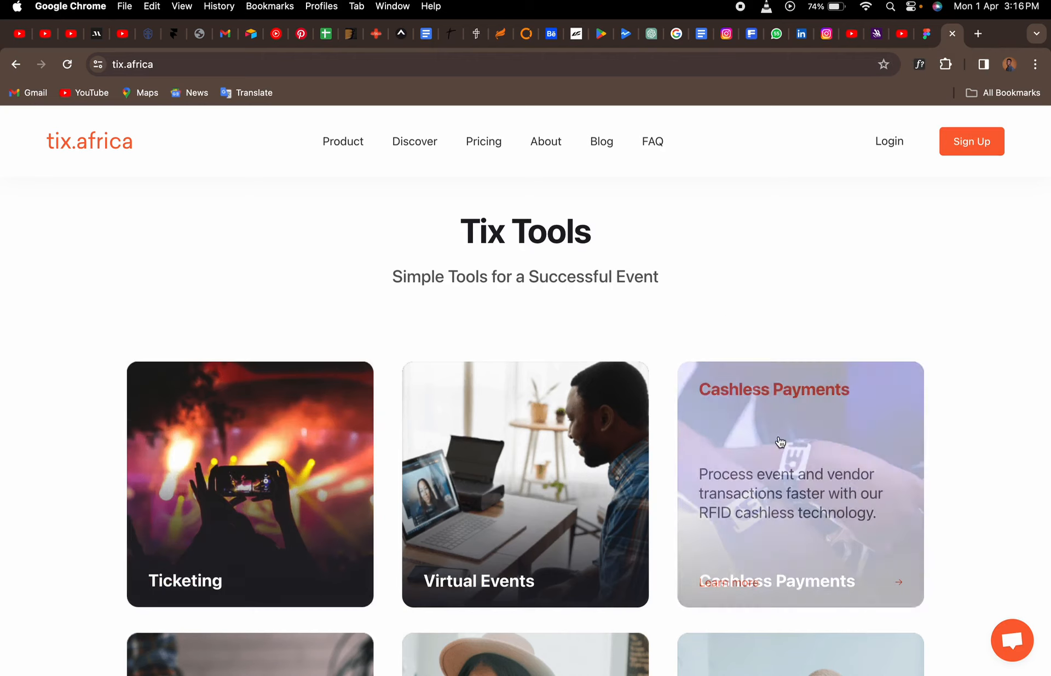
- Examine the tix.africa homepage's Tix Tools cards, their hover descriptions and the Trusted By logo section as a design reference
{"action": "mouse_move", "coordinate": [615, 476]}
{"action": "mouse_move", "coordinate": [317, 432]}
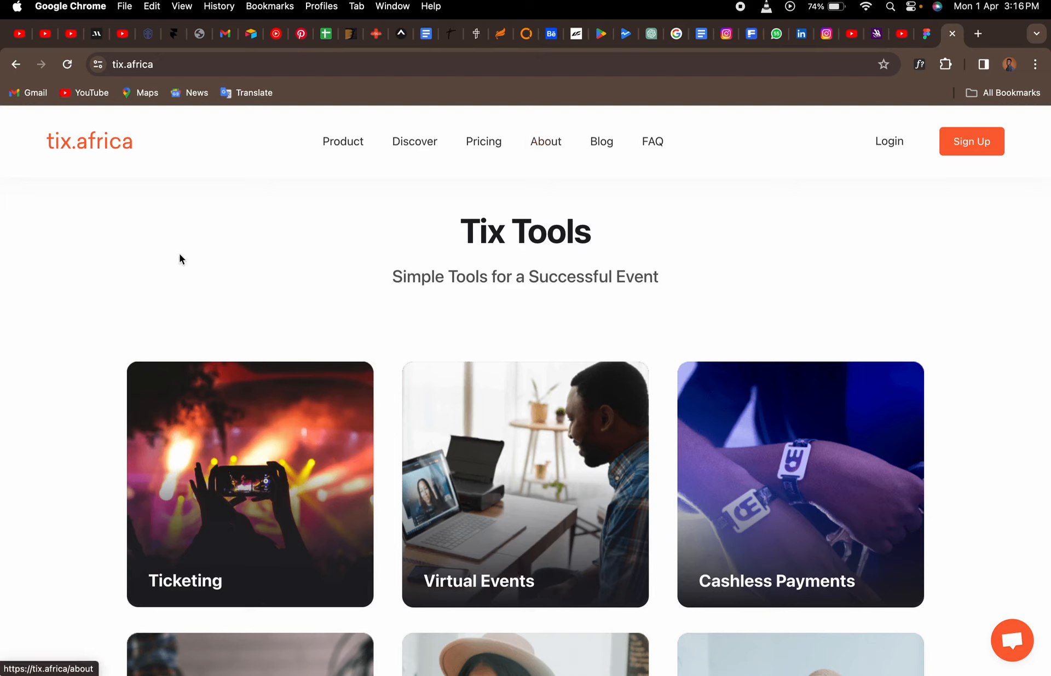
{"action": "scroll", "coordinate": [50, 369], "scroll_direction": "down", "scroll_amount": 15}
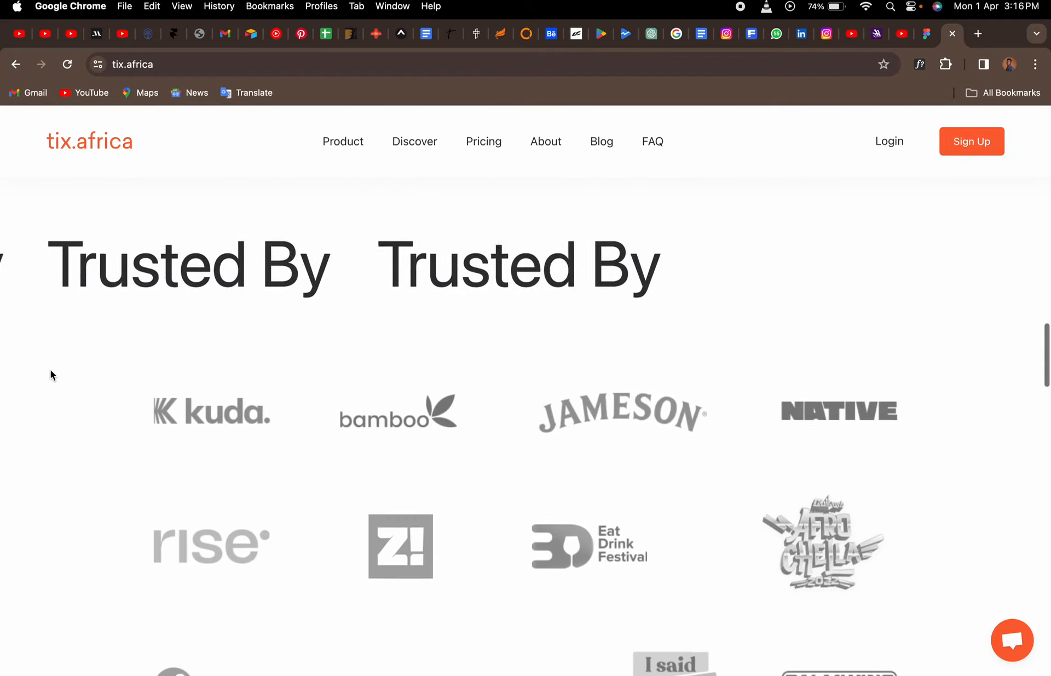
{"action": "scroll", "coordinate": [51, 370], "scroll_direction": "down", "scroll_amount": 3}
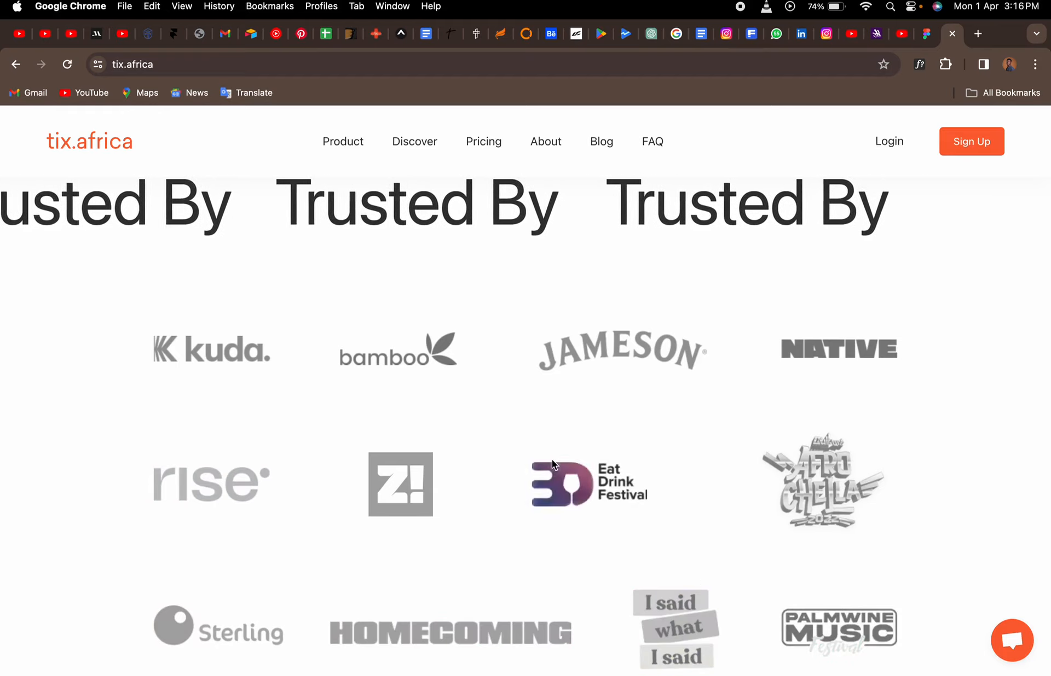
{"action": "scroll", "coordinate": [553, 464], "scroll_direction": "up", "scroll_amount": 15}
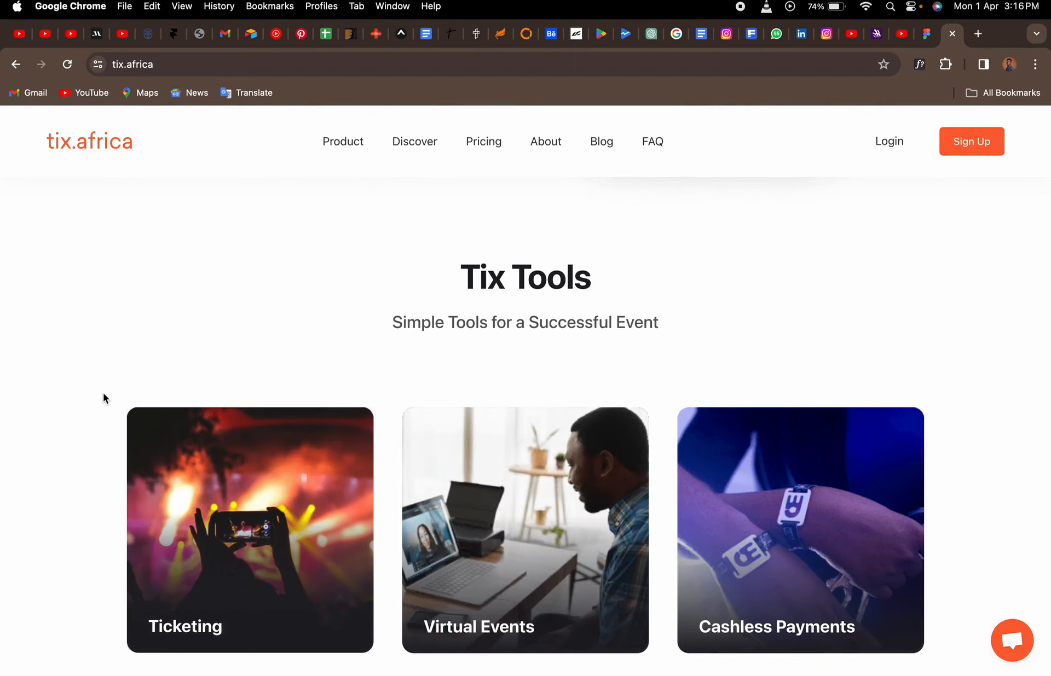
{"action": "scroll", "coordinate": [103, 394], "scroll_direction": "down", "scroll_amount": 3}
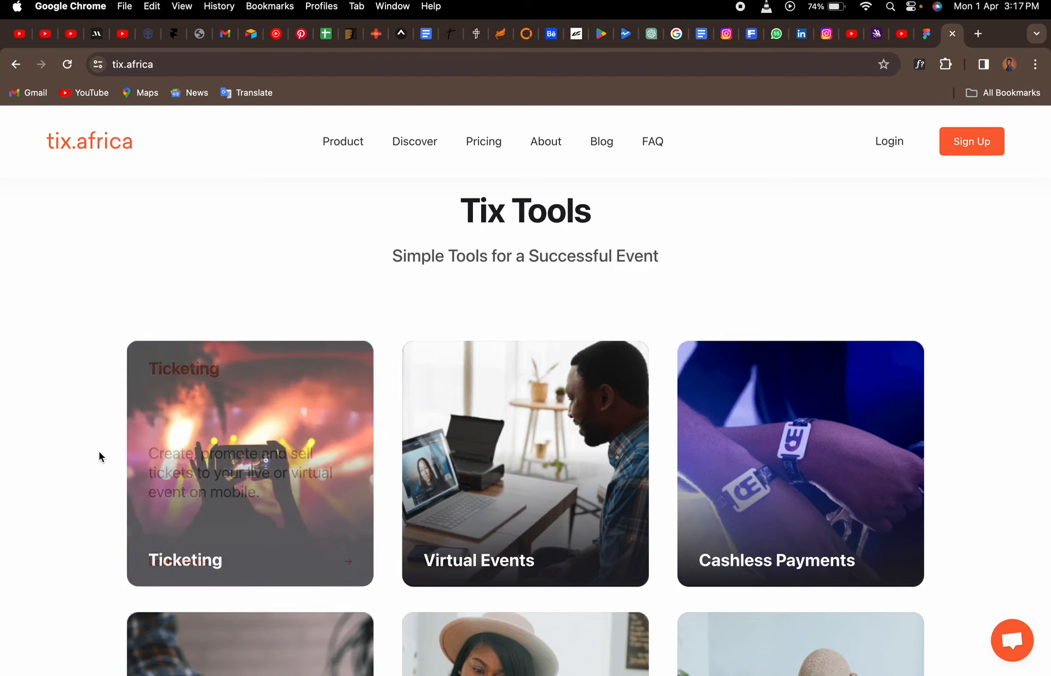
{"action": "scroll", "coordinate": [94, 451], "scroll_direction": "down", "scroll_amount": 10}
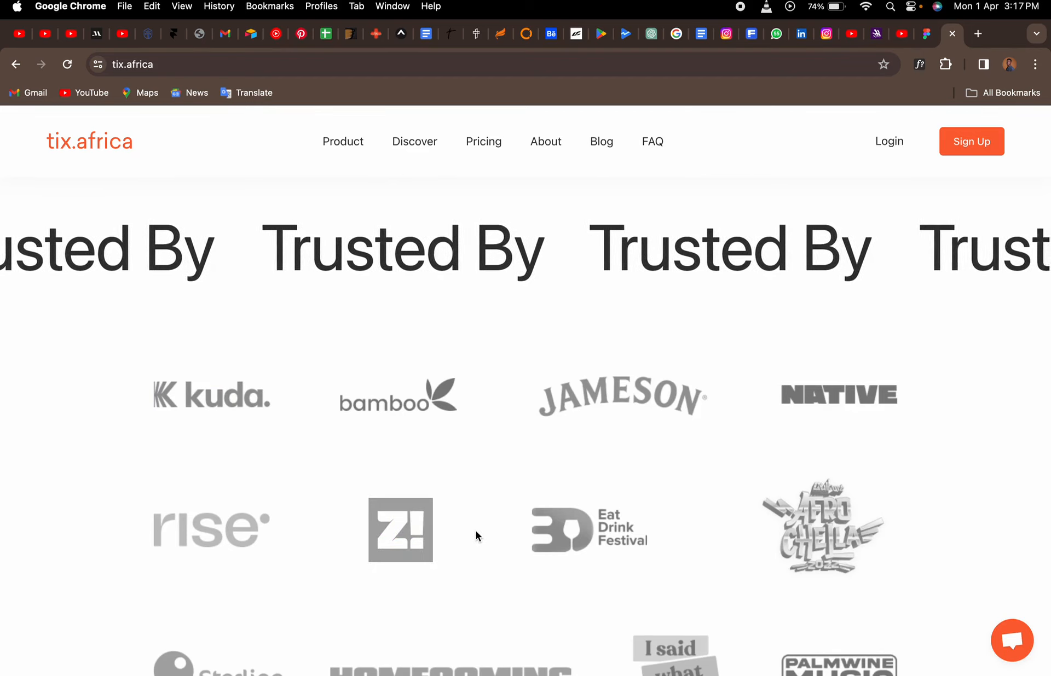
{"action": "scroll", "coordinate": [475, 530], "scroll_direction": "down", "scroll_amount": 10}
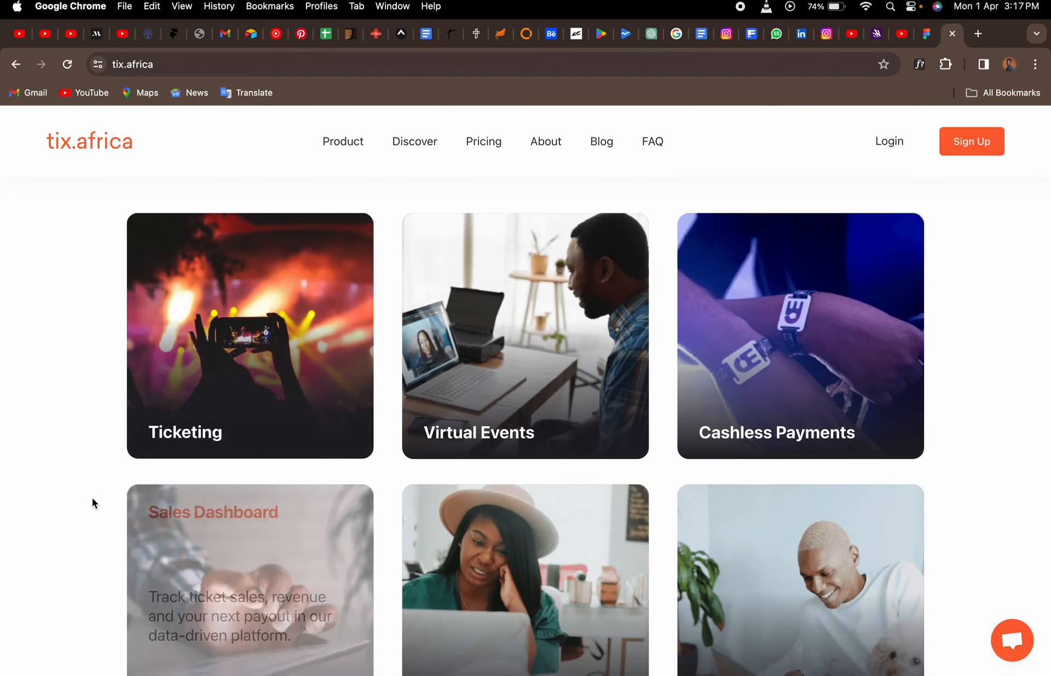
{"action": "scroll", "coordinate": [7, 225], "scroll_direction": "down", "scroll_amount": 3}
{"action": "scroll", "coordinate": [53, 383], "scroll_direction": "down", "scroll_amount": 9}
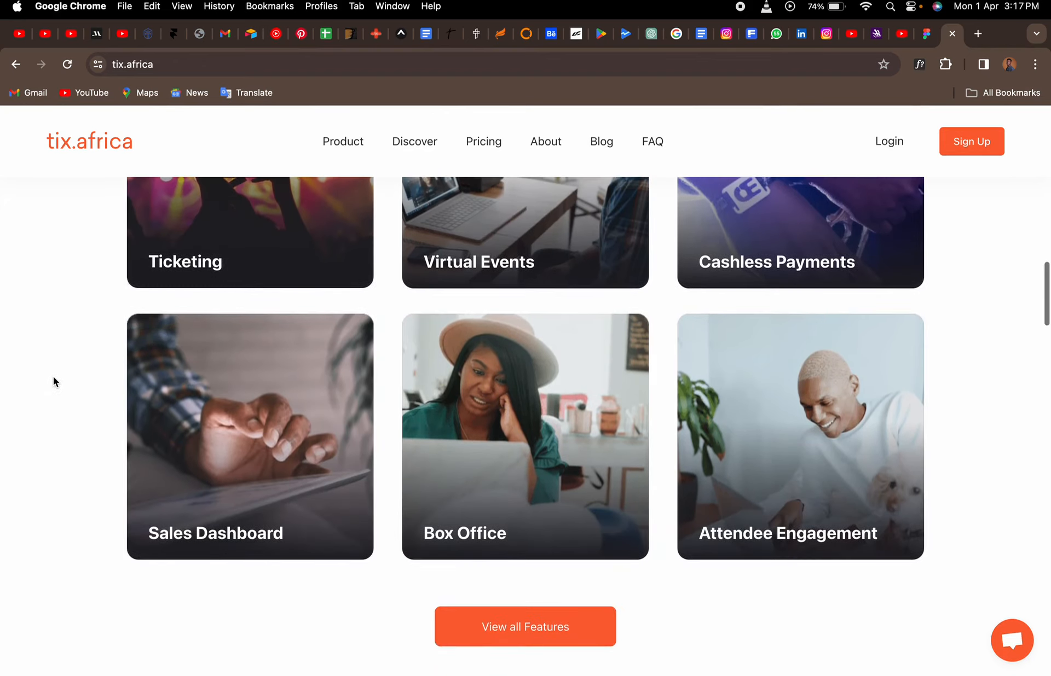
{"action": "scroll", "coordinate": [54, 383], "scroll_direction": "down", "scroll_amount": 3}
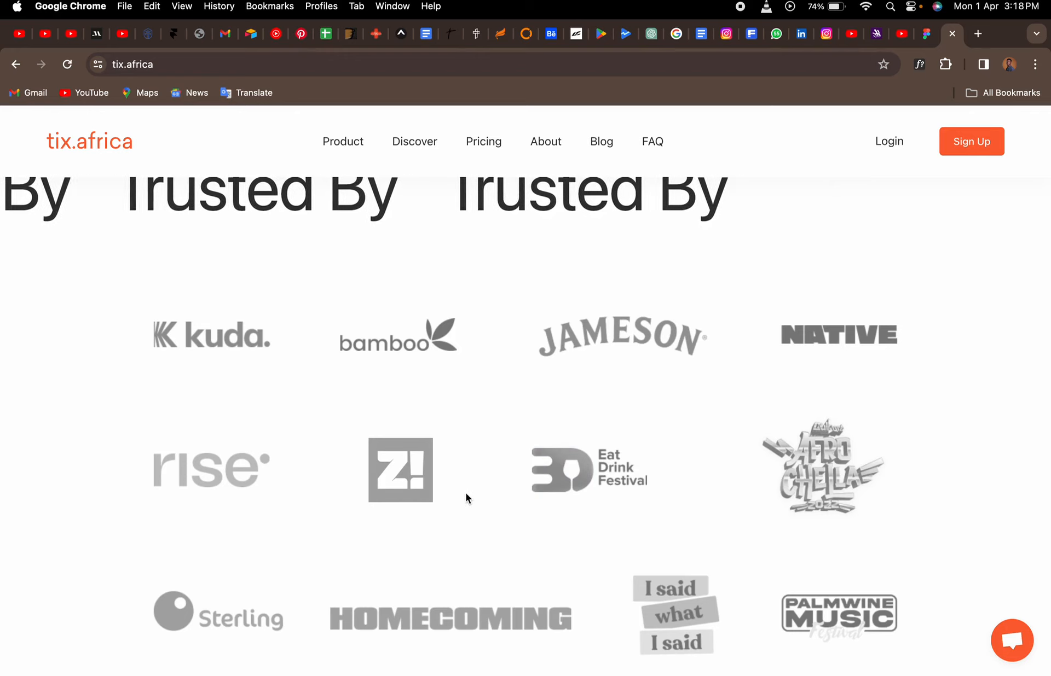
{"action": "scroll", "coordinate": [687, 259], "scroll_direction": "up", "scroll_amount": 1}
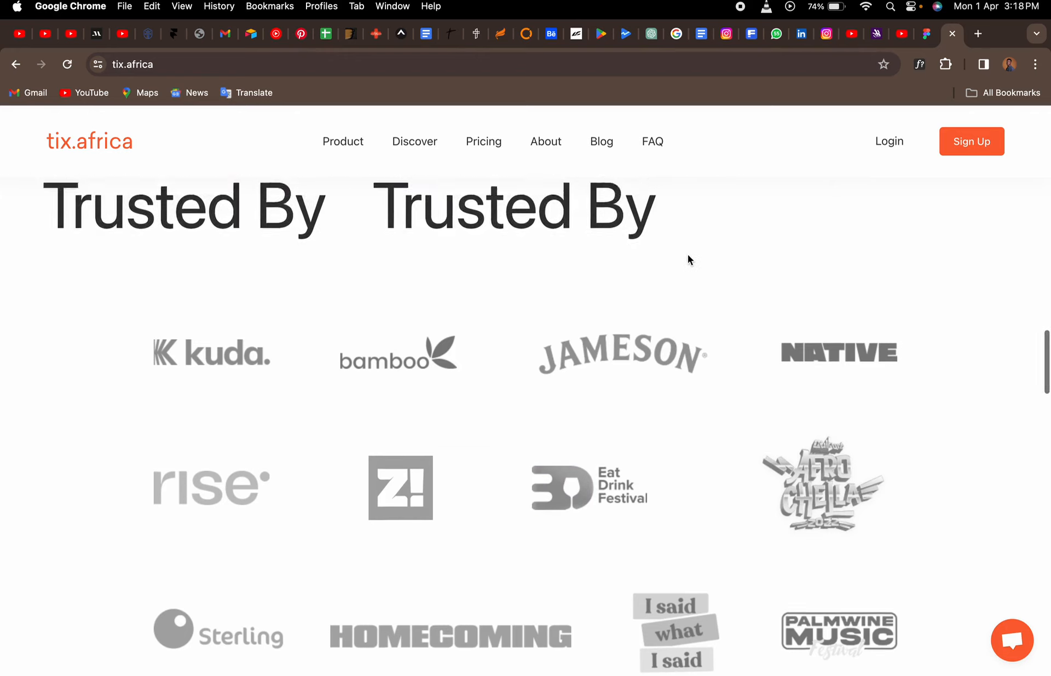
{"action": "scroll", "coordinate": [688, 260], "scroll_direction": "up", "scroll_amount": 10}
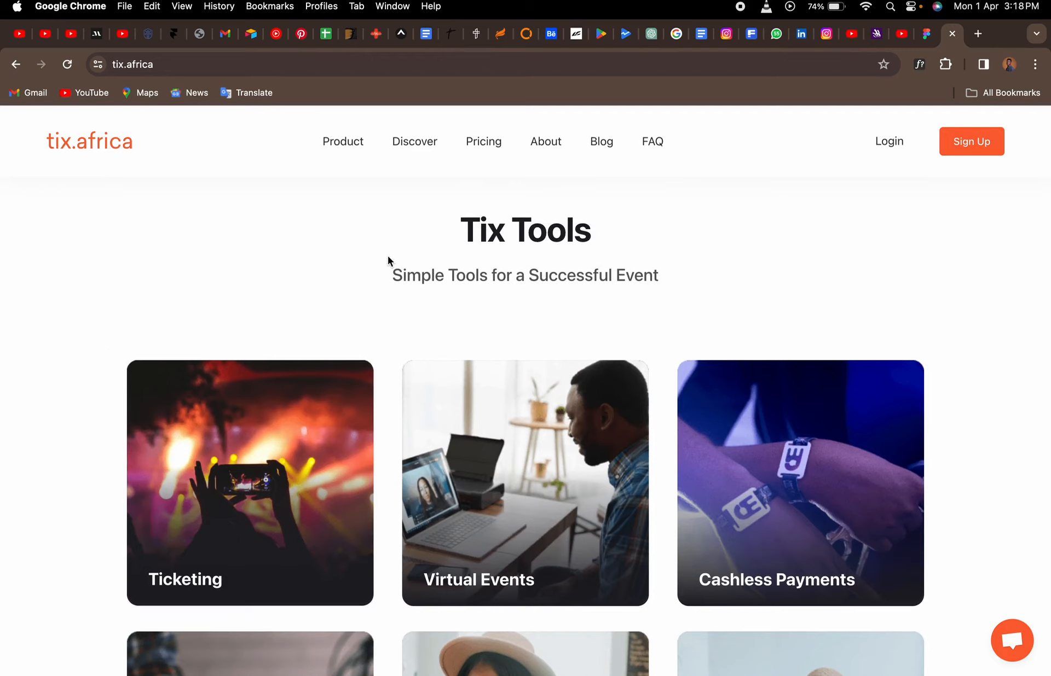
{"action": "scroll", "coordinate": [387, 257], "scroll_direction": "up", "scroll_amount": 2}
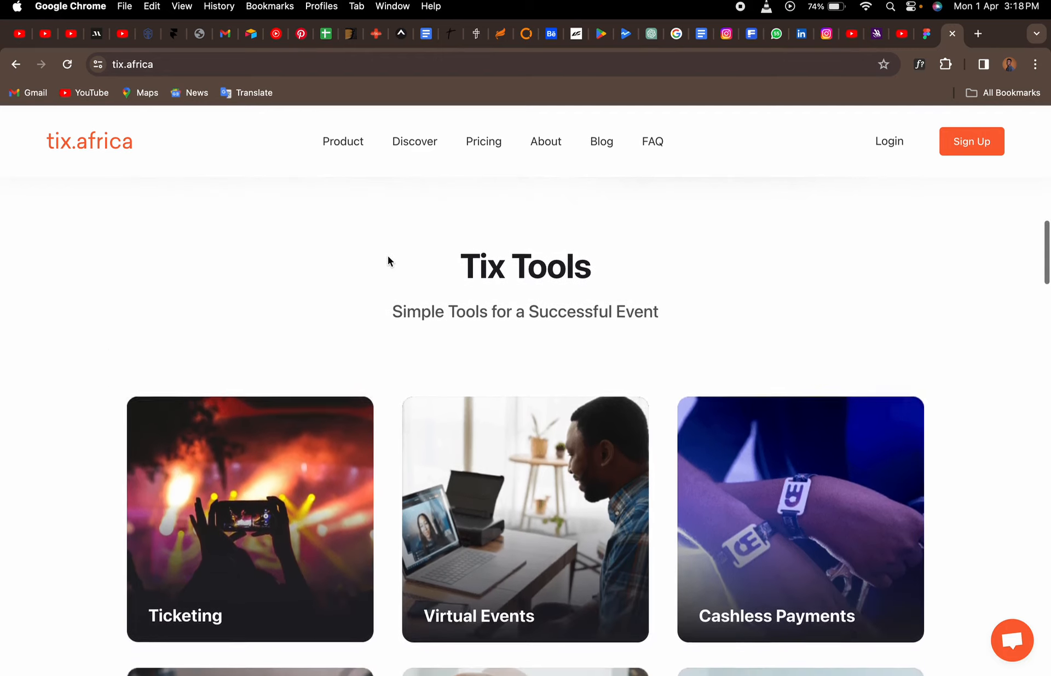
{"action": "scroll", "coordinate": [460, 266], "scroll_direction": "down", "scroll_amount": 1}
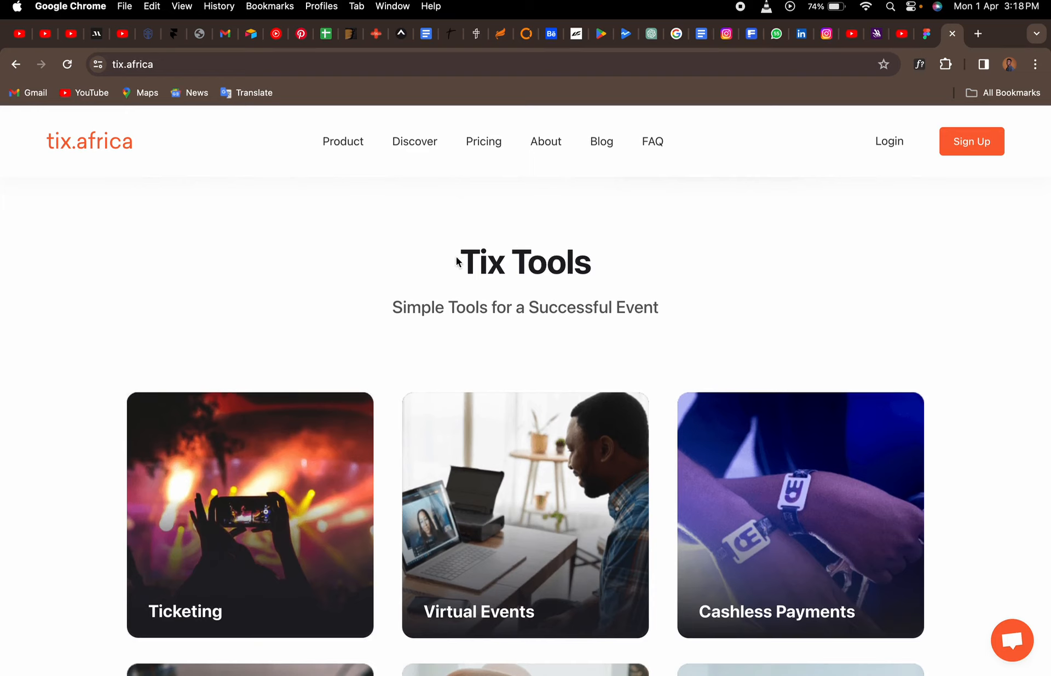
- Copy the "Tix Tools" heading from the website and paste it as new text in Figma, below the picnic image on Desktop - 1
{"action": "left_click_drag", "start_coordinate": [456, 257], "coordinate": [593, 265]}
{"action": "key", "text": "super+c"}
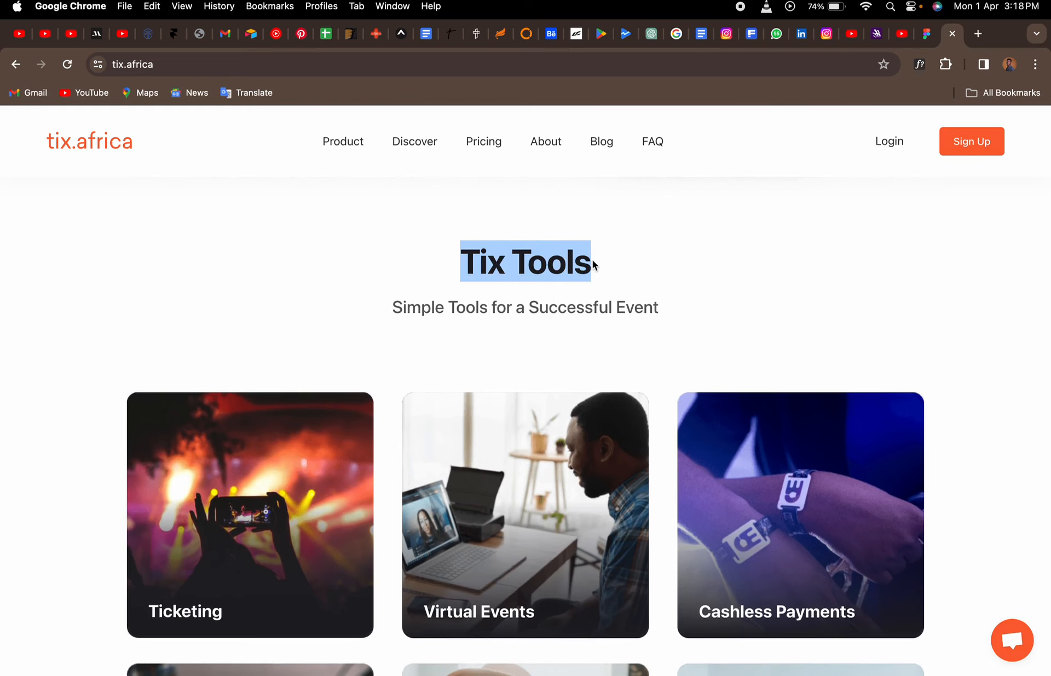
{"action": "left_click", "coordinate": [925, 35]}
{"action": "scroll", "coordinate": [397, 458], "scroll_direction": "down", "scroll_amount": 5}
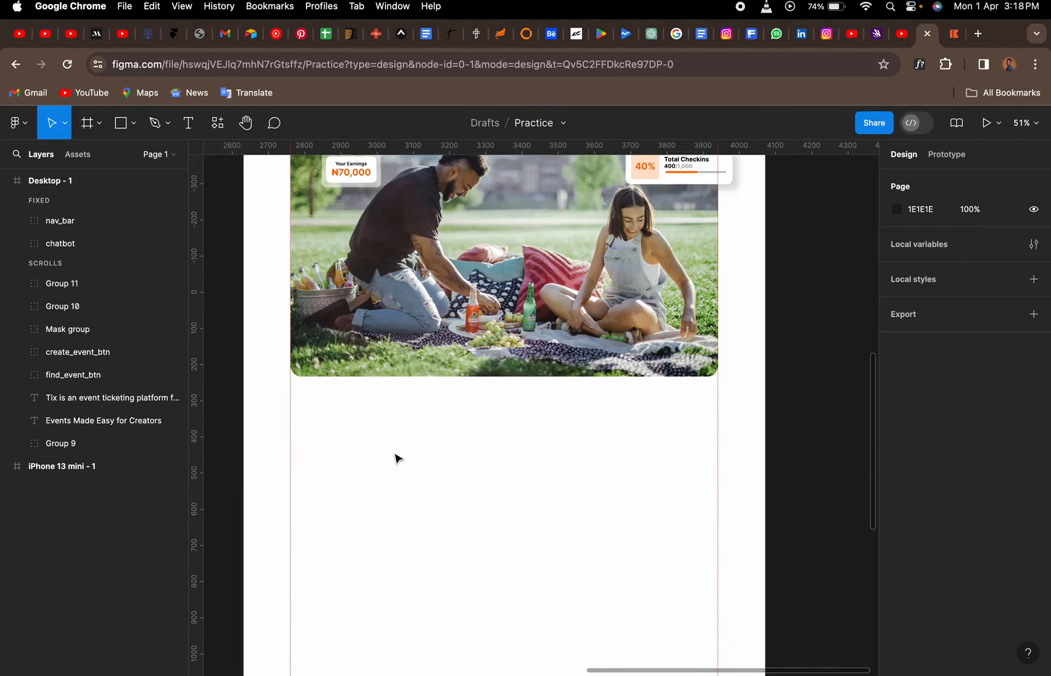
{"action": "scroll", "coordinate": [398, 458], "scroll_direction": "down", "scroll_amount": 2}
{"action": "key", "text": "t"}
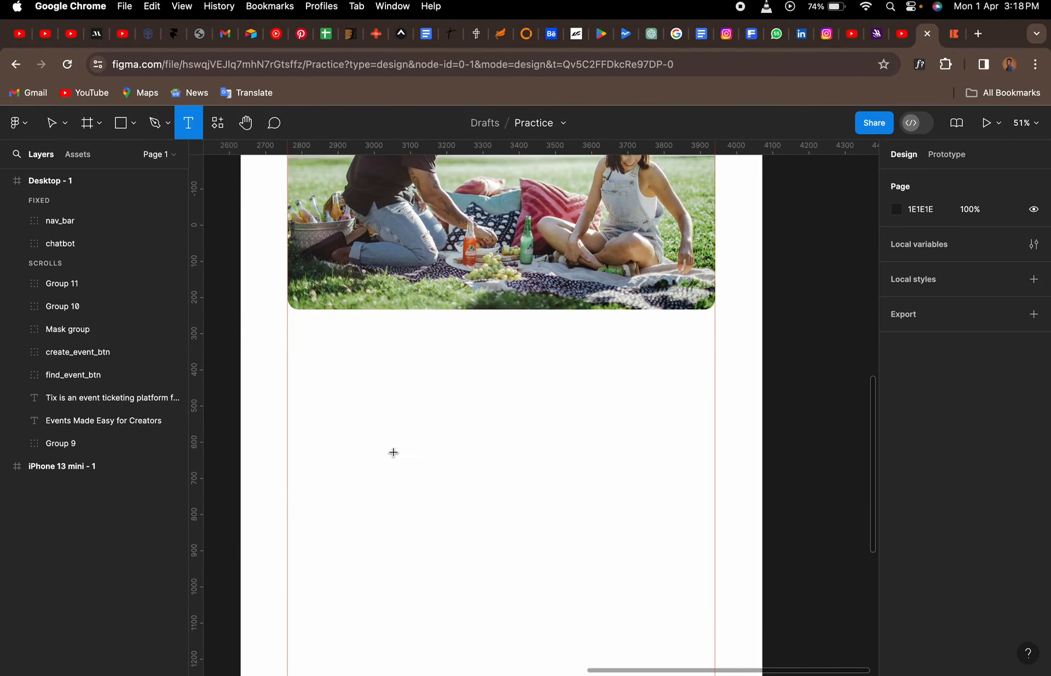
{"action": "left_click", "coordinate": [458, 396]}
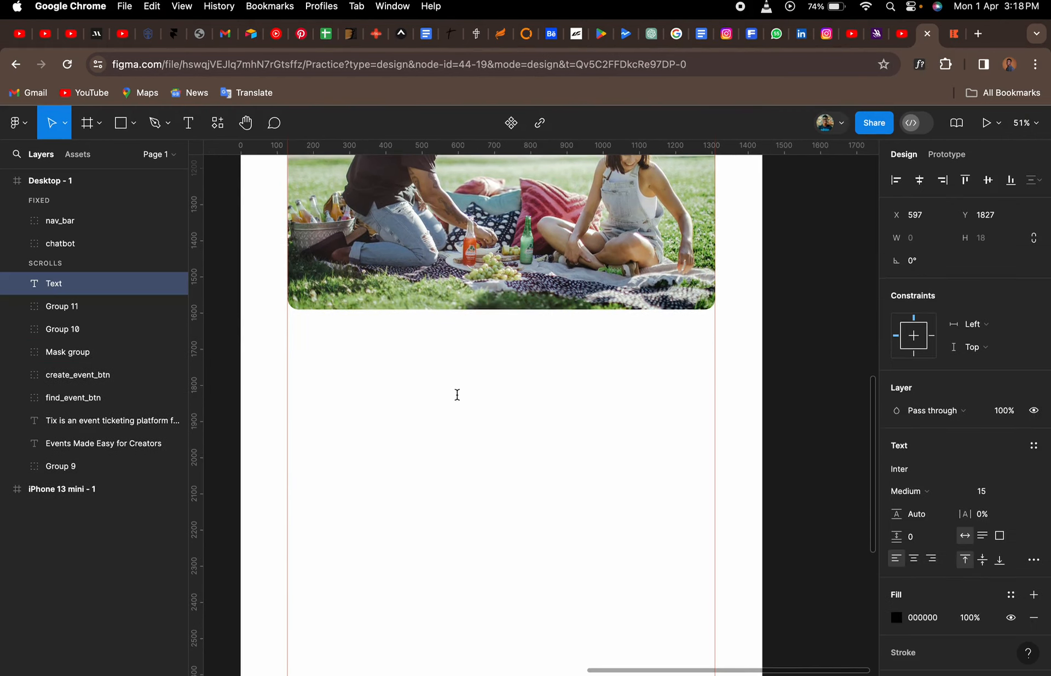
{"action": "key", "text": "super+v"}
{"action": "key", "text": "Escape"}
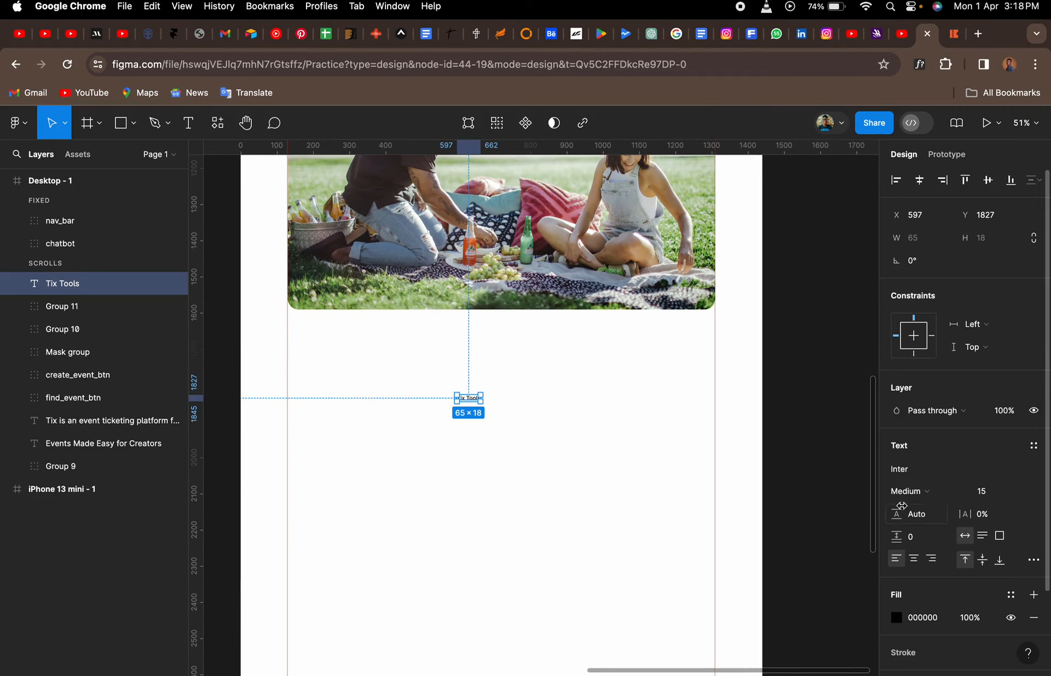
- Set the "Tix Tools" heading to Extra Bold, size 70, and centre it horizontally in the frame
{"action": "left_click", "coordinate": [914, 500]}
{"action": "left_click", "coordinate": [932, 538]}
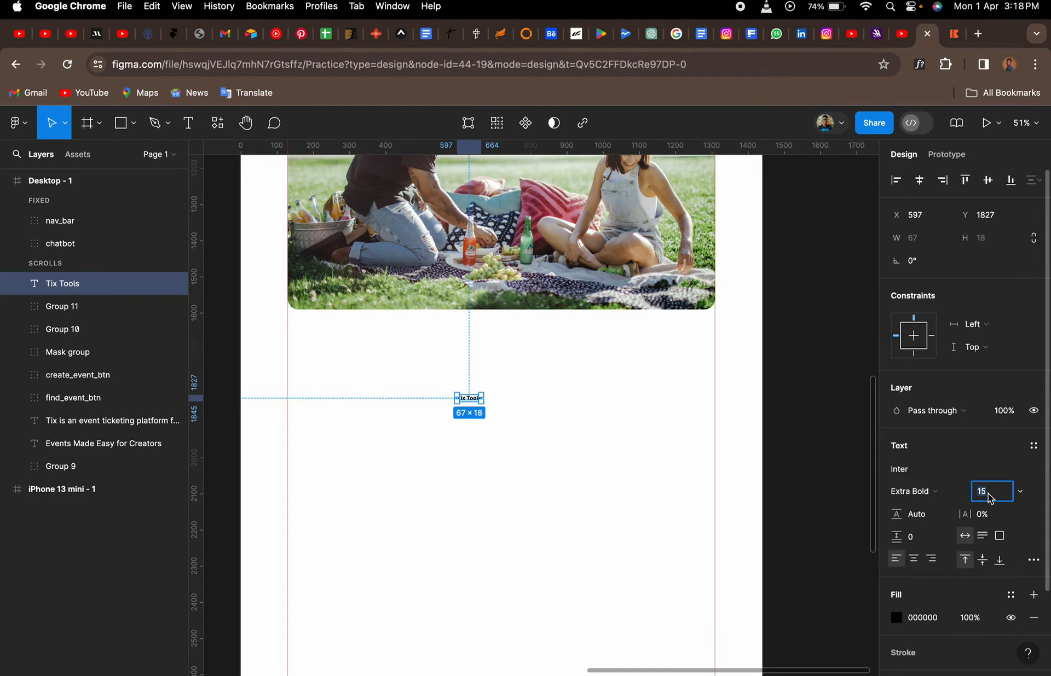
{"action": "key", "text": "Return"}
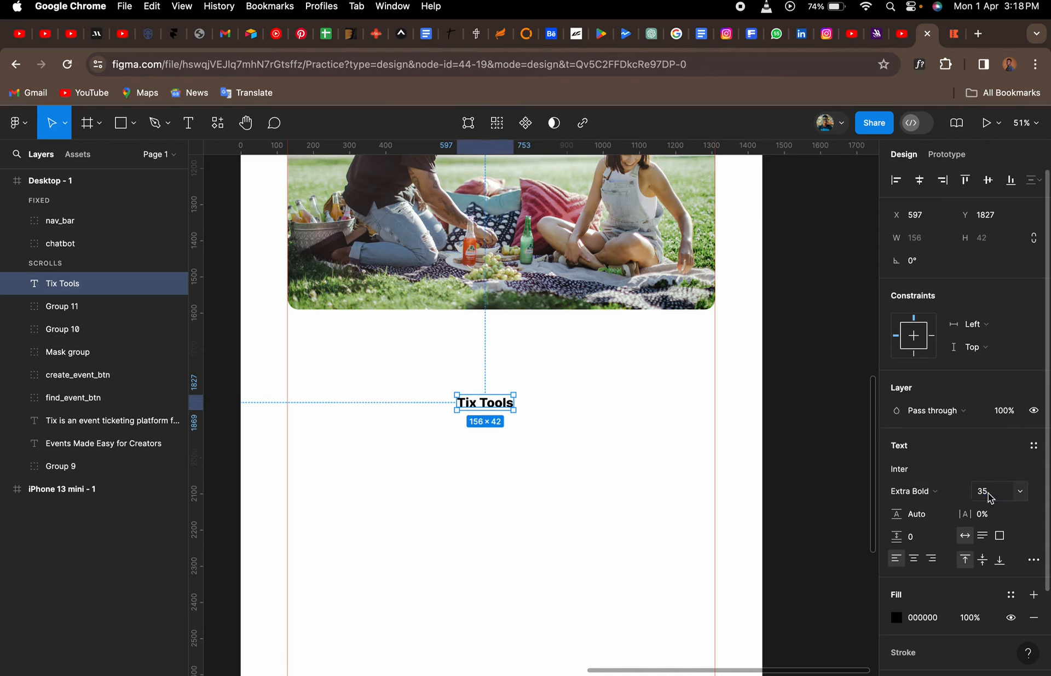
{"action": "key", "text": "Return"}
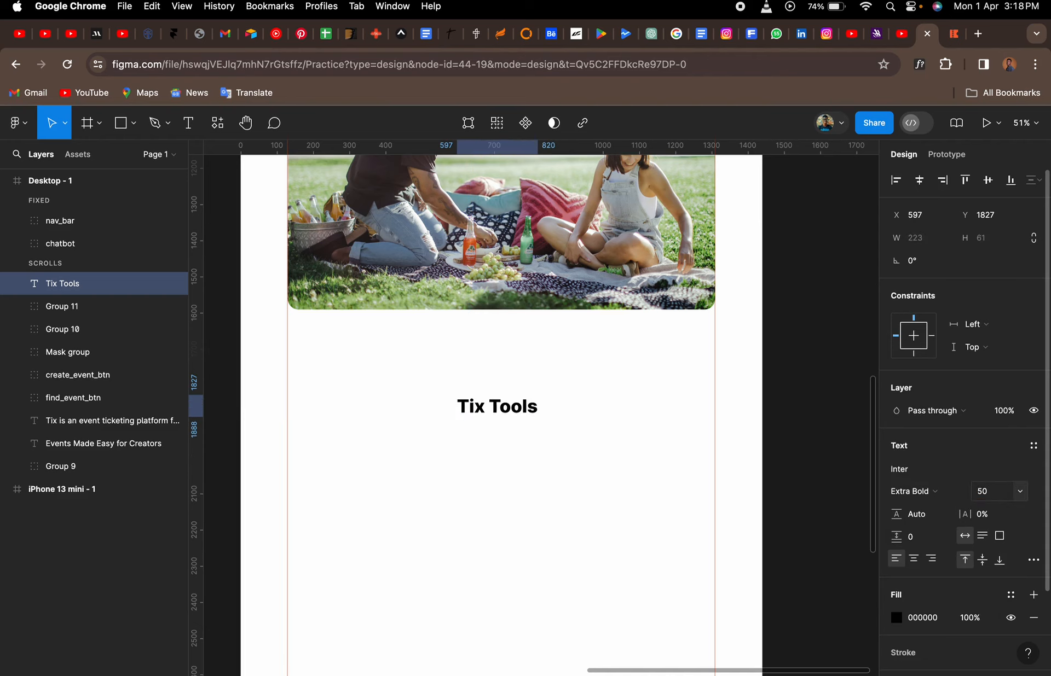
{"action": "left_click", "coordinate": [992, 496]}
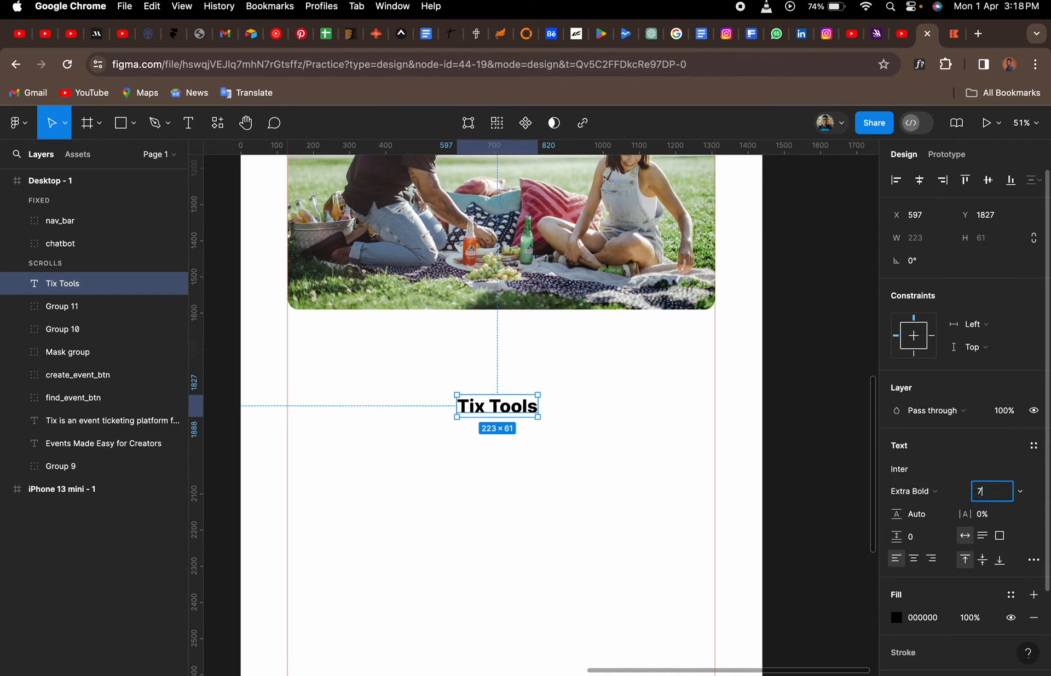
{"action": "key", "text": "Return"}
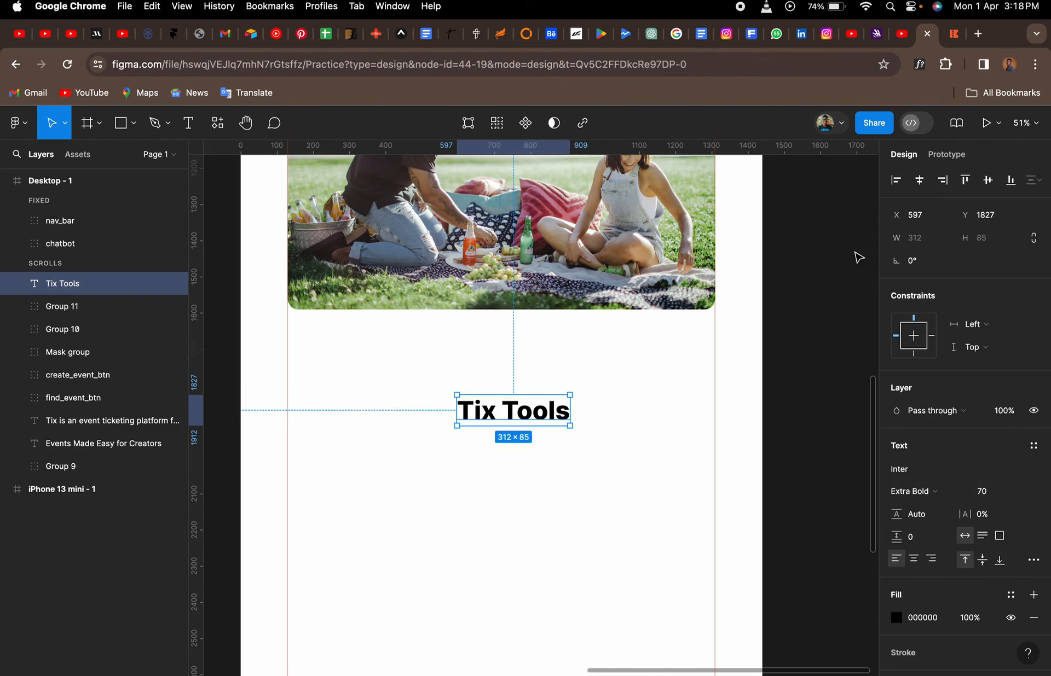
{"action": "left_click", "coordinate": [919, 180]}
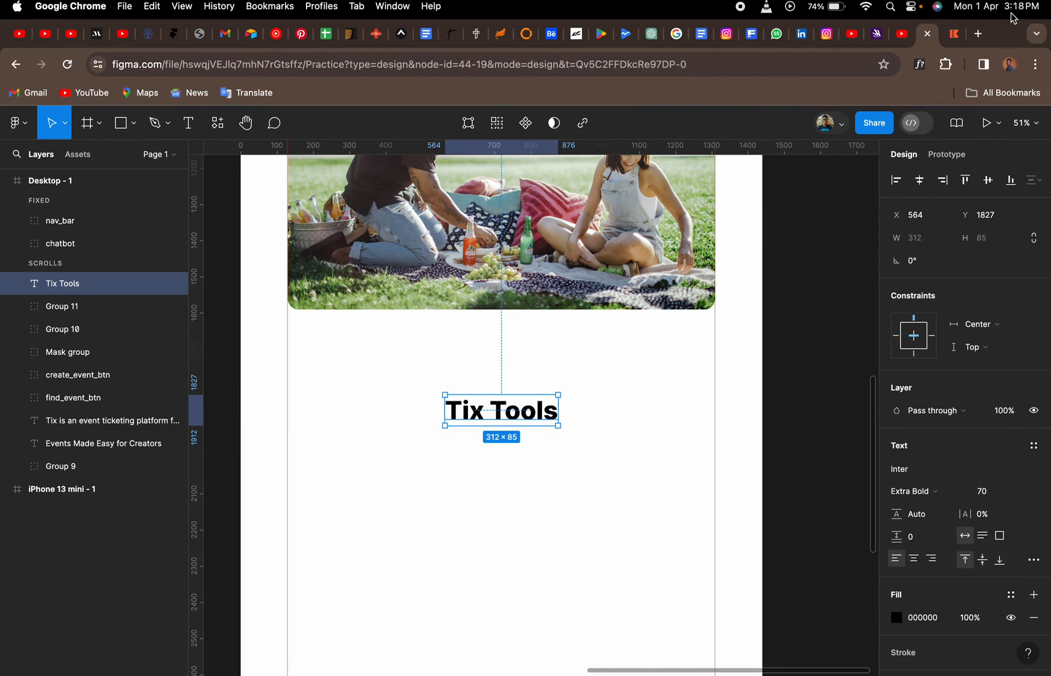
- Copy "Simple Tools for a Successful Event" from the tix.africa page and paste it as new text below the heading in Figma
{"action": "left_click", "coordinate": [955, 34]}
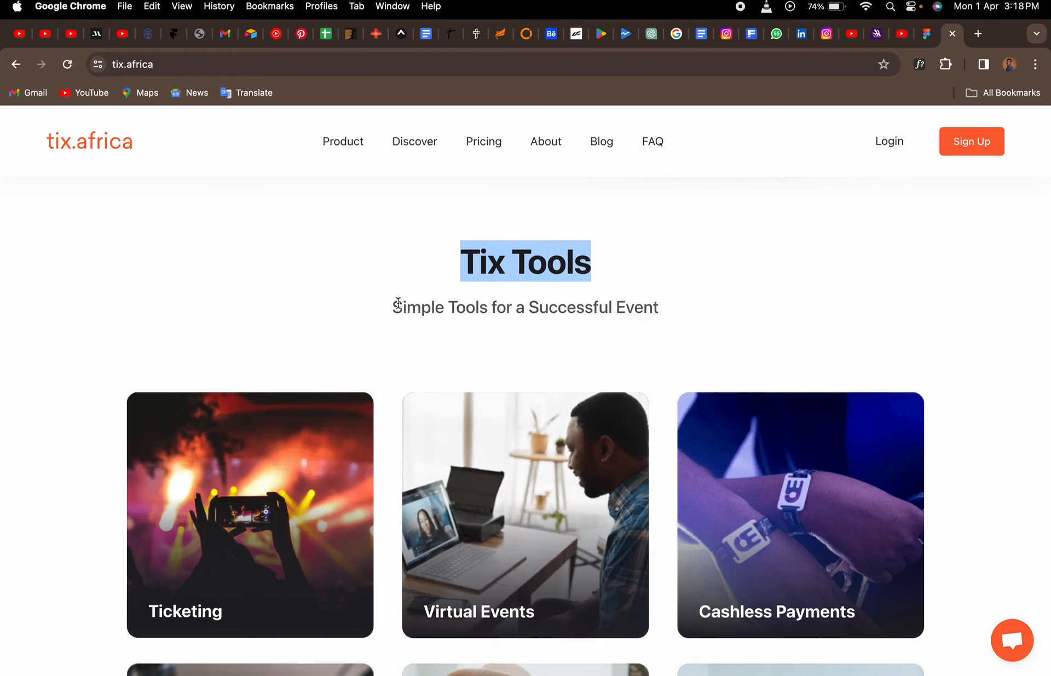
{"action": "left_click_drag", "start_coordinate": [391, 309], "coordinate": [658, 310]}
{"action": "key", "text": "super+c"}
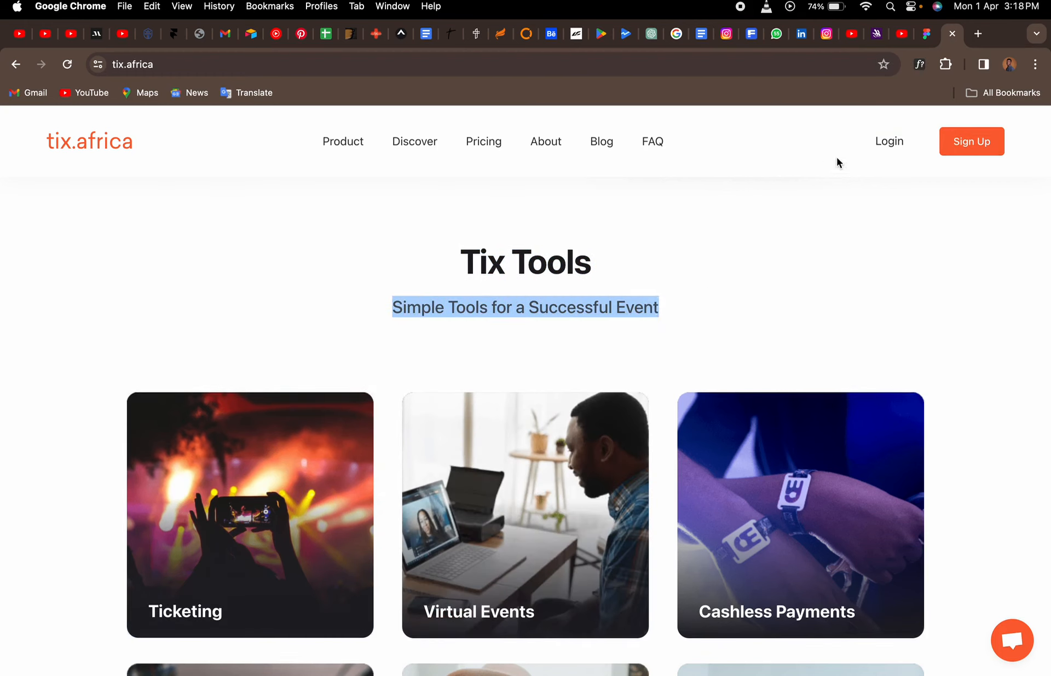
{"action": "left_click", "coordinate": [924, 34]}
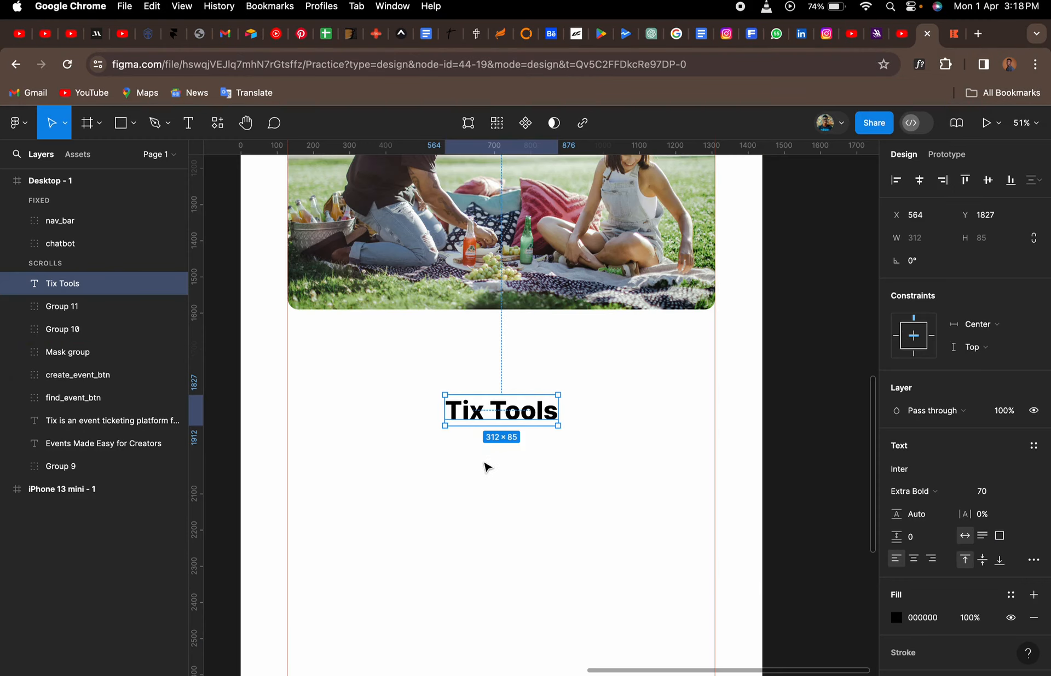
{"action": "key", "text": "t"}
{"action": "left_click", "coordinate": [462, 462]}
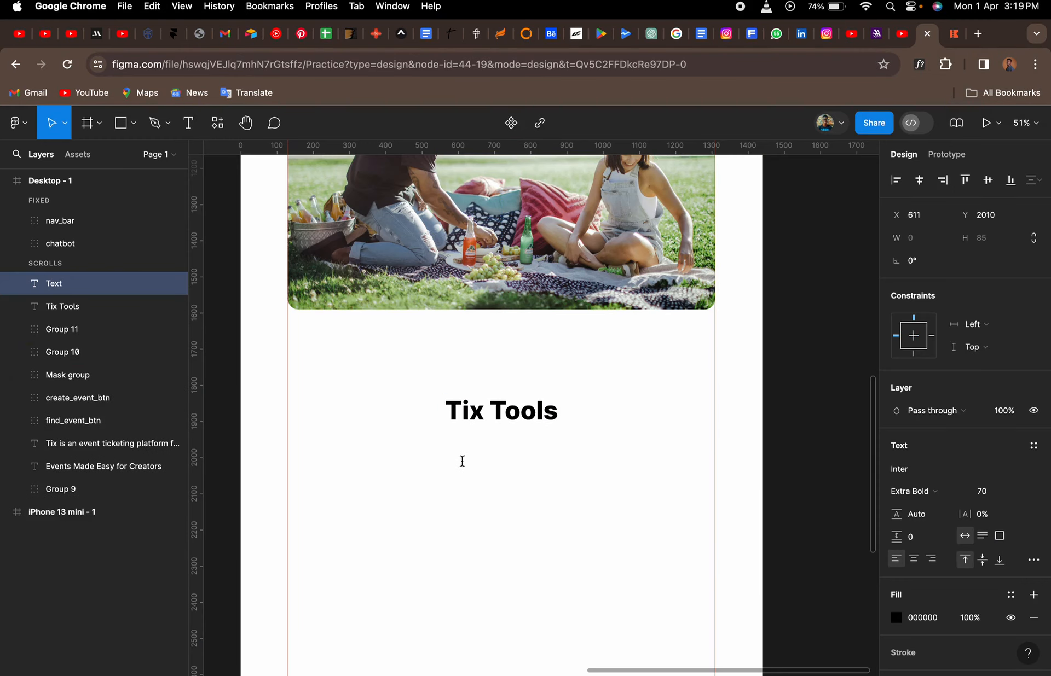
{"action": "key", "text": "super+v"}
- Set the subtitle text to size 30, Semi Bold, and position it directly beneath the "Tix Tools" heading, centred horizontally in the frame
{"action": "key", "text": "super+a"}
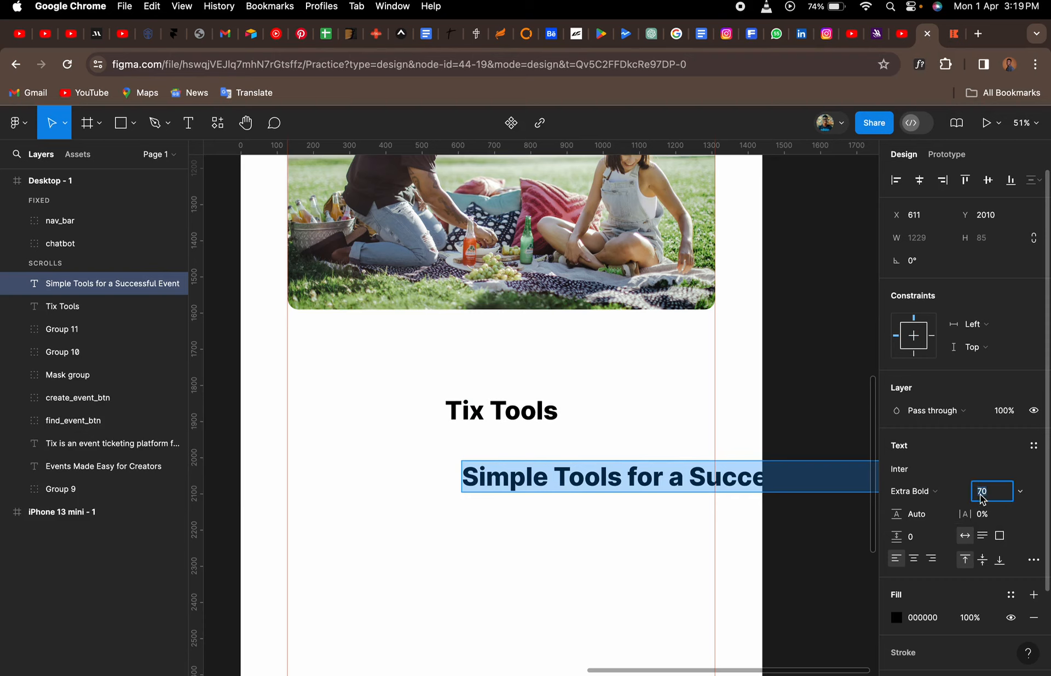
{"action": "key", "text": "Return"}
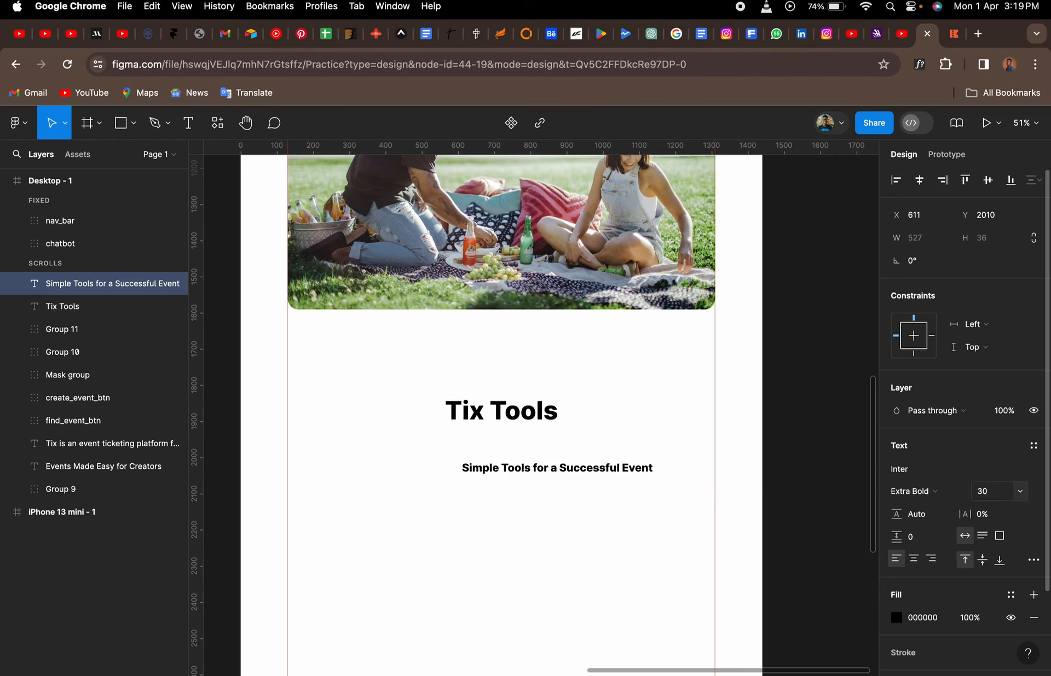
{"action": "left_click", "coordinate": [959, 495]}
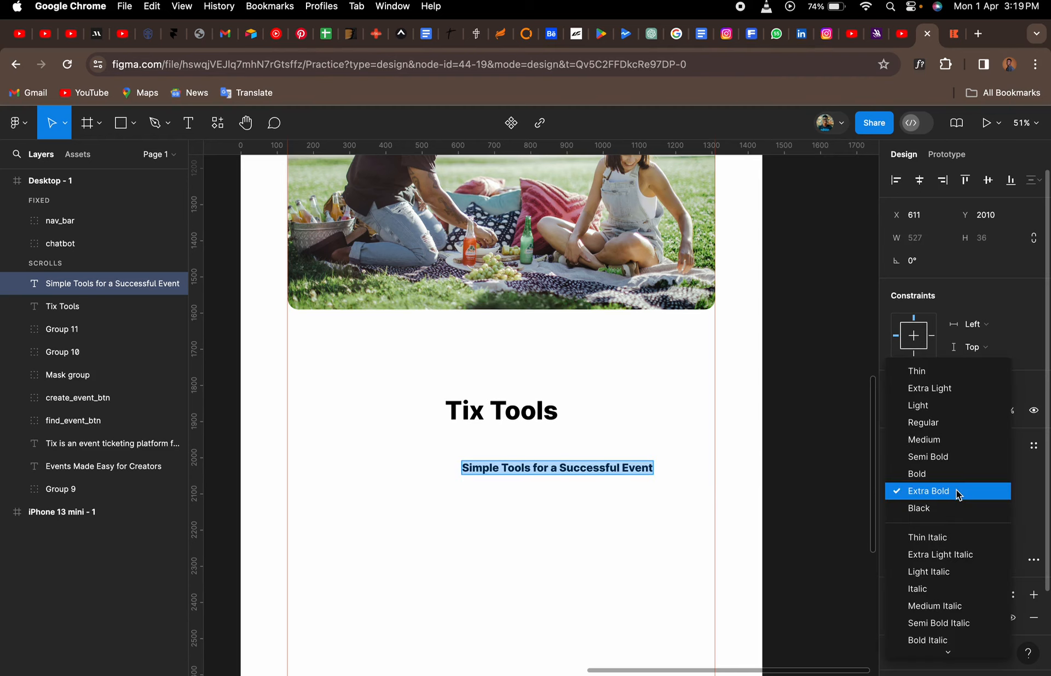
{"action": "left_click", "coordinate": [947, 458]}
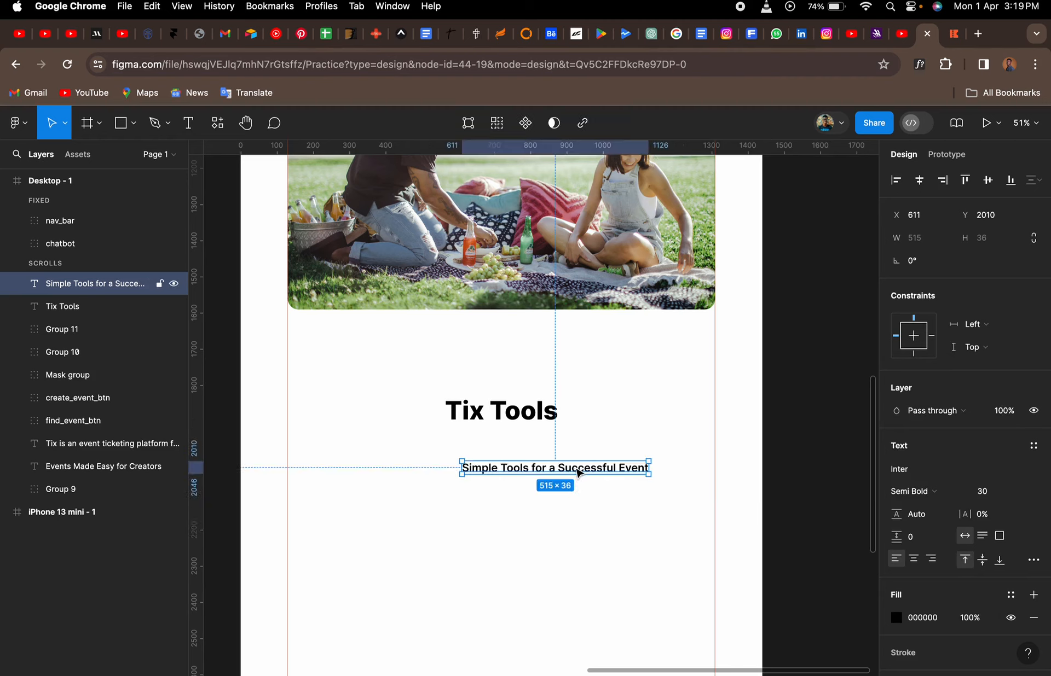
{"action": "left_click_drag", "start_coordinate": [578, 471], "coordinate": [536, 443]}
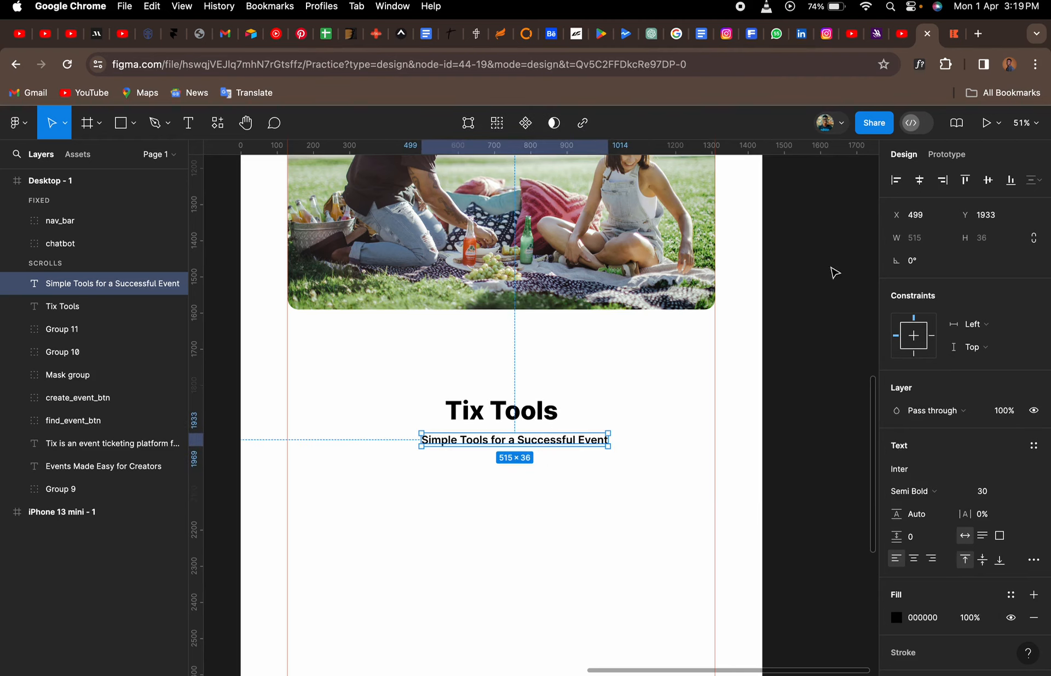
{"action": "left_click", "coordinate": [921, 182]}
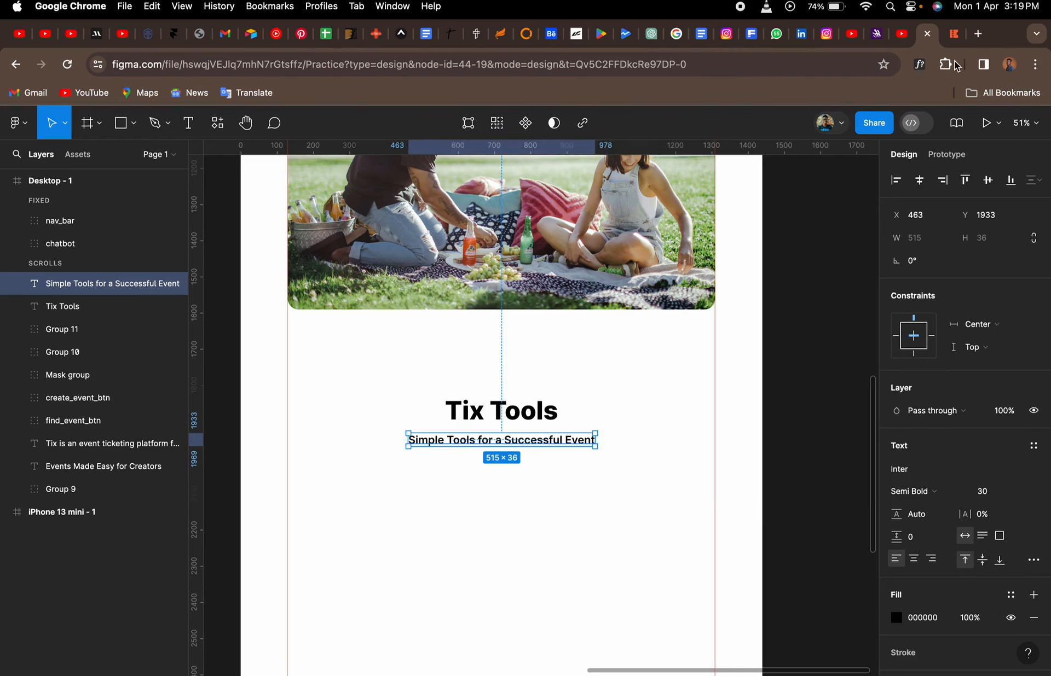
- Switch back to the tix.africa page and clear the text selection to view the heading and subtitle
{"action": "left_click", "coordinate": [954, 39]}
{"action": "left_click", "coordinate": [857, 245]}
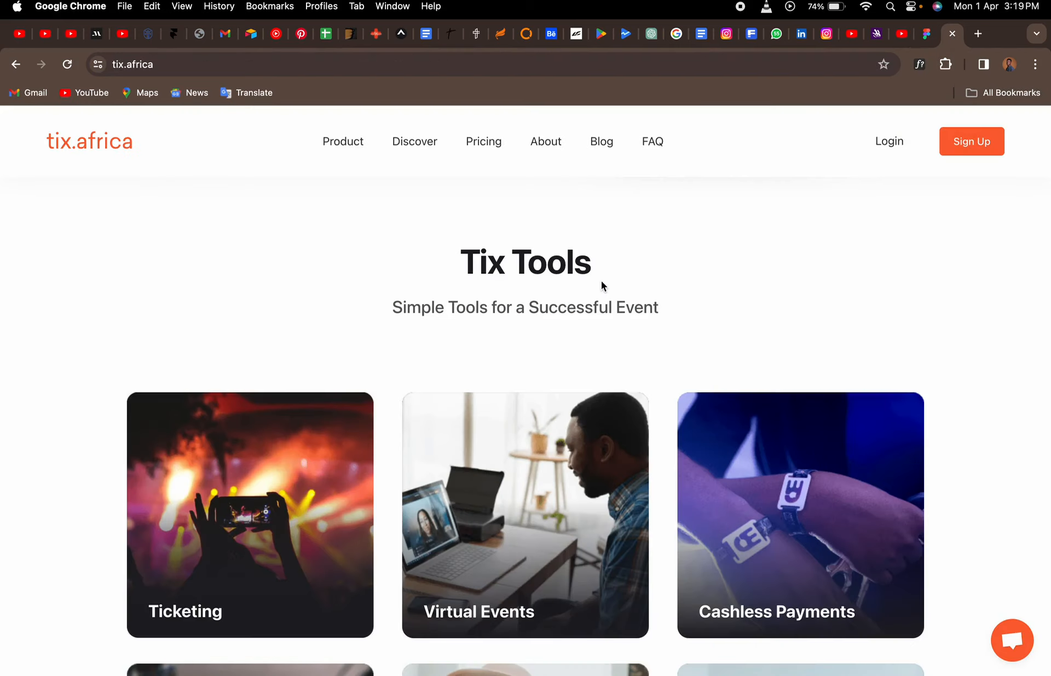
- Switch back to the Figma design and set the subtitle's fill colour to grey 5C5C5C
{"action": "left_click", "coordinate": [929, 34]}
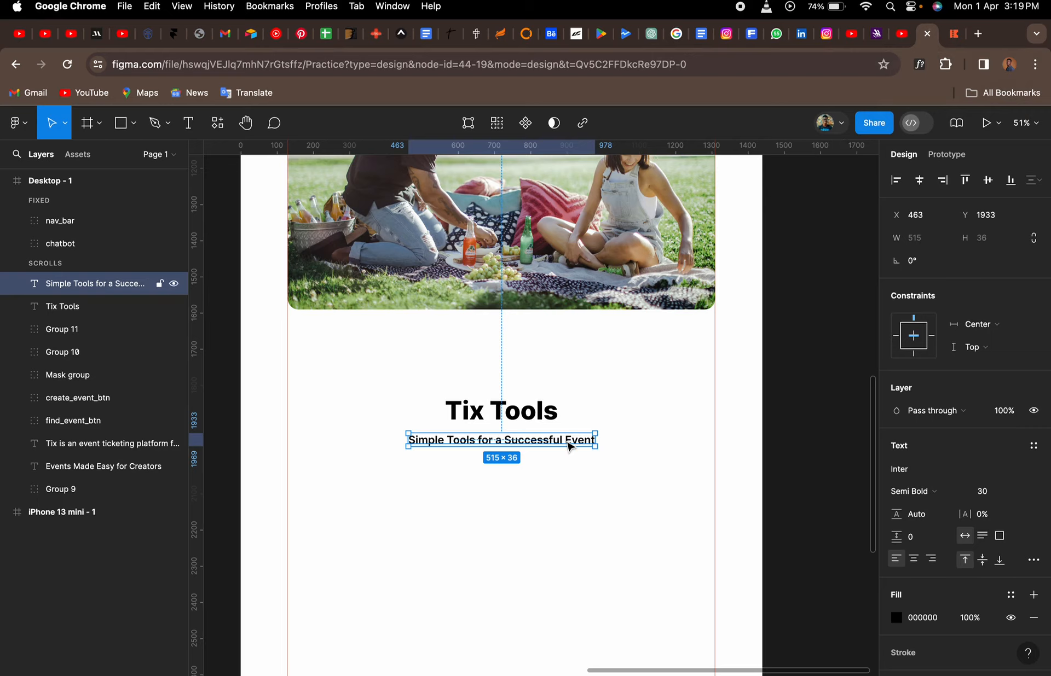
{"action": "scroll", "coordinate": [569, 446], "scroll_direction": "up", "scroll_amount": 6}
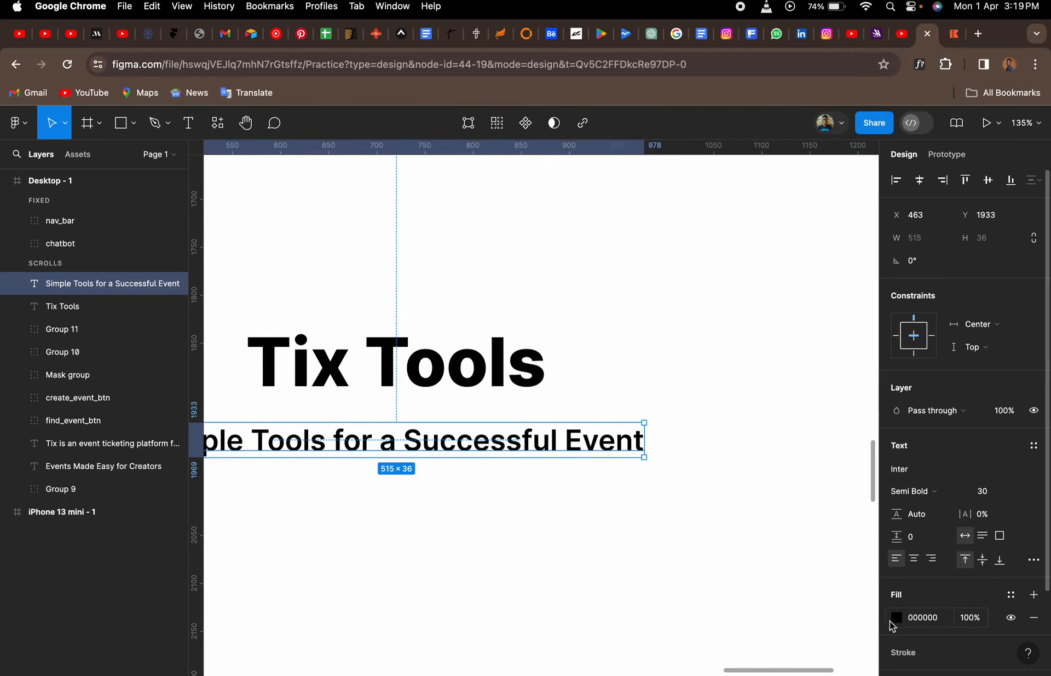
{"action": "left_click", "coordinate": [897, 619]}
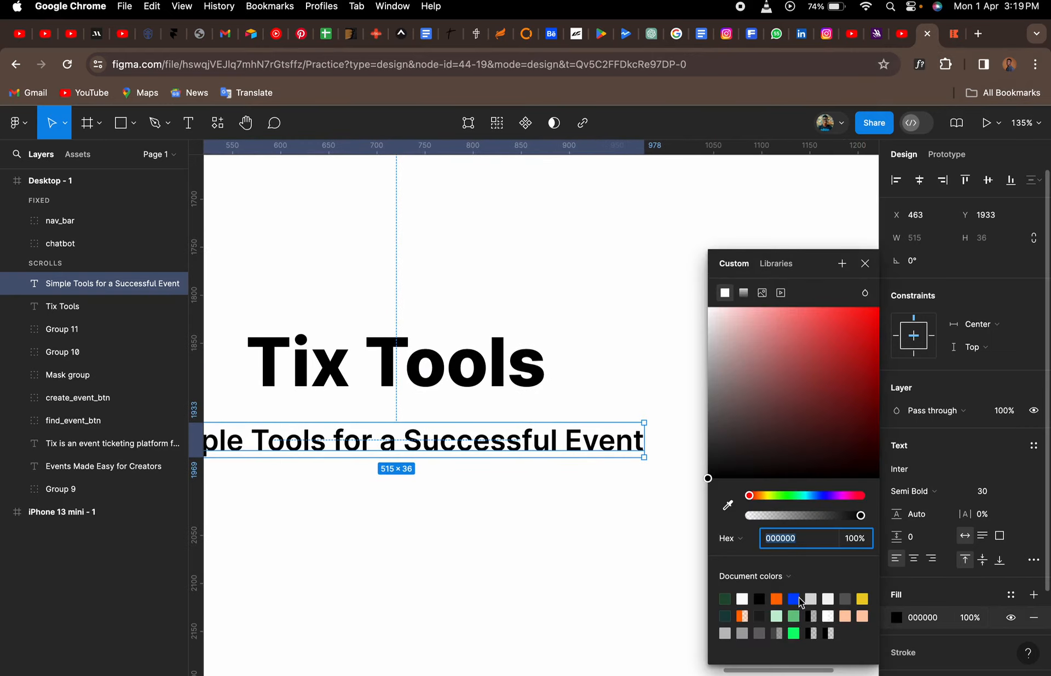
{"action": "left_click", "coordinate": [845, 597]}
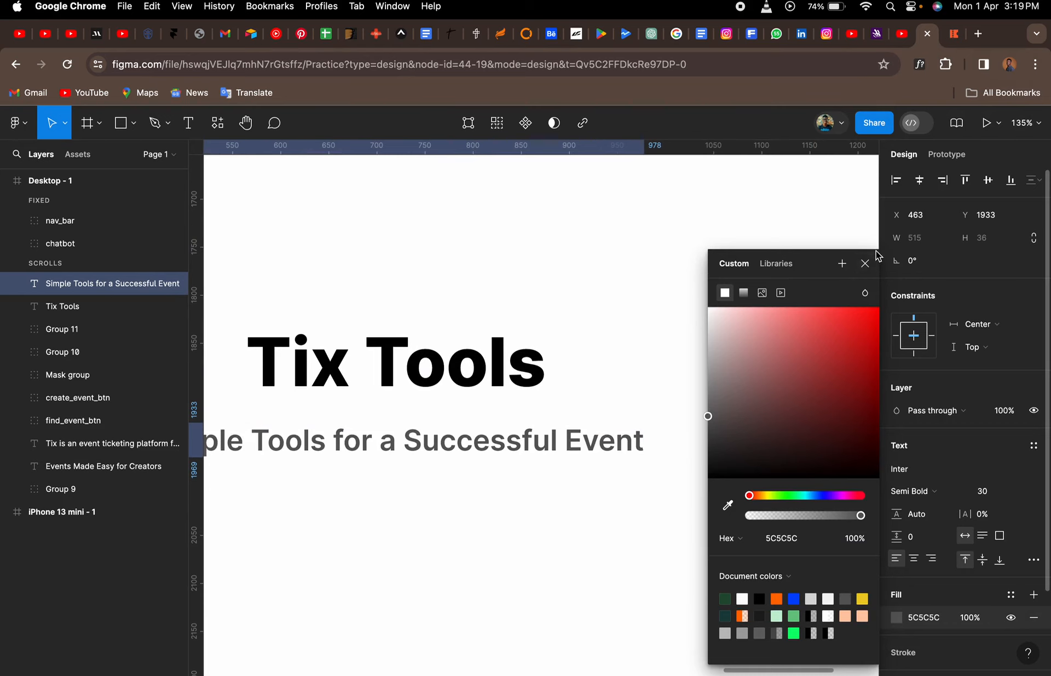
{"action": "left_click", "coordinate": [865, 263]}
- Align the "Tix Tools" heading and its subtitle to each other on their horizontal centres
{"action": "scroll", "coordinate": [701, 379], "scroll_direction": "down", "scroll_amount": 5}
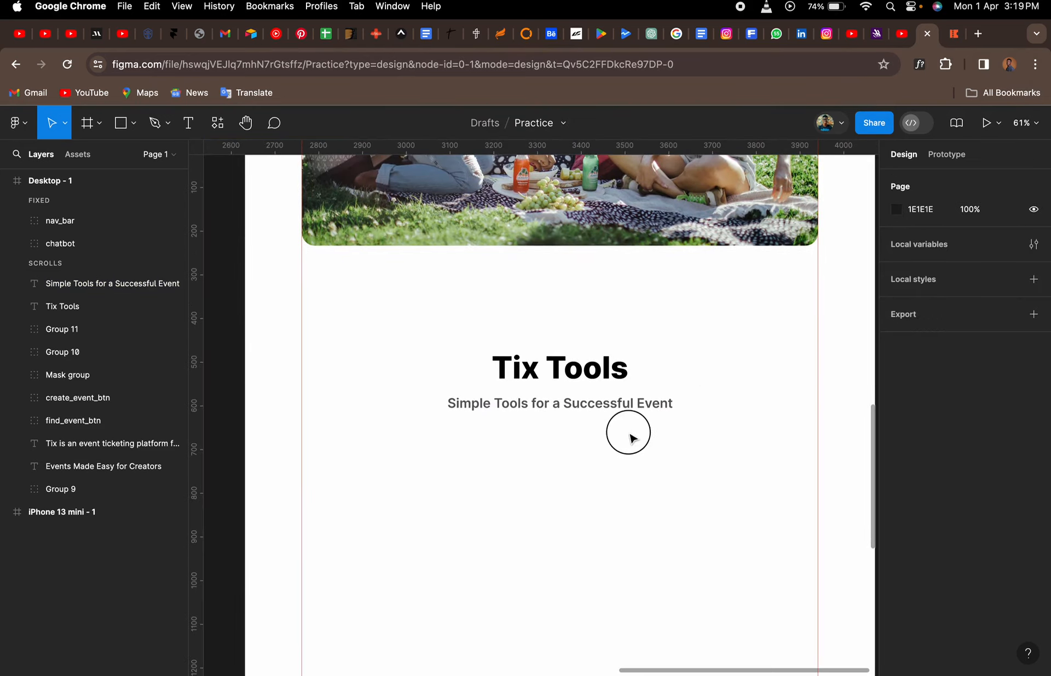
{"action": "left_click_drag", "start_coordinate": [626, 429], "coordinate": [554, 359]}
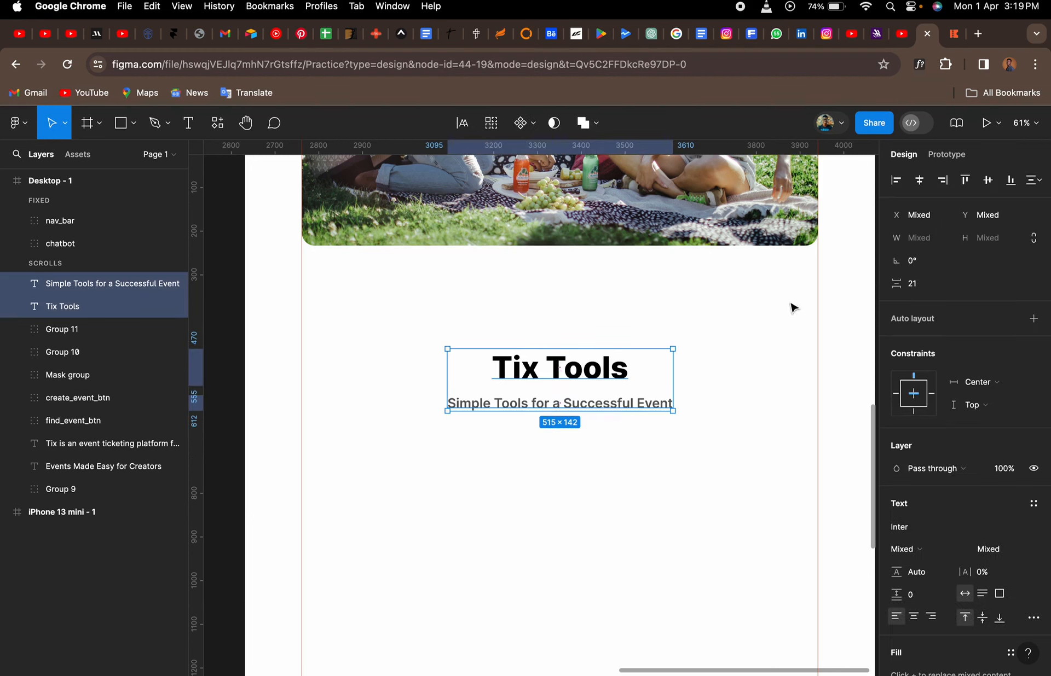
{"action": "left_click", "coordinate": [922, 186]}
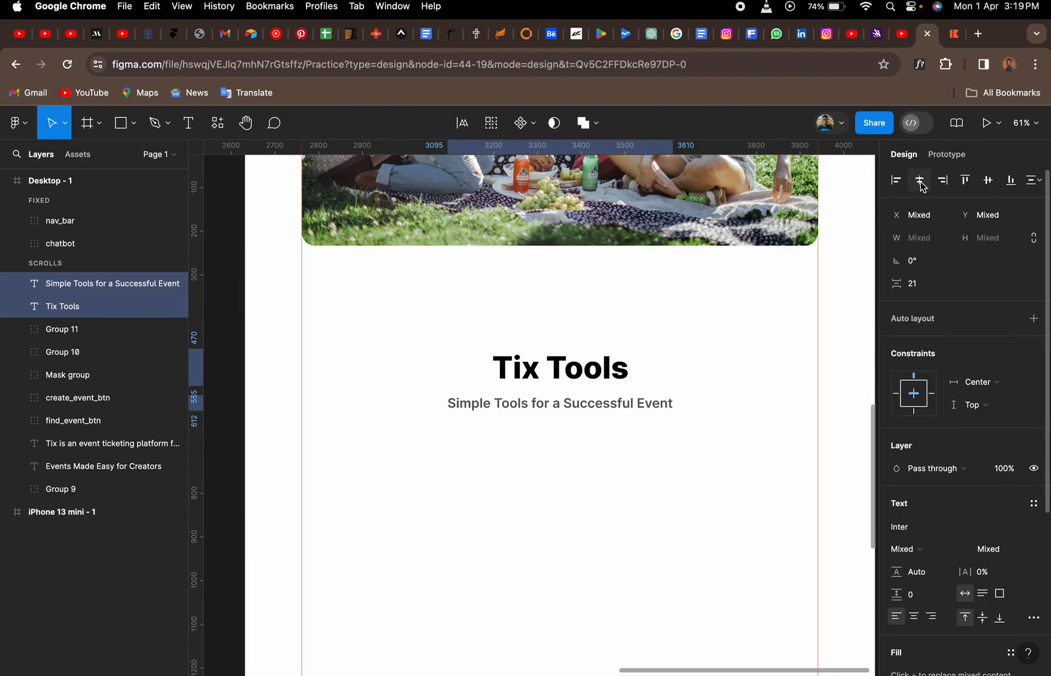
{"action": "left_click", "coordinate": [695, 461]}
- Nudge the subtitle up to Y 1921 so it sits closer to the "Tix Tools" heading
{"action": "left_click", "coordinate": [625, 411]}
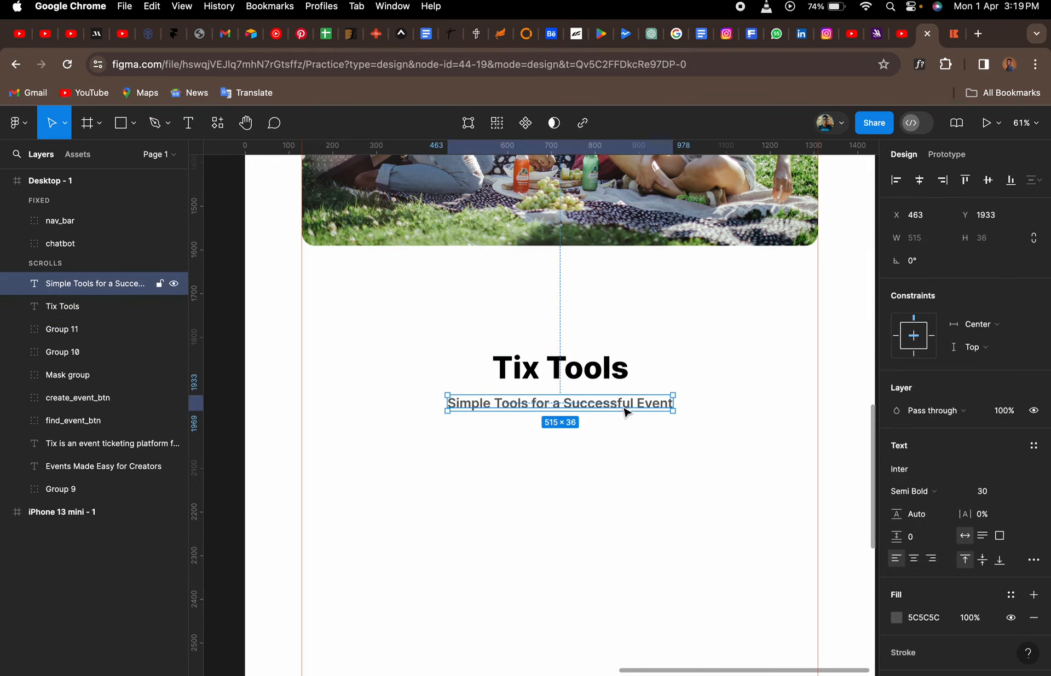
{"action": "key", "text": "Up"}
{"action": "key", "text": "Up"}
{"action": "key", "text": "Up"}
{"action": "key", "text": "Up"}
{"action": "key", "text": "Up"}
{"action": "key", "text": "Up"}
{"action": "key", "text": "Up"}
{"action": "key", "text": "Up"}
{"action": "key", "text": "Up"}
{"action": "key", "text": "Up"}
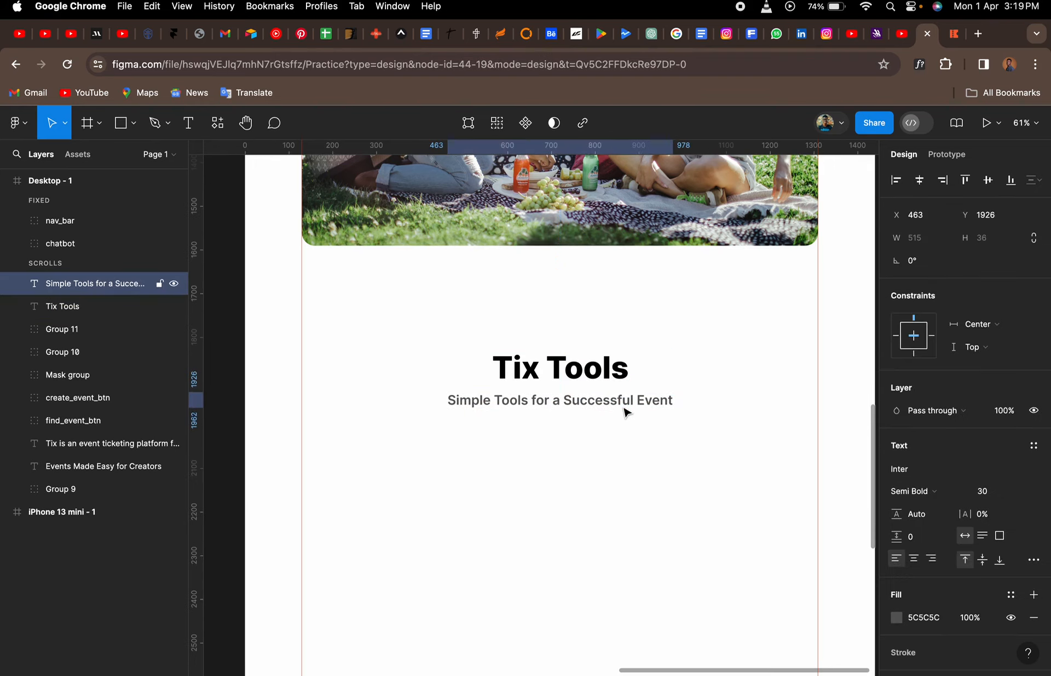
{"action": "key", "text": "Up"}
{"action": "key", "text": "Up"}
{"action": "scroll", "coordinate": [622, 407], "scroll_direction": "down", "scroll_amount": 1}
{"action": "scroll", "coordinate": [622, 408], "scroll_direction": "right", "scroll_amount": 1}
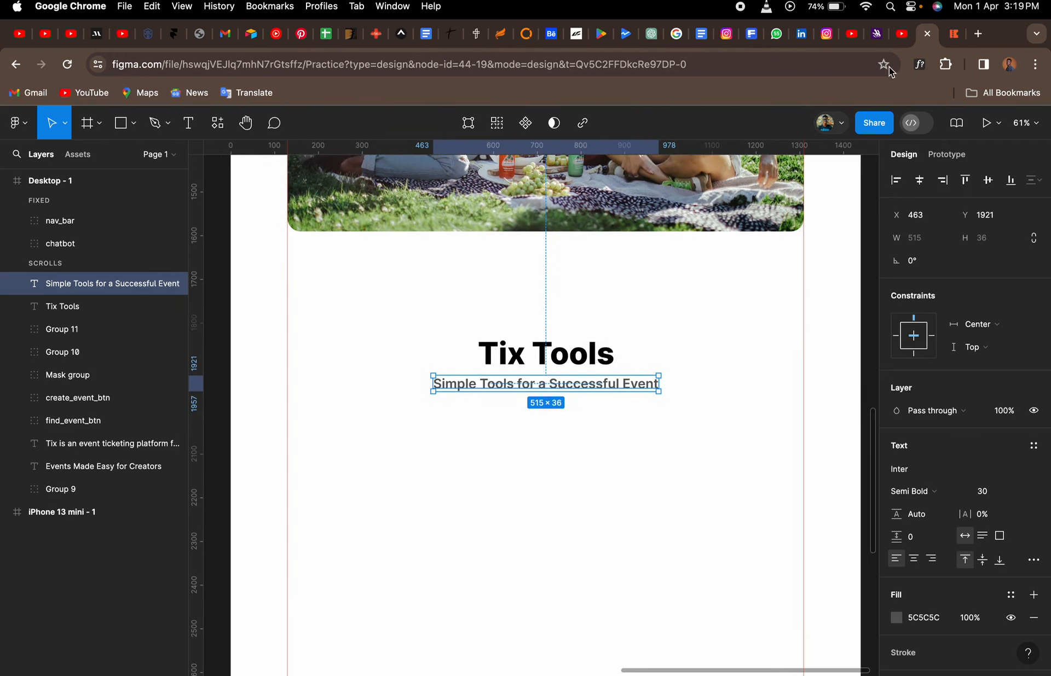
- Check the image options of the Ticketing card on the tix.africa page, then return to the Figma design and clear the selection
{"action": "left_click", "coordinate": [951, 44]}
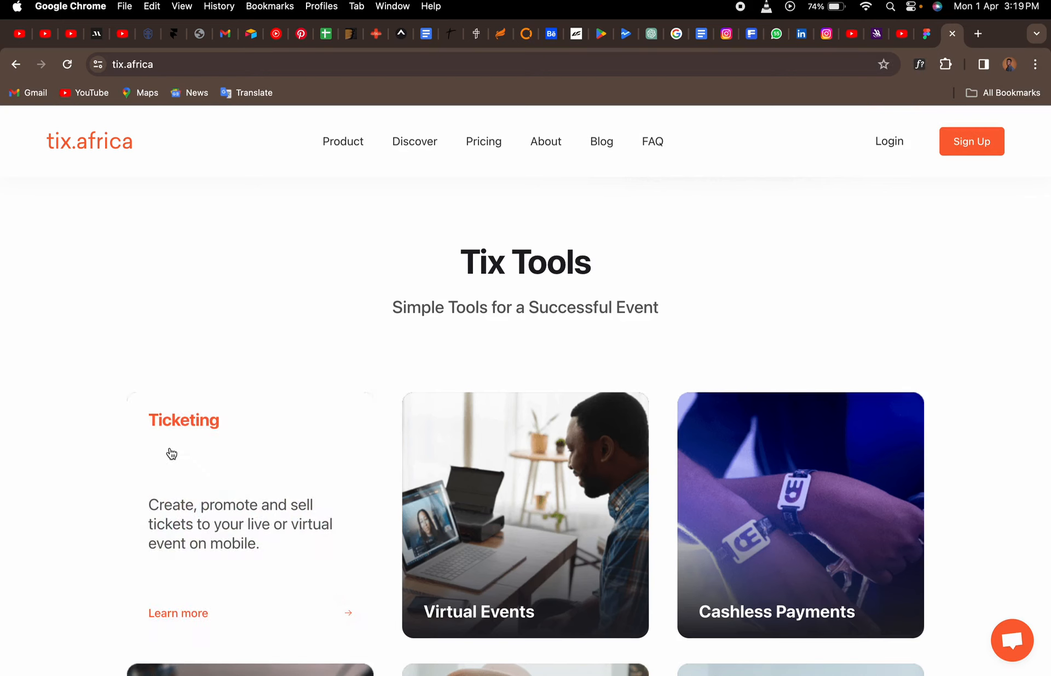
{"action": "right_click", "coordinate": [205, 461]}
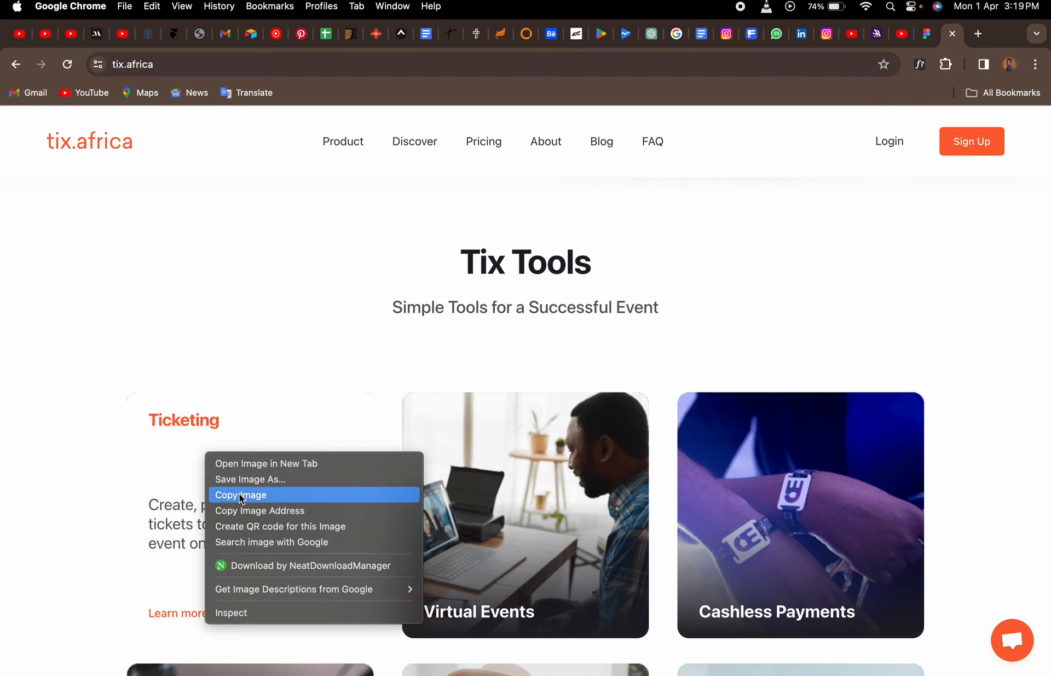
{"action": "left_click", "coordinate": [76, 474]}
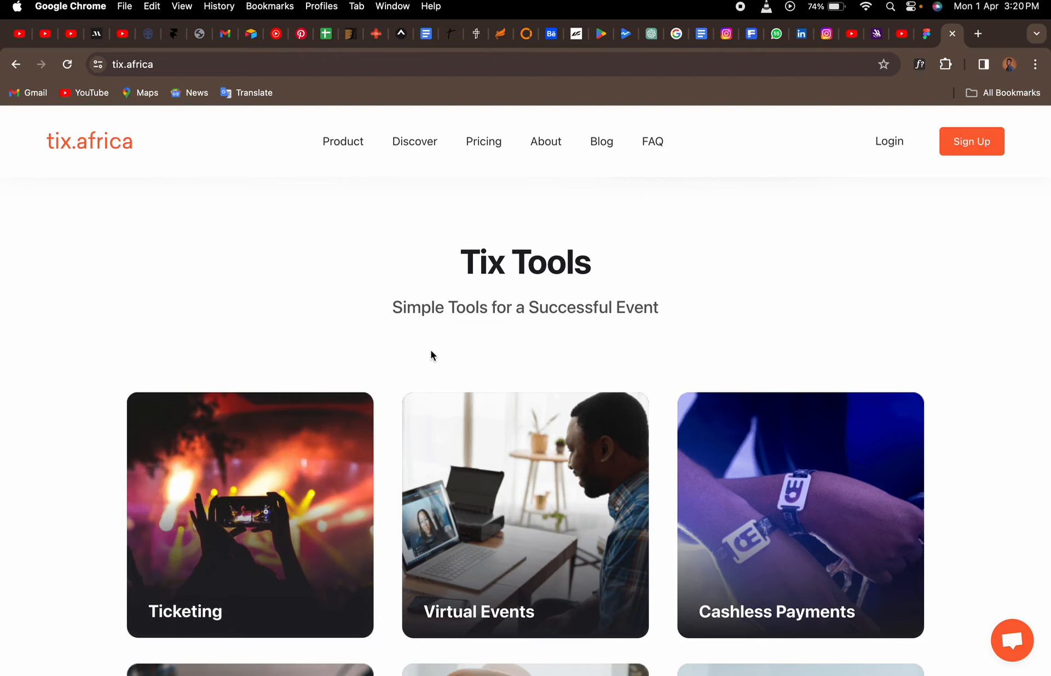
{"action": "left_click", "coordinate": [924, 34]}
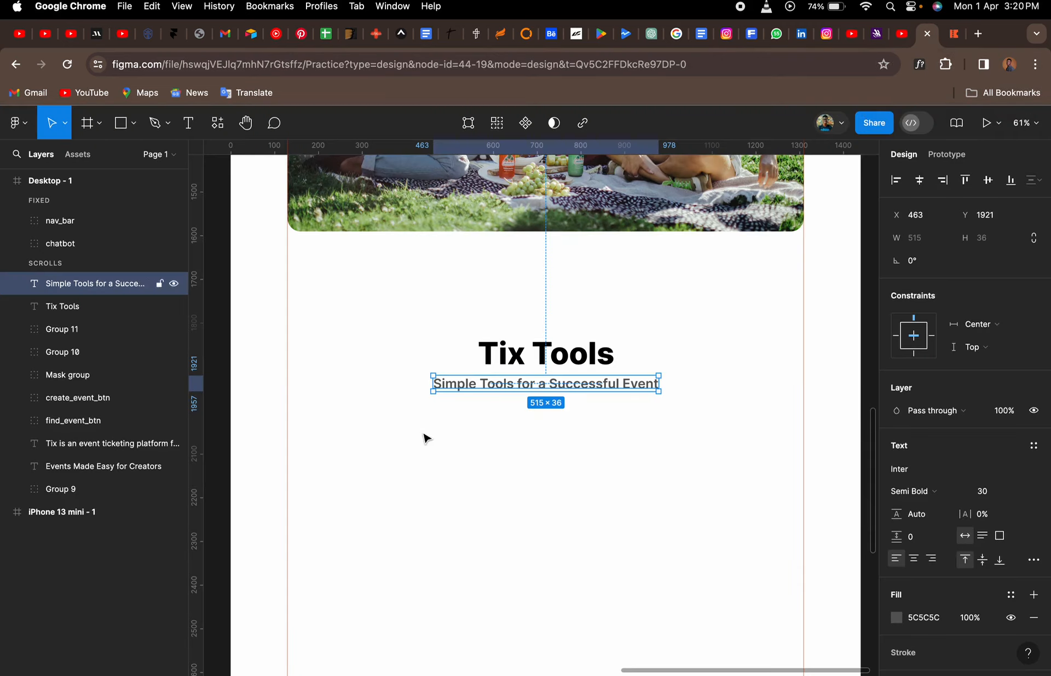
{"action": "left_click", "coordinate": [416, 437]}
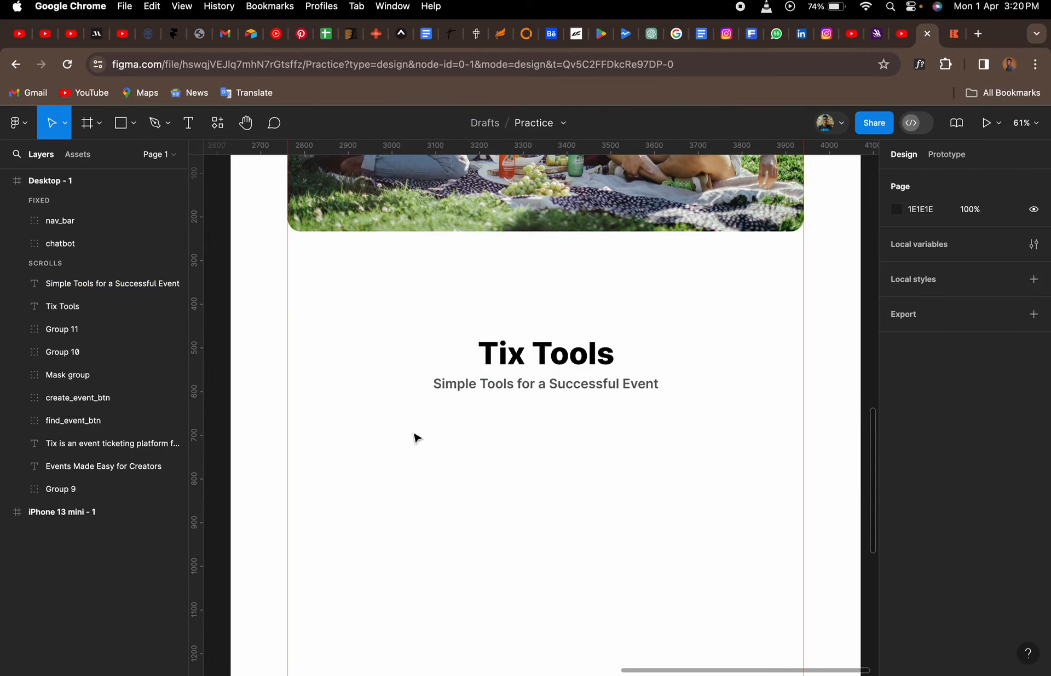
- Look through the Downloads folder in Finder for the ticketing card image, then return to the Figma design
{"action": "key", "text": "ctrl+Left"}
{"action": "key", "text": "ctrl+Left"}
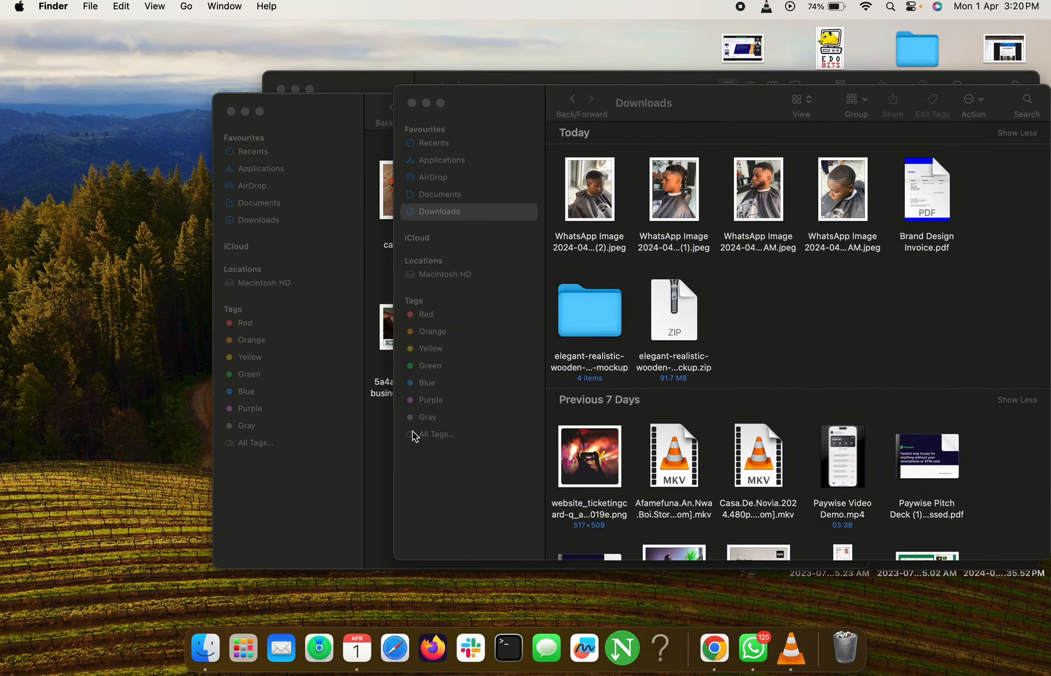
{"action": "key", "text": "ctrl+Up"}
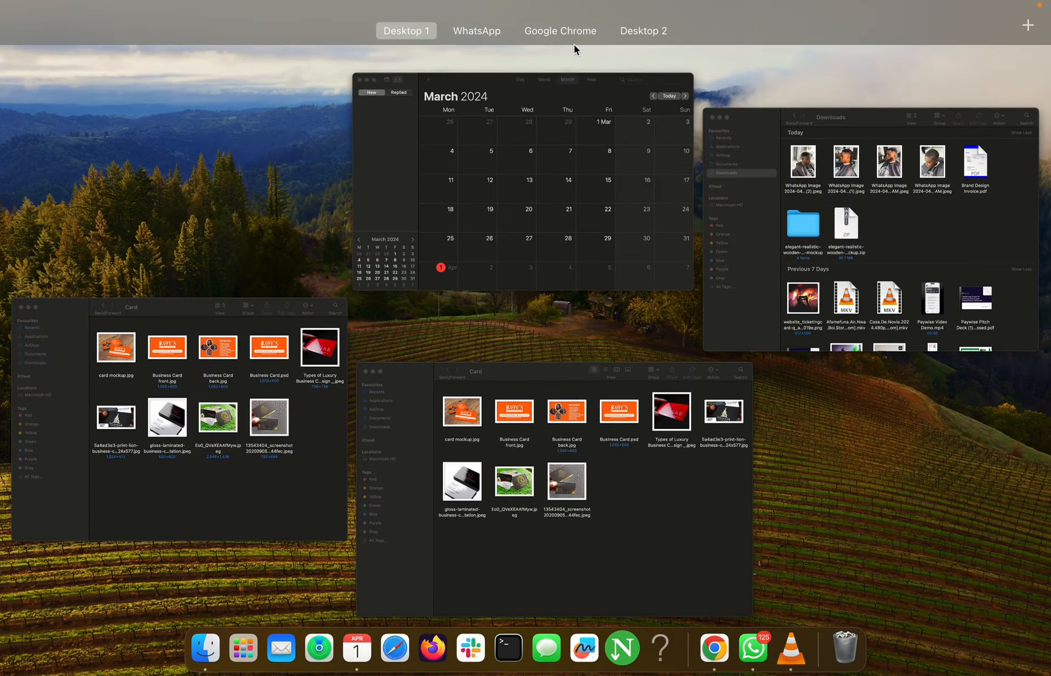
{"action": "mouse_move", "coordinate": [564, 40]}
{"action": "left_click", "coordinate": [444, 356]}
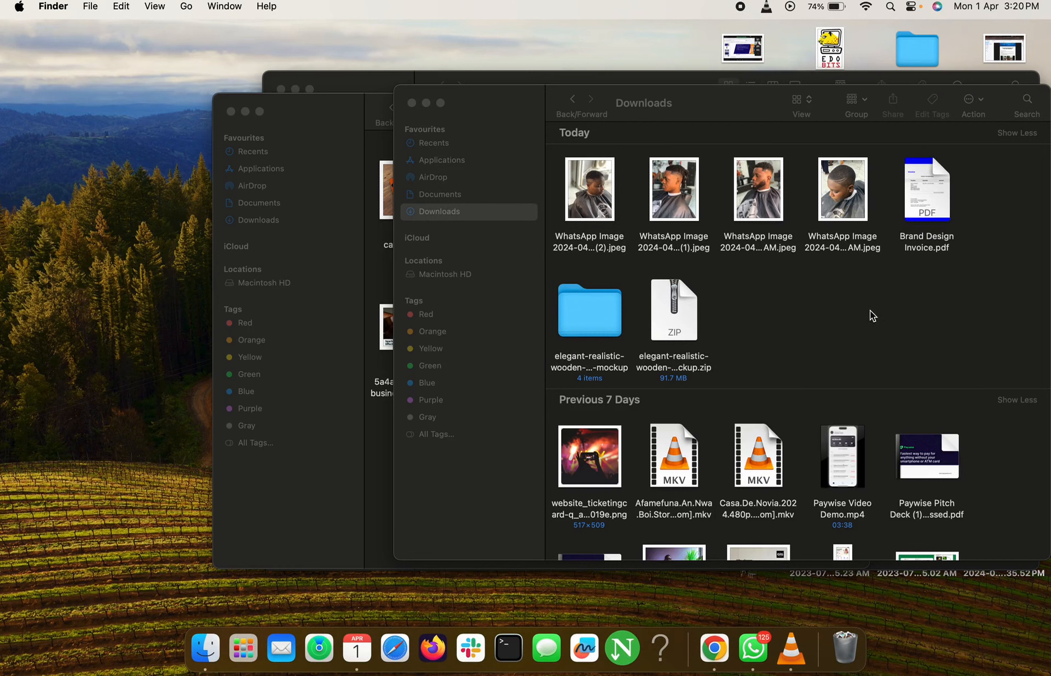
{"action": "left_click", "coordinate": [678, 203]}
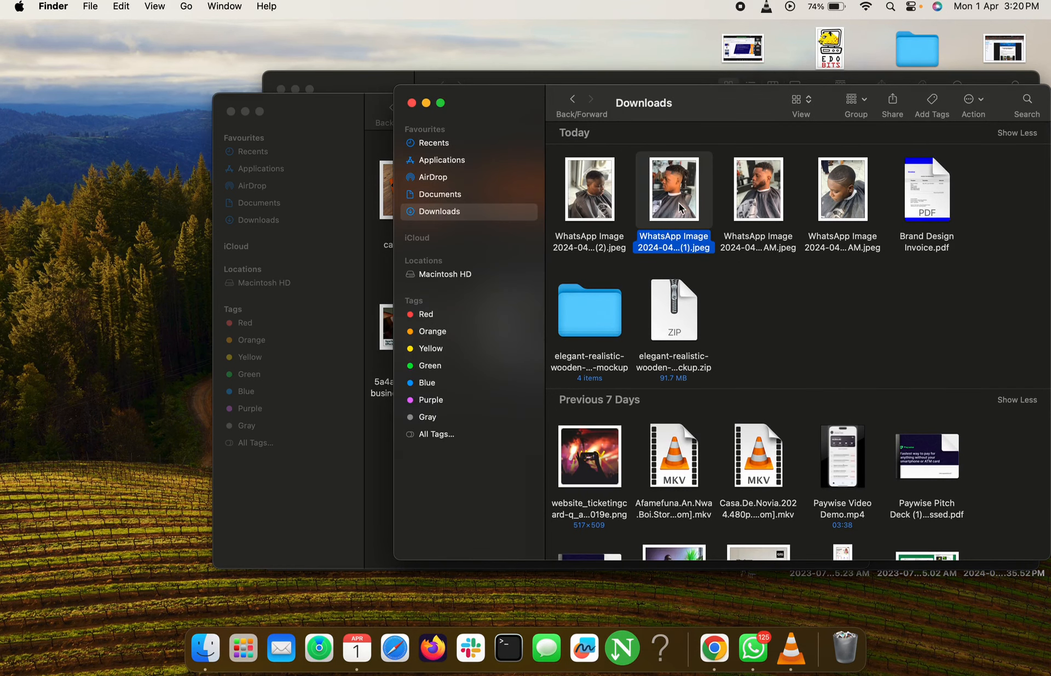
{"action": "key", "text": "ctrl+Right"}
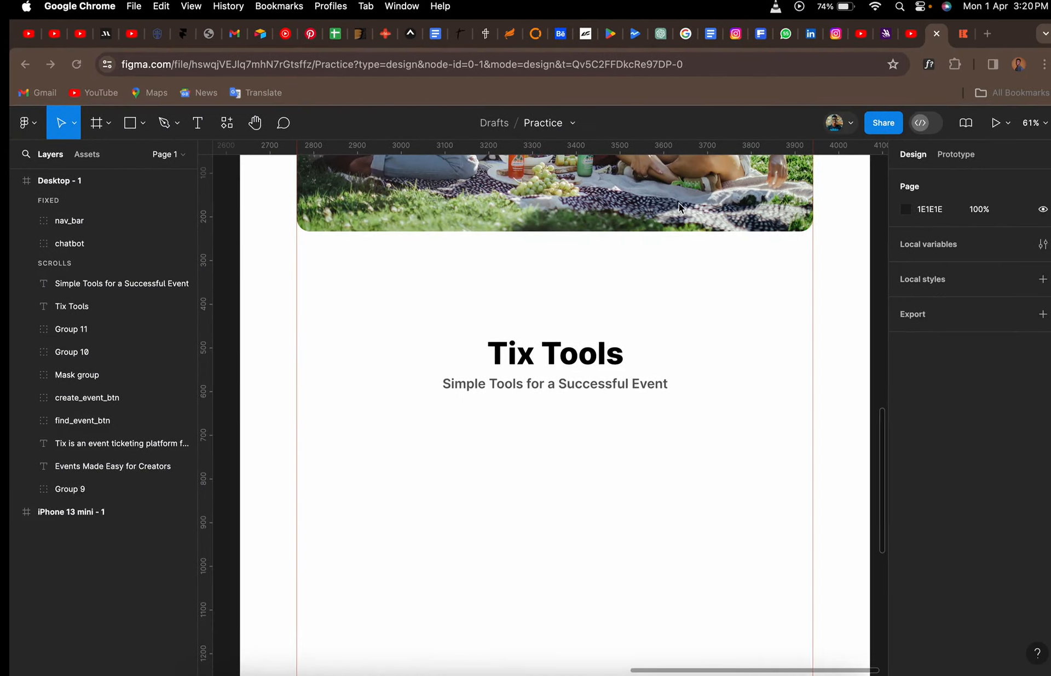
- Draw a card rectangle about 407 × 422 below the subtitle, starting at the left margin guide
{"action": "scroll", "coordinate": [557, 423], "scroll_direction": "down", "scroll_amount": 3}
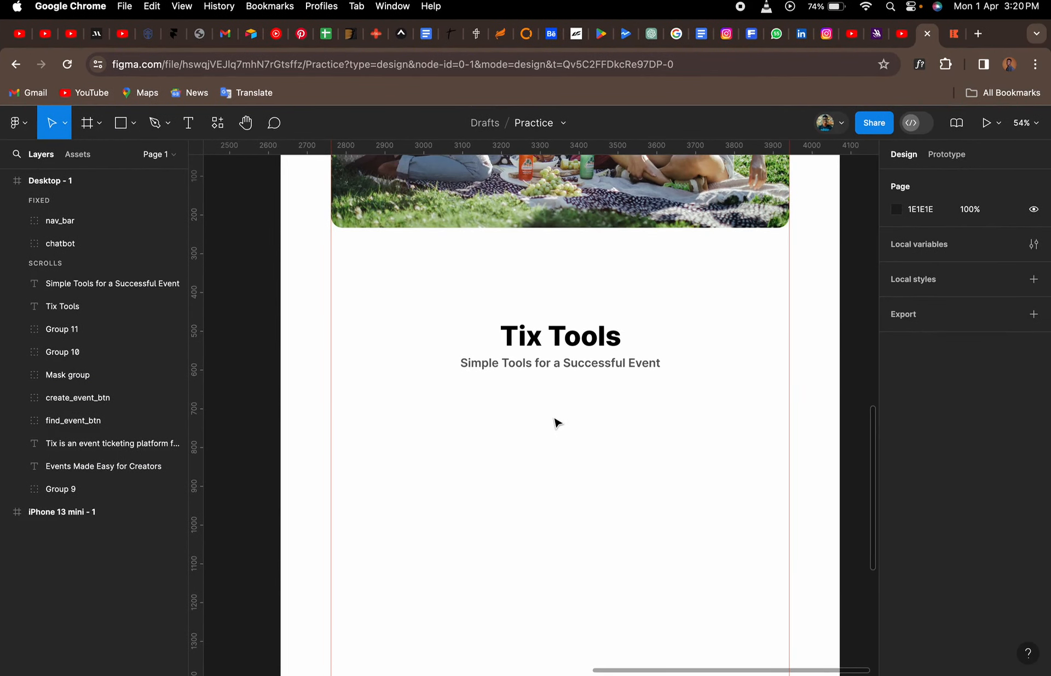
{"action": "key", "text": "r"}
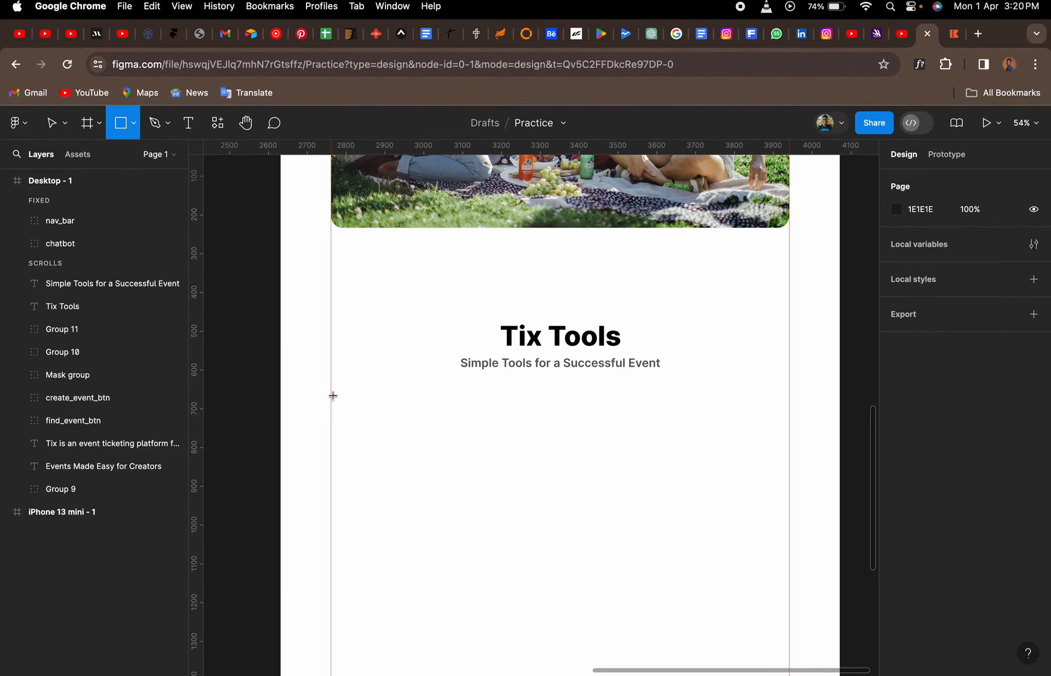
{"action": "mouse_move", "coordinate": [332, 394]}
{"action": "left_mouse_down"}
{"action": "mouse_move", "coordinate": [450, 488]}
{"action": "mouse_move", "coordinate": [489, 557]}
{"action": "left_mouse_up"}
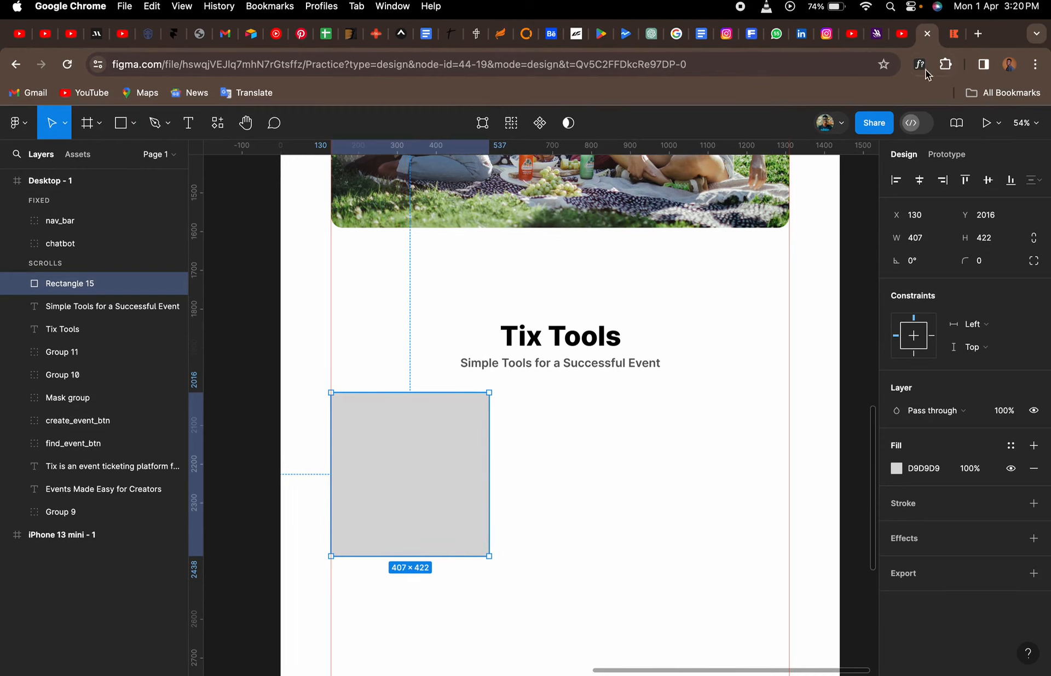
- Check the card shape on the tix.africa page, then round the rectangle's corners in Figma to a radius of about 27
{"action": "left_click", "coordinate": [948, 42]}
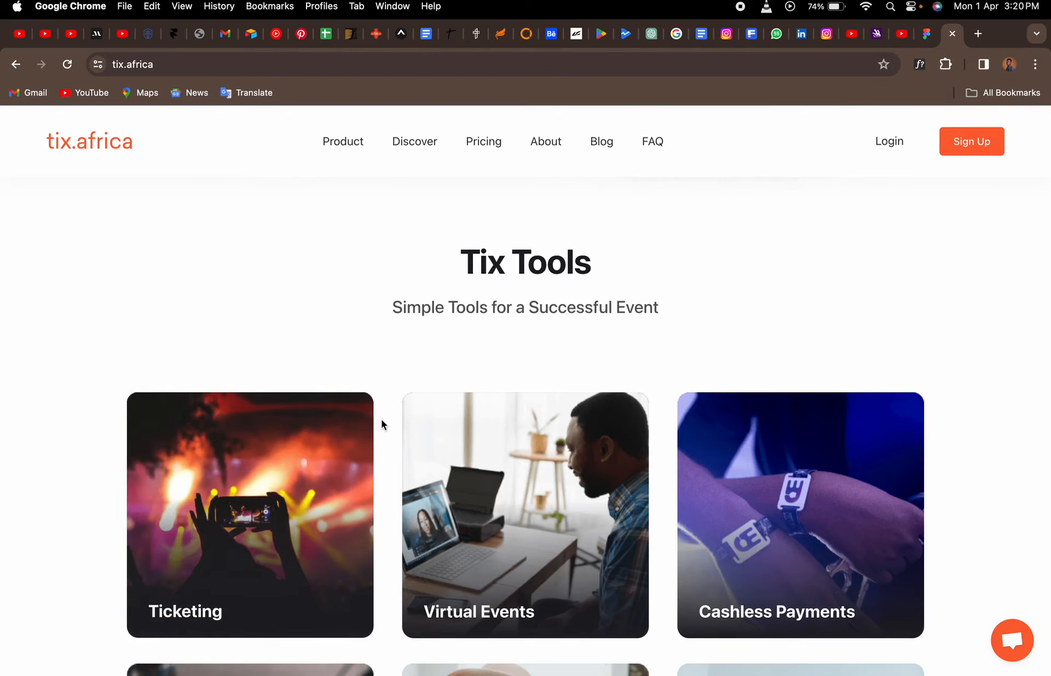
{"action": "mouse_move", "coordinate": [322, 428]}
{"action": "left_click", "coordinate": [925, 34]}
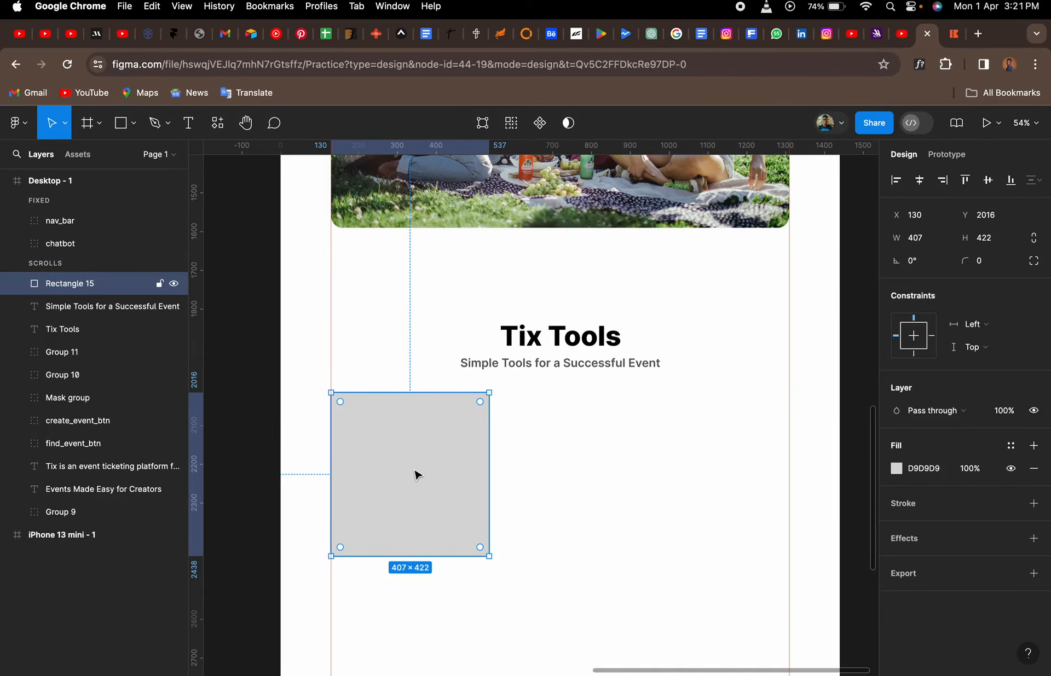
{"action": "scroll", "coordinate": [417, 474], "scroll_direction": "up", "scroll_amount": 5}
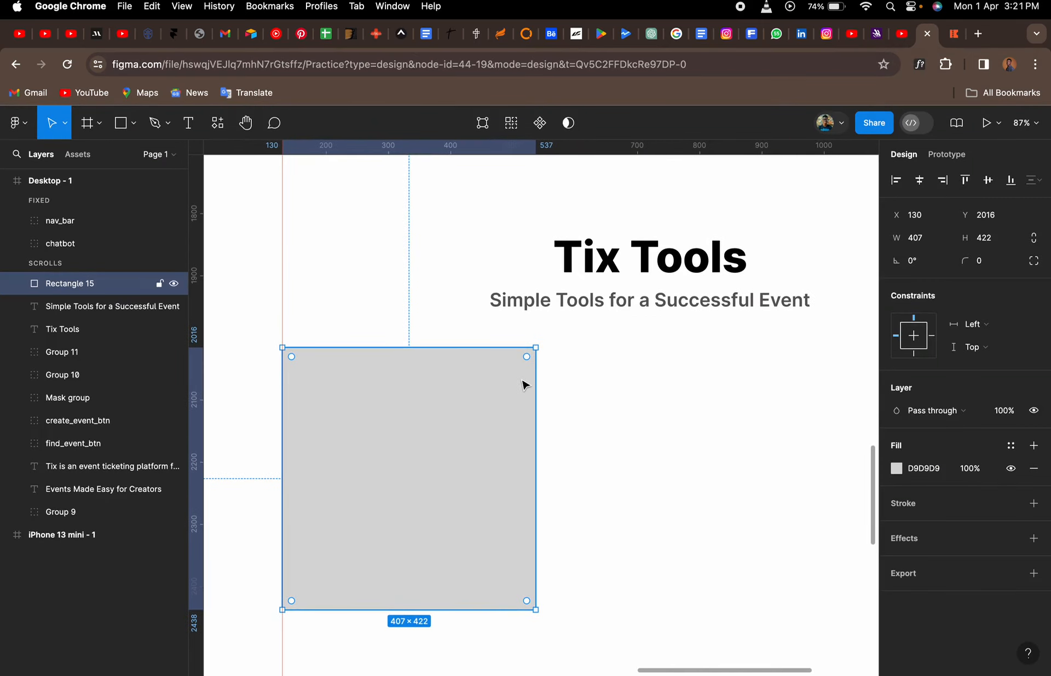
{"action": "left_click_drag", "start_coordinate": [525, 357], "coordinate": [519, 365]}
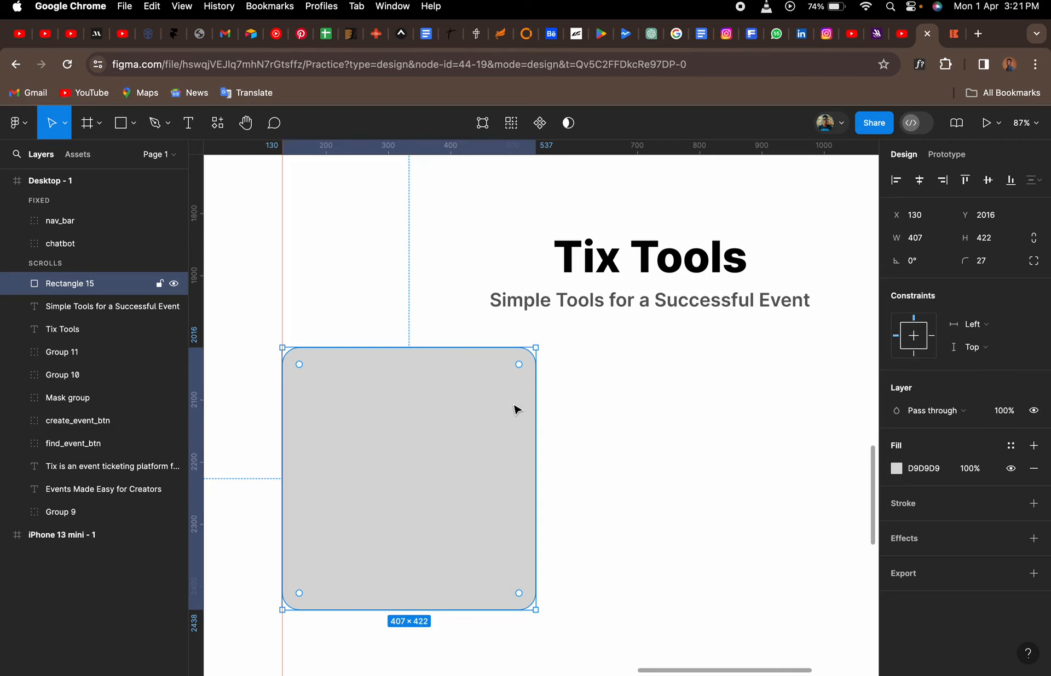
- Duplicate the rounded card and place the copy beside the original at X 553, level with it
{"action": "key", "text": "super+d"}
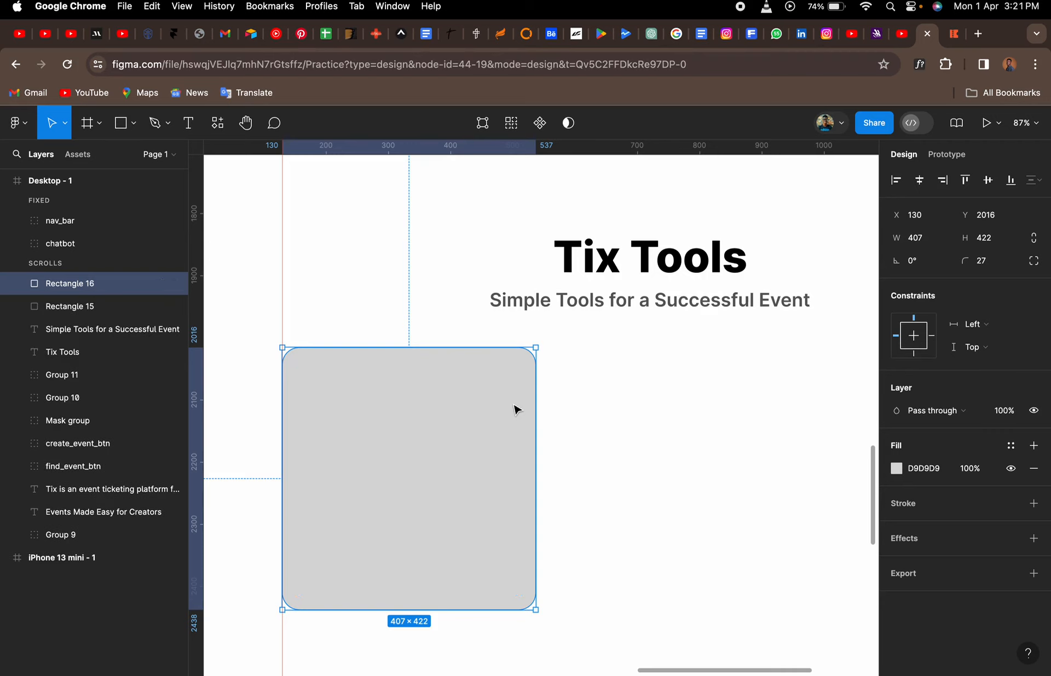
{"action": "left_click_drag", "start_coordinate": [347, 445], "coordinate": [606, 446]}
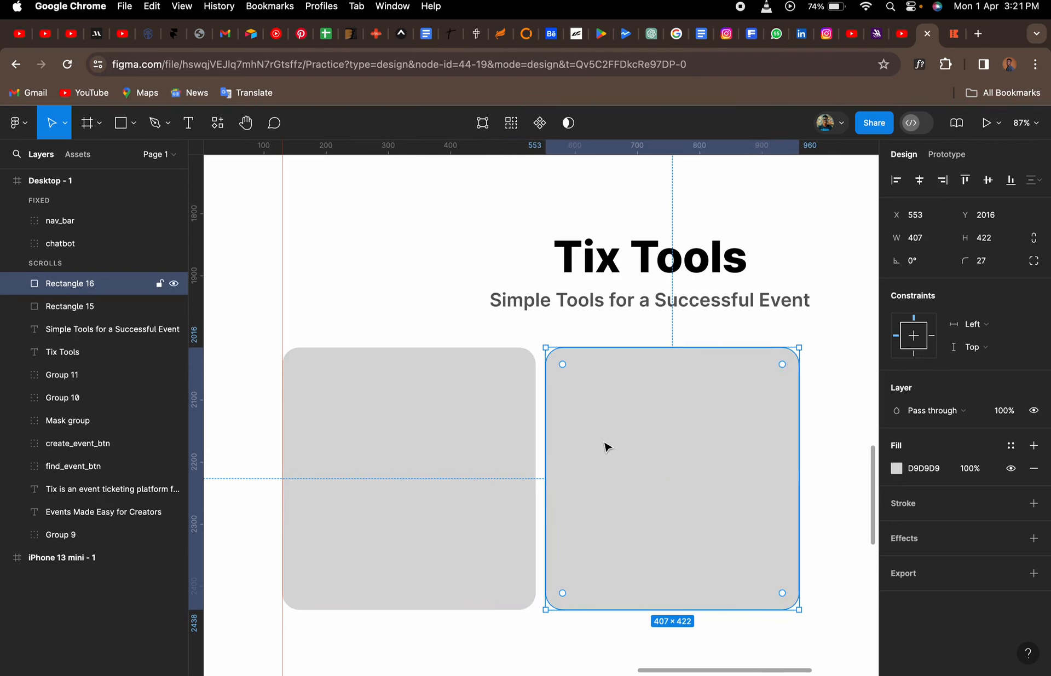
{"action": "left_click", "coordinate": [375, 447]}
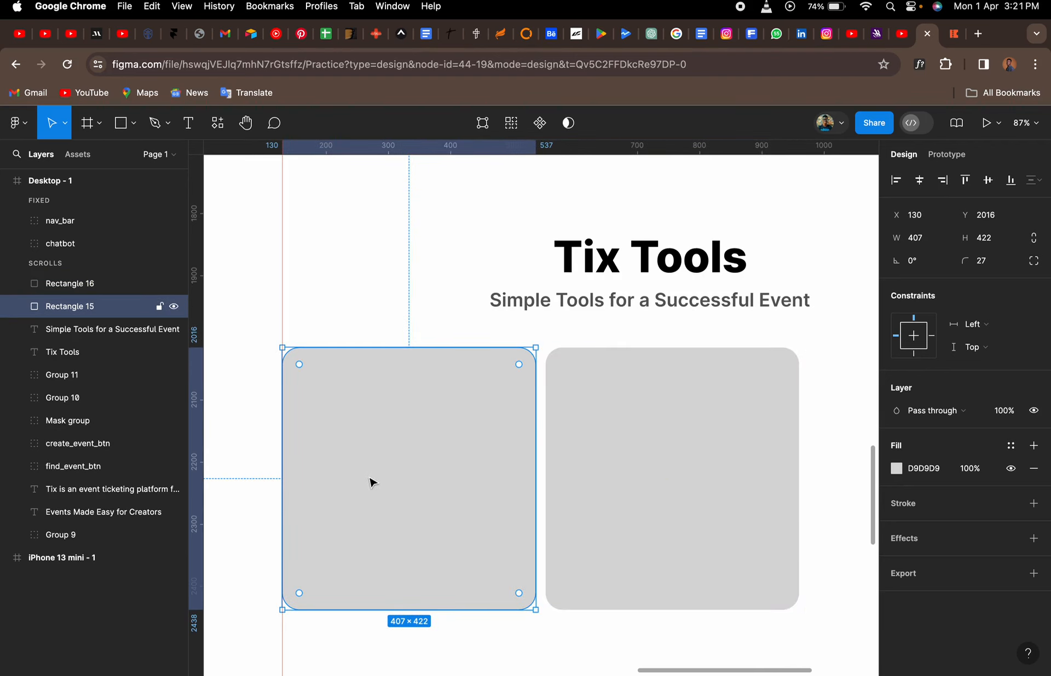
{"action": "key", "text": "ctrl+Left"}
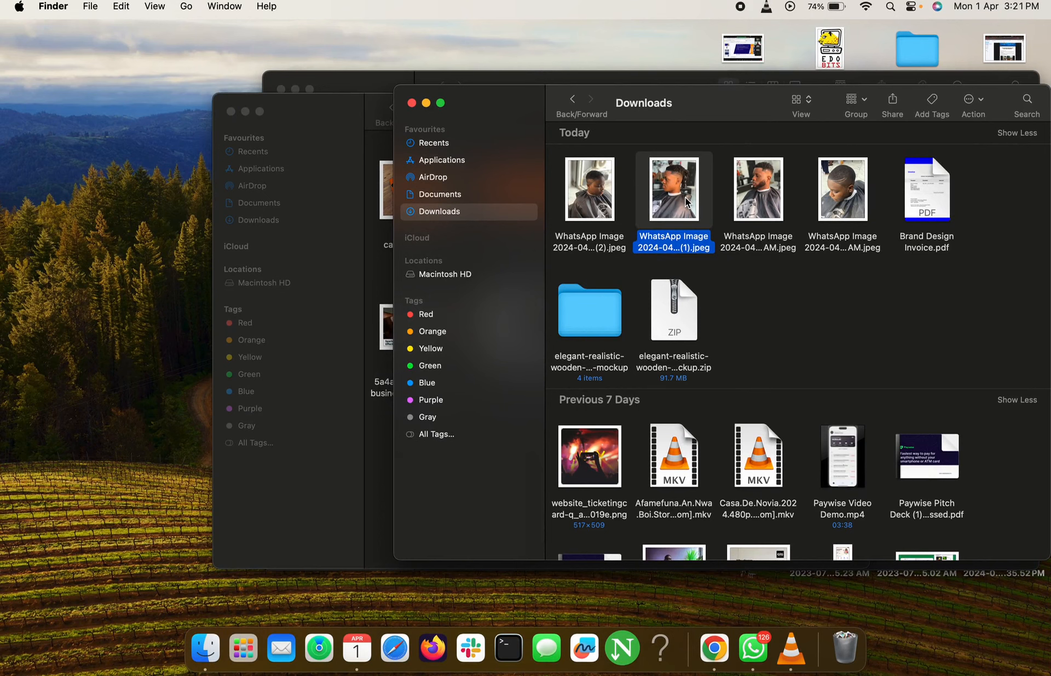
{"action": "key", "text": "ctrl+Right"}
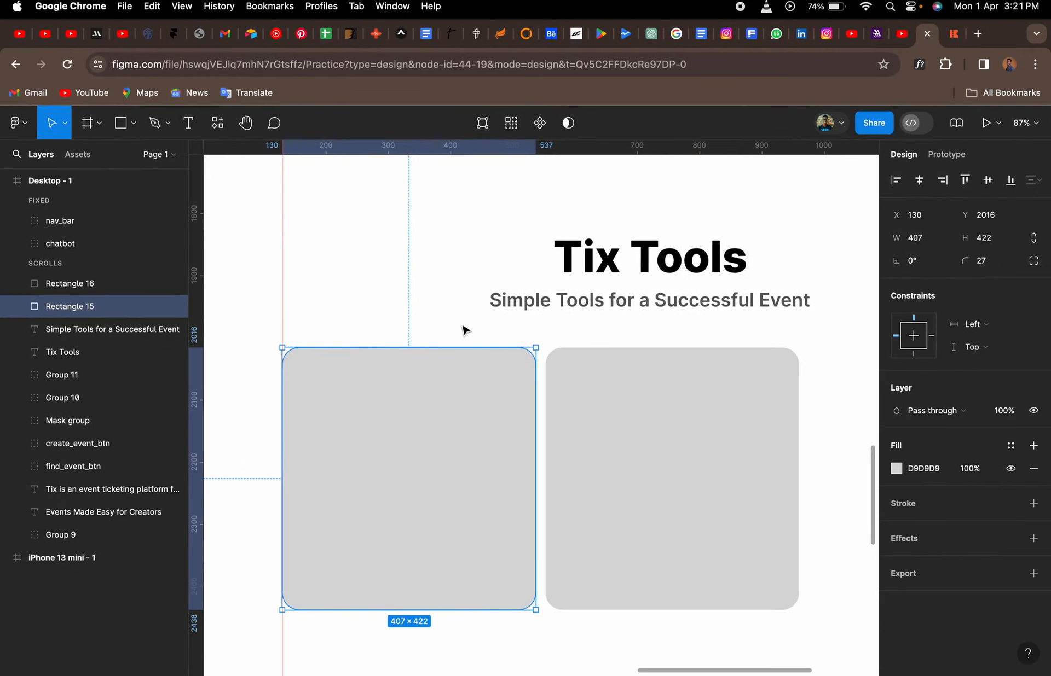
{"action": "left_click", "coordinate": [462, 330]}
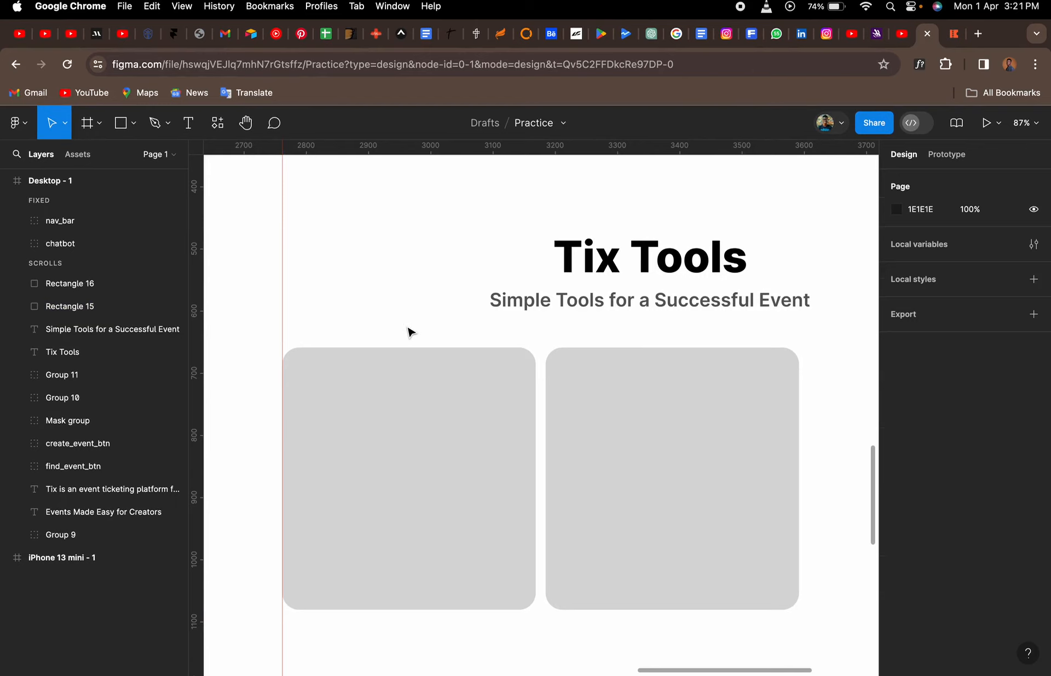
{"action": "left_click", "coordinate": [425, 399]}
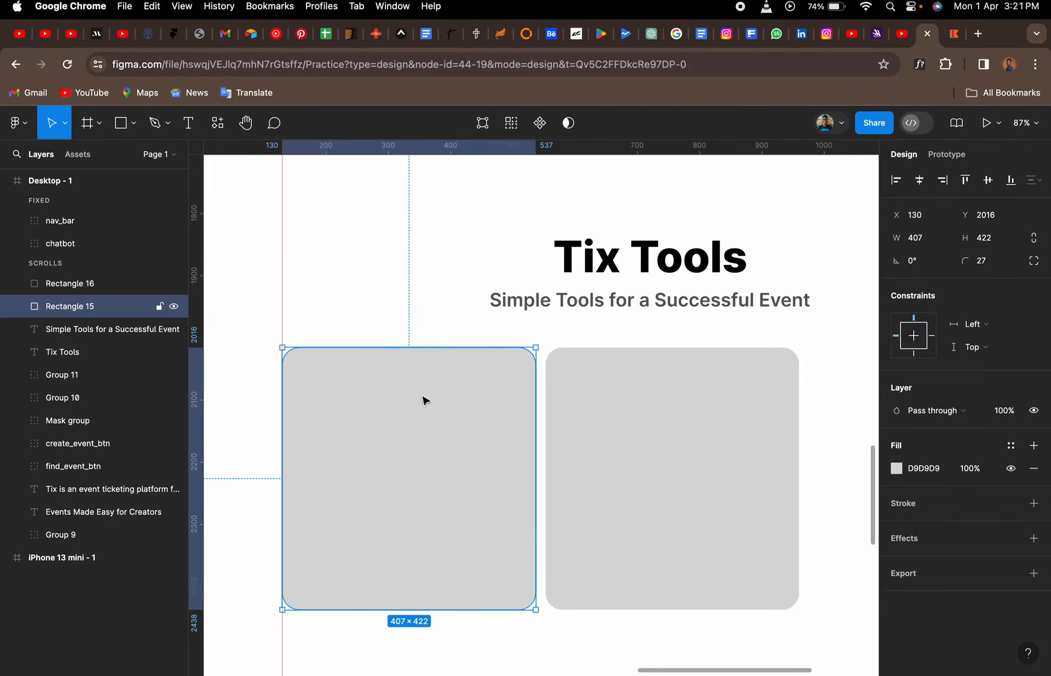
{"action": "left_click", "coordinate": [384, 339]}
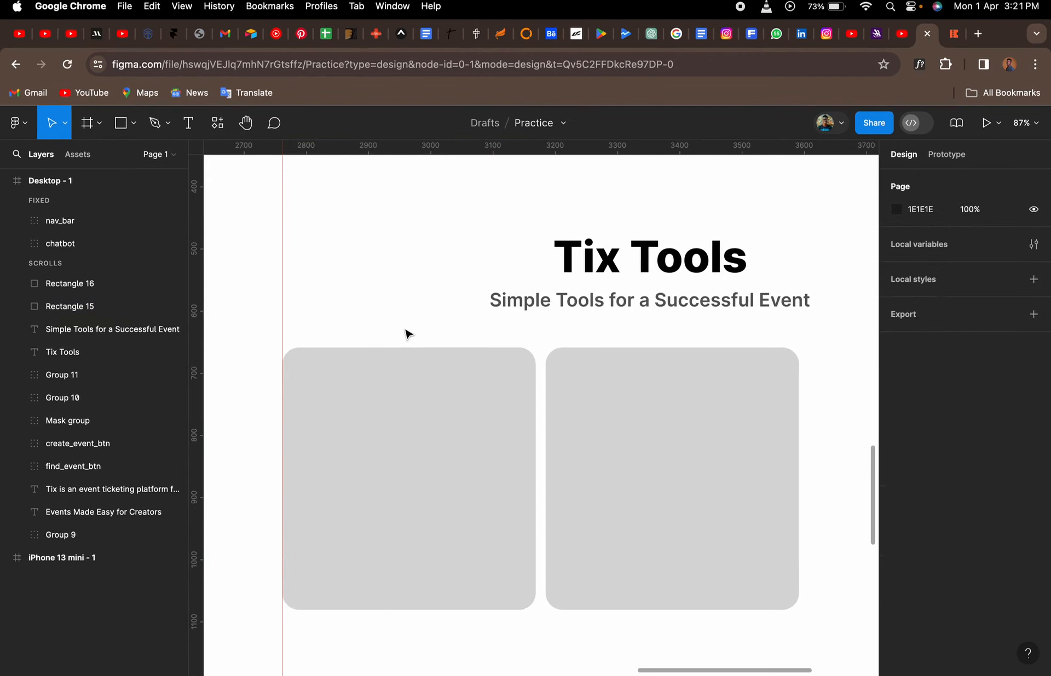
- Paste the copied barbershop portrait, scale it down to about 434 × 578, and place it over the first card
{"action": "key", "text": "super+v"}
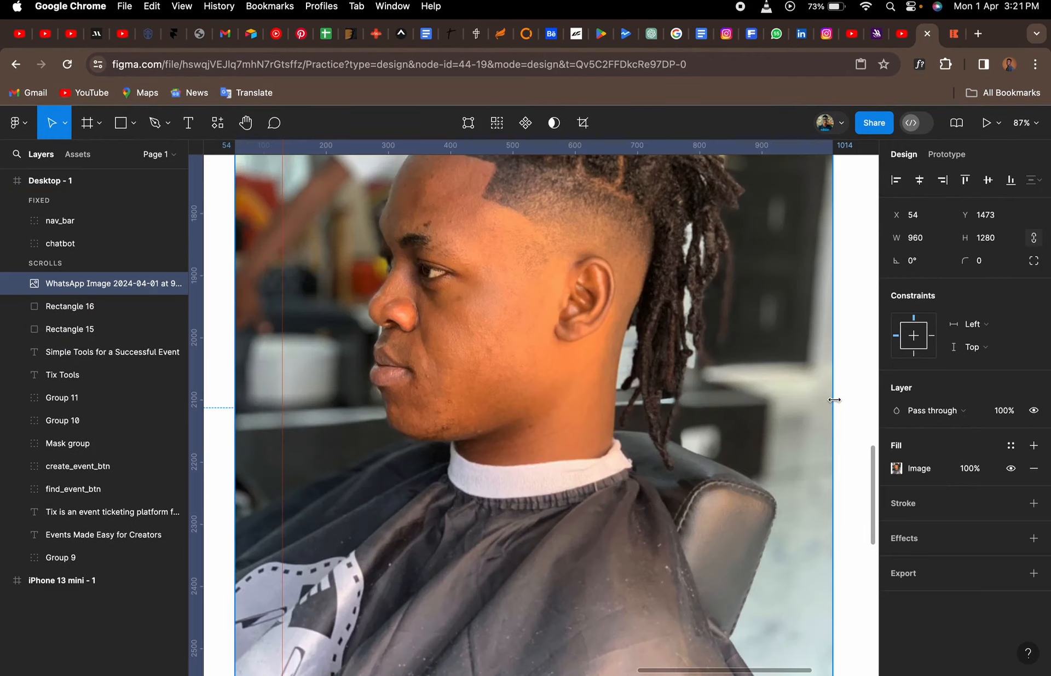
{"action": "left_click_drag", "start_coordinate": [834, 400], "coordinate": [668, 408]}
{"action": "left_click_drag", "start_coordinate": [514, 416], "coordinate": [438, 444]}
{"action": "left_click", "coordinate": [315, 434], "text": "shift"}
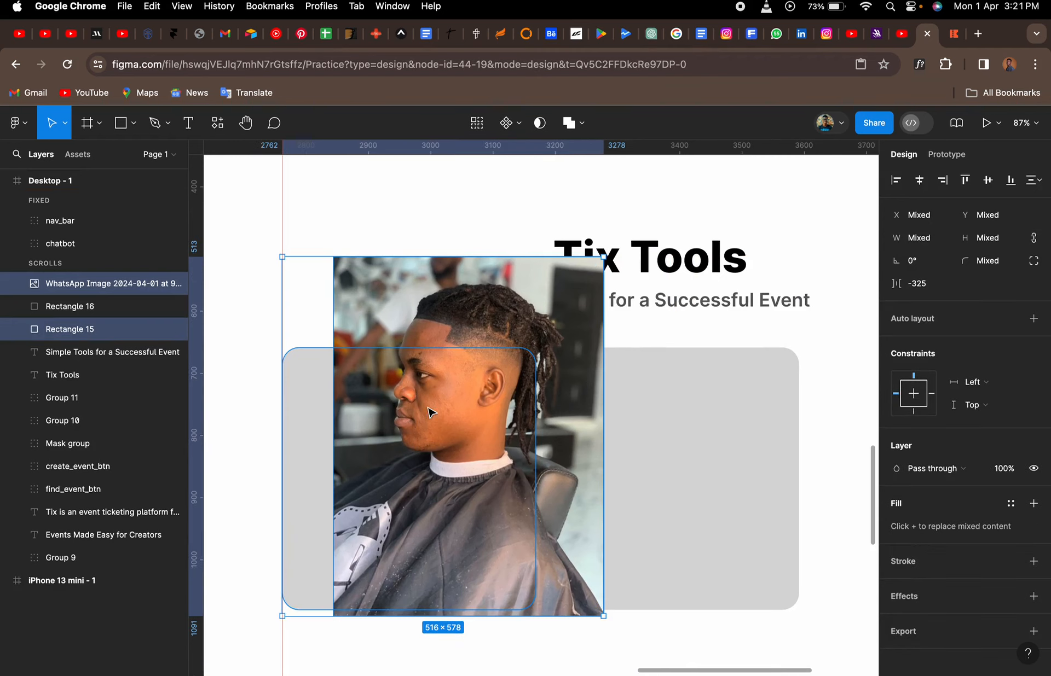
{"action": "left_click", "coordinate": [539, 136]}
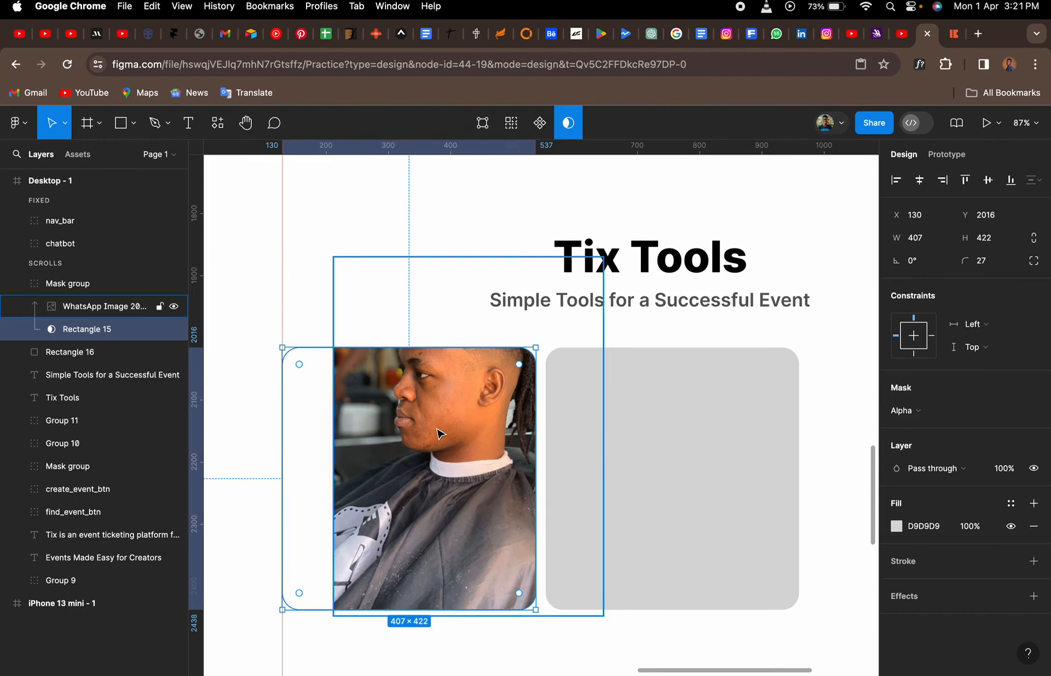
{"action": "key", "text": "super+z"}
{"action": "left_click", "coordinate": [269, 330]}
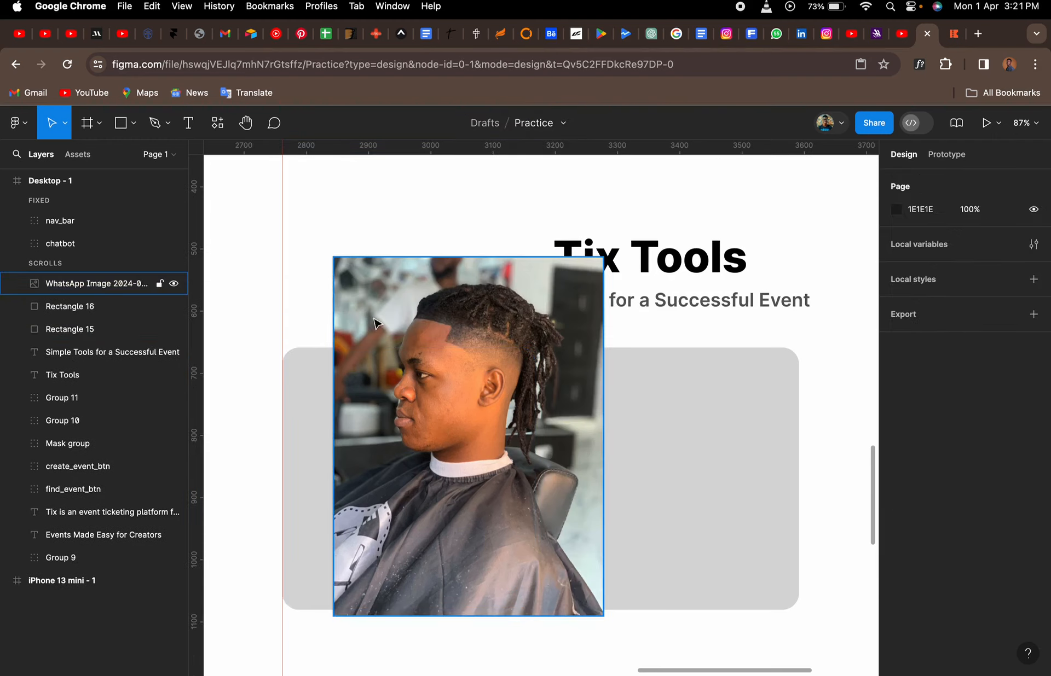
- Mask the portrait with the first rounded card and reposition the photo inside the mask at about X 110, Y 1991
{"action": "left_click", "coordinate": [392, 320]}
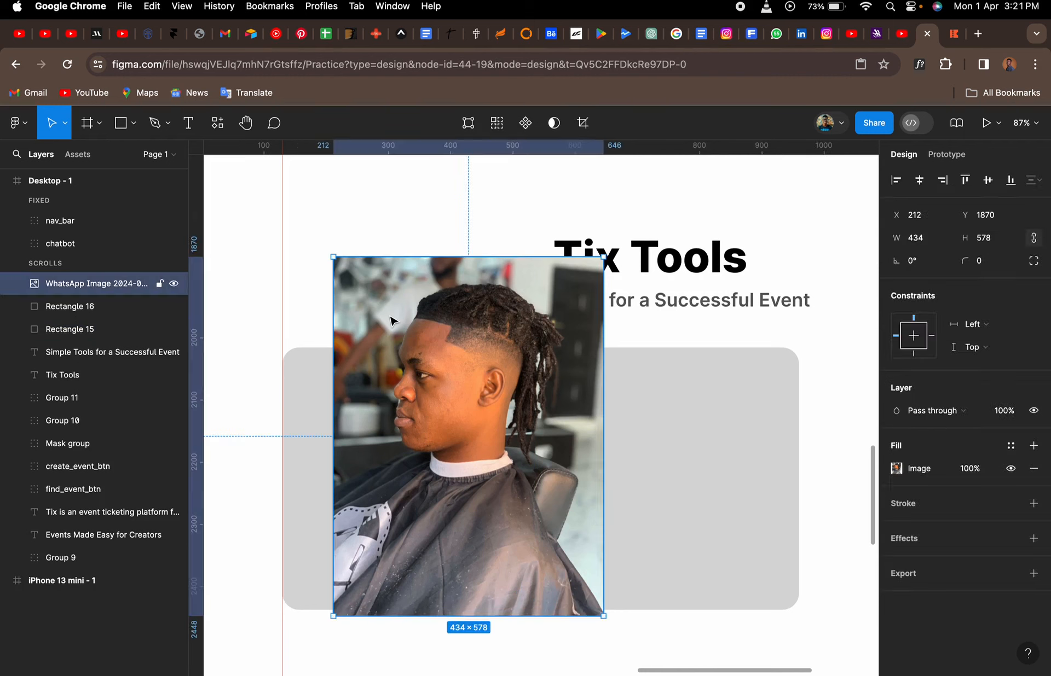
{"action": "left_click", "coordinate": [310, 411], "text": "shift"}
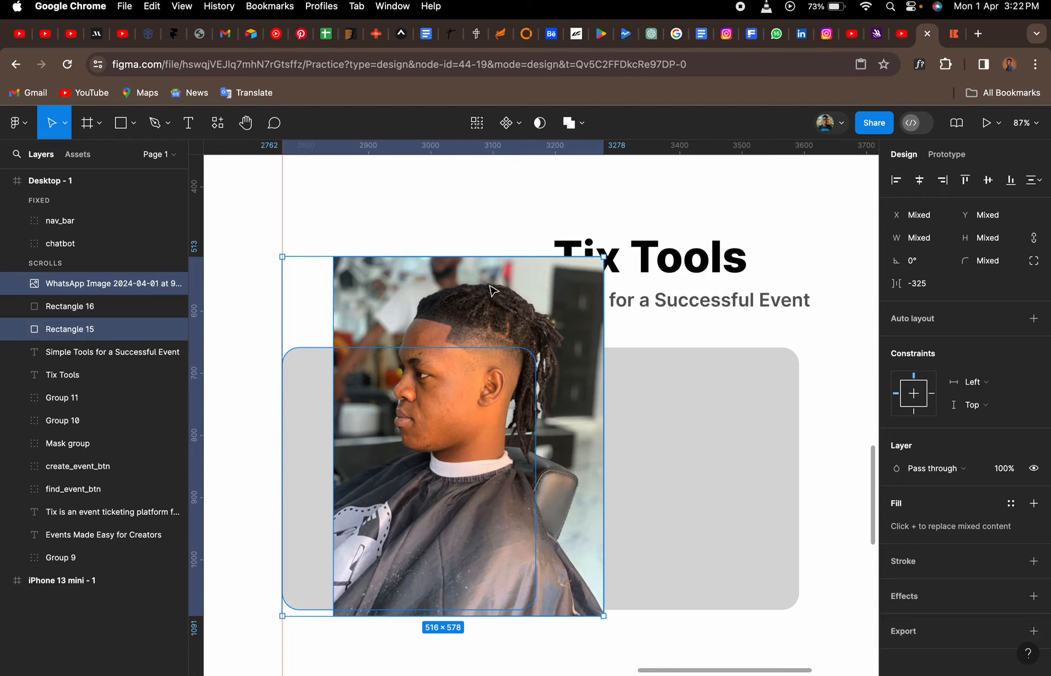
{"action": "left_click", "coordinate": [541, 125]}
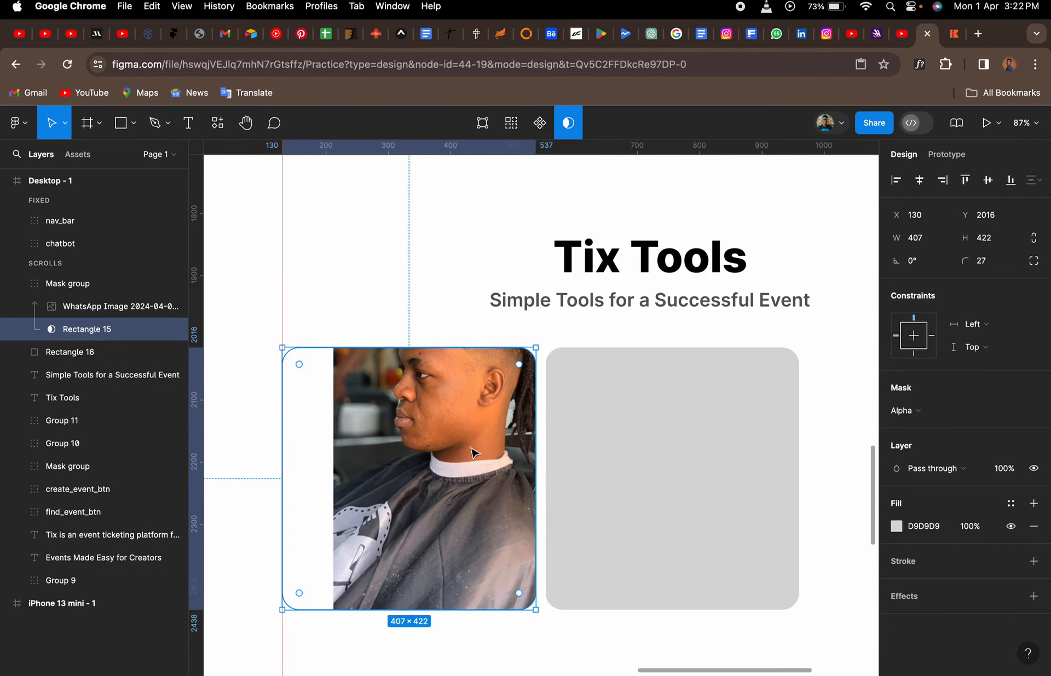
{"action": "double_click", "coordinate": [482, 471]}
{"action": "left_click_drag", "start_coordinate": [481, 470], "coordinate": [417, 501]}
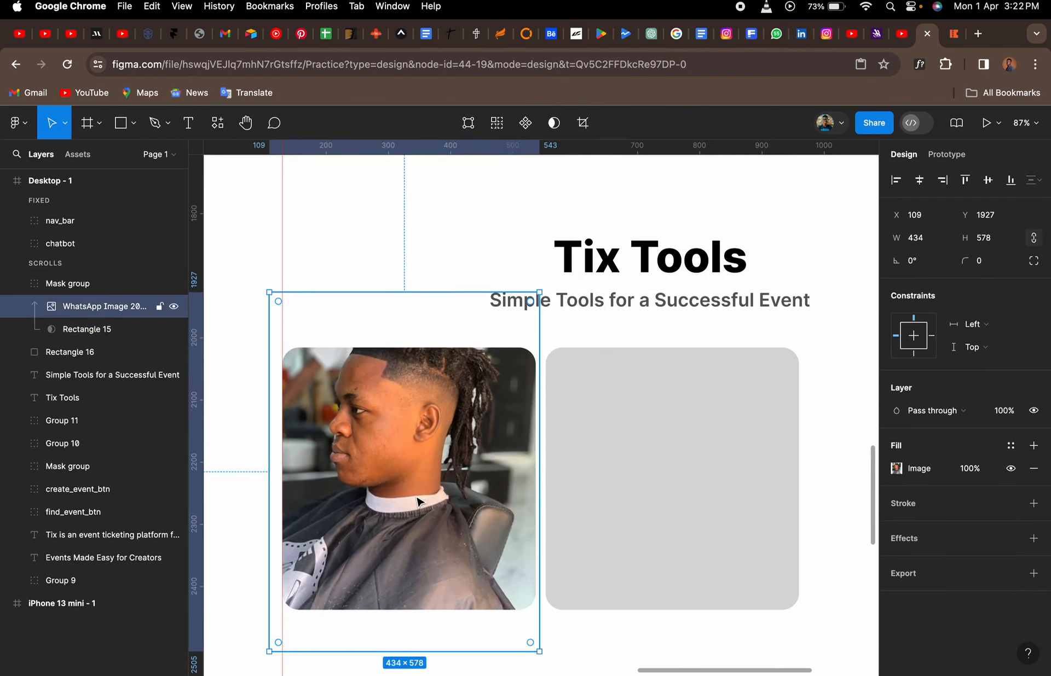
{"action": "left_click_drag", "start_coordinate": [445, 456], "coordinate": [445, 490]}
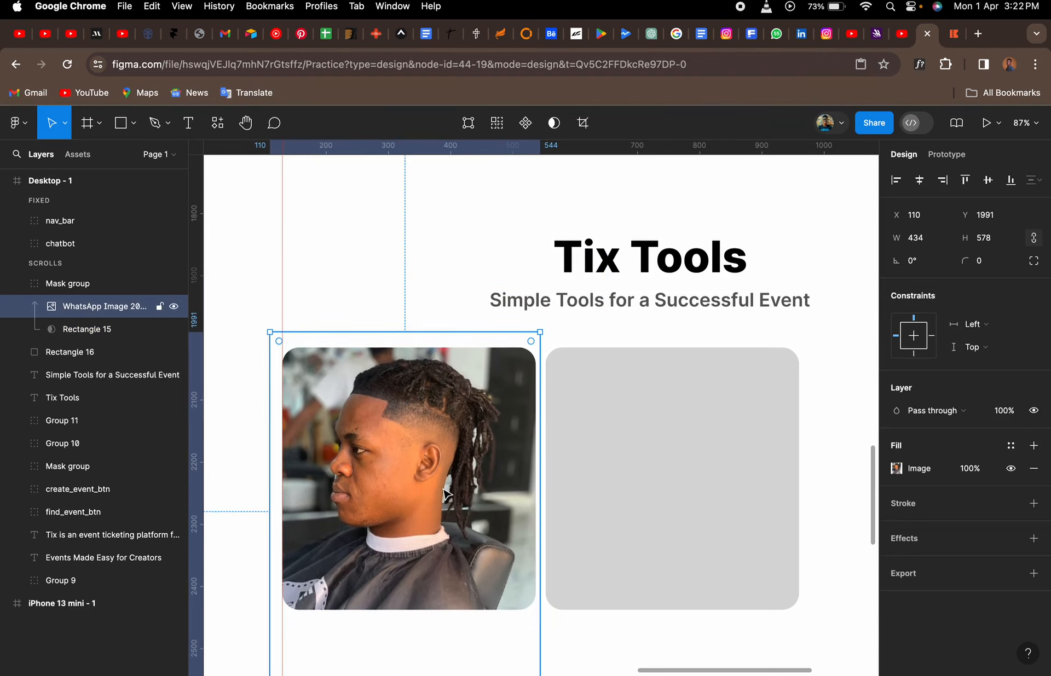
- Reorder the second grey card above the photo's mask group and align it exactly over the photo card at X 130, Y 2016
{"action": "left_click", "coordinate": [705, 462]}
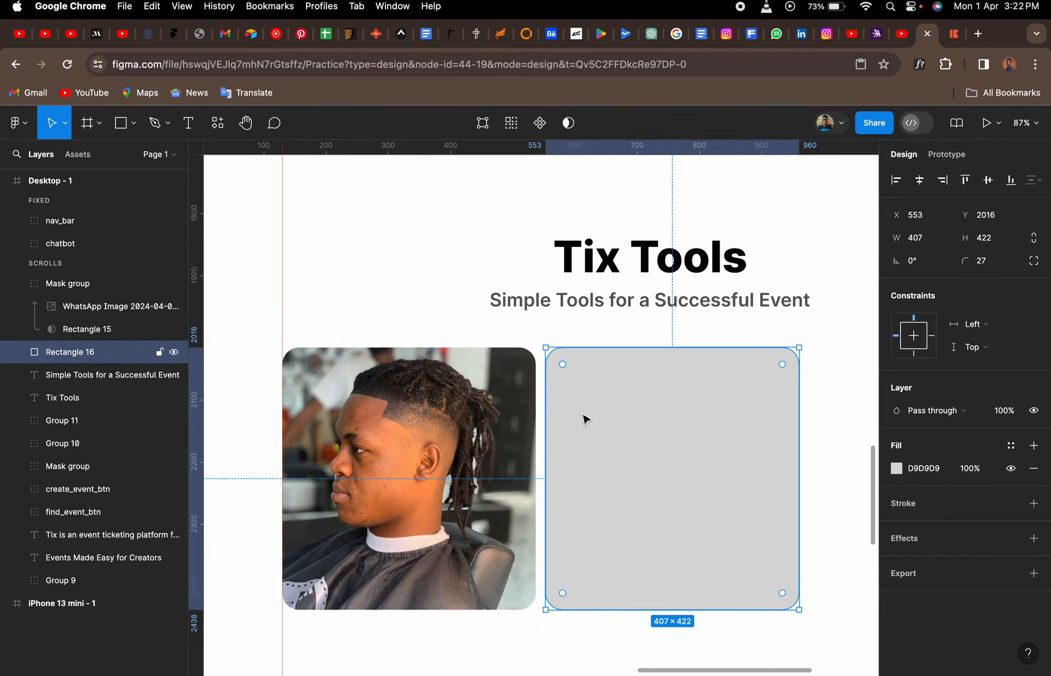
{"action": "left_click", "coordinate": [18, 285]}
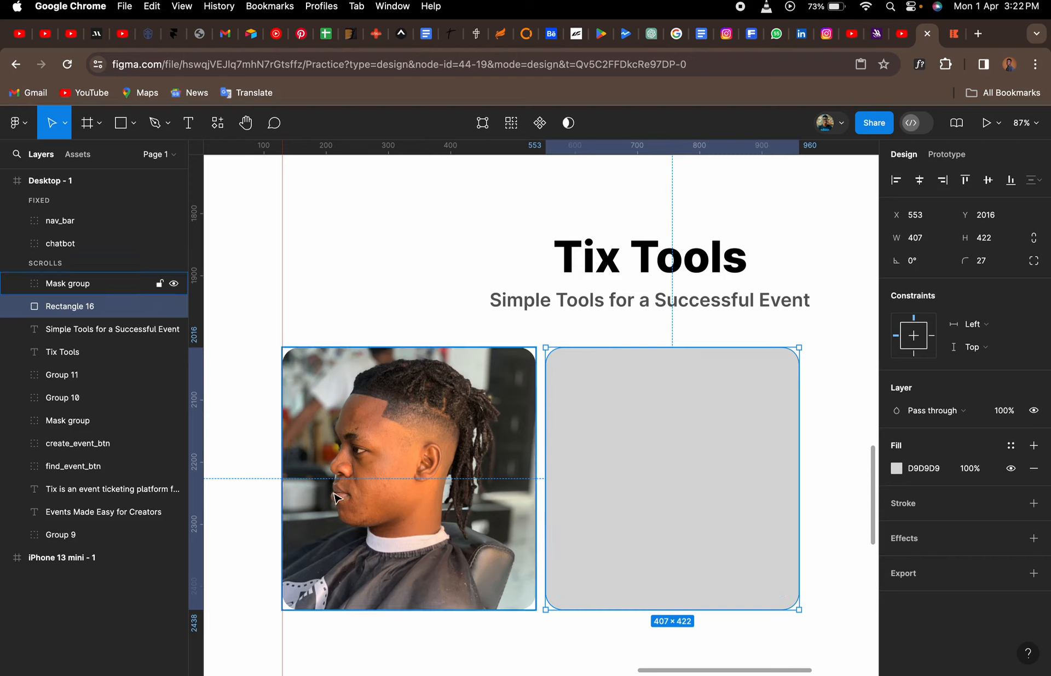
{"action": "left_click", "coordinate": [633, 448]}
{"action": "left_click_drag", "start_coordinate": [630, 448], "coordinate": [441, 426]}
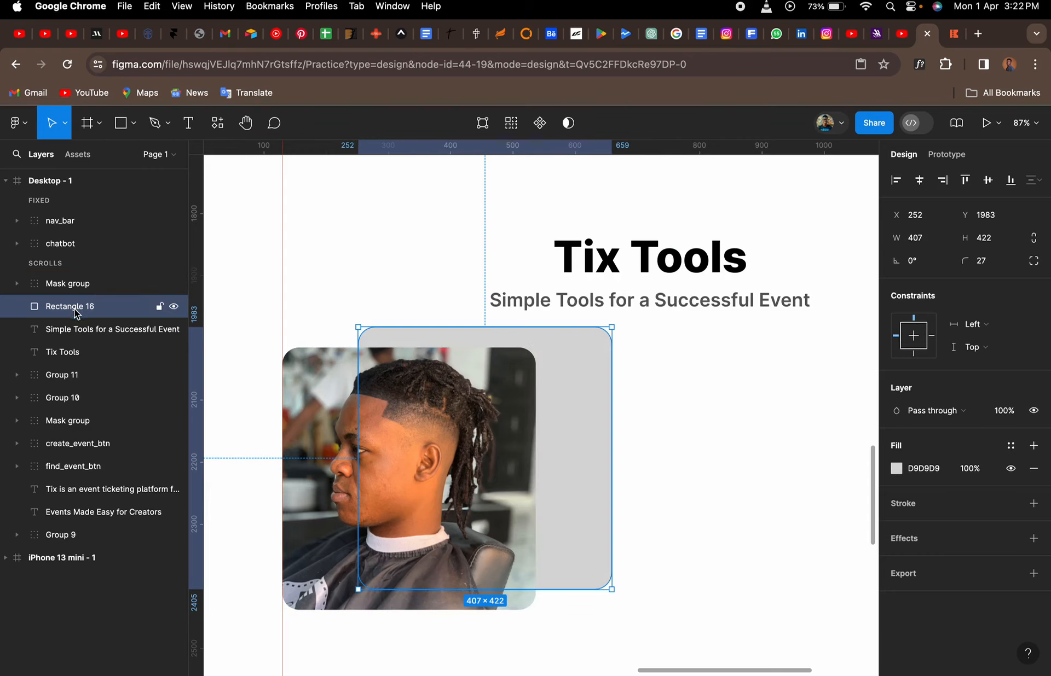
{"action": "left_click_drag", "start_coordinate": [75, 312], "coordinate": [75, 283]}
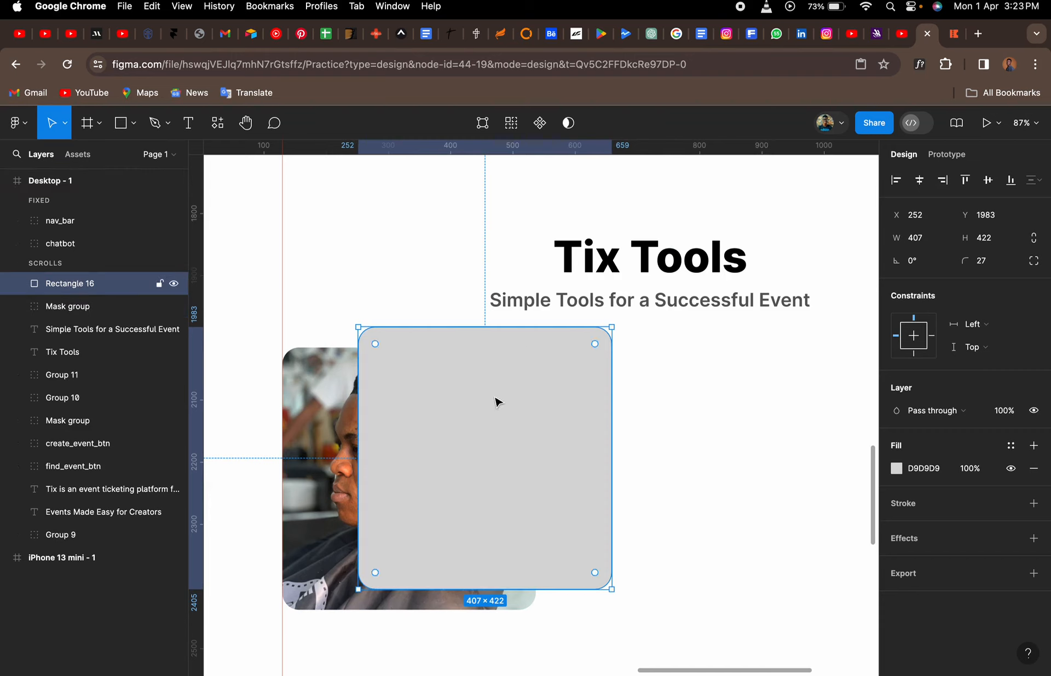
{"action": "left_click_drag", "start_coordinate": [496, 402], "coordinate": [422, 418]}
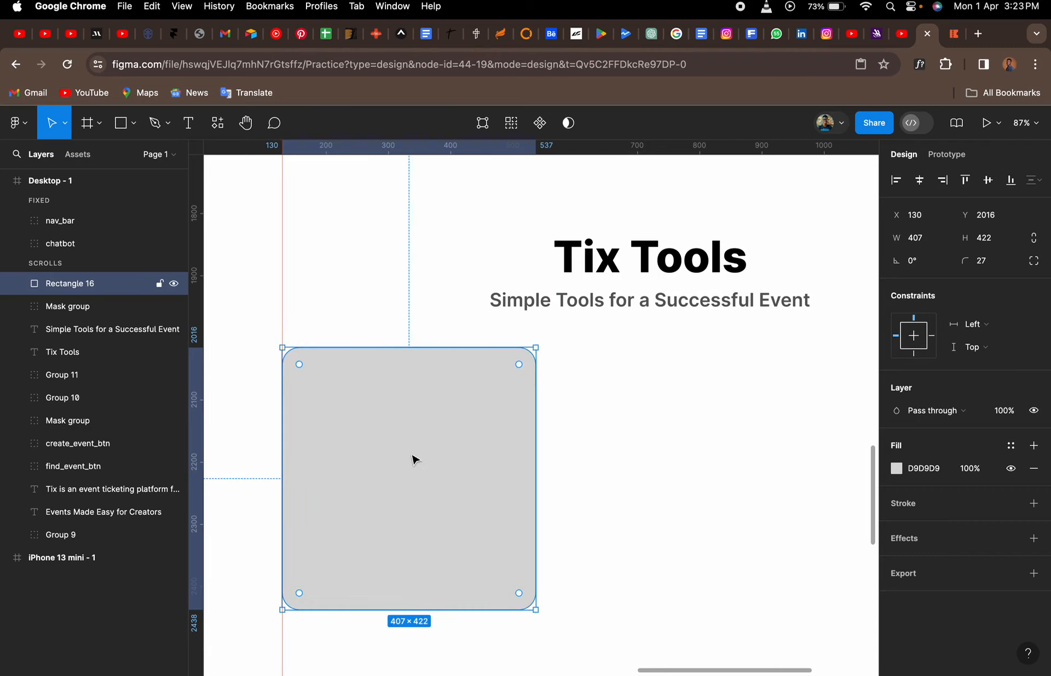
{"action": "mouse_move", "coordinate": [414, 458]}
{"action": "left_mouse_down"}
{"action": "mouse_move", "coordinate": [441, 455]}
{"action": "mouse_move", "coordinate": [416, 458]}
{"action": "left_mouse_up"}
- Lighten the covering card's fill colour to F4F4F4
{"action": "left_click", "coordinate": [897, 469]}
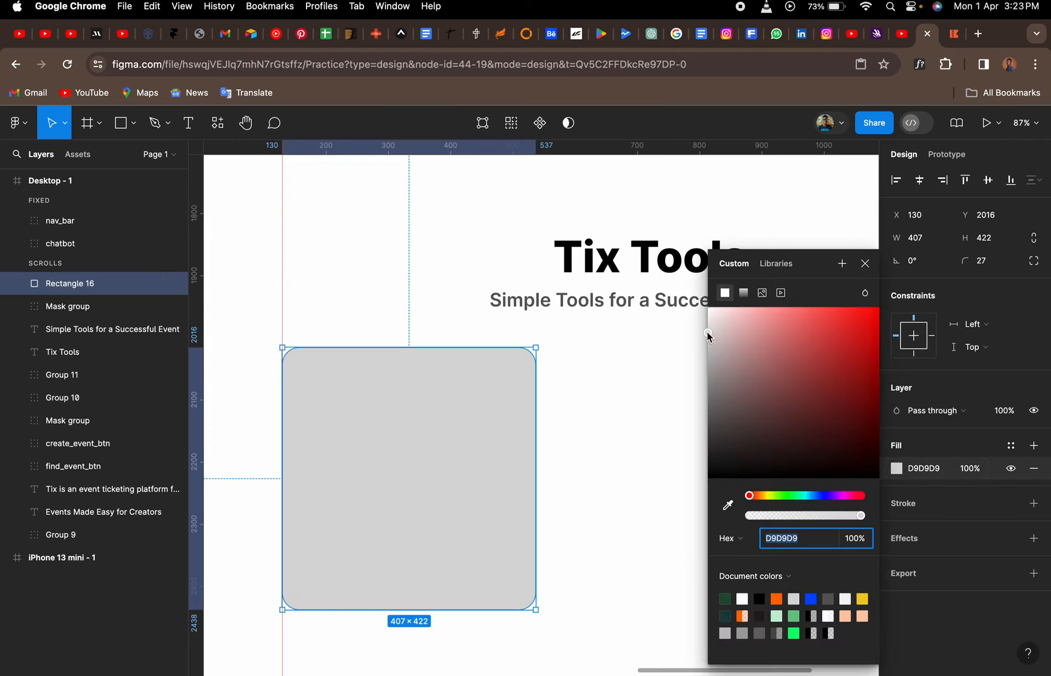
{"action": "left_click_drag", "start_coordinate": [707, 332], "coordinate": [695, 314]}
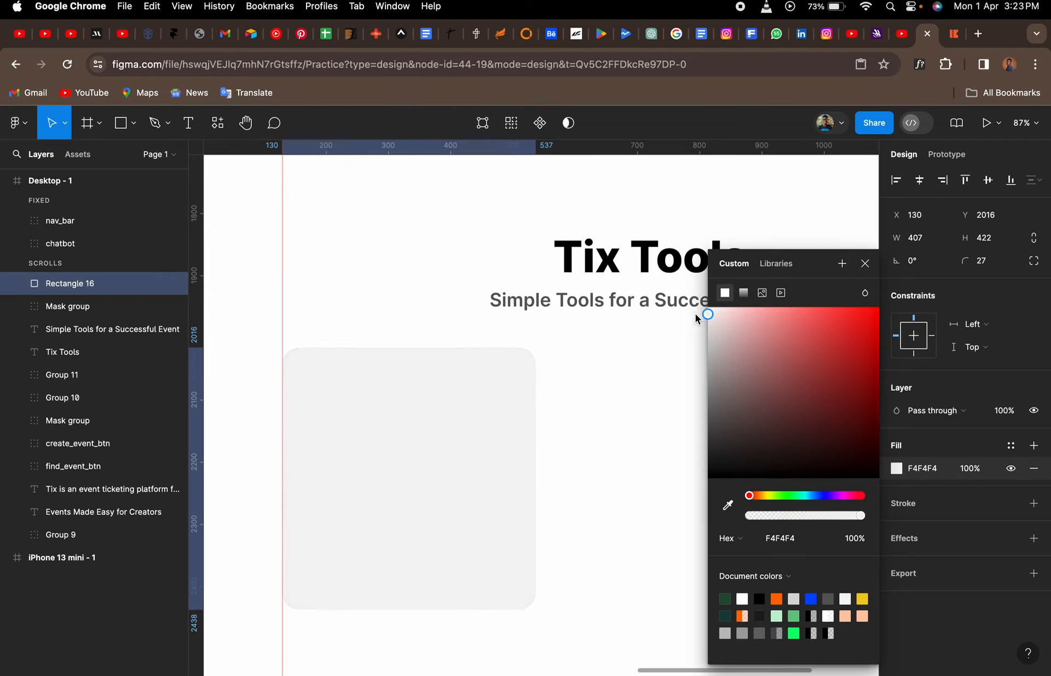
{"action": "left_click", "coordinate": [864, 264]}
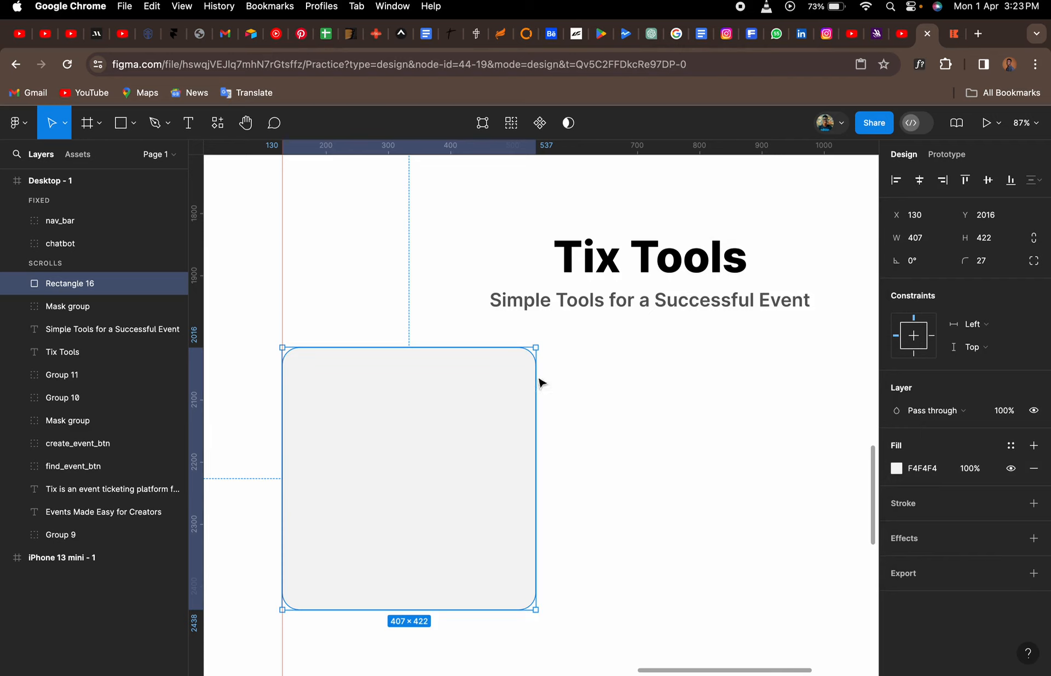
- Add the text "Haircuts" on the light grey card and place it near the card's centre at X 273, Y 2191
{"action": "key", "text": "t"}
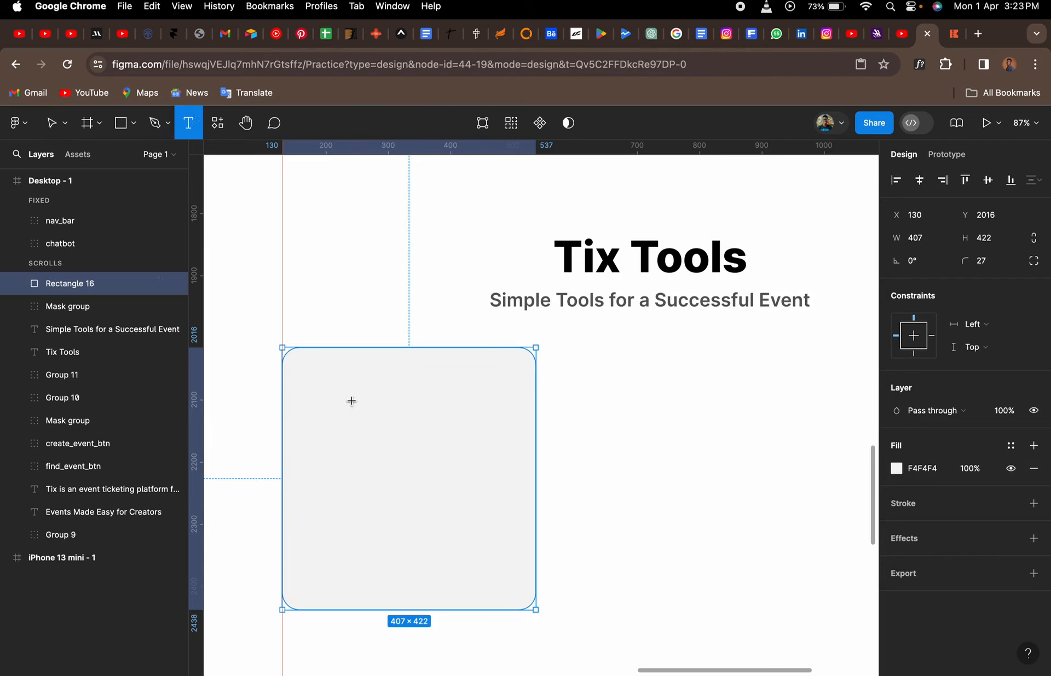
{"action": "left_click", "coordinate": [326, 397]}
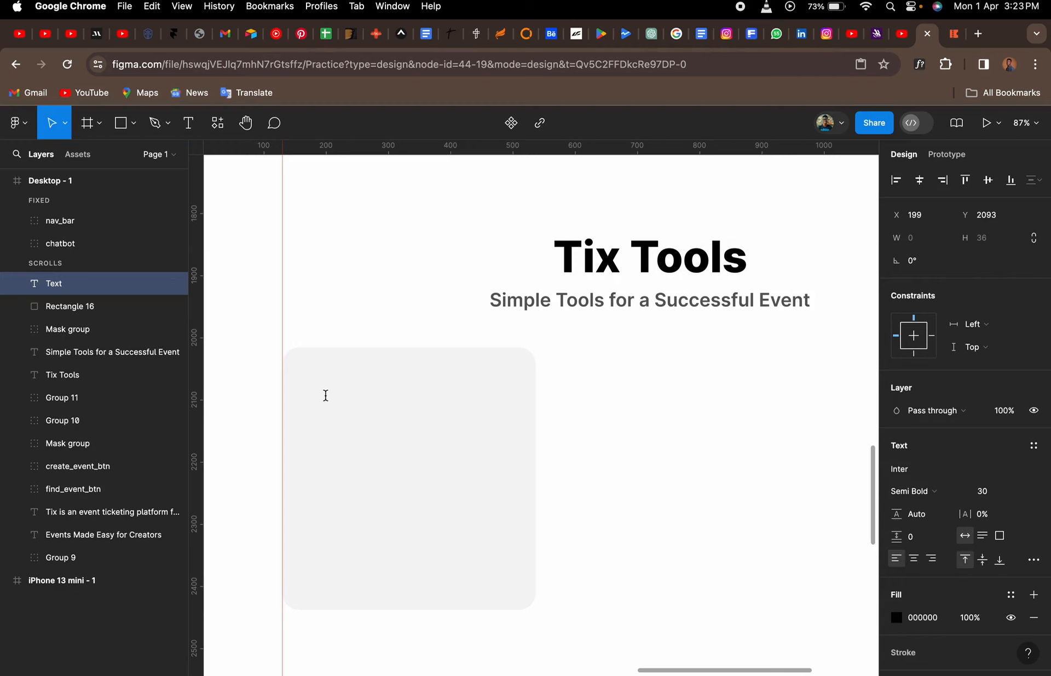
{"action": "type", "text": "Hair"}
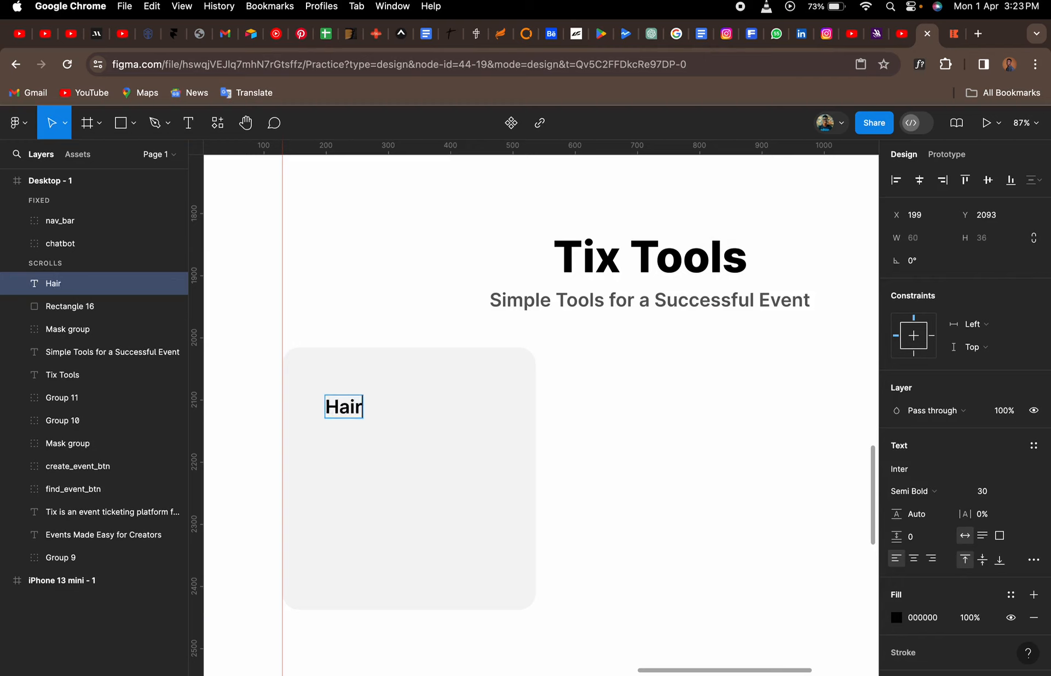
{"action": "type", "text": "cuts"}
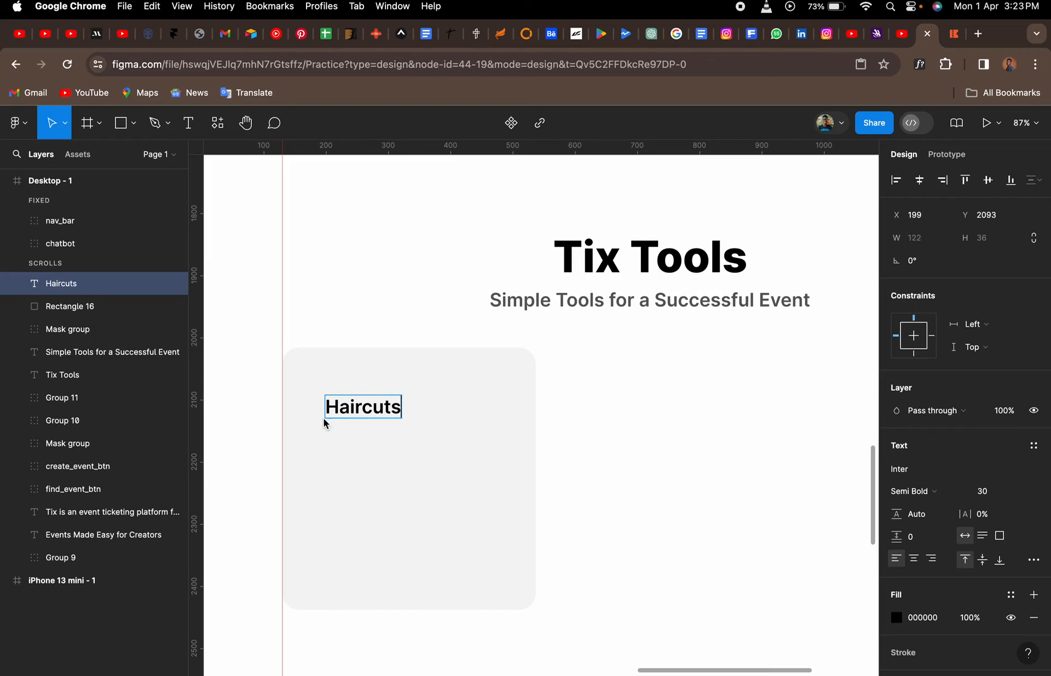
{"action": "key", "text": "Escape"}
{"action": "left_click_drag", "start_coordinate": [367, 406], "coordinate": [413, 474]}
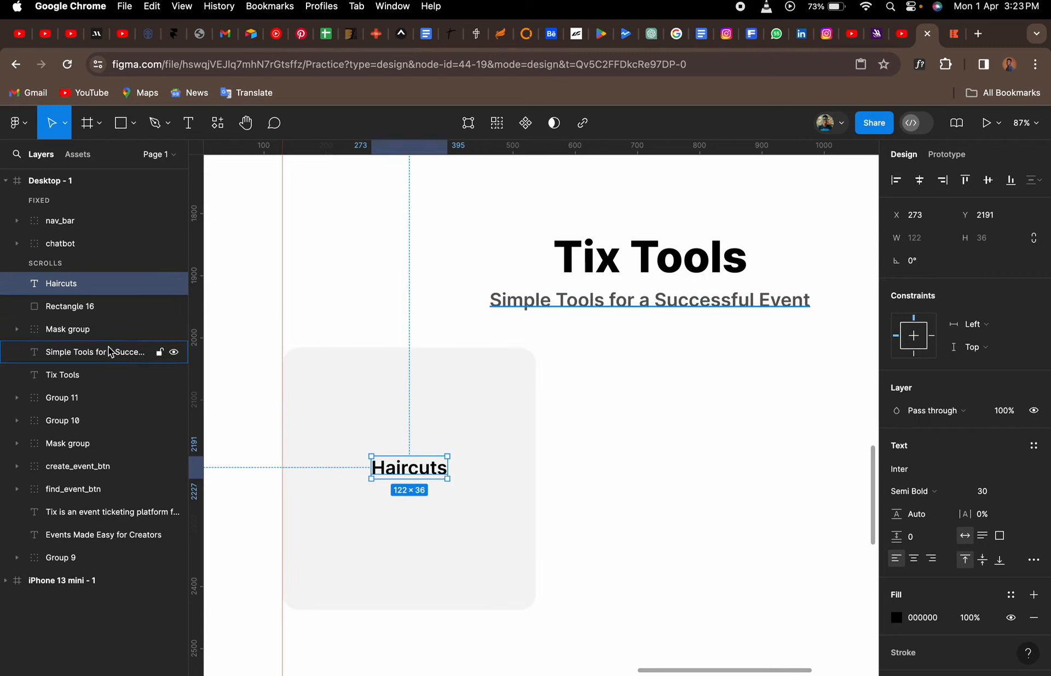
- Shift the photo mask group and the light grey card sideways in turn to inspect their stacking, undoing each move
{"action": "left_click", "coordinate": [93, 330]}
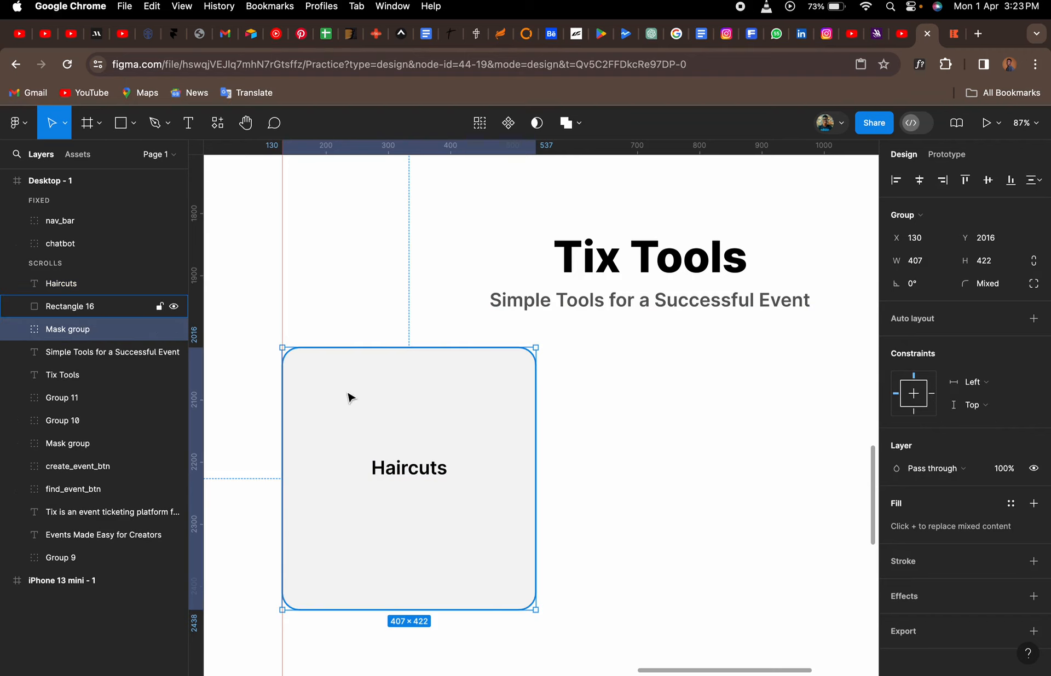
{"action": "left_click_drag", "start_coordinate": [348, 398], "coordinate": [447, 398]}
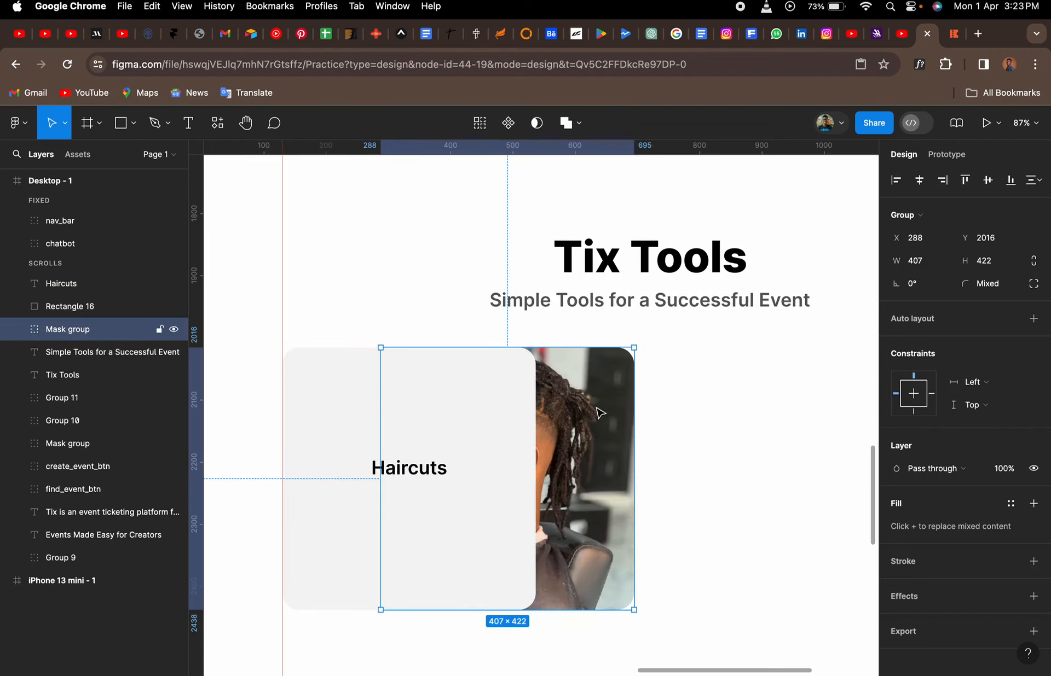
{"action": "key", "text": "super+z"}
{"action": "left_click", "coordinate": [409, 402]}
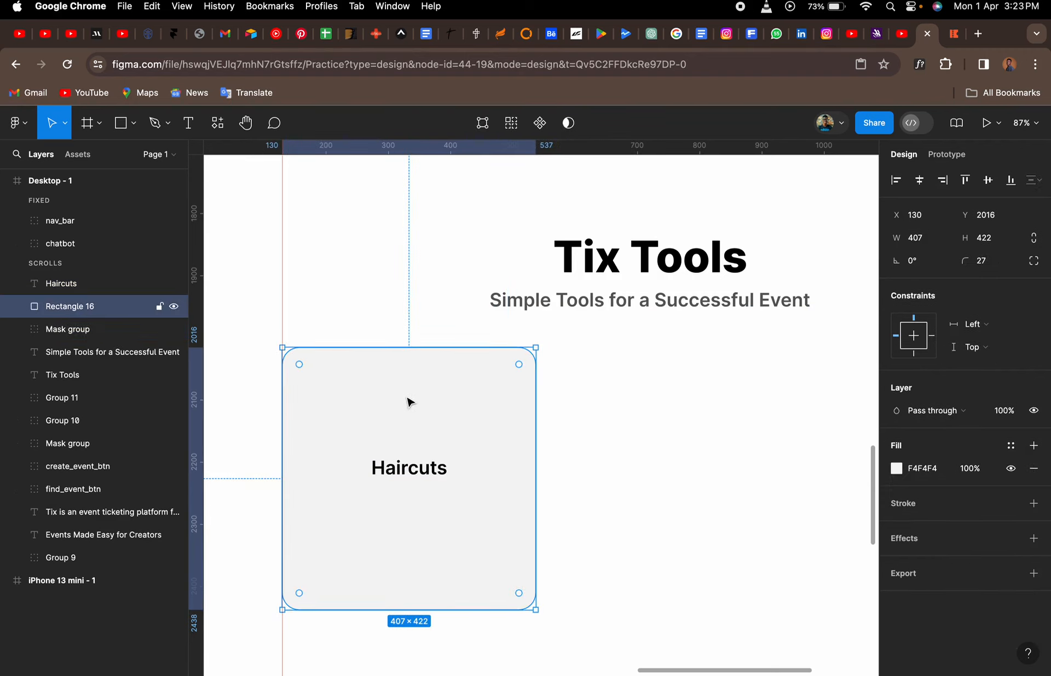
{"action": "left_click_drag", "start_coordinate": [409, 402], "coordinate": [457, 398]}
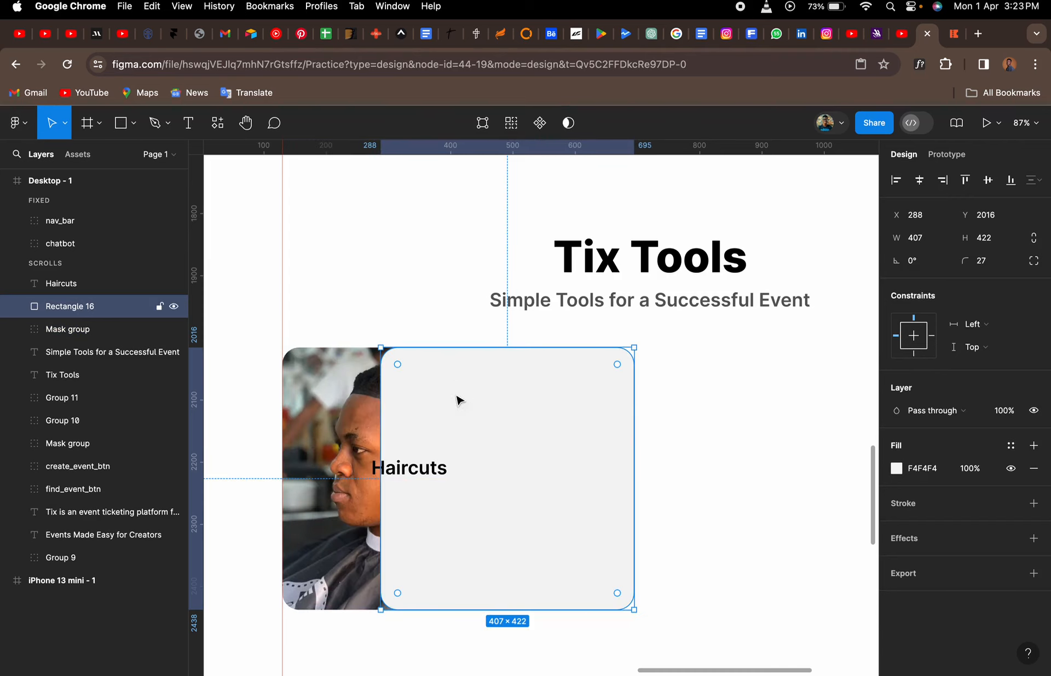
{"action": "left_click", "coordinate": [428, 479]}
{"action": "key", "text": "super+z"}
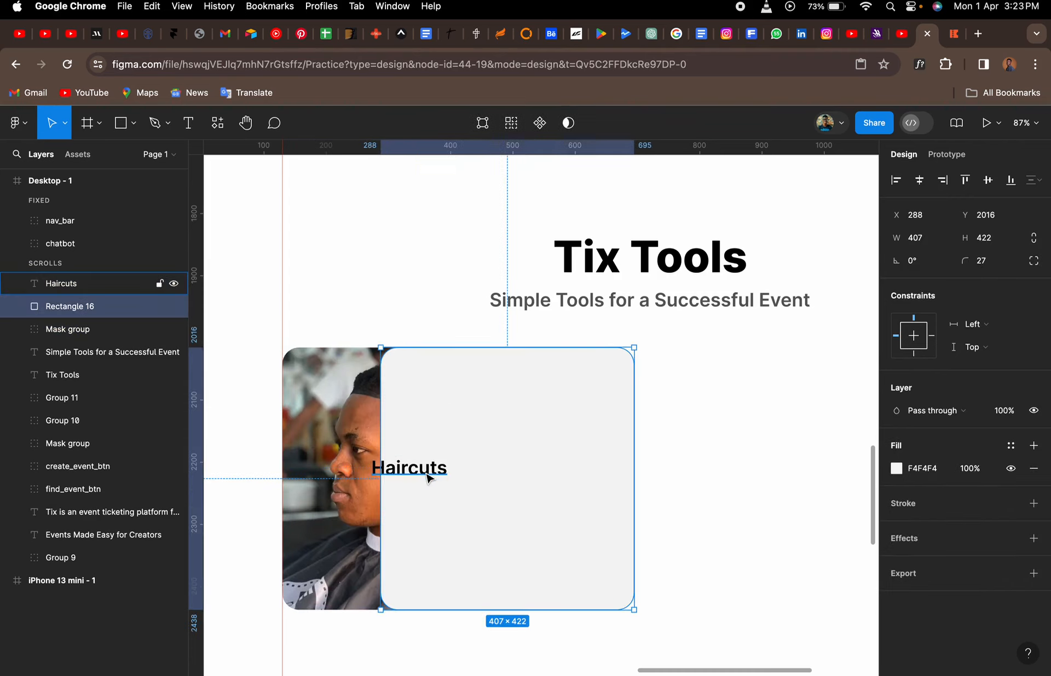
{"action": "key", "text": "super+z"}
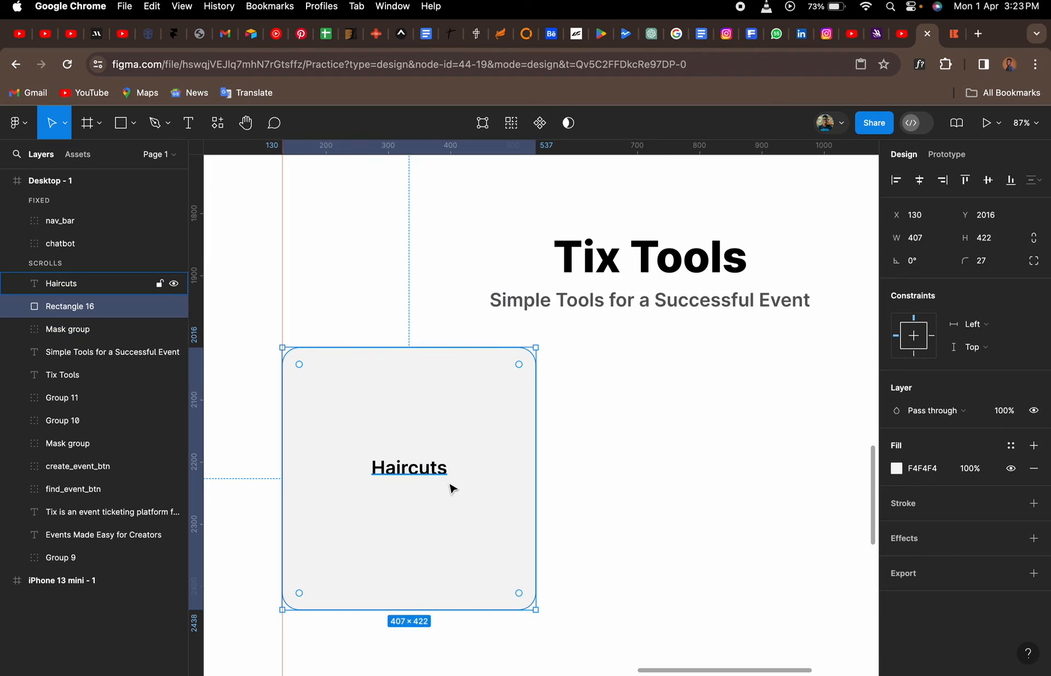
- Group the Haircuts text, the light grey card and the photo mask group together
{"action": "left_click", "coordinate": [584, 614]}
{"action": "left_click_drag", "start_coordinate": [554, 624], "coordinate": [298, 340]}
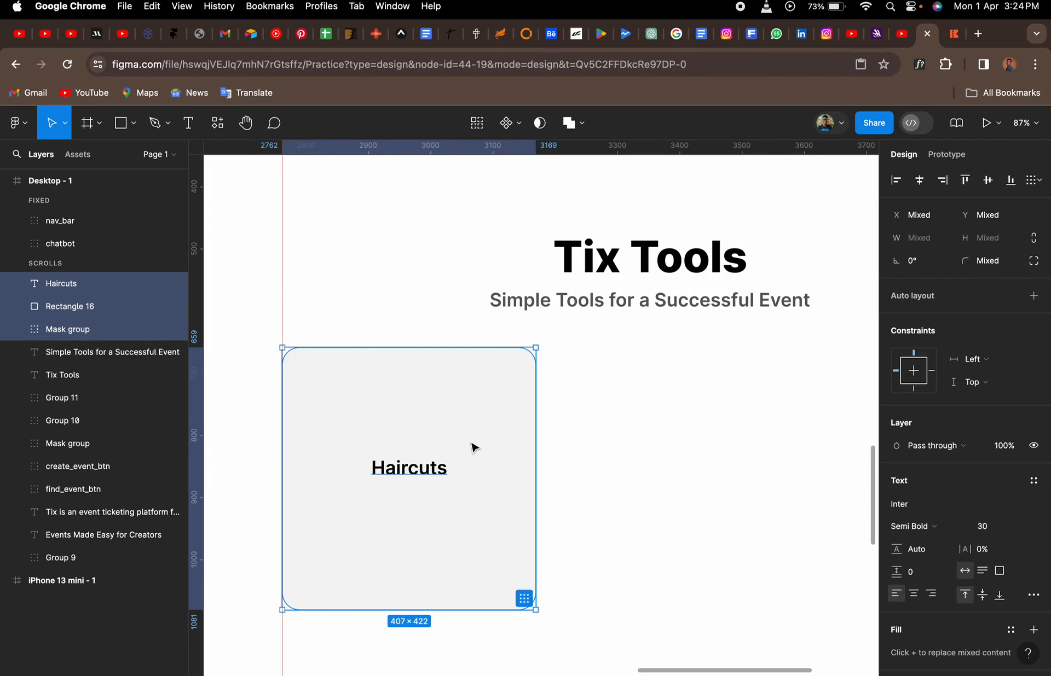
{"action": "key", "text": "super+g"}
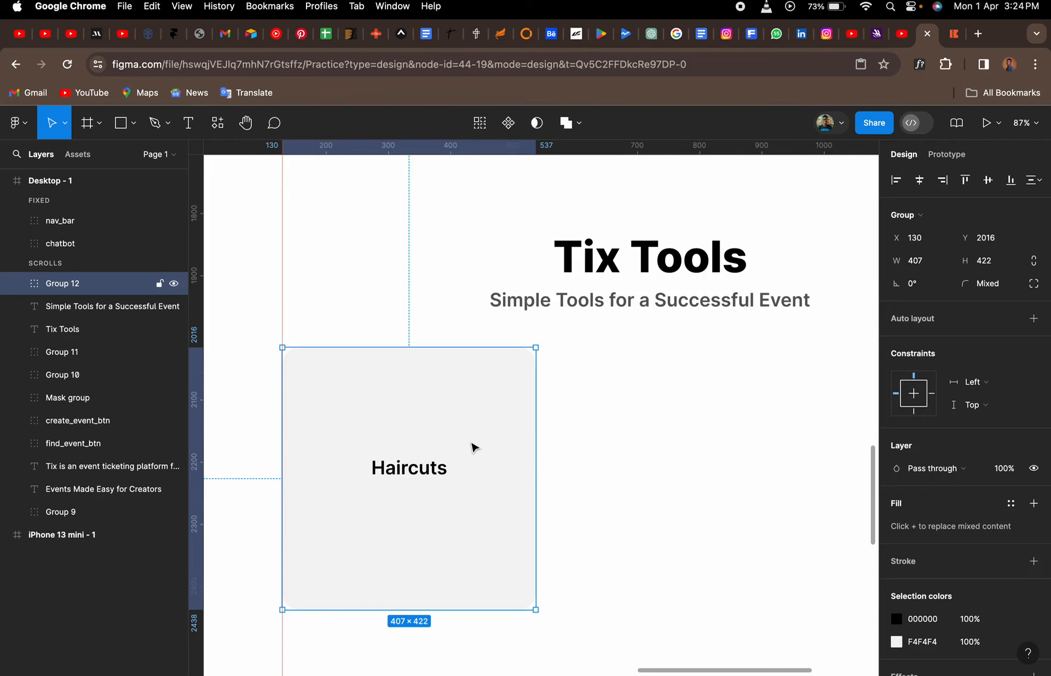
- Move the grouped Haircuts card out of the desktop frame onto the empty canvas beside it, at about X 1968, Y 273
{"action": "scroll", "coordinate": [472, 448], "scroll_direction": "down", "scroll_amount": 10}
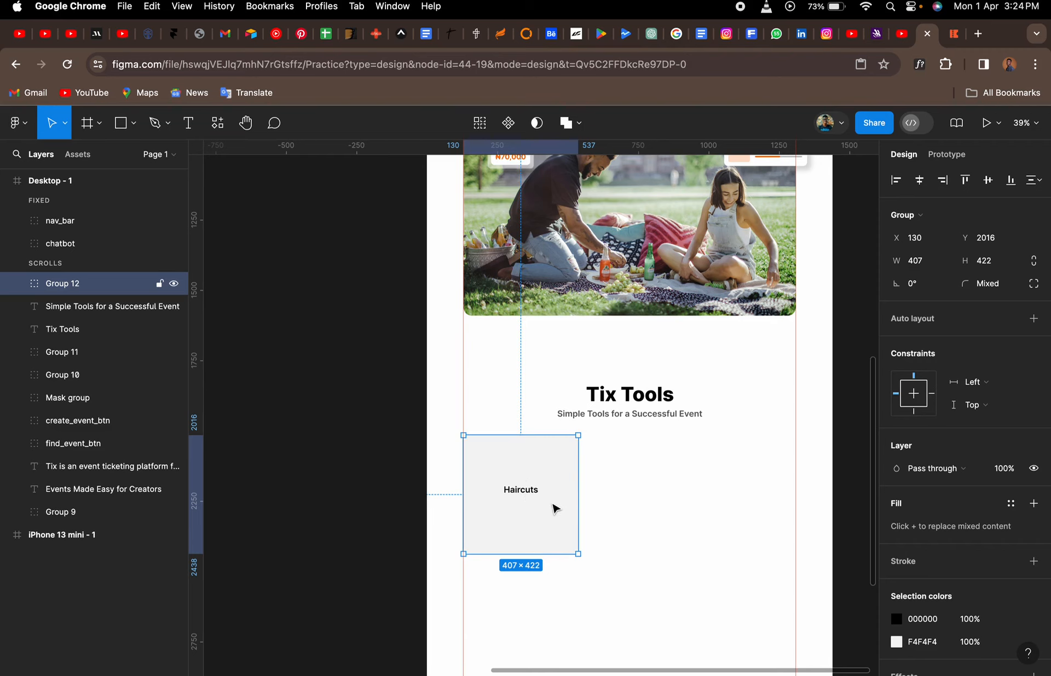
{"action": "scroll", "coordinate": [554, 505], "scroll_direction": "left", "scroll_amount": 3}
{"action": "scroll", "coordinate": [553, 506], "scroll_direction": "up", "scroll_amount": 1}
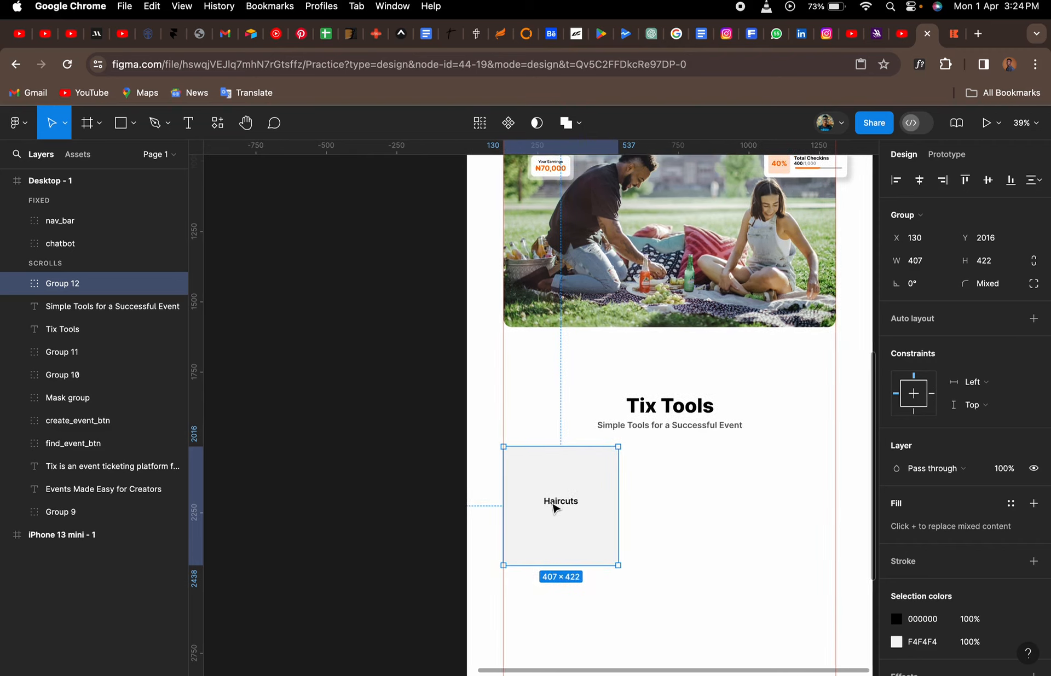
{"action": "left_click_drag", "start_coordinate": [497, 492], "coordinate": [330, 398]}
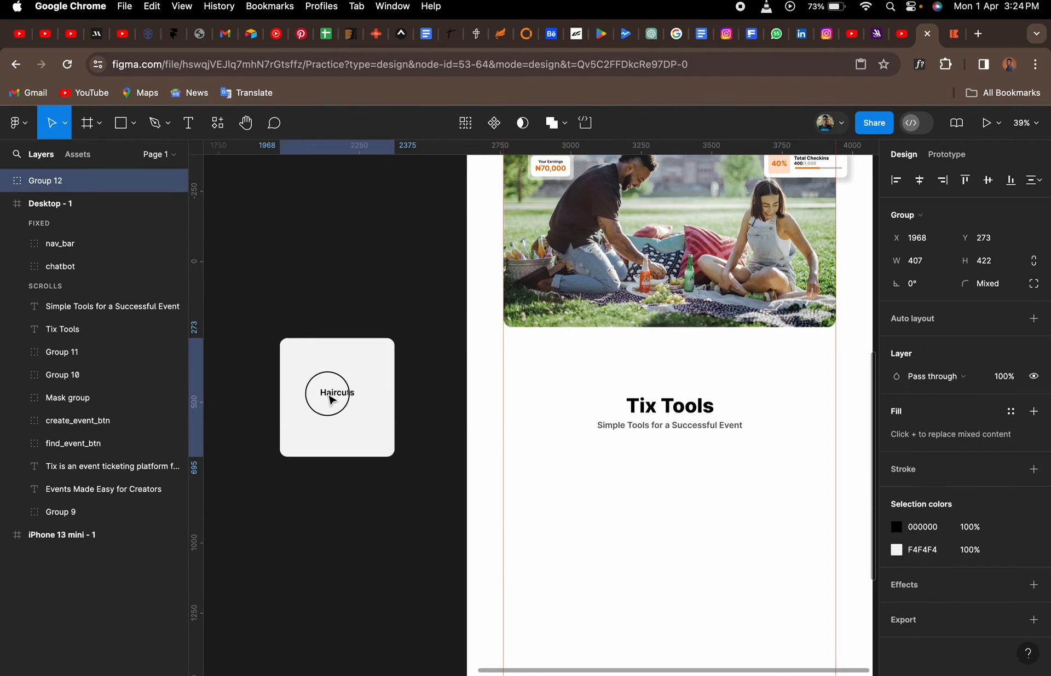
{"action": "scroll", "coordinate": [530, 303], "scroll_direction": "up", "scroll_amount": 5}
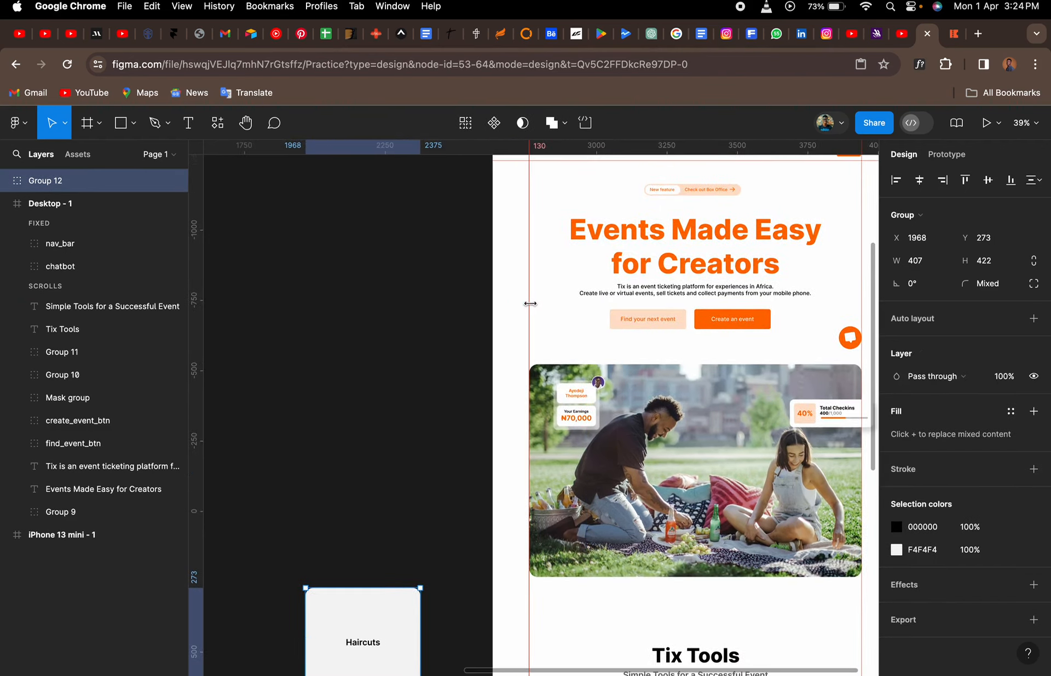
{"action": "scroll", "coordinate": [521, 370], "scroll_direction": "down", "scroll_amount": 3}
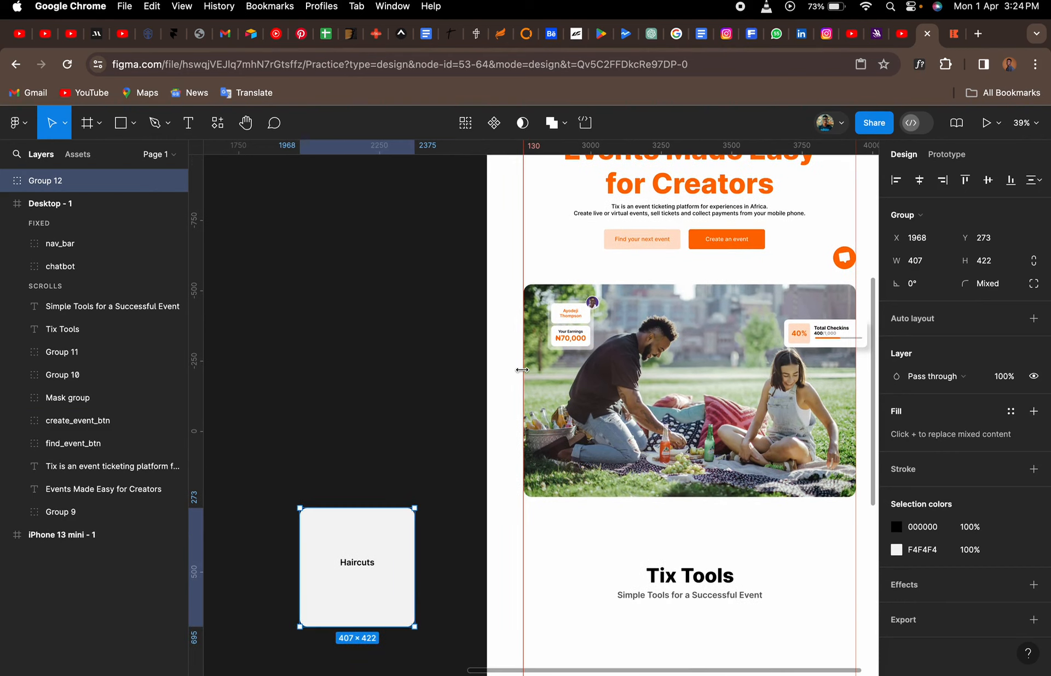
- Move the grouped Haircuts card farther away from the desktop frame on the empty canvas, to about X 1280, Y -95
{"action": "left_click_drag", "start_coordinate": [361, 561], "coordinate": [325, 474]}
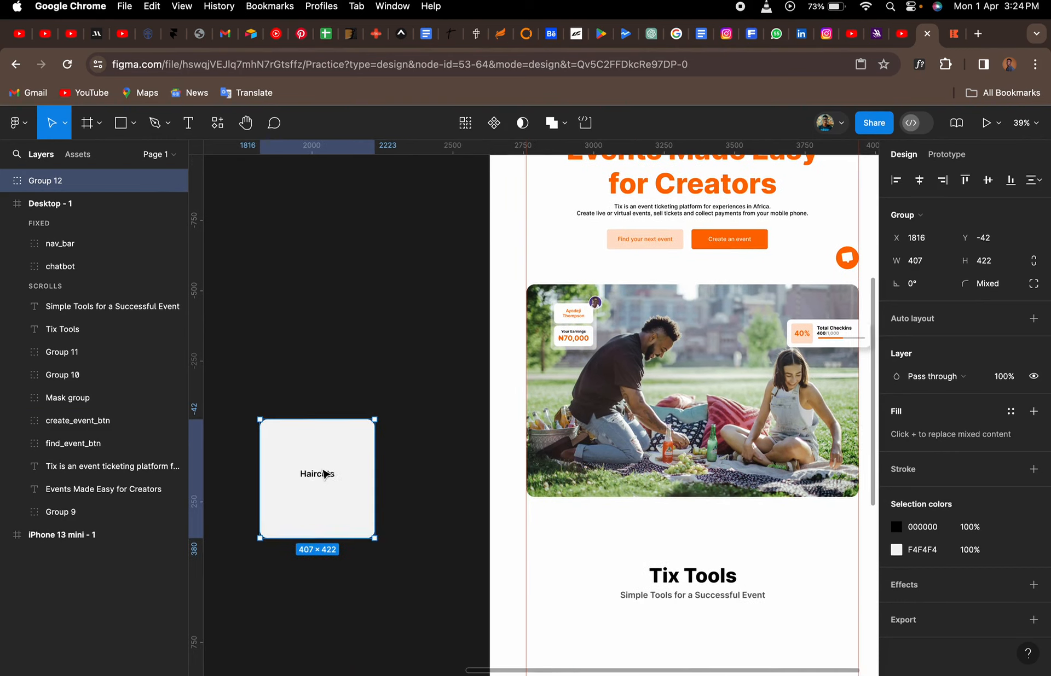
{"action": "scroll", "coordinate": [325, 474], "scroll_direction": "left", "scroll_amount": 5}
{"action": "left_click_drag", "start_coordinate": [488, 472], "coordinate": [339, 455]}
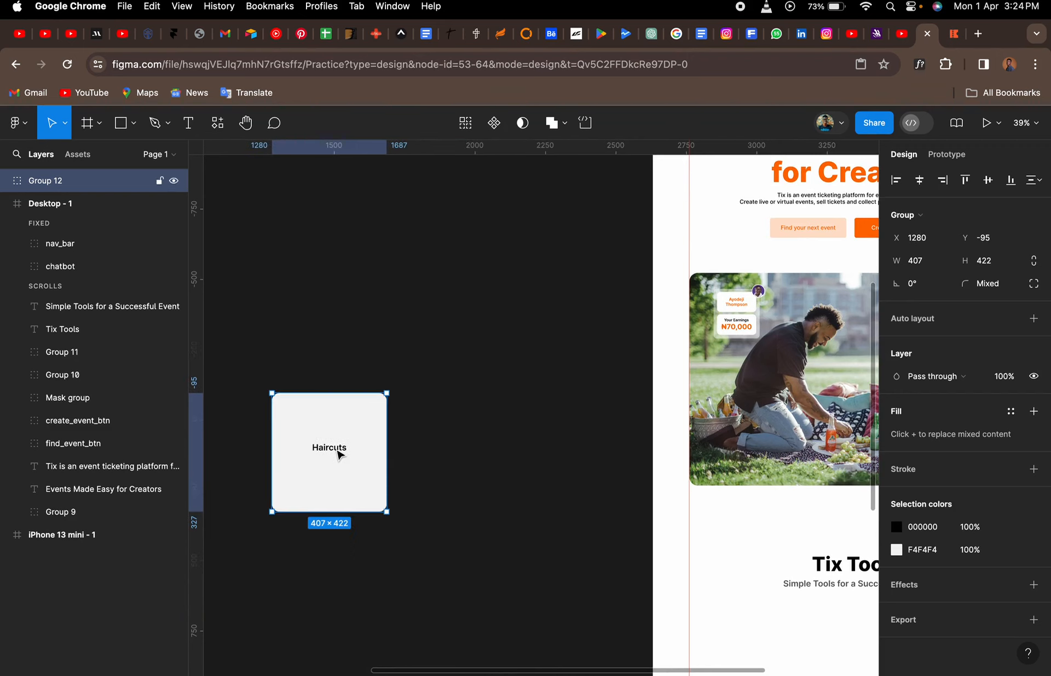
{"action": "right_click", "coordinate": [334, 427]}
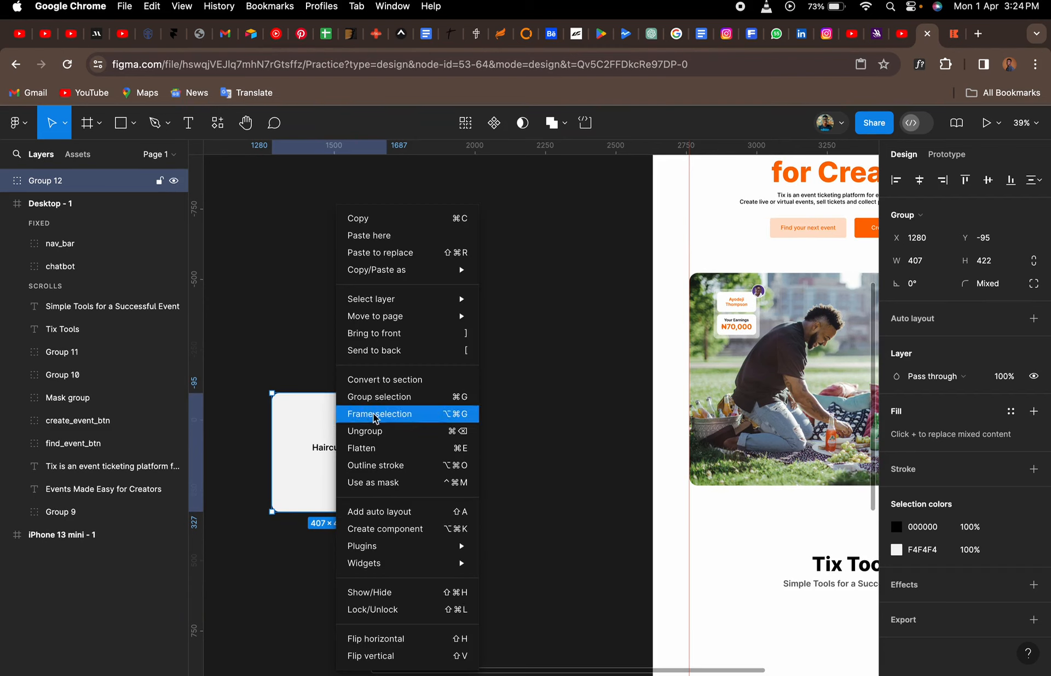
{"action": "left_click", "coordinate": [305, 426]}
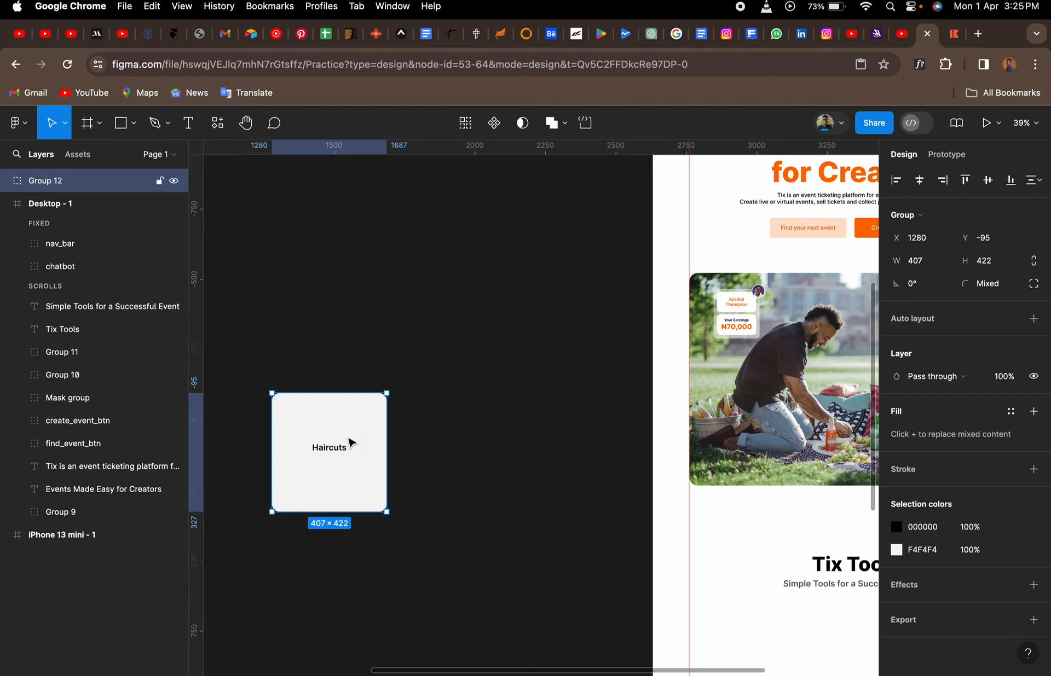
- Switch to the tix.africa page, examine the Ticketing card's hover state, and return to the Figma file
{"action": "left_click", "coordinate": [954, 34]}
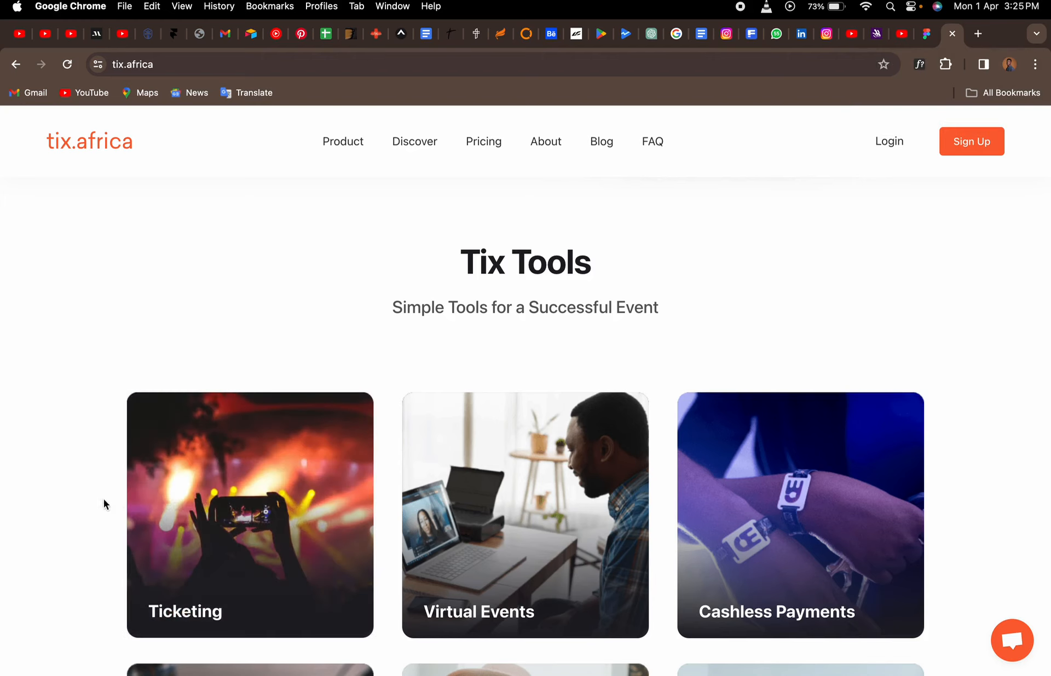
{"action": "mouse_move", "coordinate": [237, 418]}
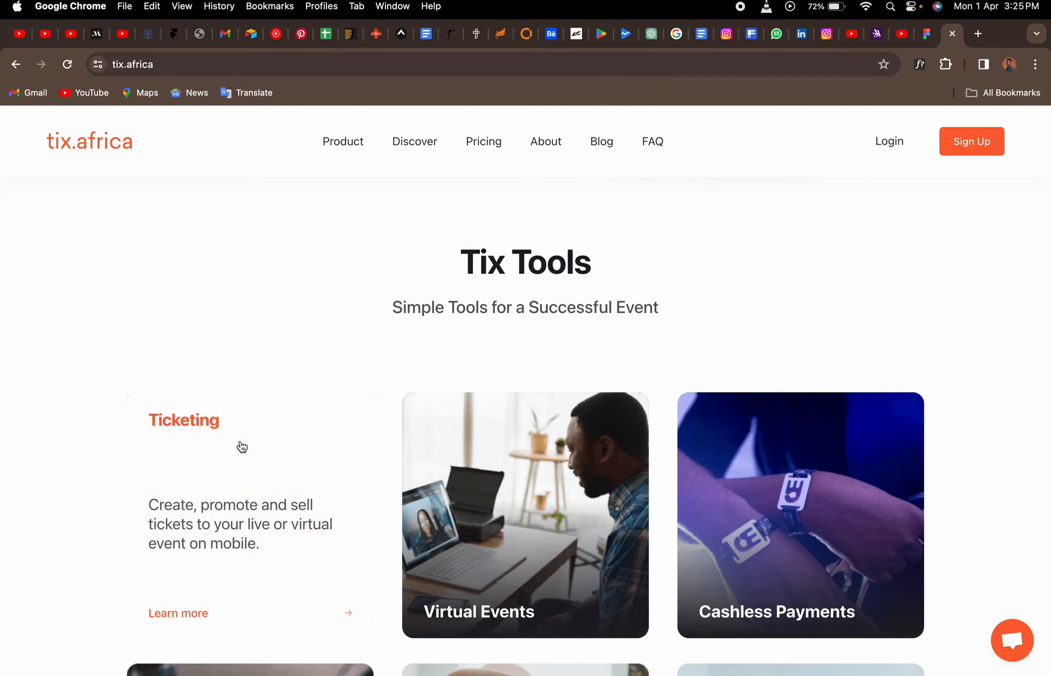
{"action": "left_click", "coordinate": [924, 35]}
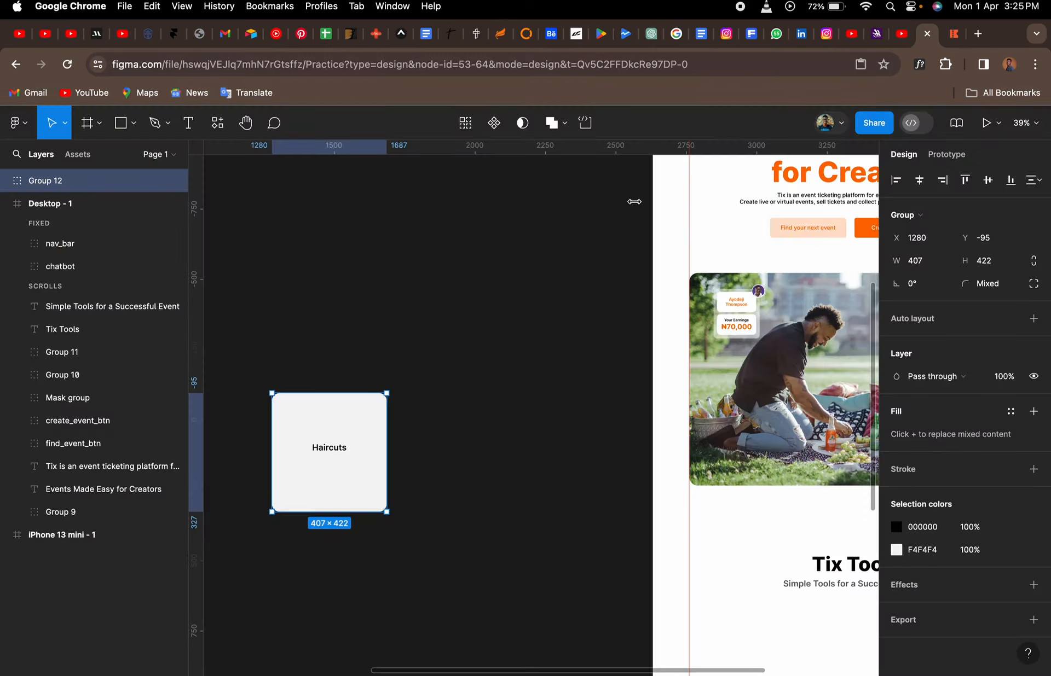
{"action": "right_click", "coordinate": [345, 425]}
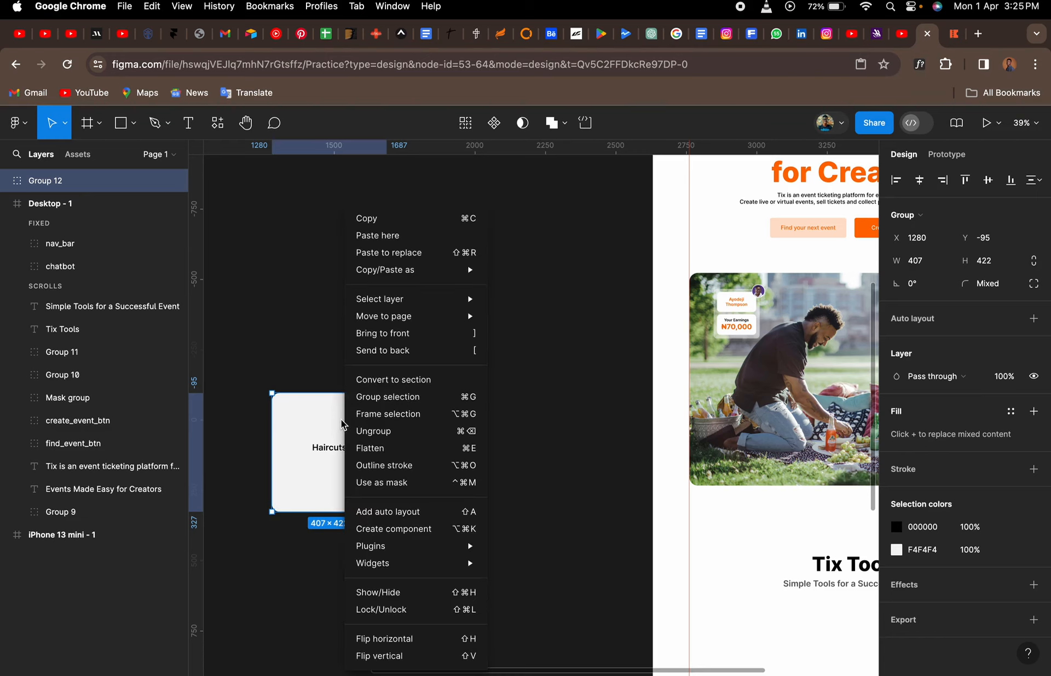
{"action": "left_click", "coordinate": [382, 417]}
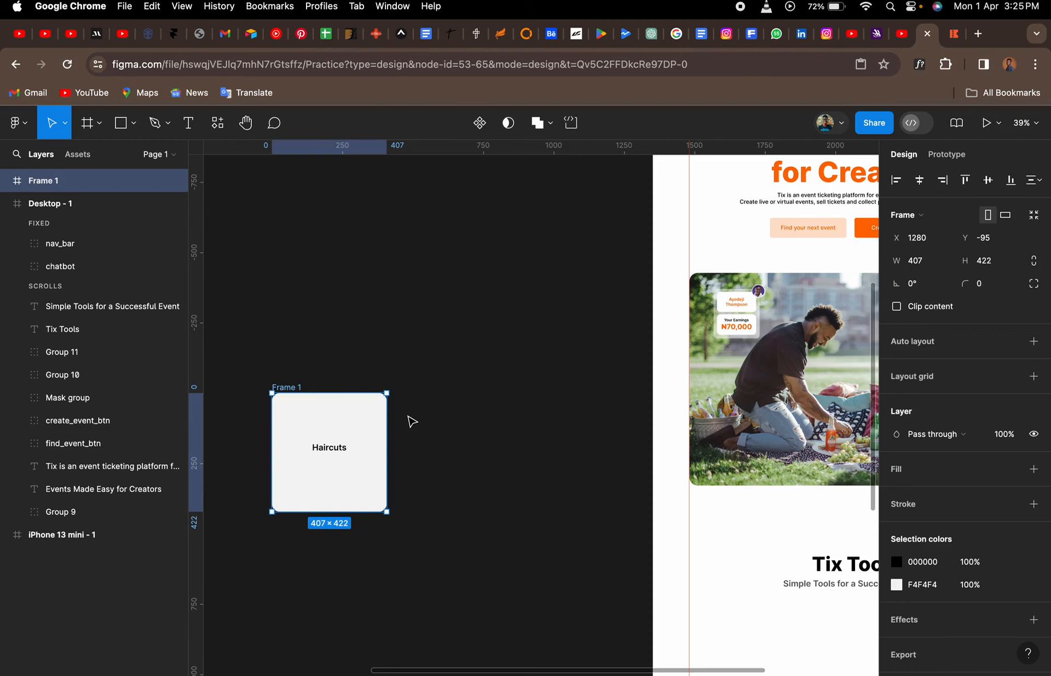
{"action": "key", "text": "super+z"}
{"action": "right_click", "coordinate": [334, 422]}
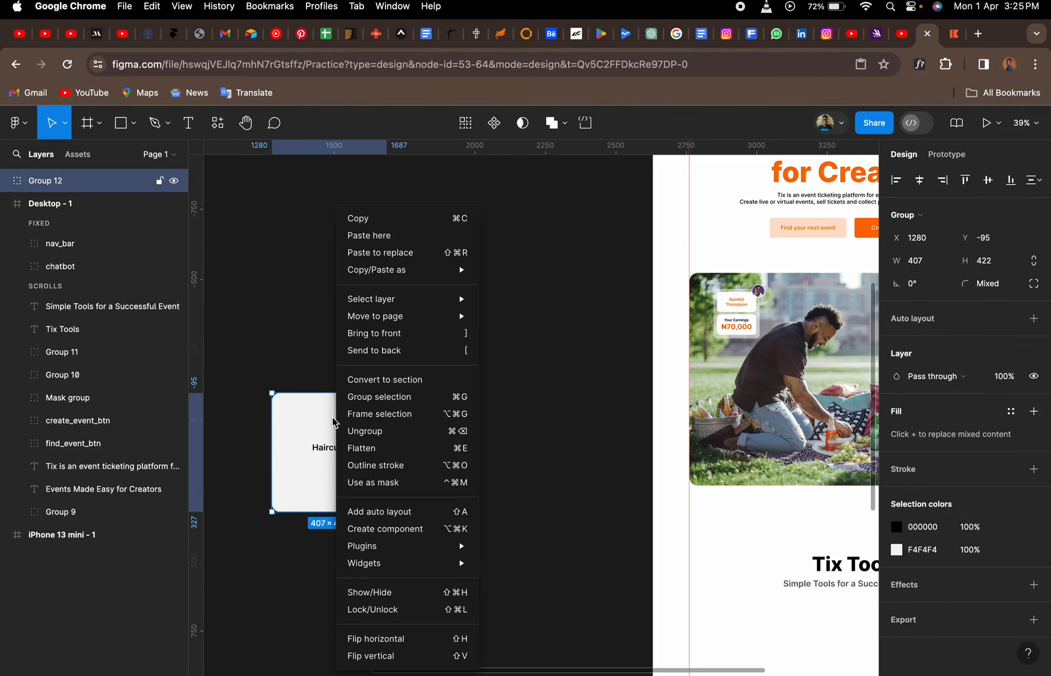
{"action": "left_click", "coordinate": [301, 361]}
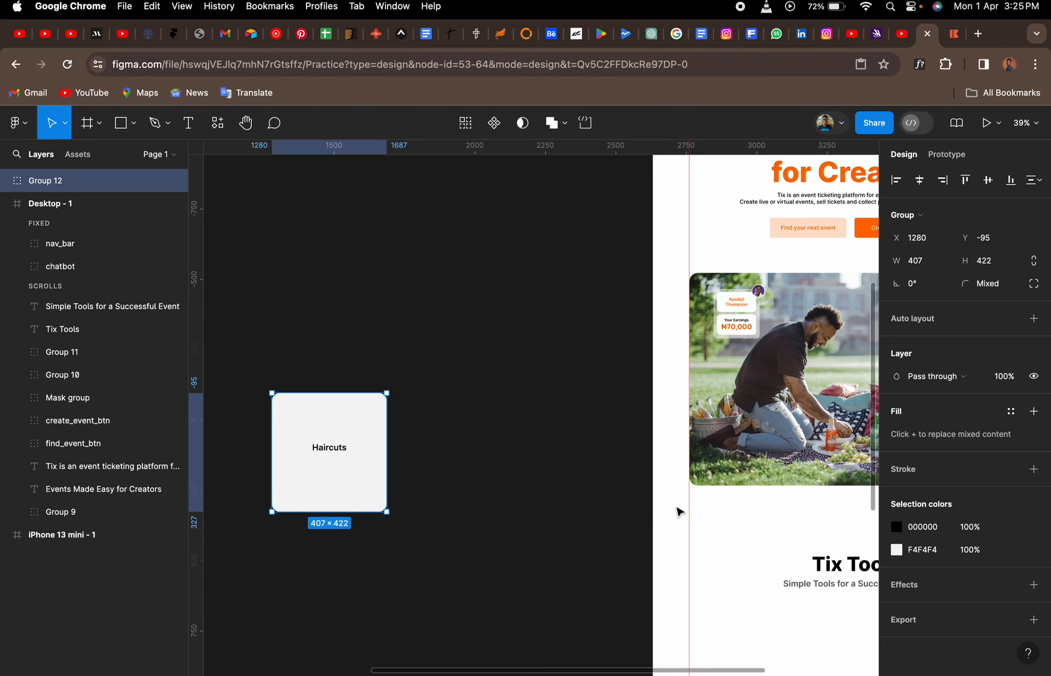
{"action": "scroll", "coordinate": [676, 509], "scroll_direction": "down", "scroll_amount": 4}
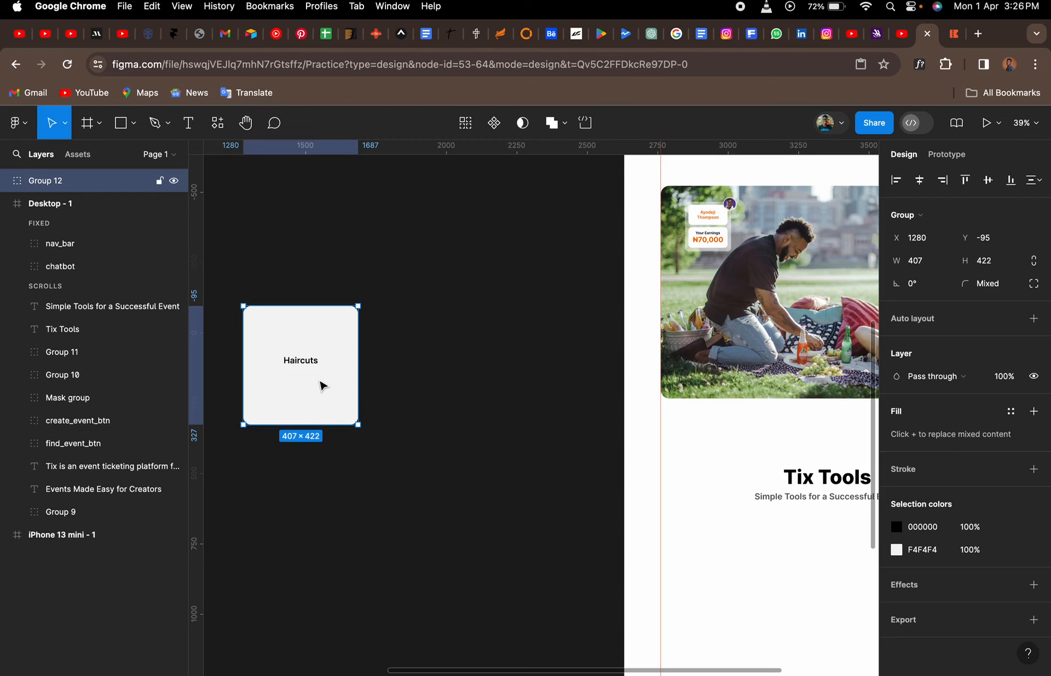
{"action": "scroll", "coordinate": [321, 385], "scroll_direction": "down", "scroll_amount": 2}
{"action": "scroll", "coordinate": [322, 385], "scroll_direction": "right", "scroll_amount": 1}
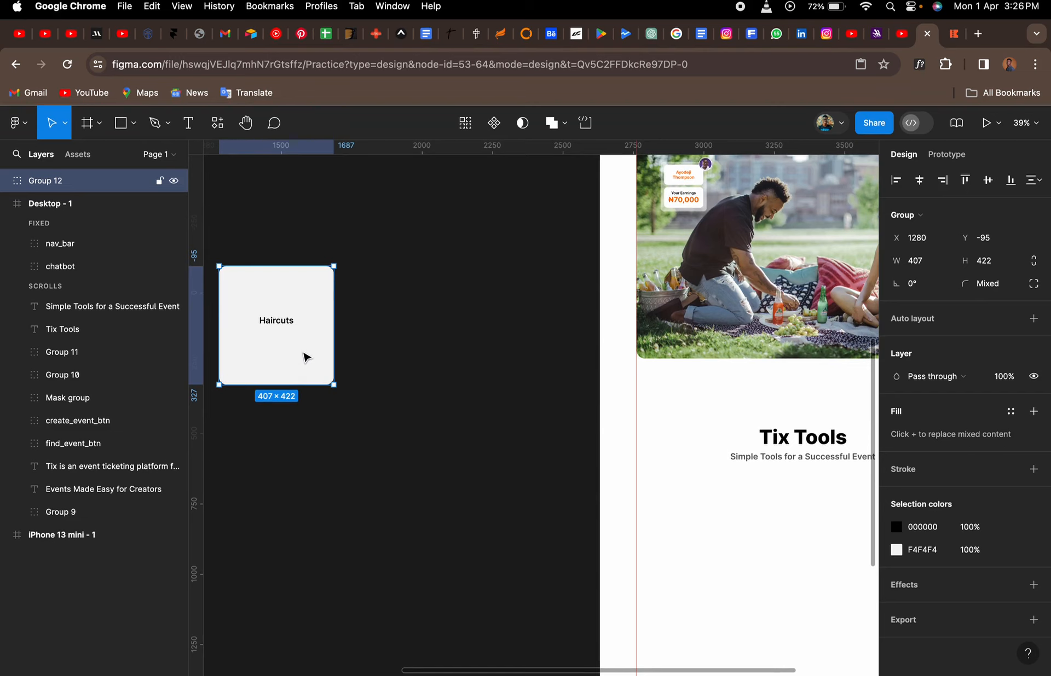
{"action": "scroll", "coordinate": [301, 358], "scroll_direction": "left", "scroll_amount": 2}
{"action": "scroll", "coordinate": [301, 358], "scroll_direction": "down", "scroll_amount": 1}
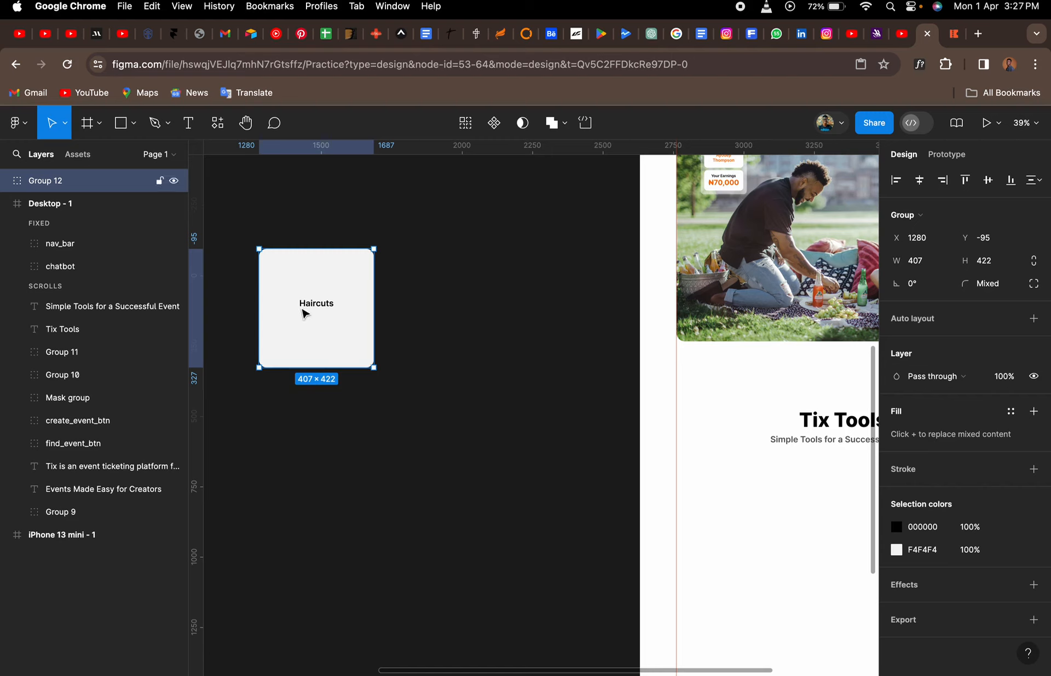
{"action": "right_click", "coordinate": [319, 277]}
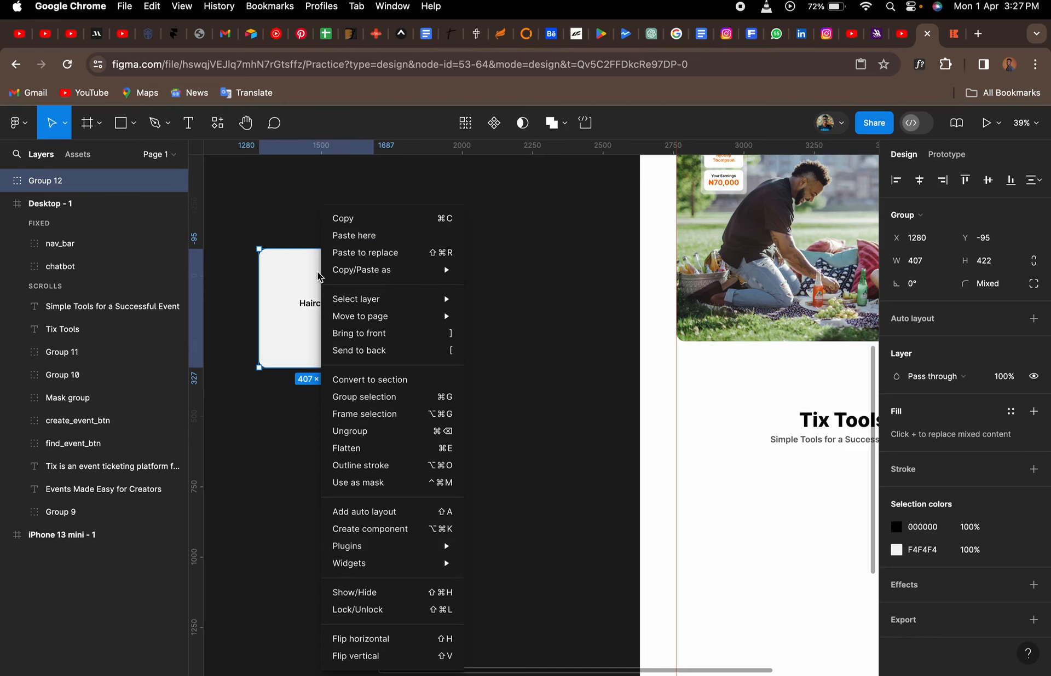
{"action": "left_click", "coordinate": [385, 420]}
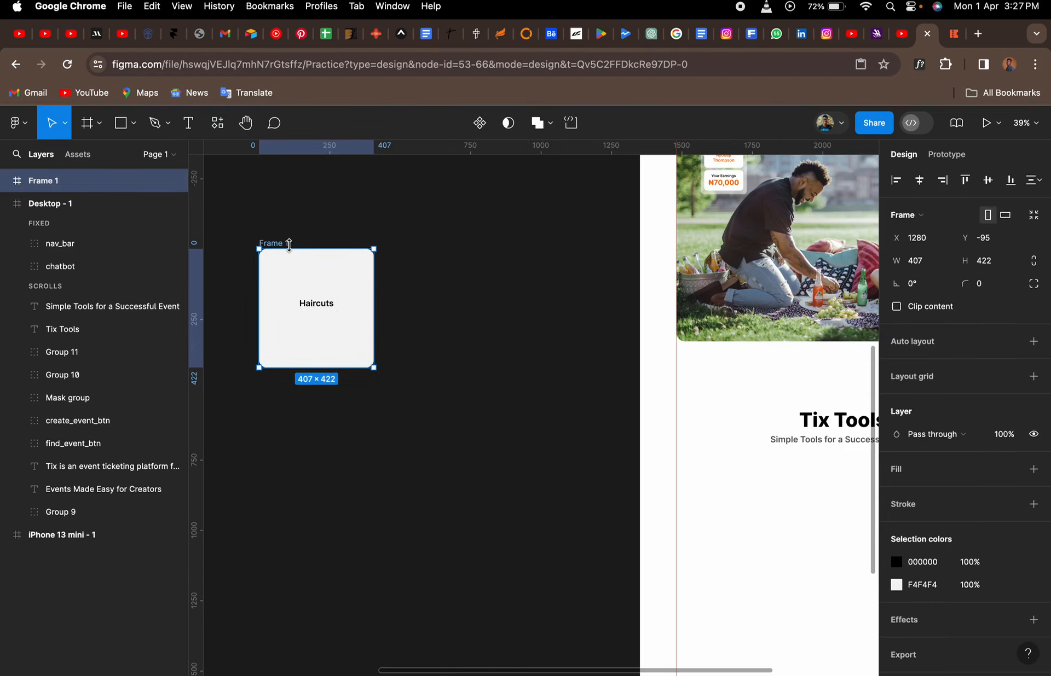
{"action": "key", "text": "super+z"}
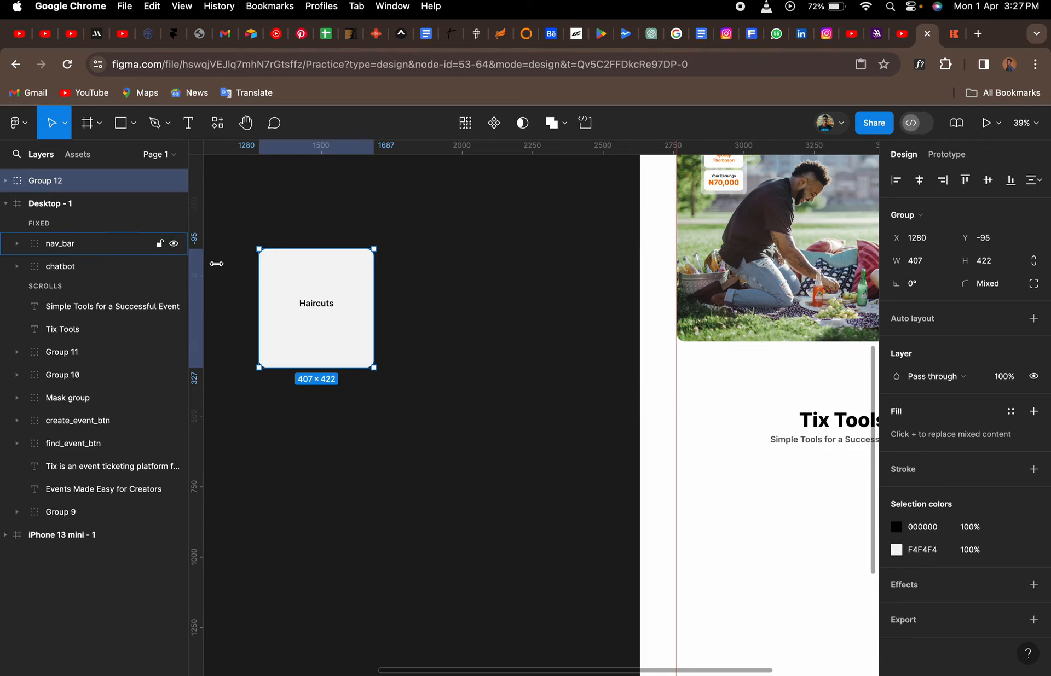
- Wrap the Haircuts group in a frame and turn that frame into a component
{"action": "right_click", "coordinate": [306, 283]}
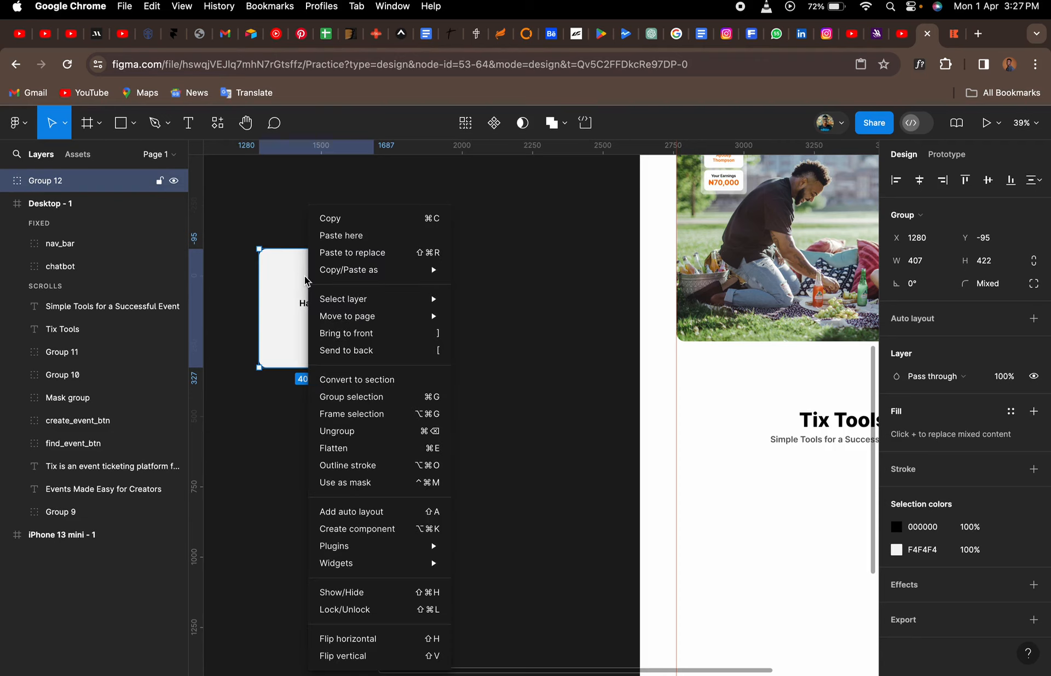
{"action": "left_click", "coordinate": [345, 416]}
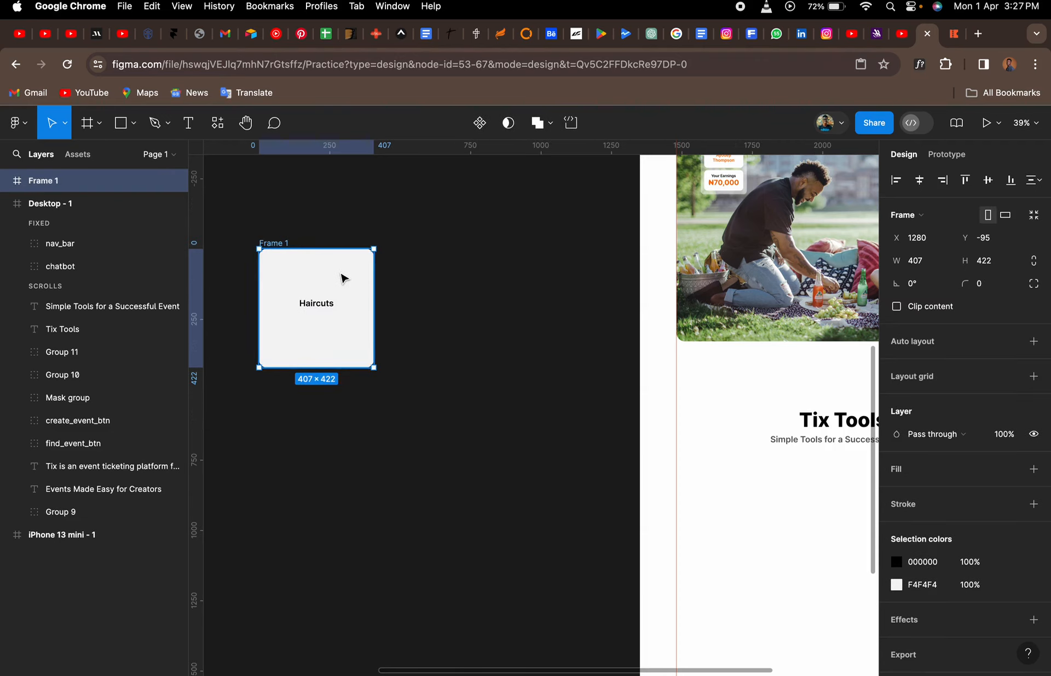
{"action": "left_click", "coordinate": [479, 124]}
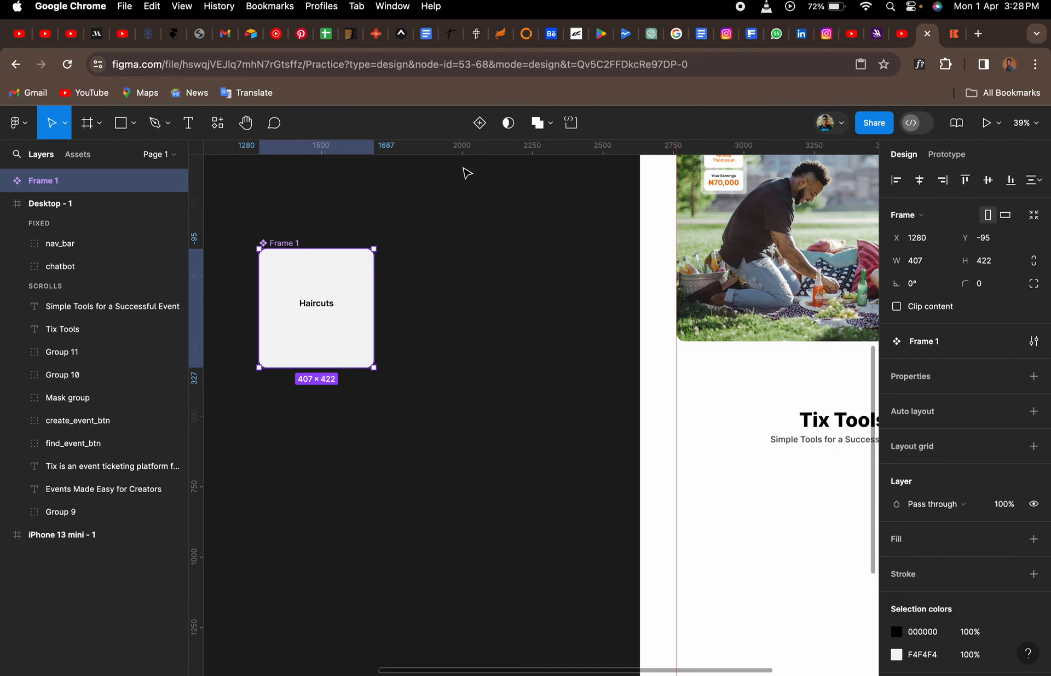
- Add a second variant to the Haircuts card component
{"action": "left_click", "coordinate": [480, 124]}
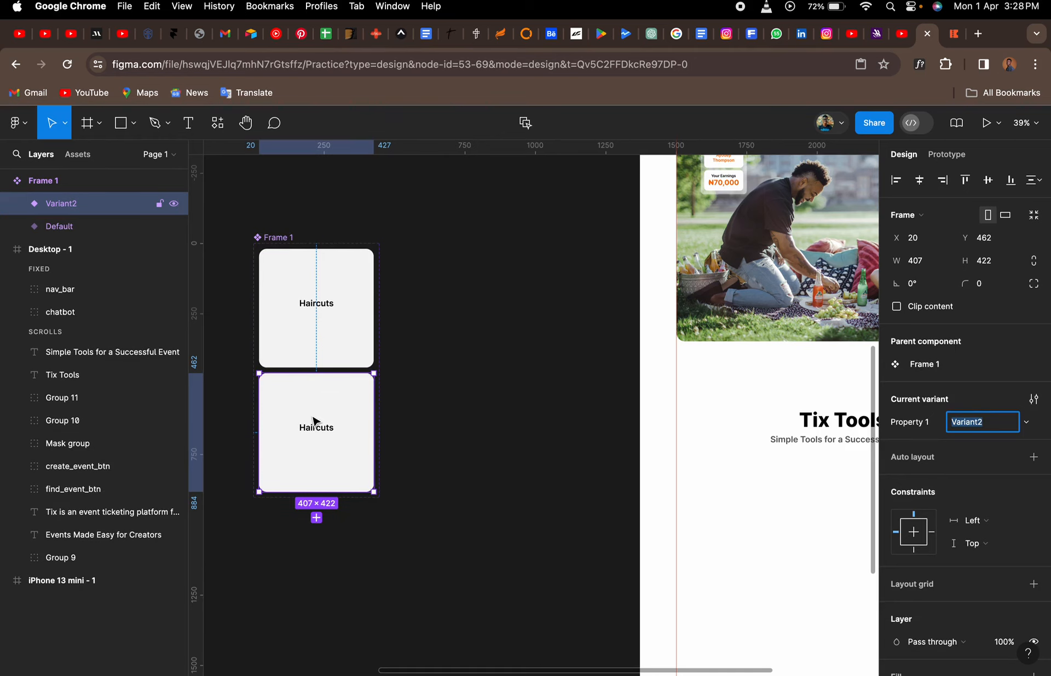
{"action": "key", "text": "super+z"}
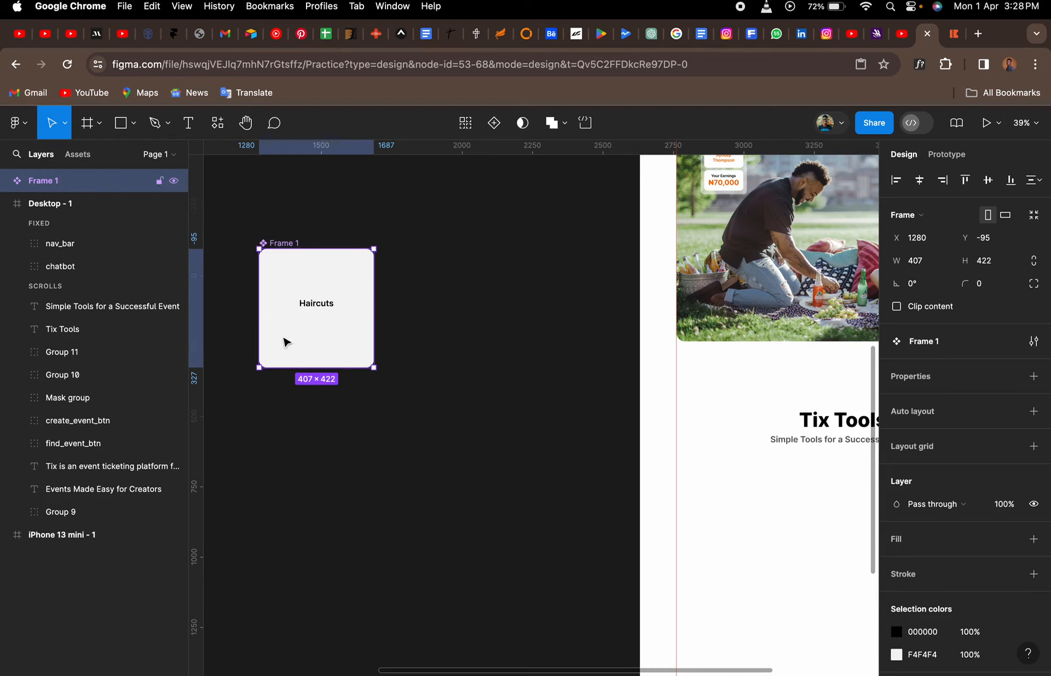
{"action": "left_click", "coordinate": [495, 125]}
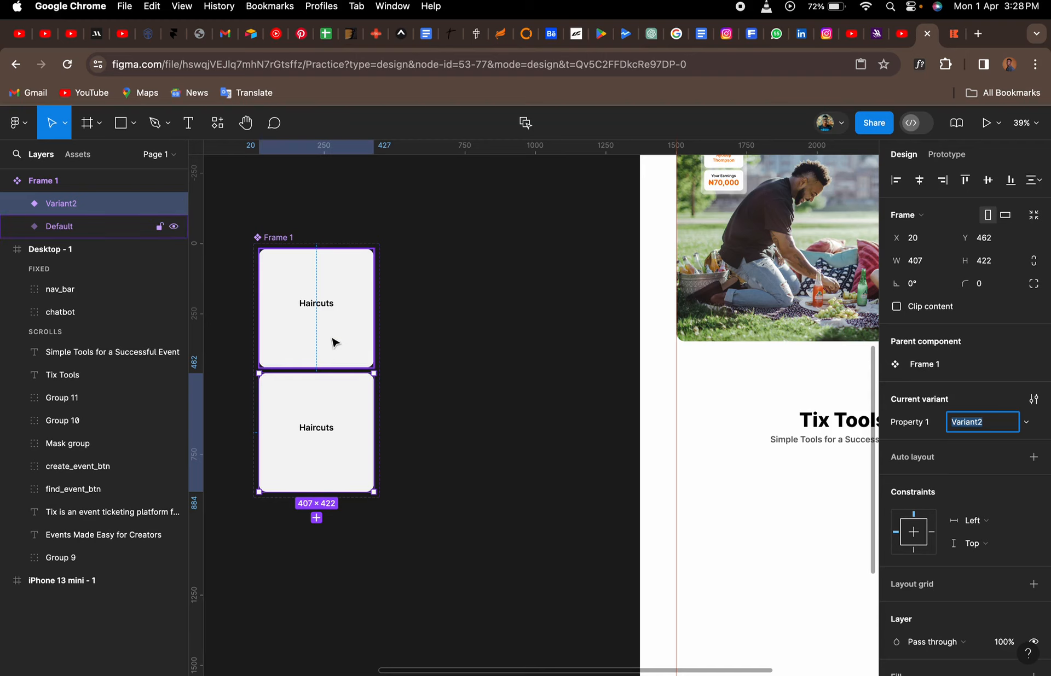
- Extend the component set downward to a height of about 1124 and move the second variant down to about Y 658
{"action": "scroll", "coordinate": [333, 329], "scroll_direction": "left", "scroll_amount": 2}
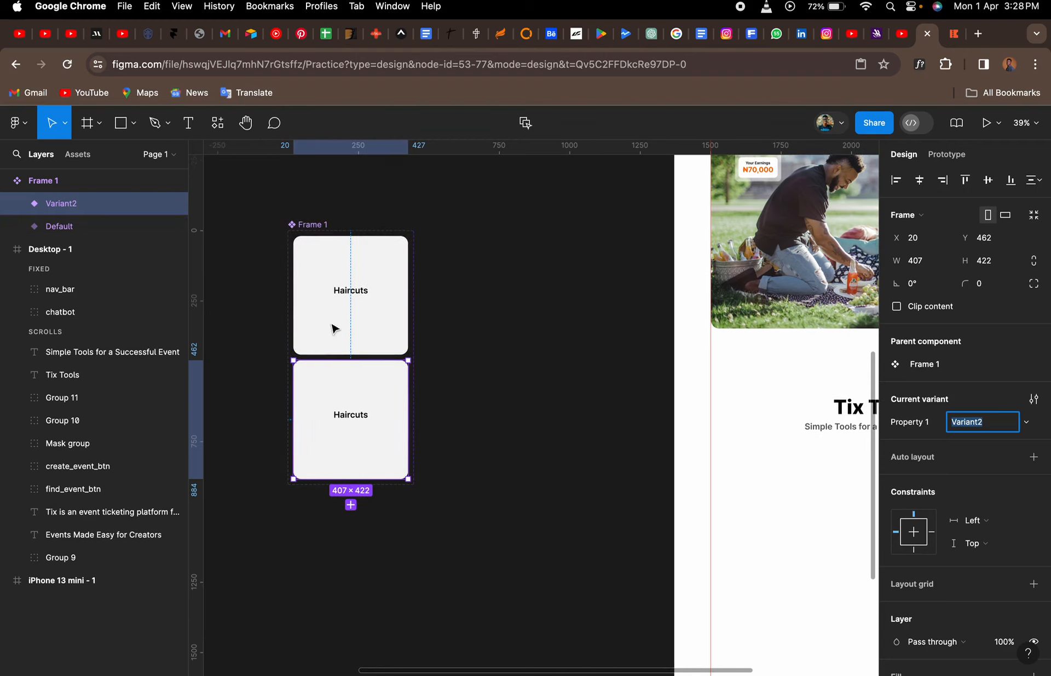
{"action": "scroll", "coordinate": [332, 328], "scroll_direction": "up", "scroll_amount": 5}
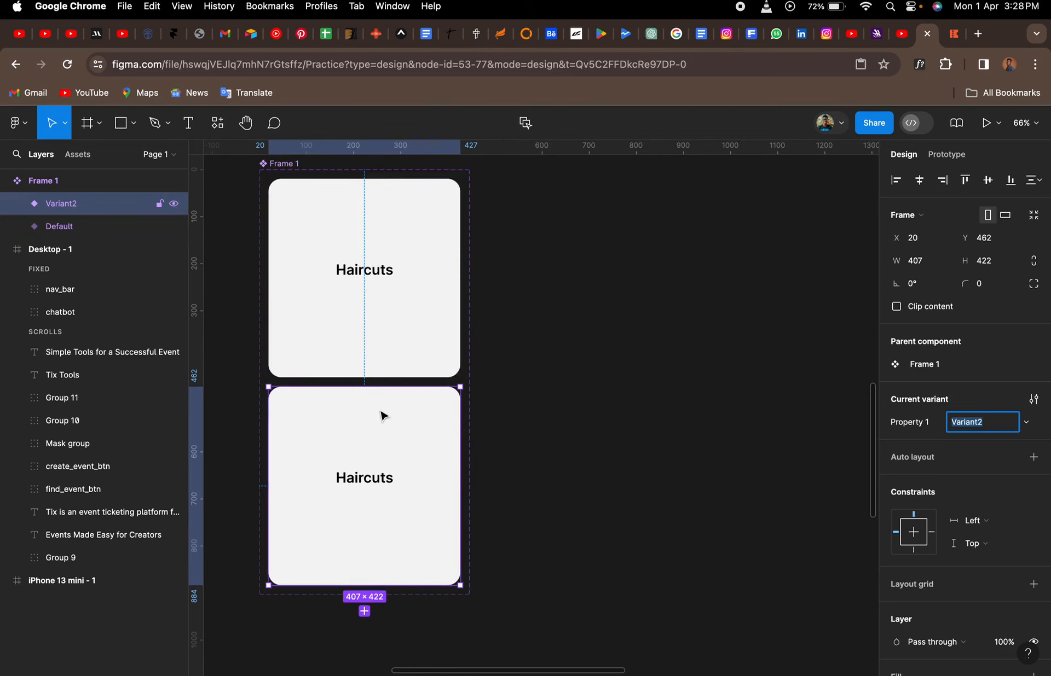
{"action": "scroll", "coordinate": [382, 416], "scroll_direction": "down", "scroll_amount": 3}
{"action": "left_click", "coordinate": [316, 225]}
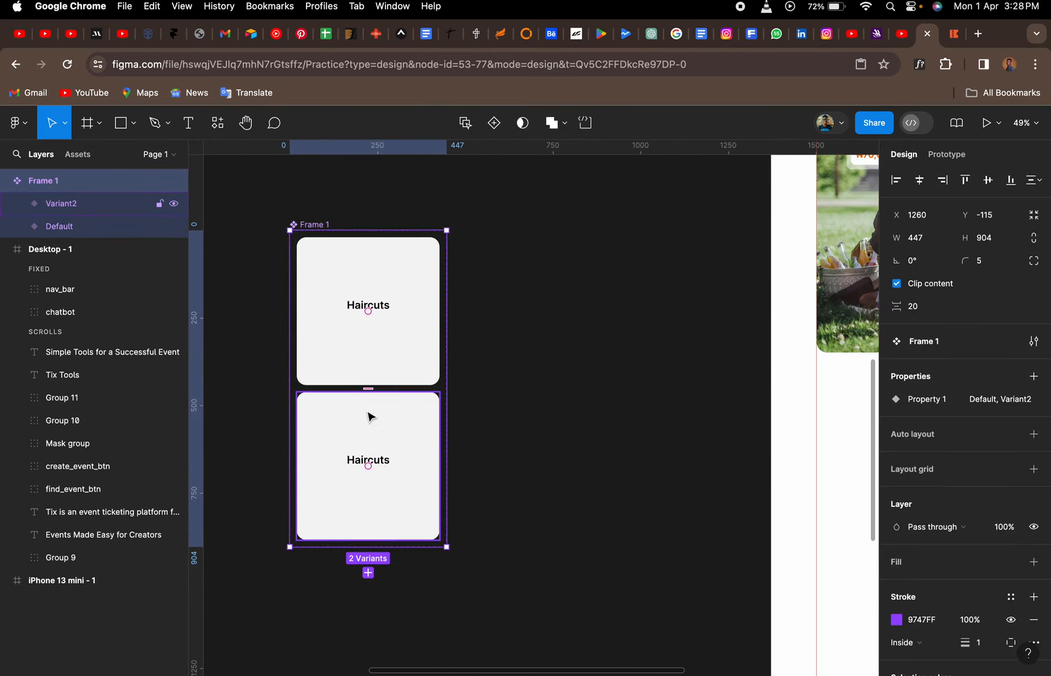
{"action": "left_click_drag", "start_coordinate": [387, 547], "coordinate": [389, 624]}
{"action": "left_click", "coordinate": [392, 504]}
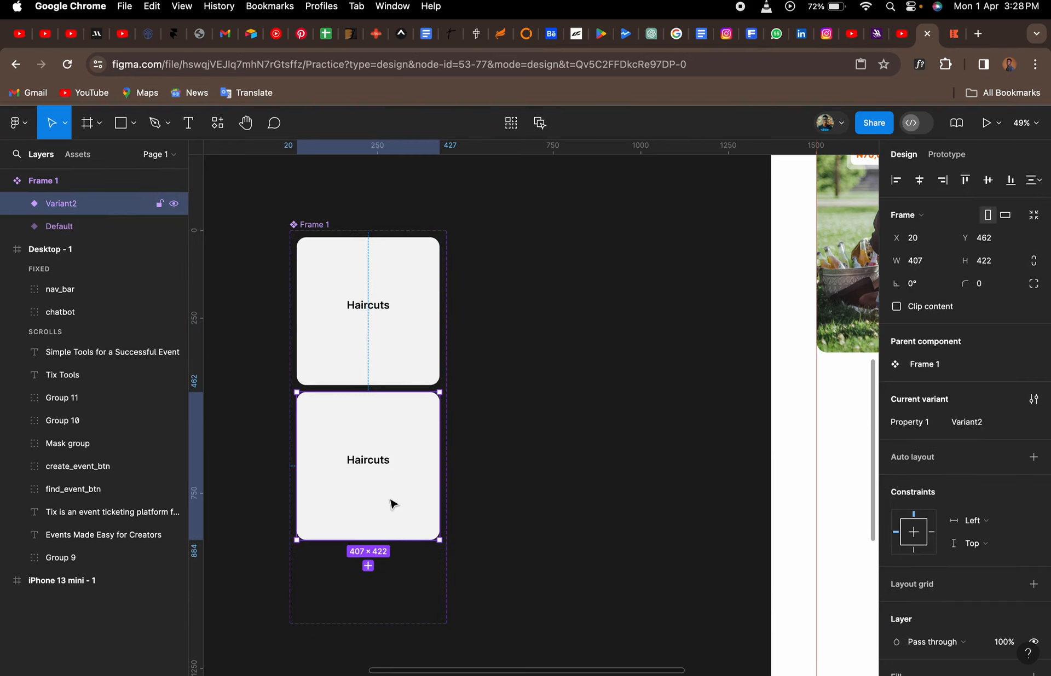
{"action": "left_click_drag", "start_coordinate": [392, 504], "coordinate": [390, 572]}
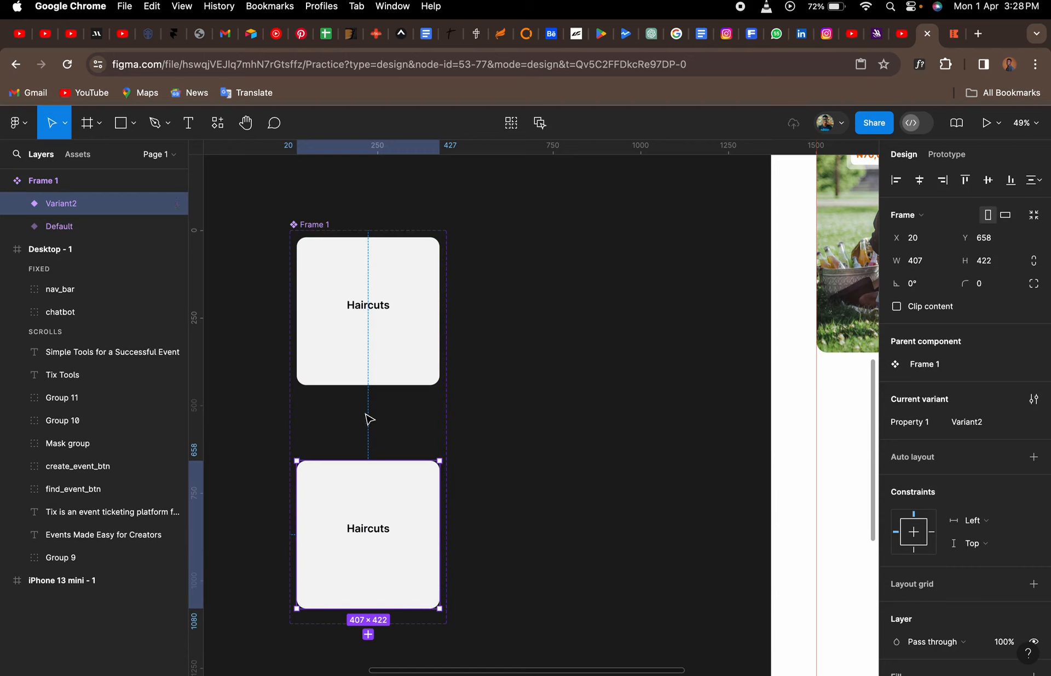
- Try moving the second variant out of the component set onto the canvas, and undo the move
{"action": "left_click", "coordinate": [309, 223]}
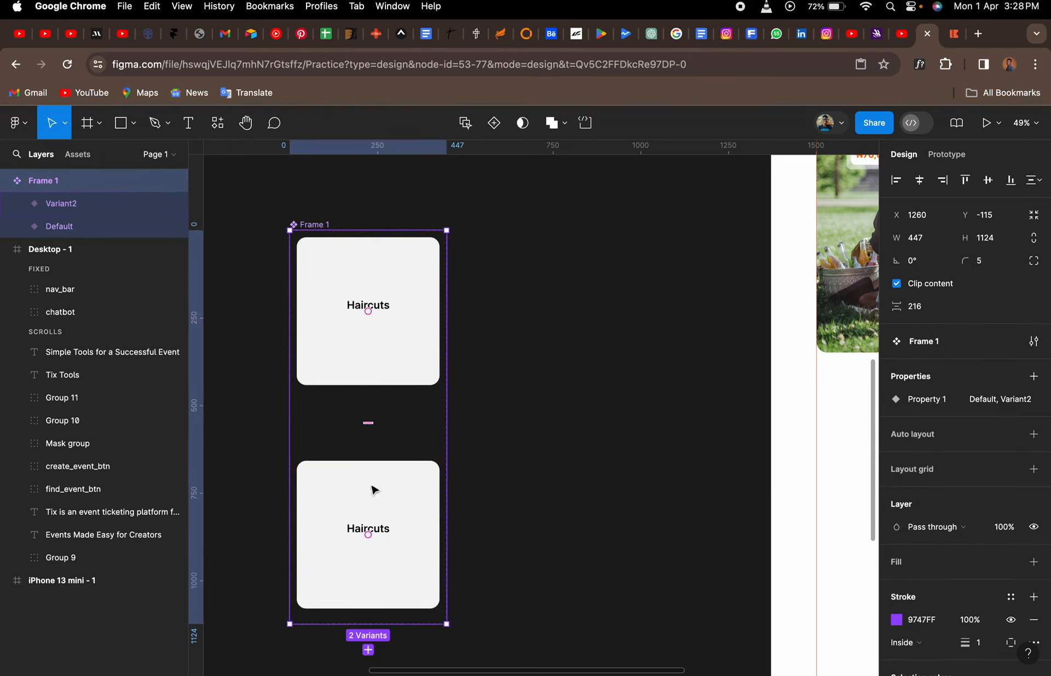
{"action": "left_click", "coordinate": [399, 544]}
{"action": "left_click_drag", "start_coordinate": [368, 564], "coordinate": [546, 546]}
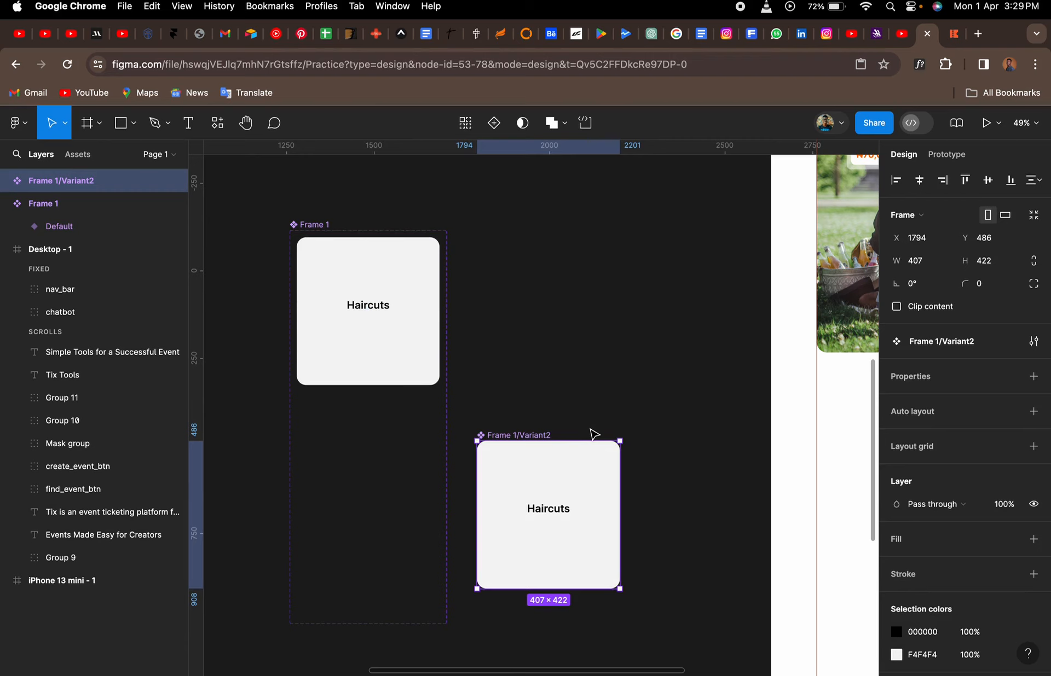
{"action": "key", "text": "super+z"}
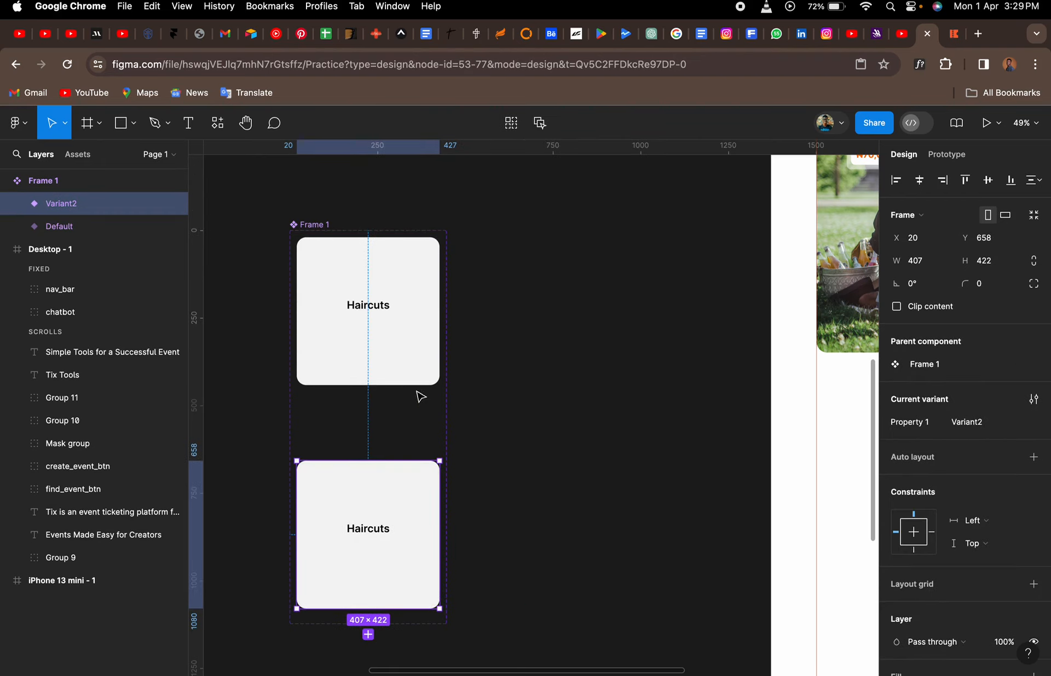
- Select the Default variant, compare it with the Ticketing card's hover behaviour on the tix.africa page, and return to the Figma file
{"action": "left_click", "coordinate": [370, 353]}
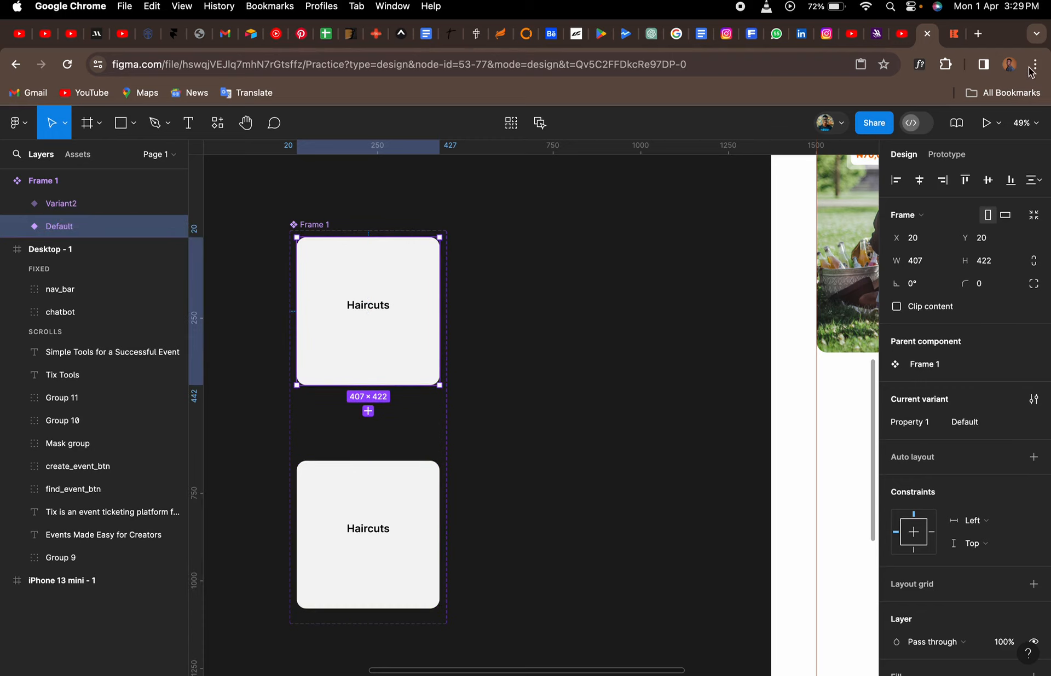
{"action": "left_click", "coordinate": [957, 34]}
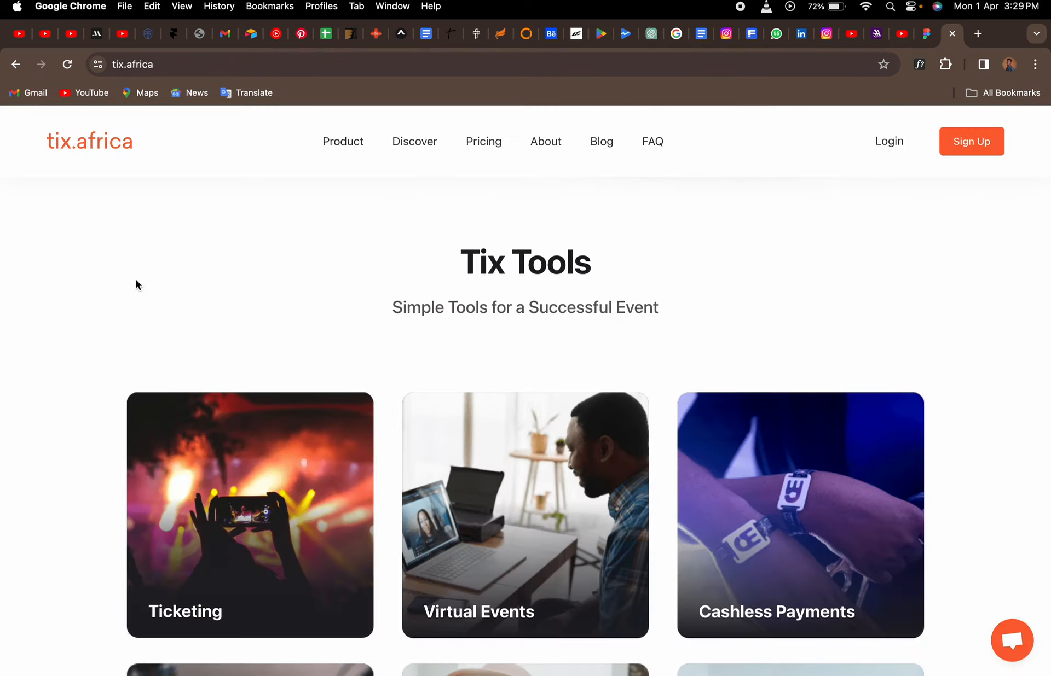
{"action": "scroll", "coordinate": [28, 351], "scroll_direction": "down", "scroll_amount": 3}
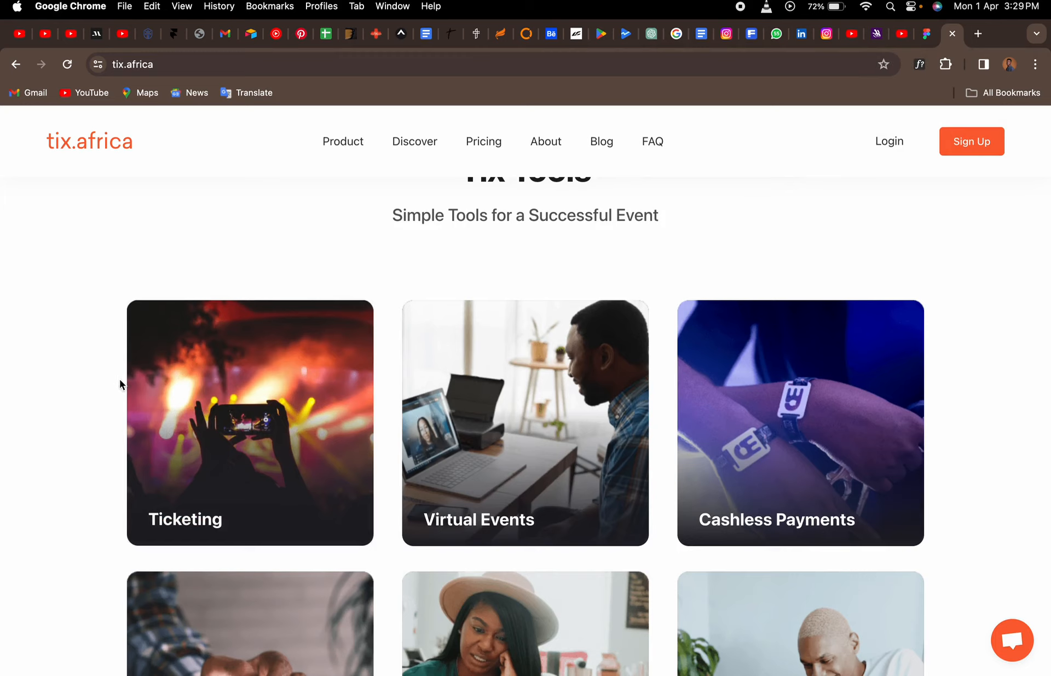
{"action": "mouse_move", "coordinate": [228, 369]}
{"action": "left_click", "coordinate": [926, 34]}
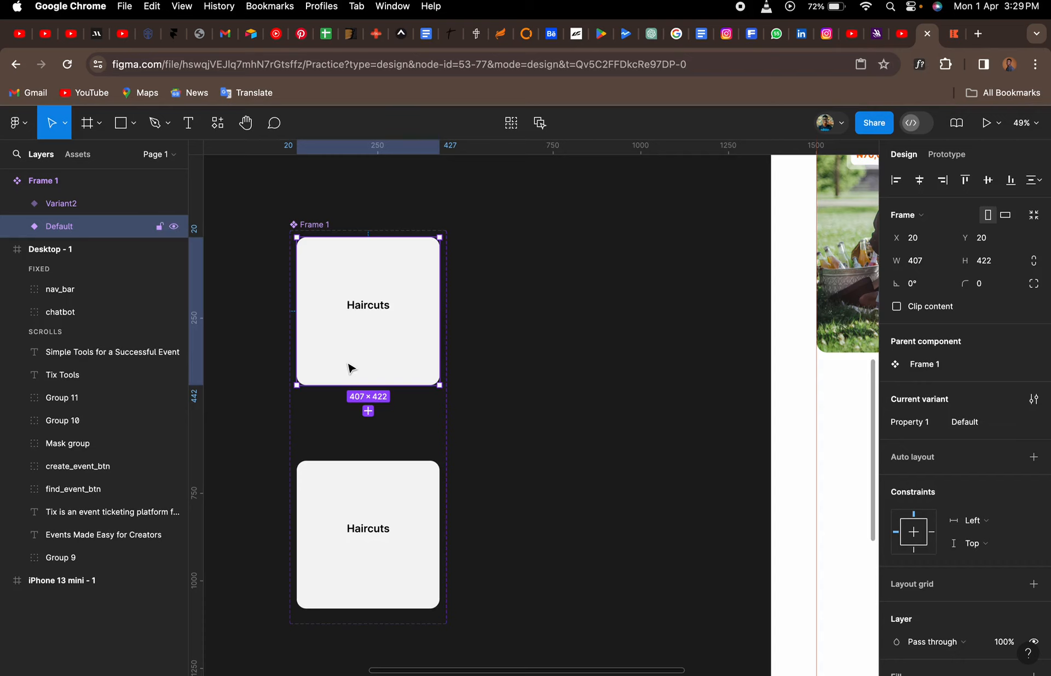
- Hide the Haircuts text and Rectangle 16 layers inside Group 12 of the Default variant
{"action": "double_click", "coordinate": [365, 351]}
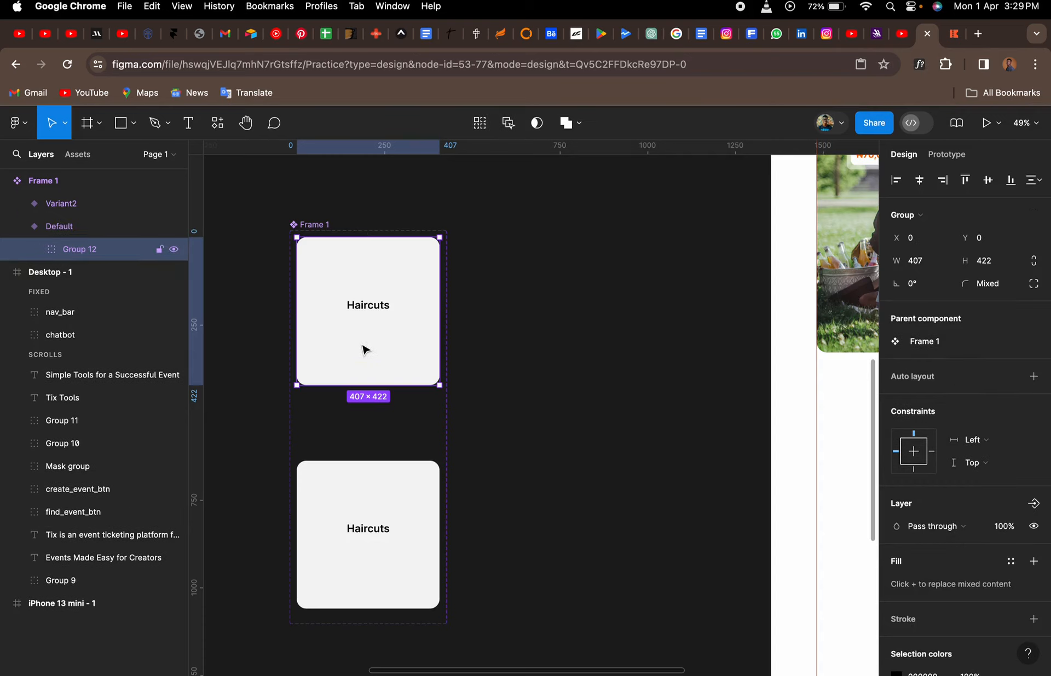
{"action": "left_click", "coordinate": [35, 249]}
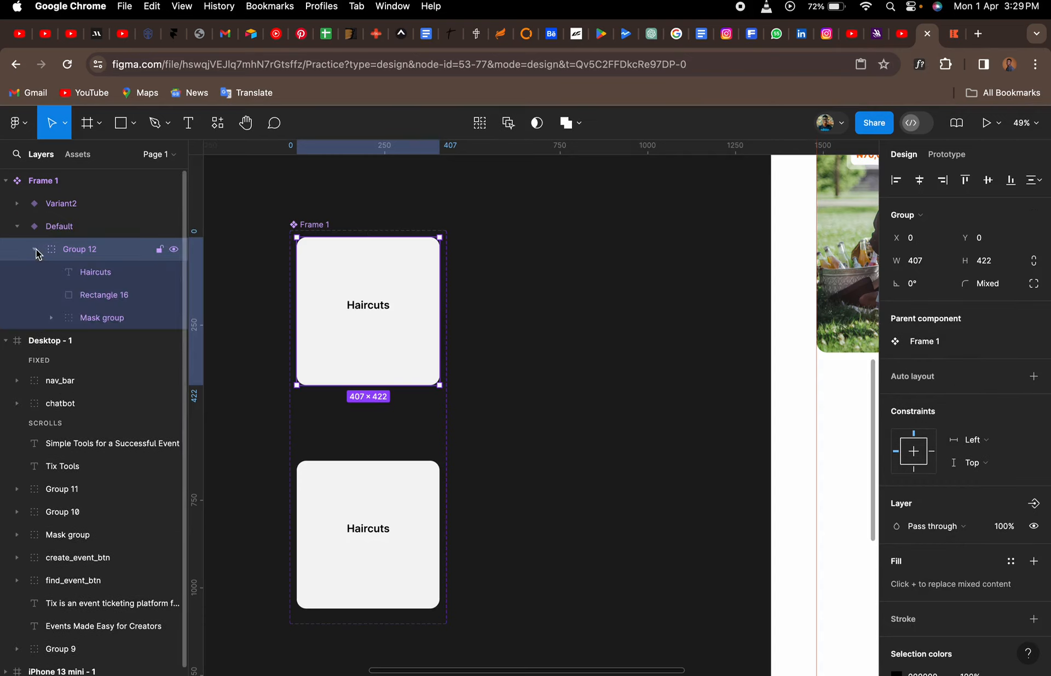
{"action": "left_click", "coordinate": [164, 272]}
{"action": "left_click", "coordinate": [174, 272]}
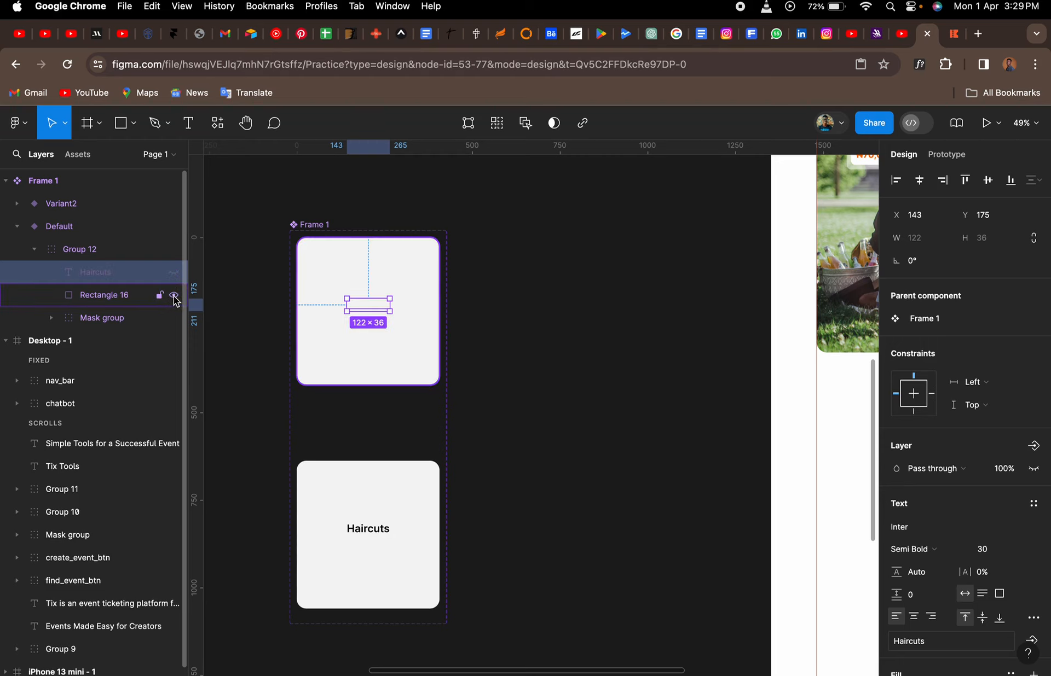
{"action": "left_click", "coordinate": [173, 295]}
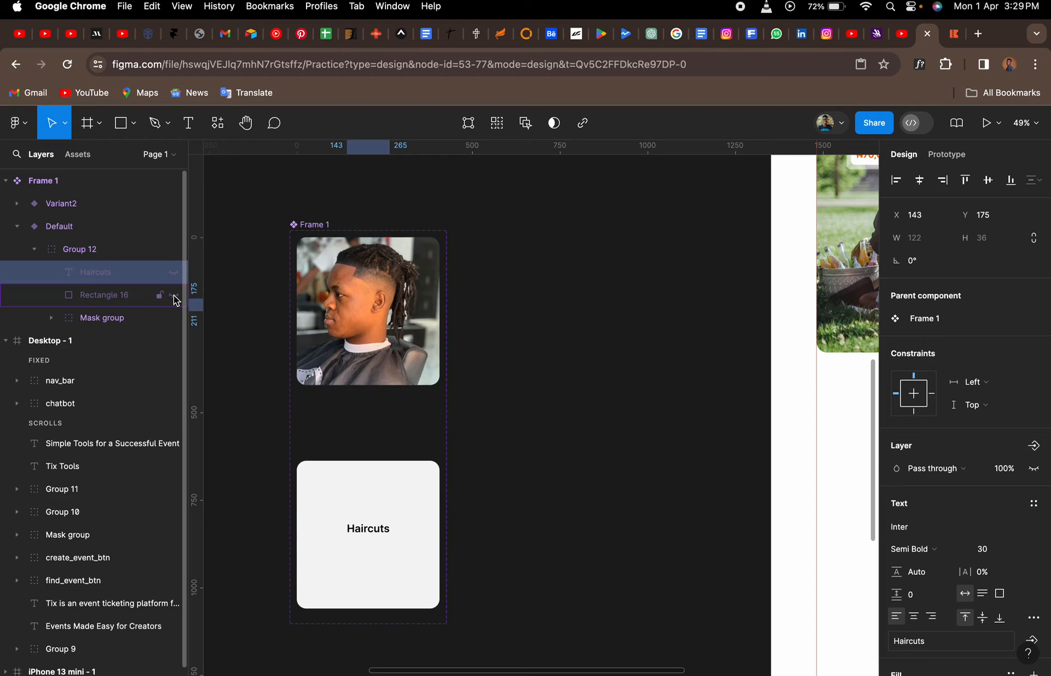
{"action": "left_click", "coordinate": [263, 311]}
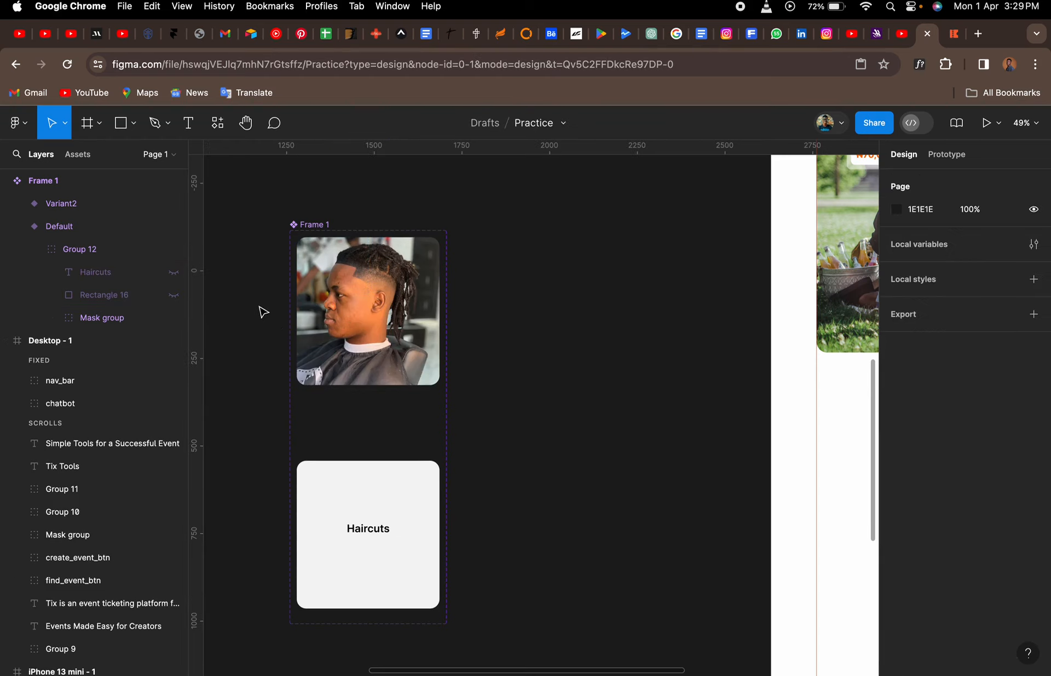
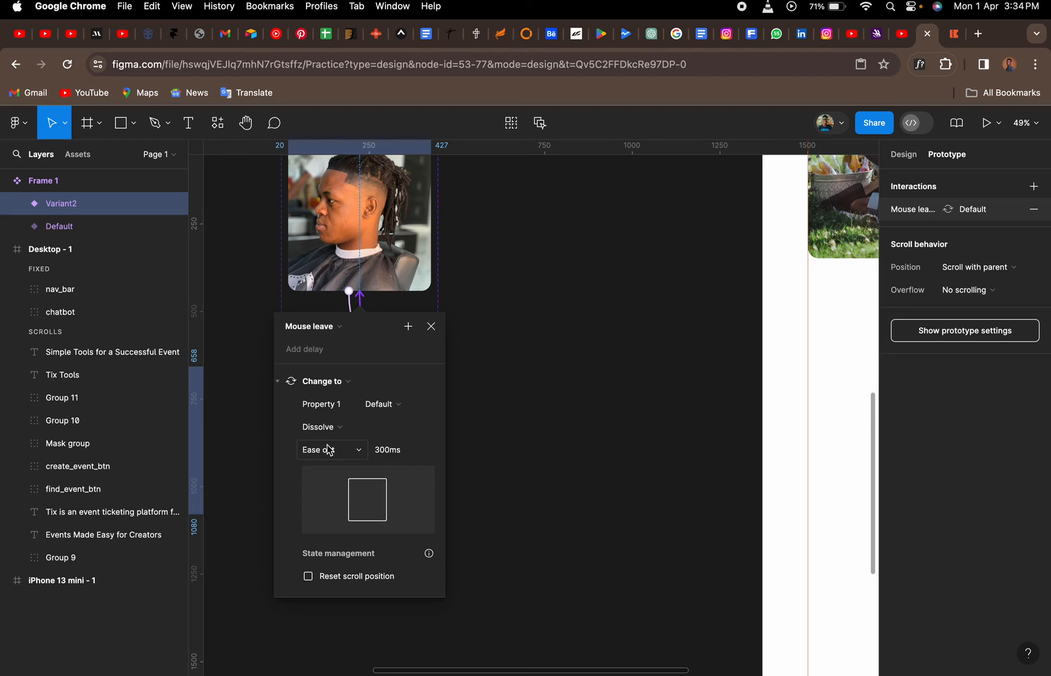
- Examine the Ticketing card's hover behaviour on the tix.africa page and return to the Figma file
{"action": "left_click", "coordinate": [953, 34]}
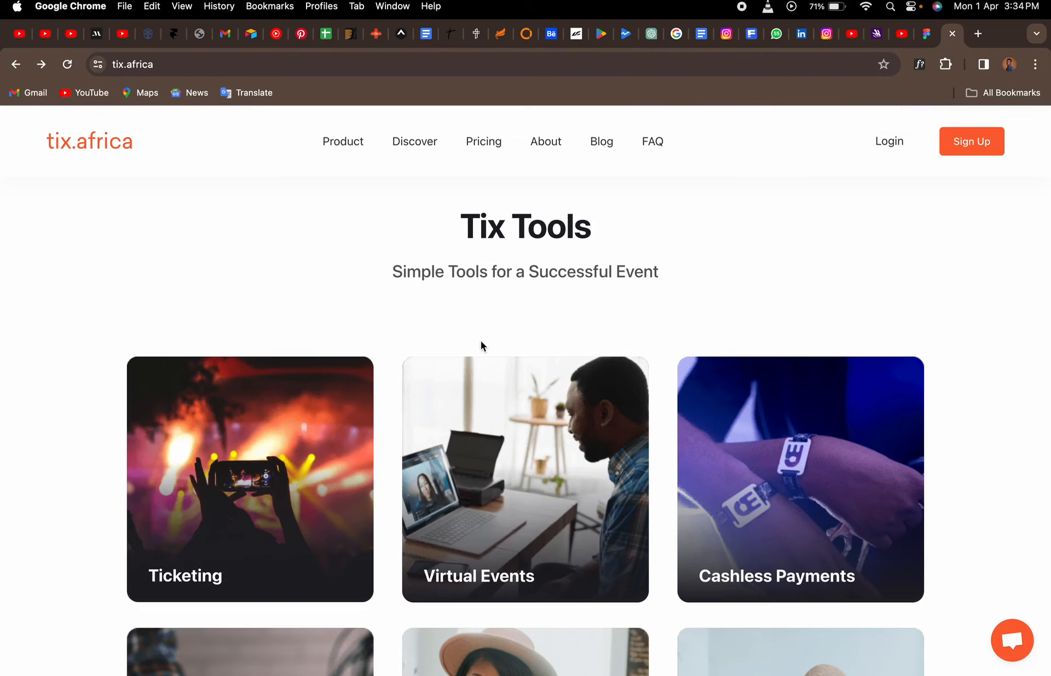
{"action": "mouse_move", "coordinate": [241, 448]}
{"action": "left_click", "coordinate": [927, 34]}
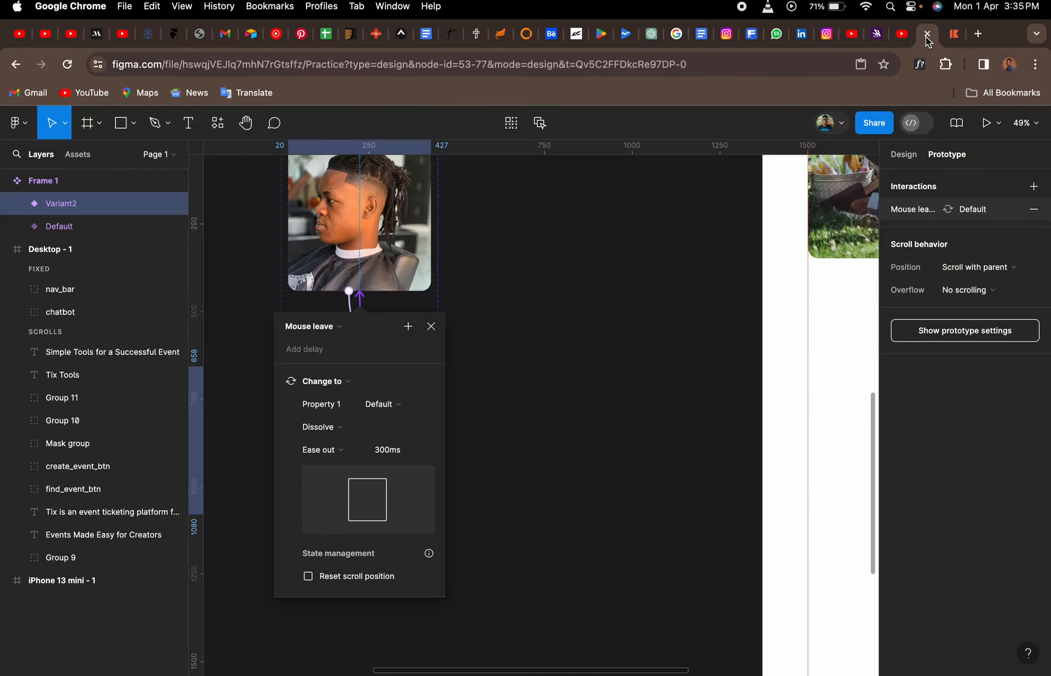
- Keep Mouse leave as the trigger of Variant2's interaction and close the interaction settings
{"action": "left_click", "coordinate": [339, 328]}
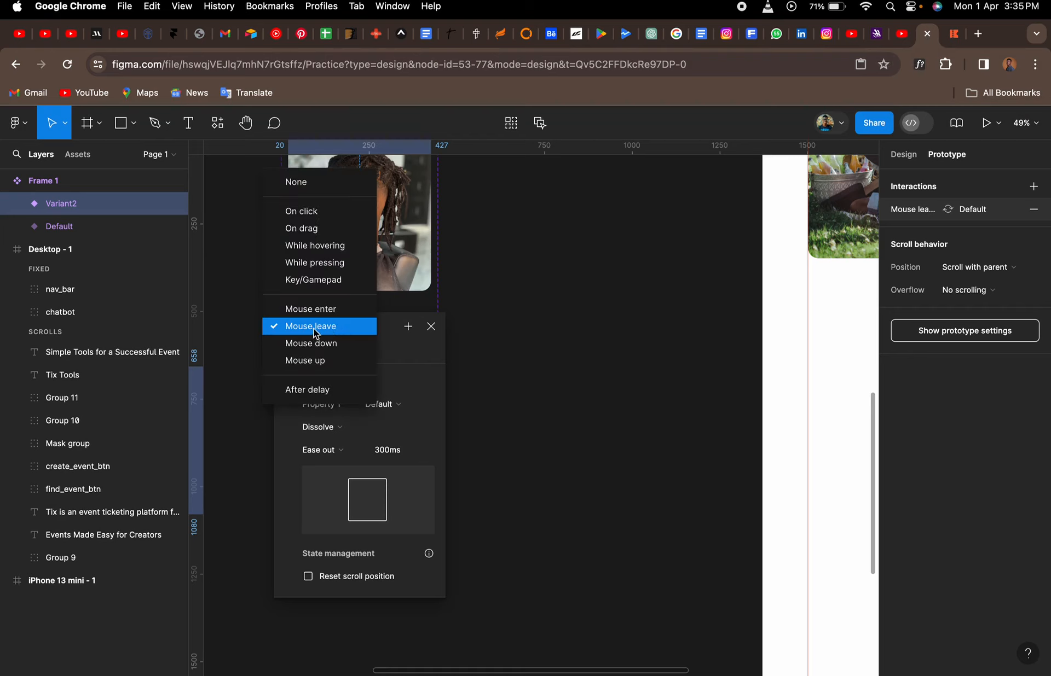
{"action": "left_click", "coordinate": [328, 329]}
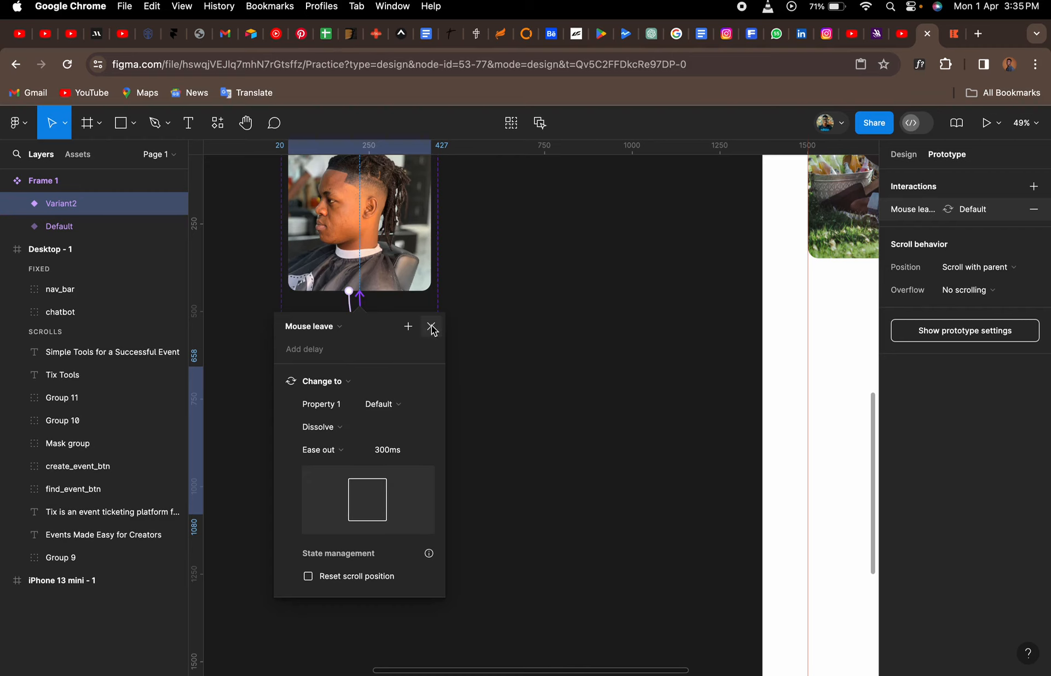
{"action": "left_click", "coordinate": [431, 327]}
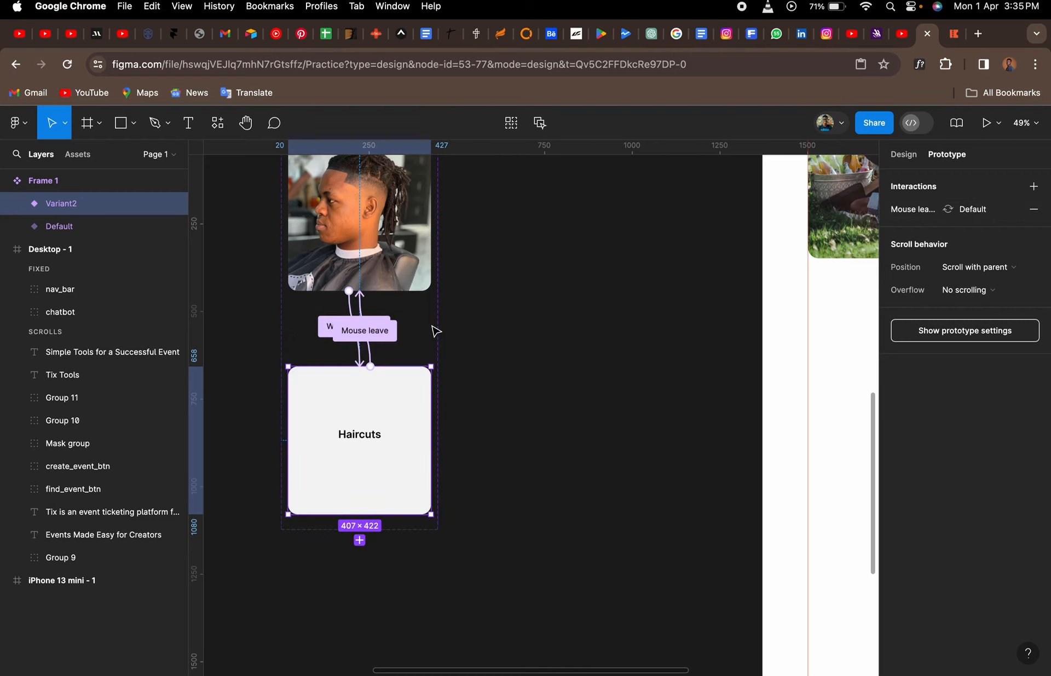
- Place an instance of the Frame 1 component from the local components on Desktop - 1, below the Tix Tools heading at about X 187, Y 2161
{"action": "scroll", "coordinate": [435, 330], "scroll_direction": "up", "scroll_amount": 3}
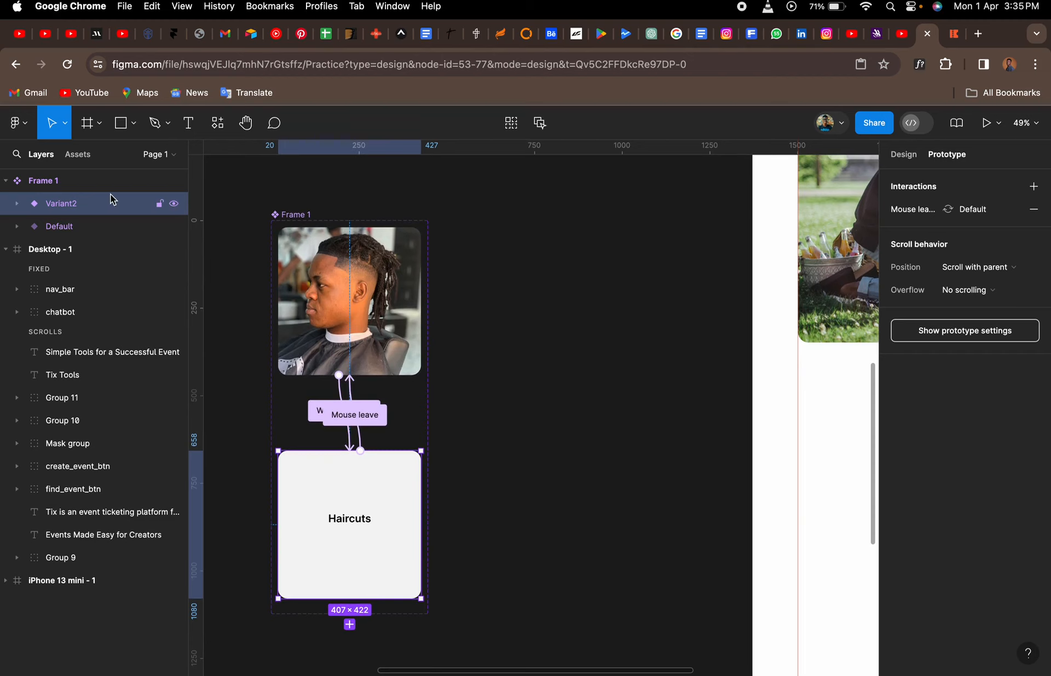
{"action": "left_click", "coordinate": [84, 159]}
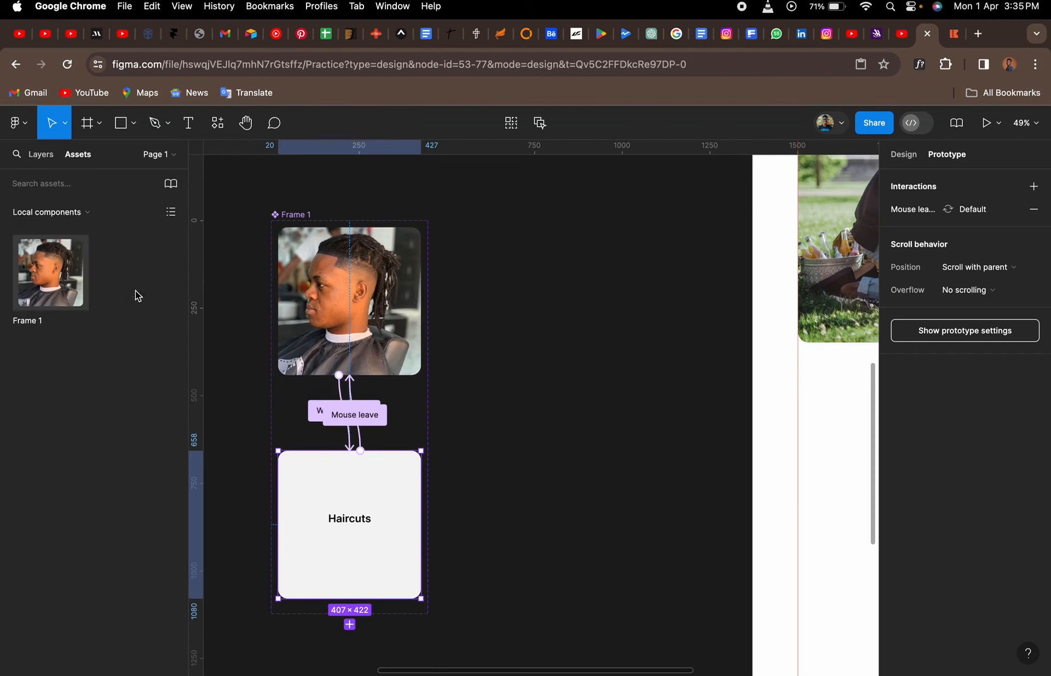
{"action": "scroll", "coordinate": [475, 374], "scroll_direction": "down", "scroll_amount": 2}
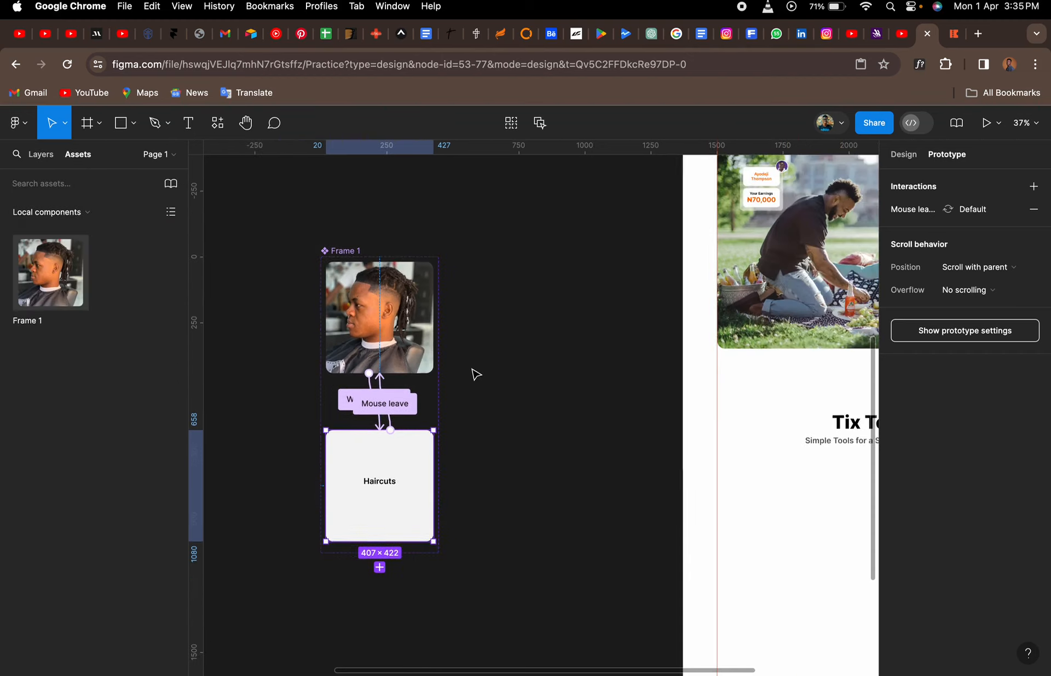
{"action": "scroll", "coordinate": [475, 374], "scroll_direction": "right", "scroll_amount": 15}
{"action": "scroll", "coordinate": [475, 374], "scroll_direction": "left", "scroll_amount": 3}
{"action": "scroll", "coordinate": [475, 374], "scroll_direction": "up", "scroll_amount": 1}
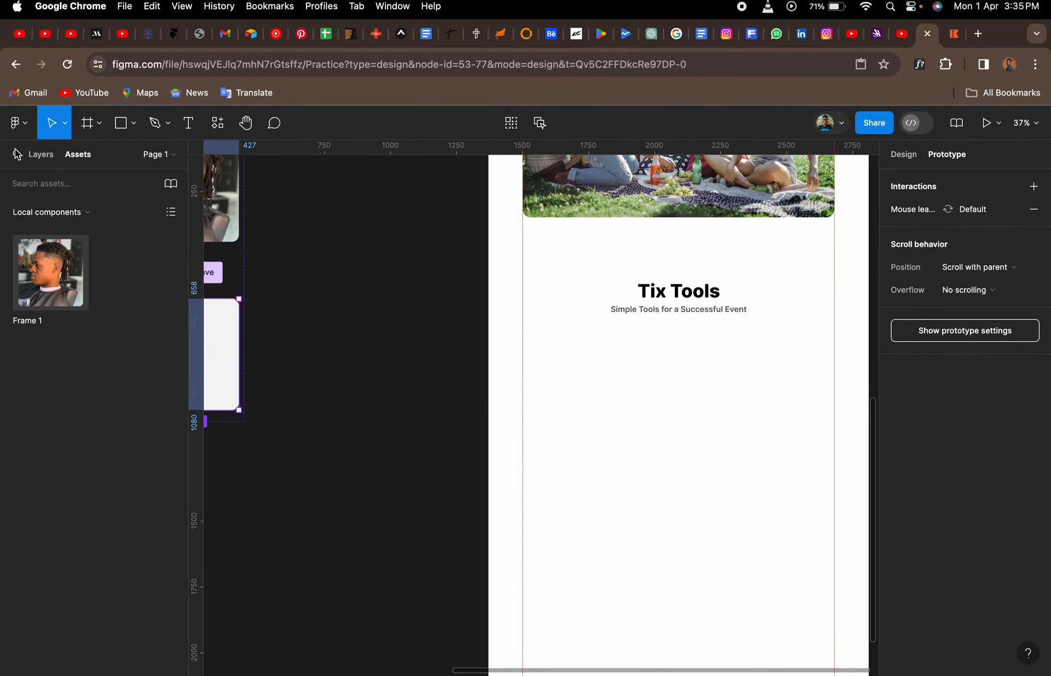
{"action": "left_click", "coordinate": [36, 158]}
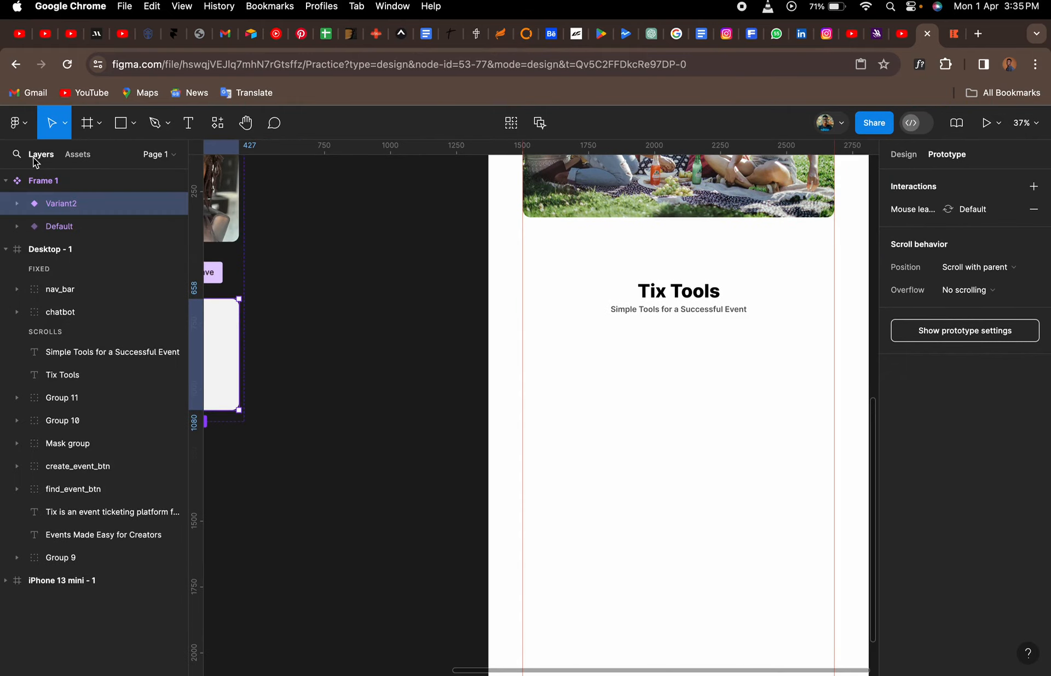
{"action": "left_click", "coordinate": [78, 156]}
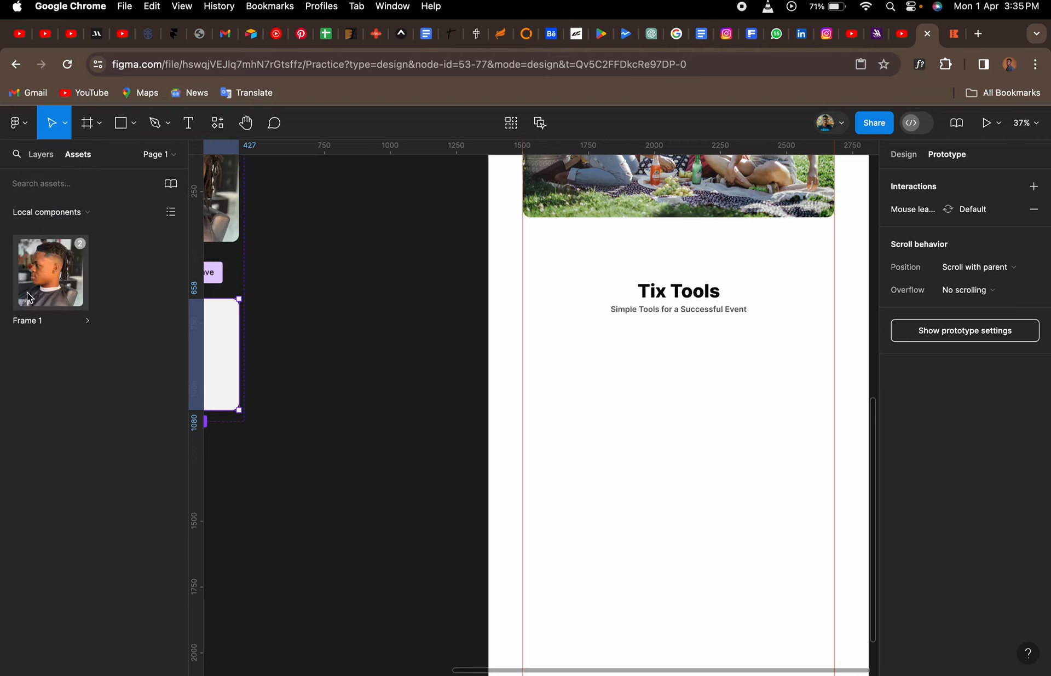
{"action": "scroll", "coordinate": [272, 305], "scroll_direction": "left", "scroll_amount": 2}
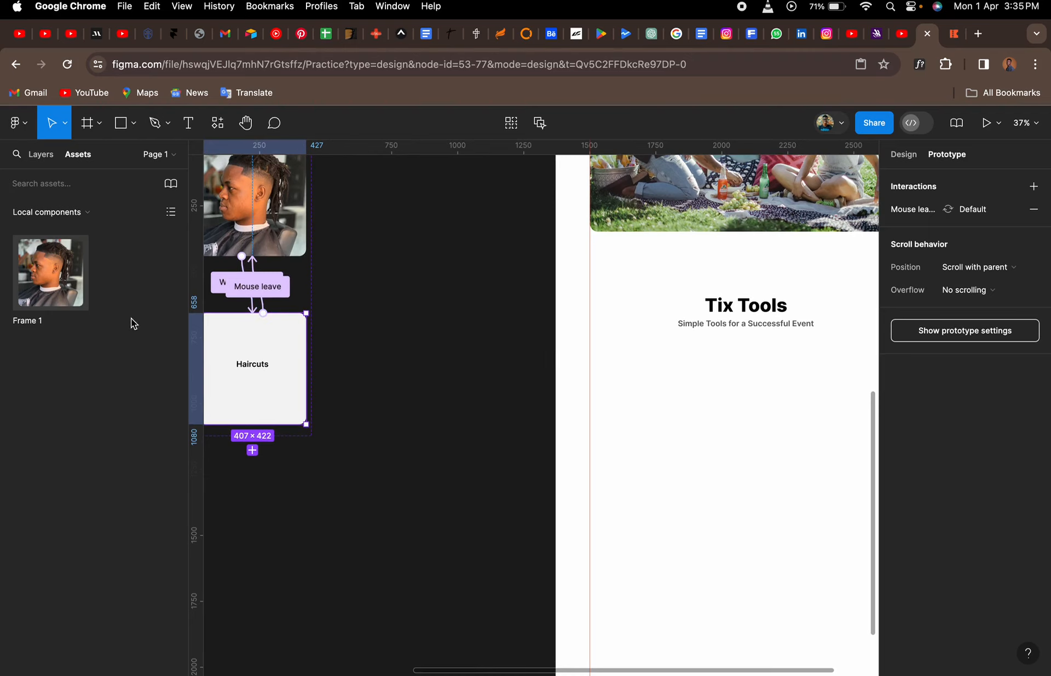
{"action": "left_click_drag", "start_coordinate": [64, 286], "coordinate": [656, 446]}
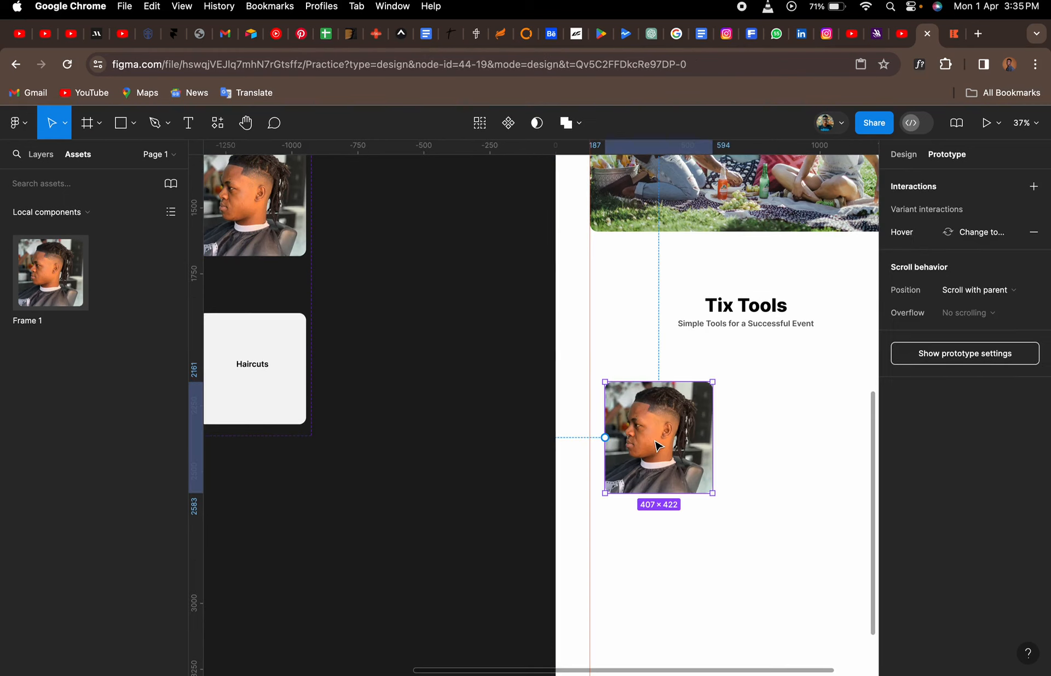
- Align the card instance with the left page guide at X 130, Y 2112, and show its design properties
{"action": "left_click", "coordinate": [41, 154]}
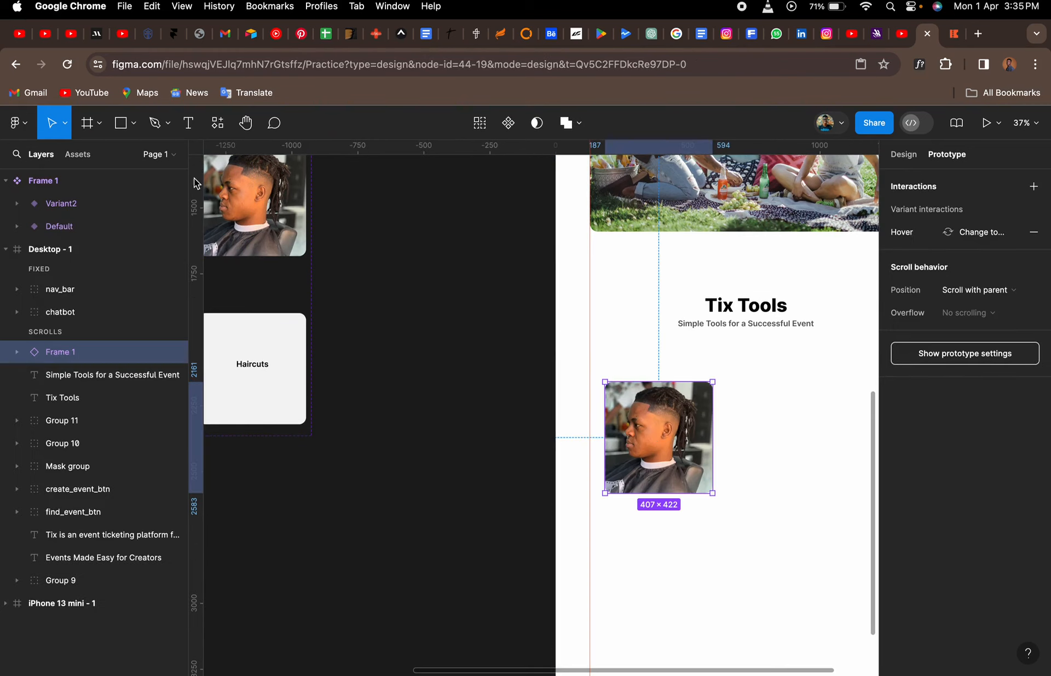
{"action": "scroll", "coordinate": [630, 385], "scroll_direction": "right", "scroll_amount": 5}
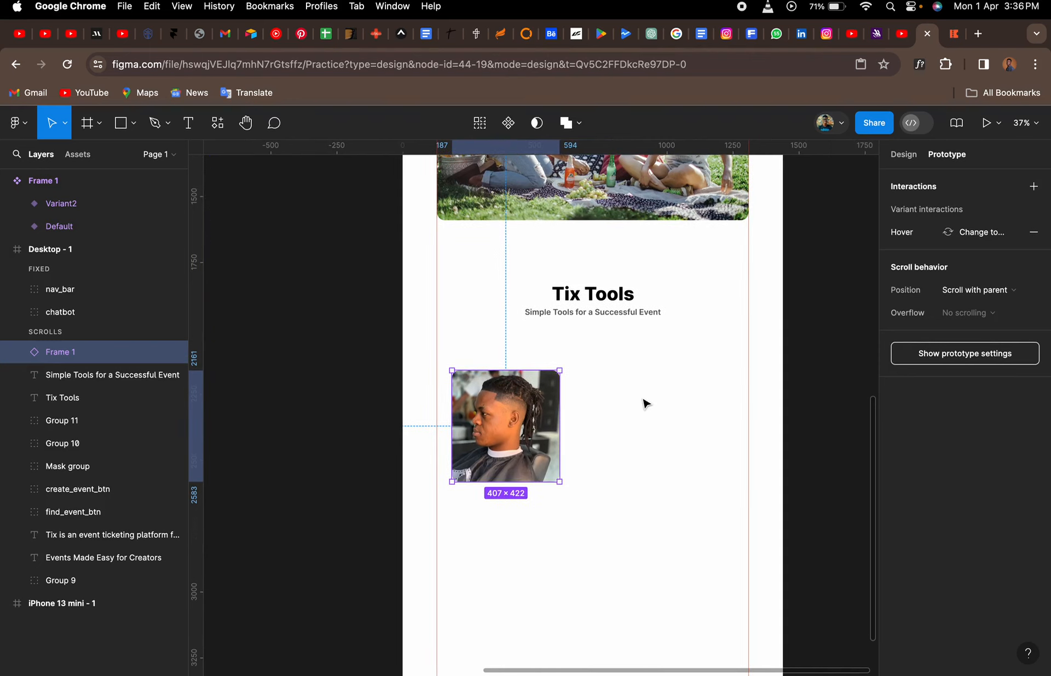
{"action": "left_click_drag", "start_coordinate": [511, 412], "coordinate": [500, 399]}
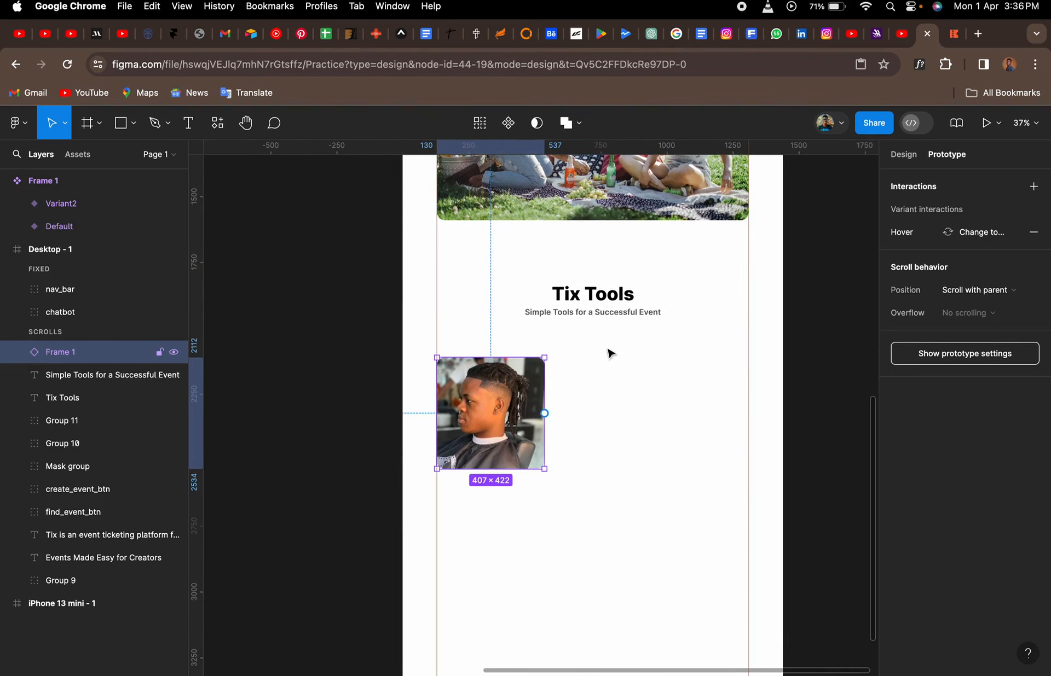
{"action": "left_click", "coordinate": [904, 155]}
{"action": "left_click", "coordinate": [586, 403]}
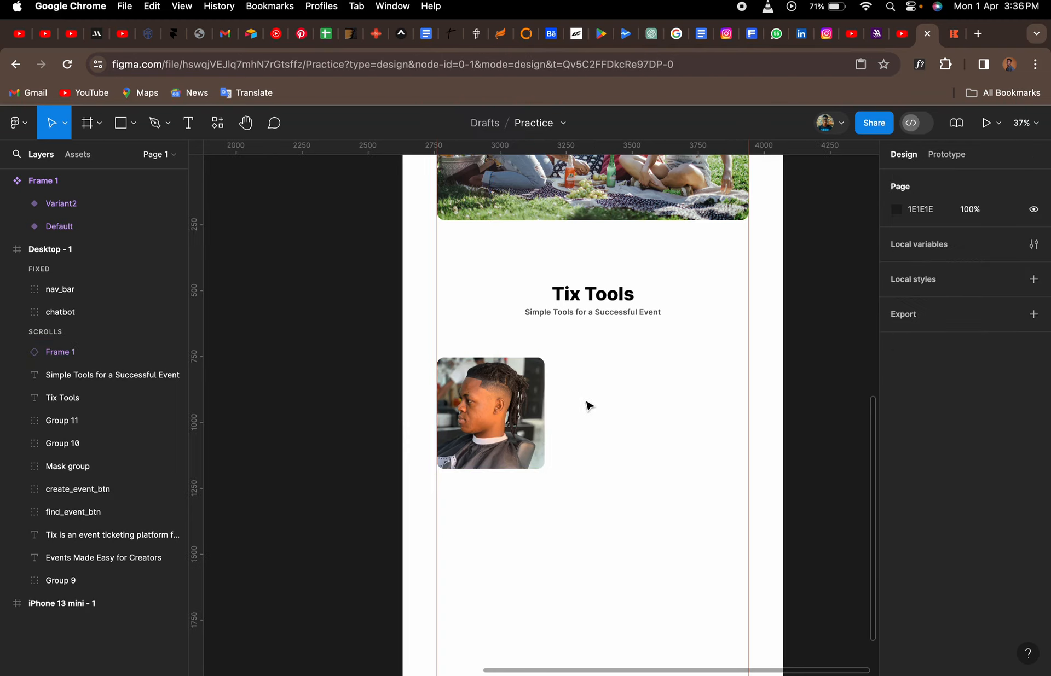
{"action": "left_click", "coordinate": [484, 421]}
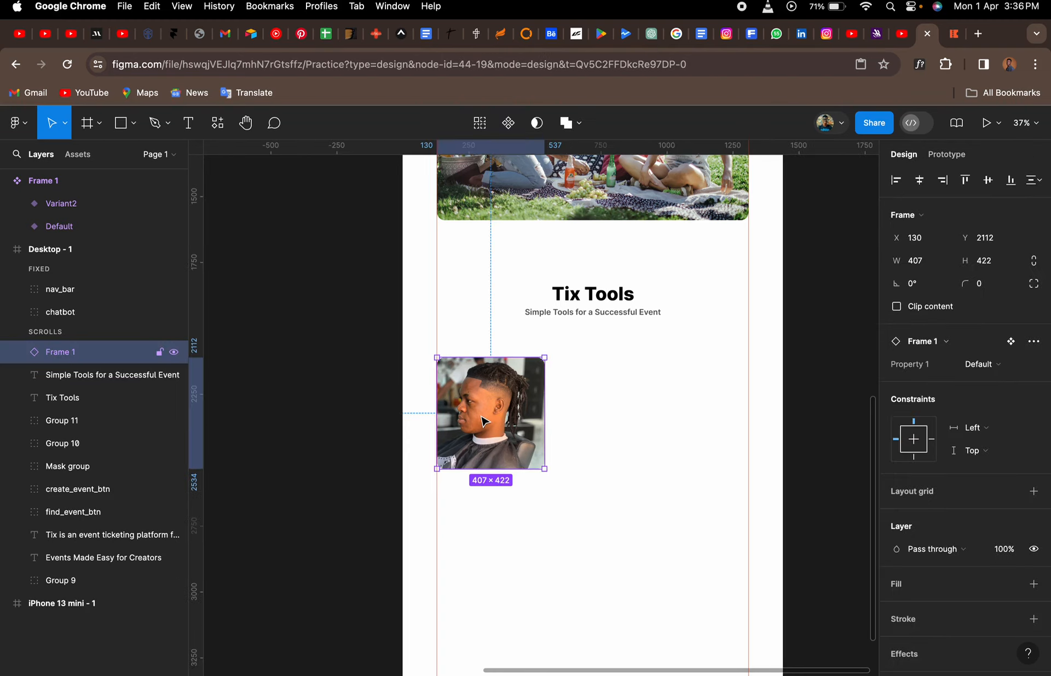
- Preview the Desktop - 1 prototype, examine the haircut card in the Tix Tools section, and return to the design file
{"action": "scroll", "coordinate": [484, 421], "scroll_direction": "up", "scroll_amount": 10}
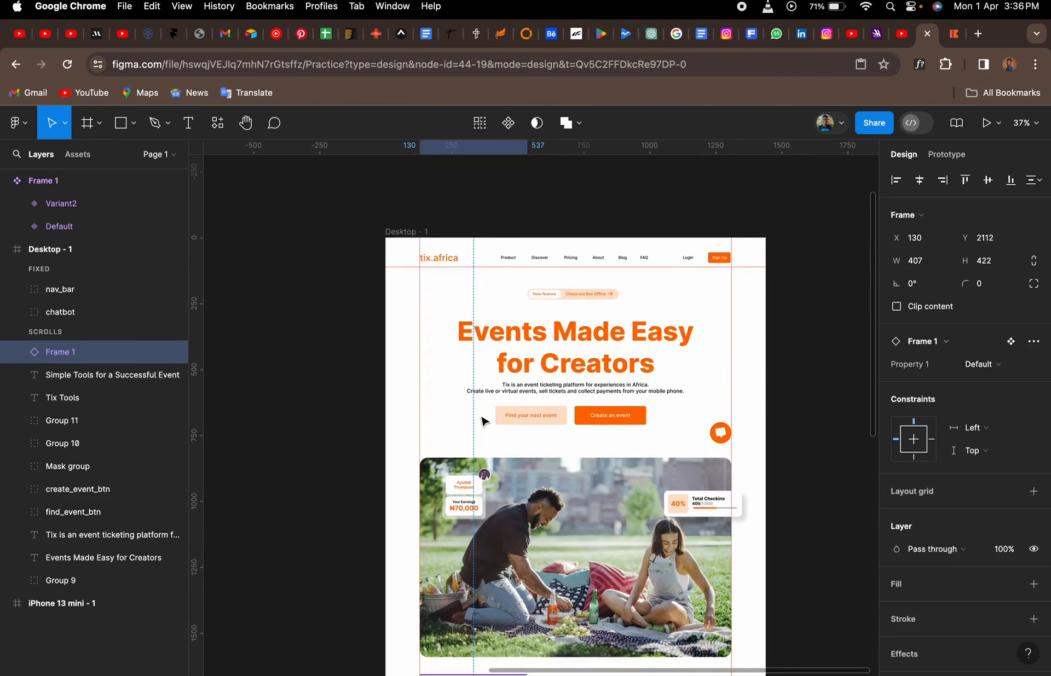
{"action": "scroll", "coordinate": [484, 422], "scroll_direction": "down", "scroll_amount": 6}
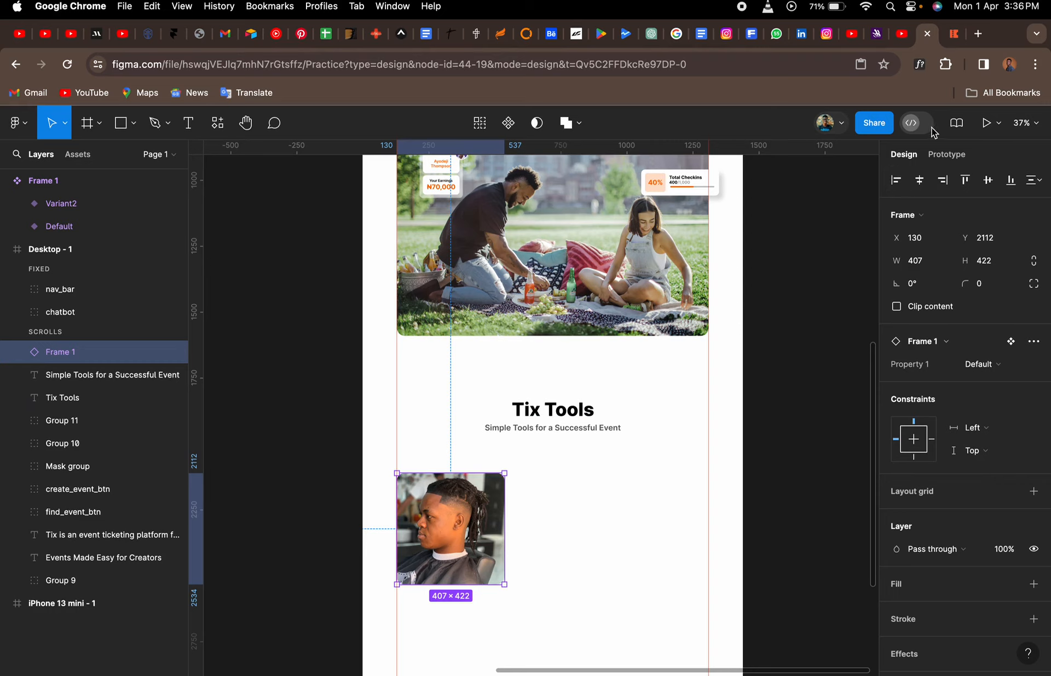
{"action": "left_click", "coordinate": [986, 123]}
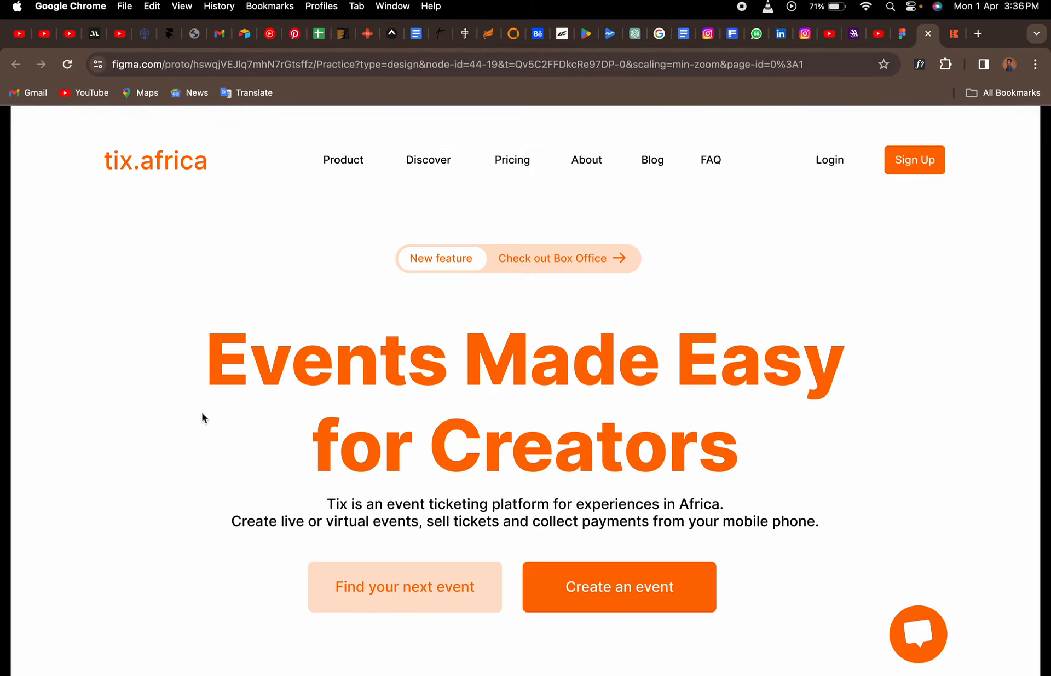
{"action": "scroll", "coordinate": [173, 422], "scroll_direction": "down", "scroll_amount": 2}
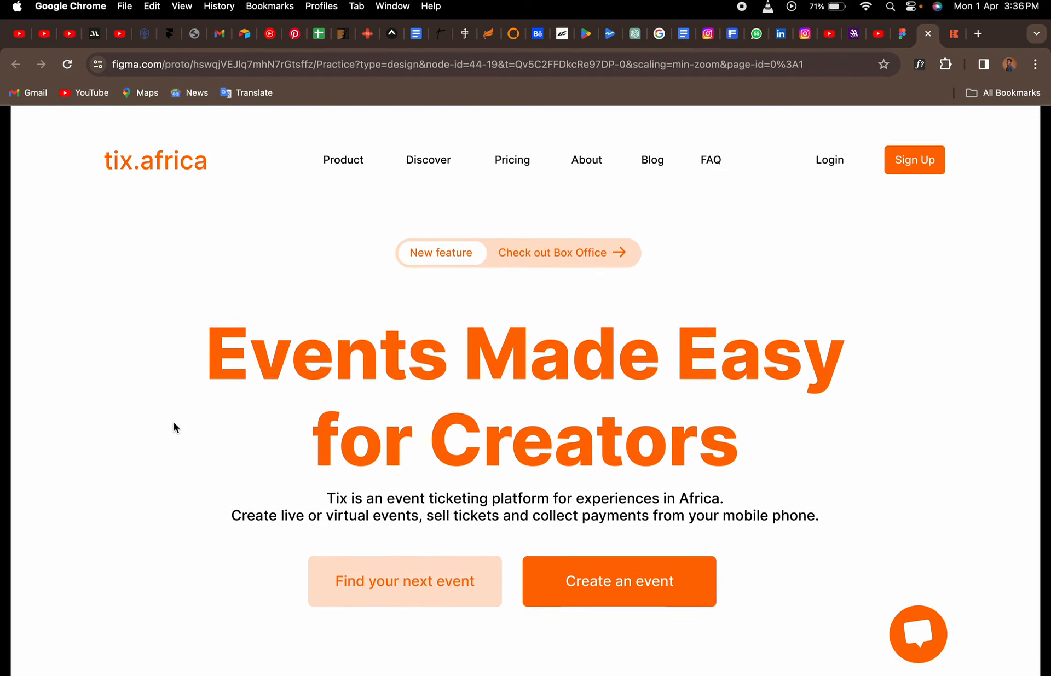
{"action": "scroll", "coordinate": [174, 423], "scroll_direction": "down", "scroll_amount": 4}
{"action": "scroll", "coordinate": [173, 423], "scroll_direction": "down", "scroll_amount": 2}
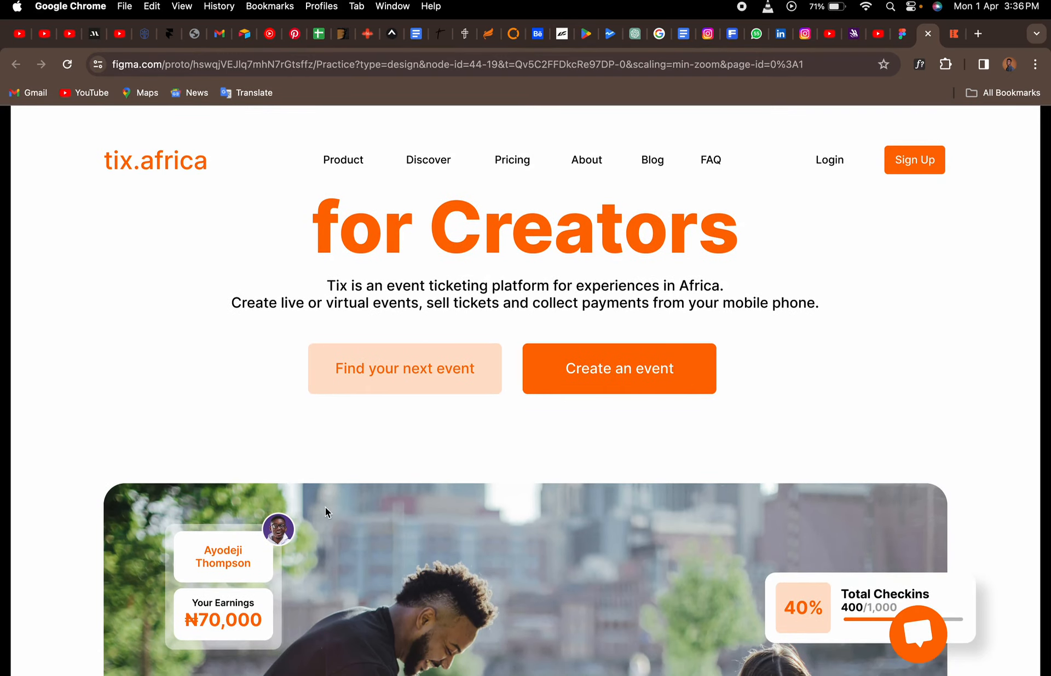
{"action": "scroll", "coordinate": [35, 526], "scroll_direction": "down", "scroll_amount": 12}
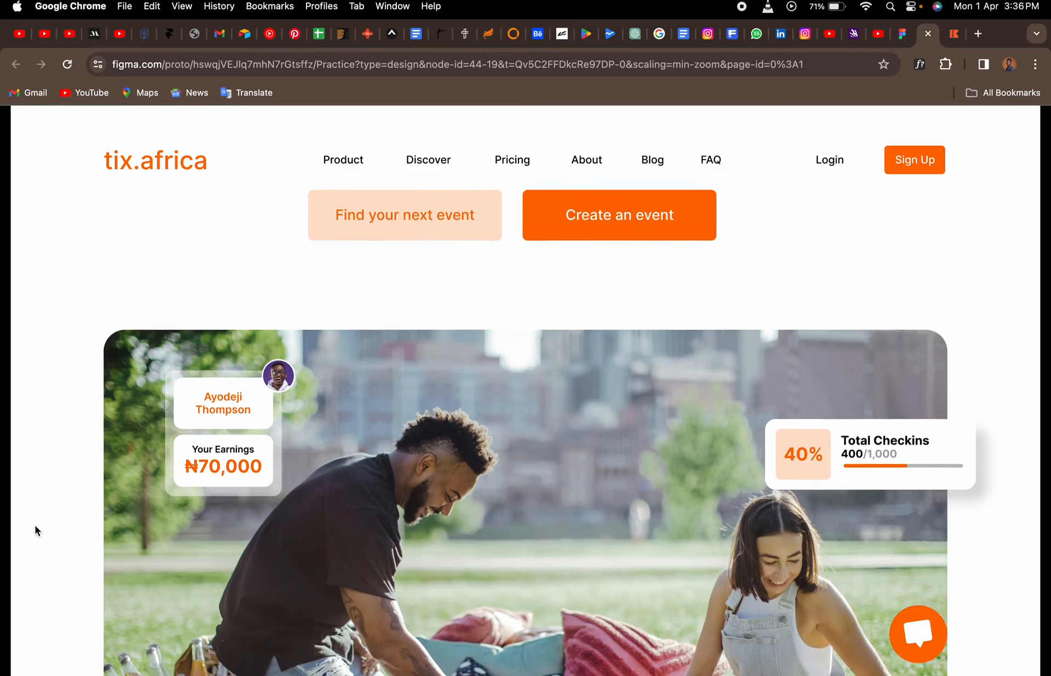
{"action": "scroll", "coordinate": [35, 526], "scroll_direction": "down", "scroll_amount": 15}
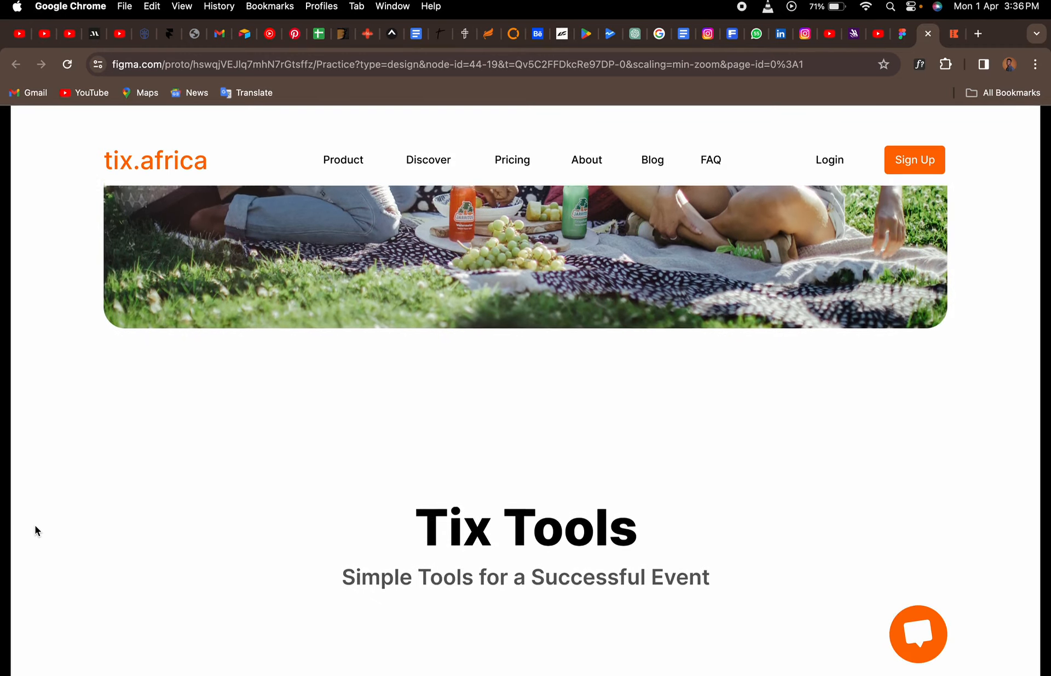
{"action": "scroll", "coordinate": [34, 526], "scroll_direction": "down", "scroll_amount": 5}
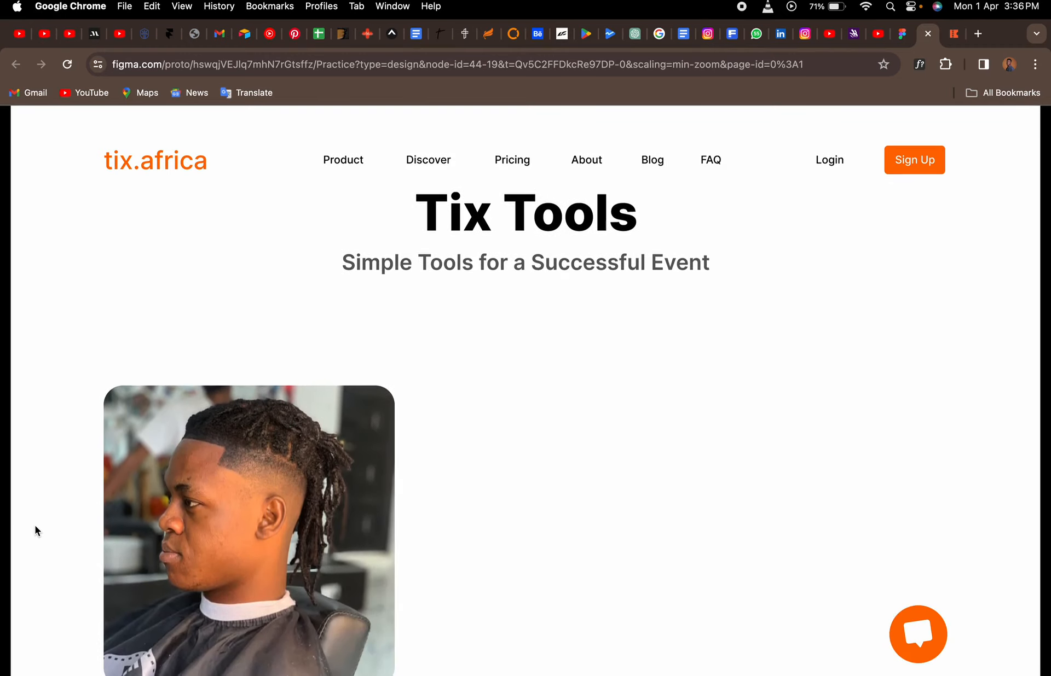
{"action": "scroll", "coordinate": [35, 525], "scroll_direction": "down", "scroll_amount": 4}
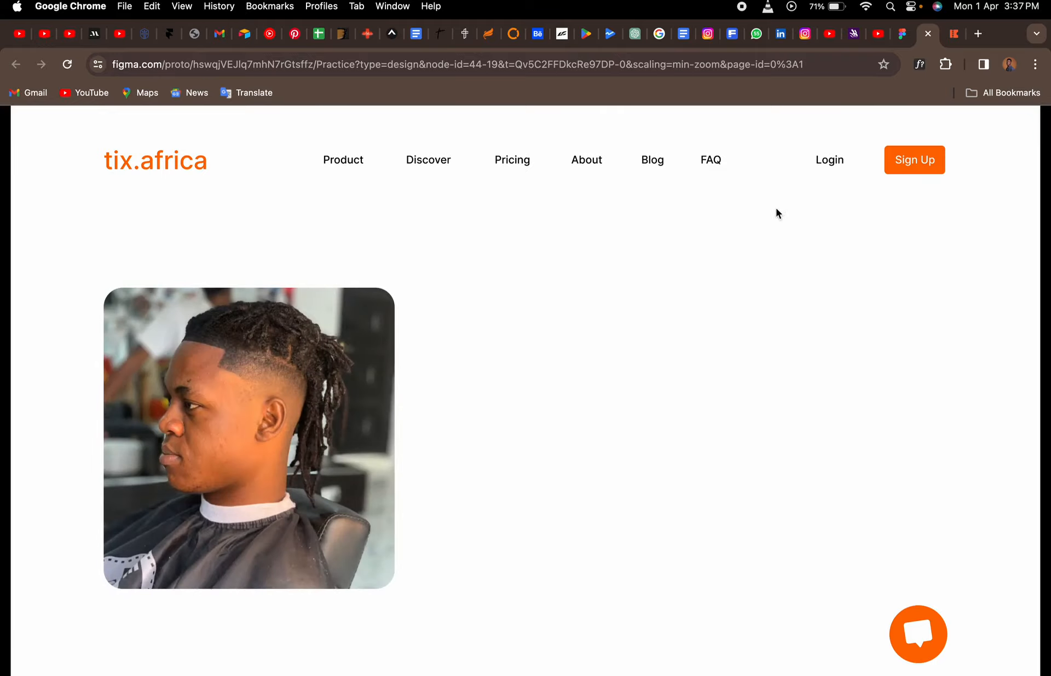
{"action": "left_click", "coordinate": [903, 34]}
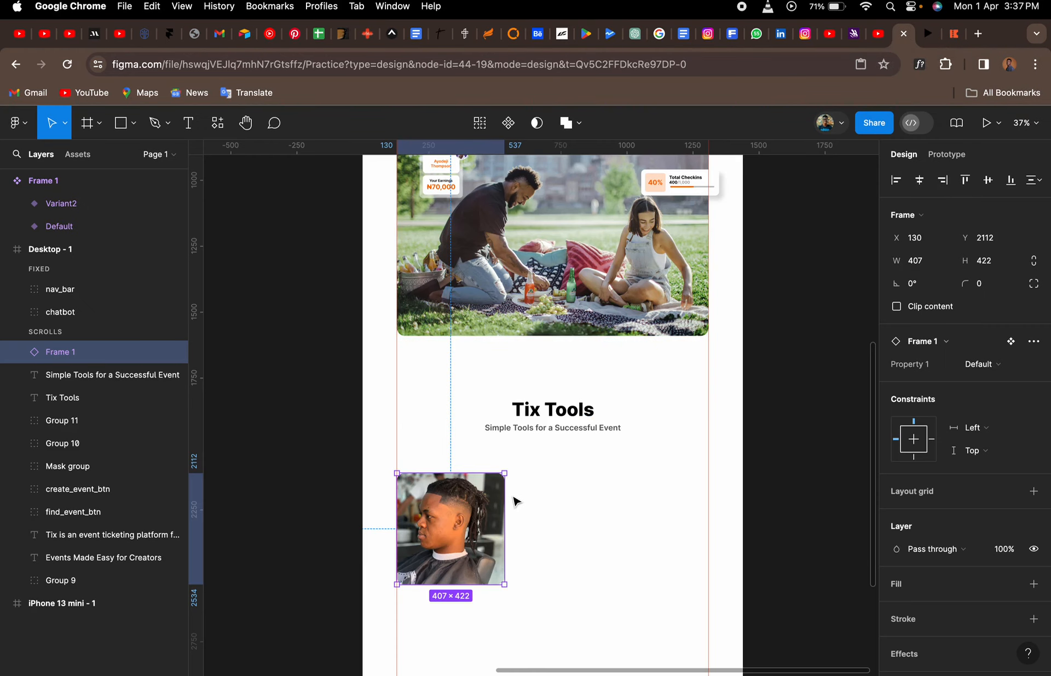
{"action": "scroll", "coordinate": [537, 528], "scroll_direction": "down", "scroll_amount": 3}
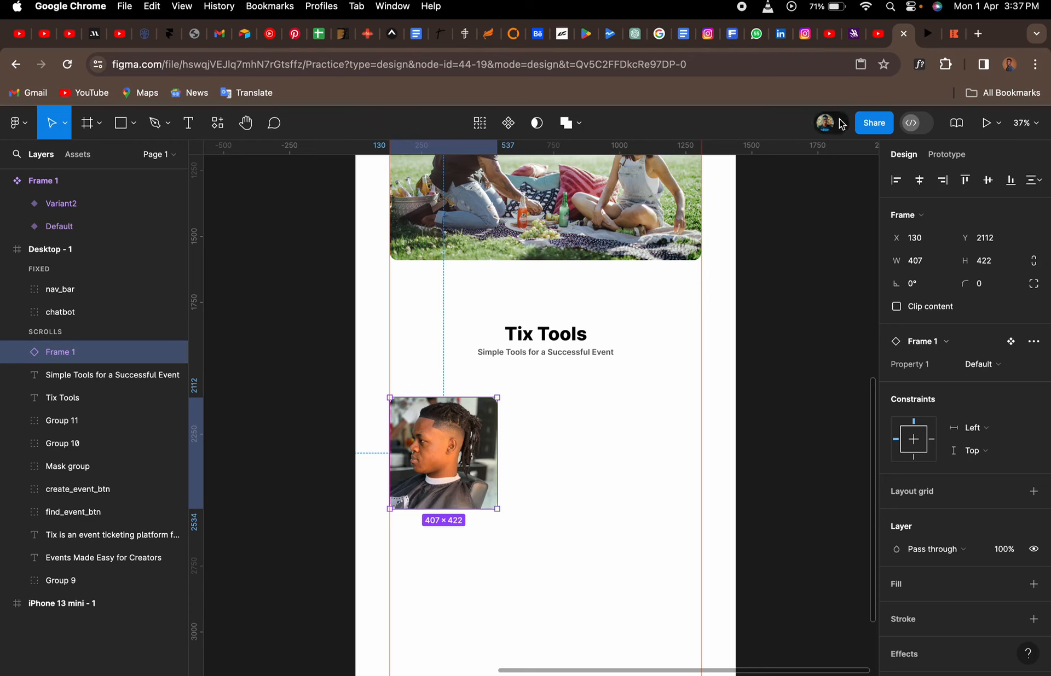
- Examine the Tix Tools cards and their hover effects on the tix.africa page, and return to the Figma design file
{"action": "left_click", "coordinate": [953, 35]}
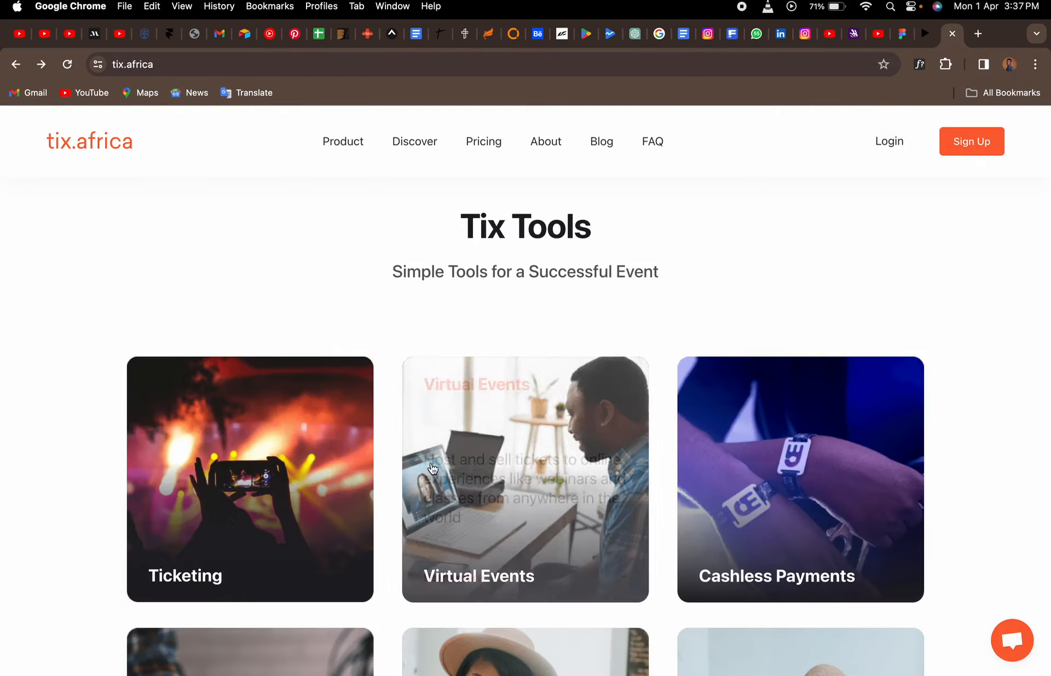
{"action": "scroll", "coordinate": [786, 495], "scroll_direction": "down", "scroll_amount": 5}
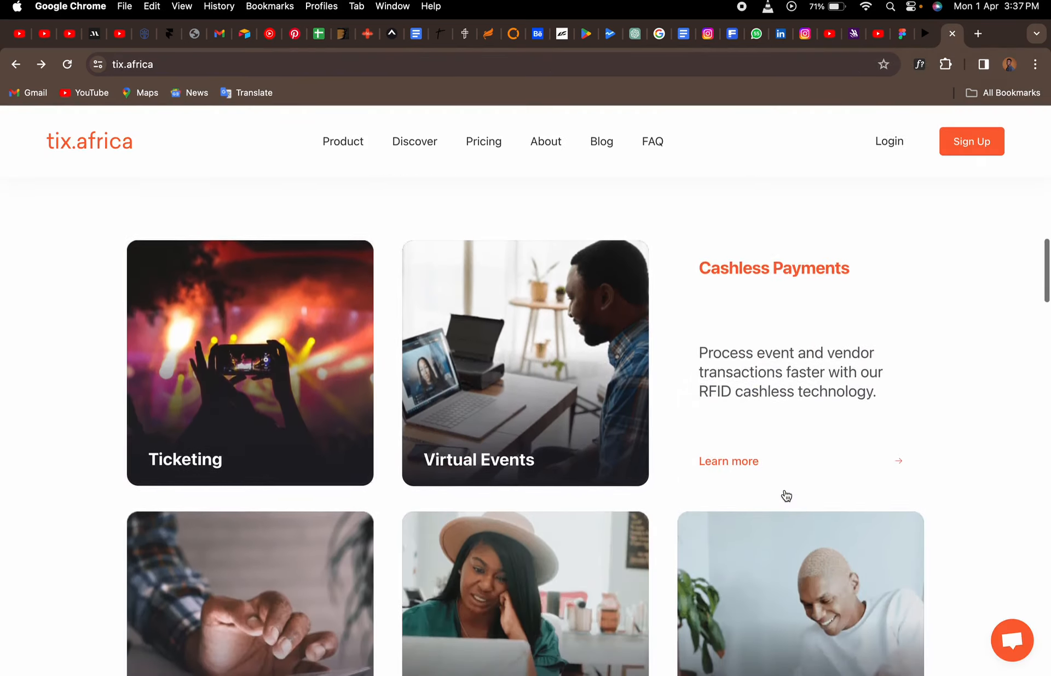
{"action": "scroll", "coordinate": [745, 542], "scroll_direction": "down", "scroll_amount": 3}
{"action": "scroll", "coordinate": [746, 542], "scroll_direction": "up", "scroll_amount": 5}
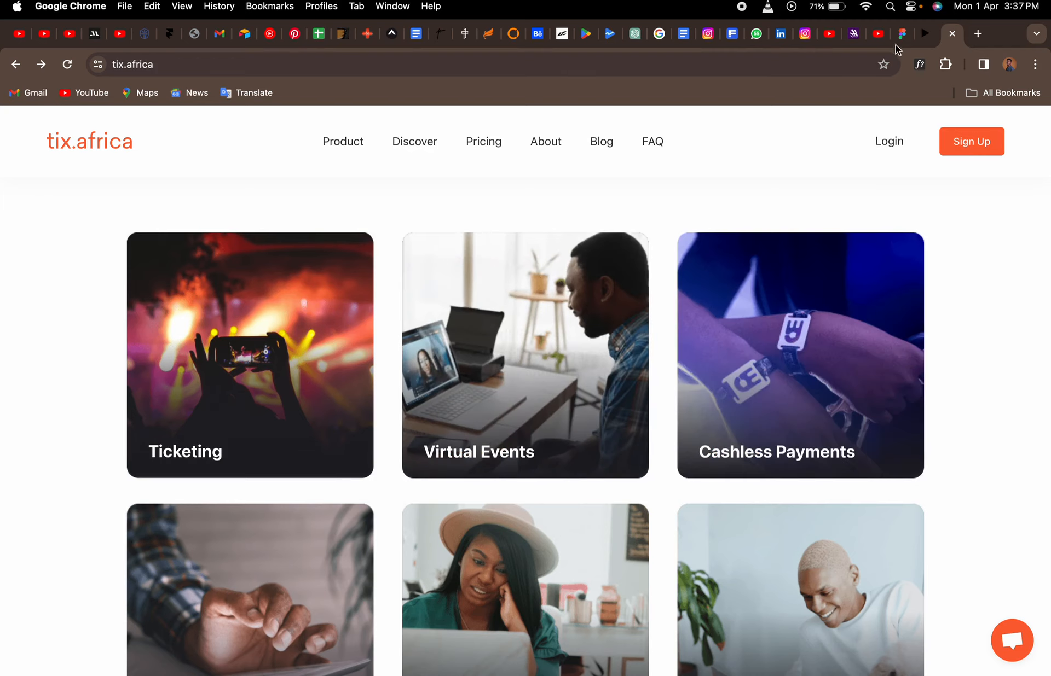
{"action": "left_click", "coordinate": [902, 34]}
- Duplicate the Frame 1 component set beside the original, at X 660, Y -115
{"action": "scroll", "coordinate": [606, 296], "scroll_direction": "down", "scroll_amount": 5}
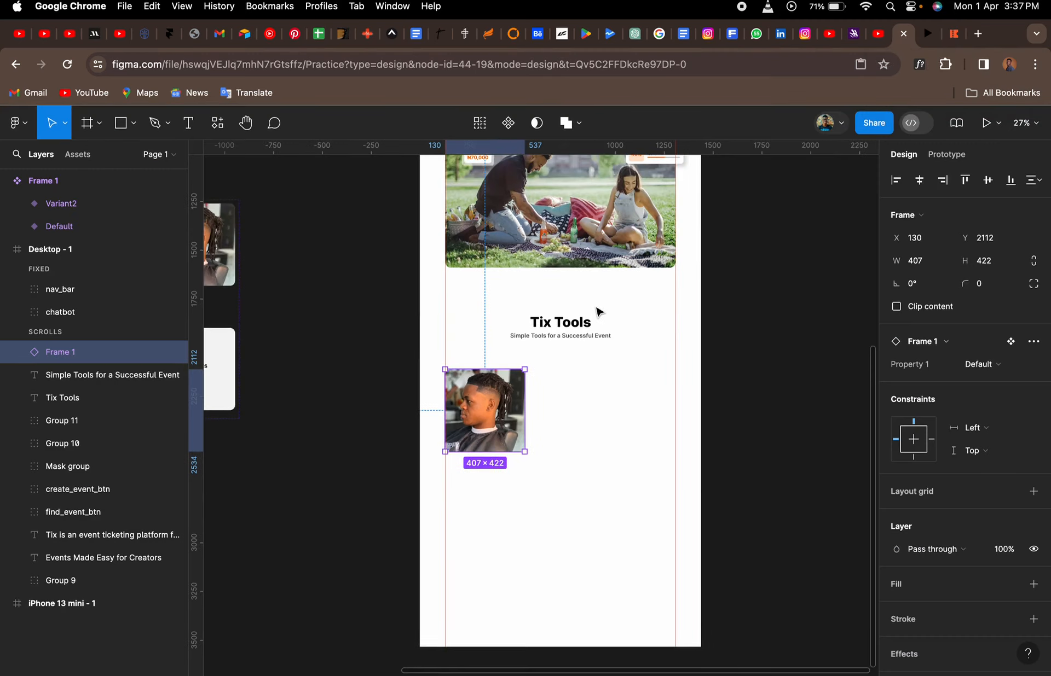
{"action": "scroll", "coordinate": [599, 312], "scroll_direction": "left", "scroll_amount": 3}
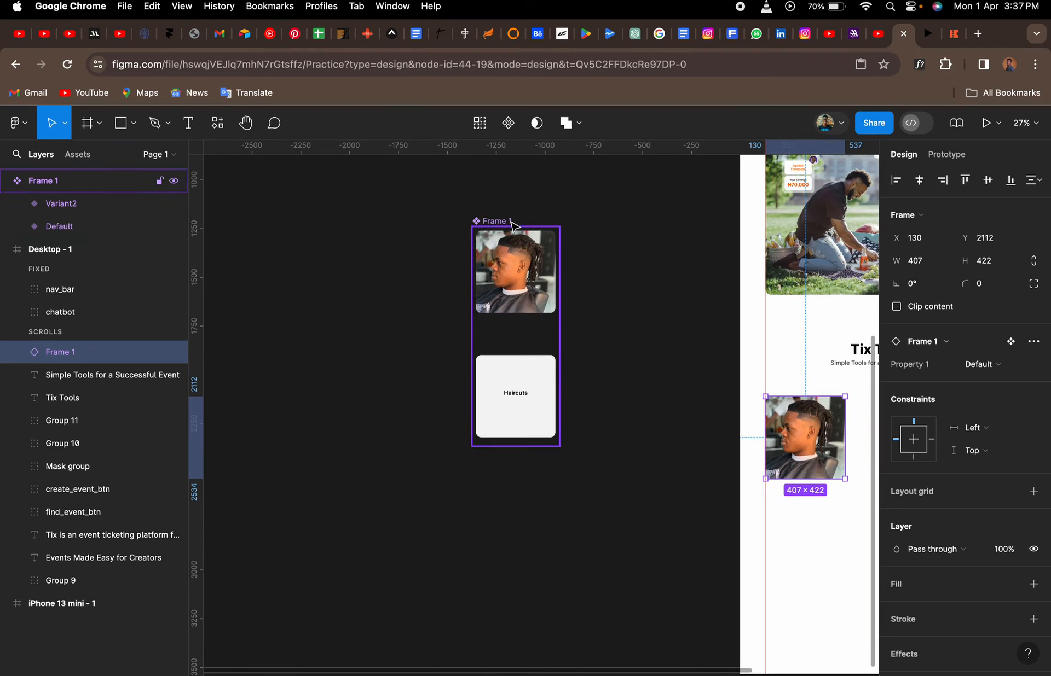
{"action": "left_click", "coordinate": [510, 223]}
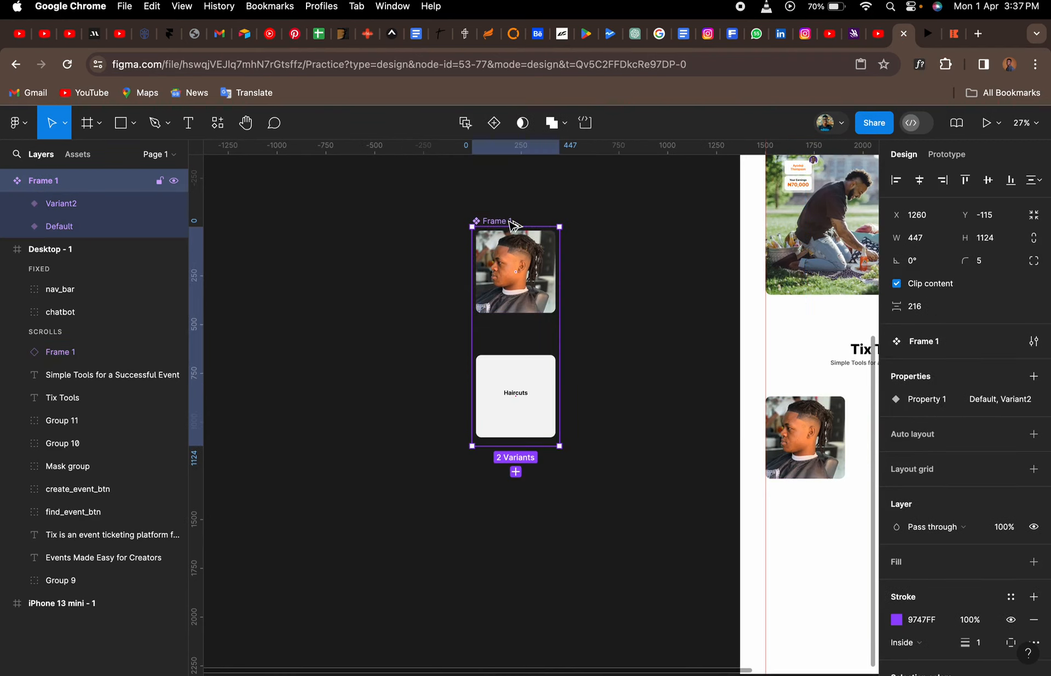
{"action": "left_click_drag", "start_coordinate": [512, 224], "coordinate": [390, 230]}
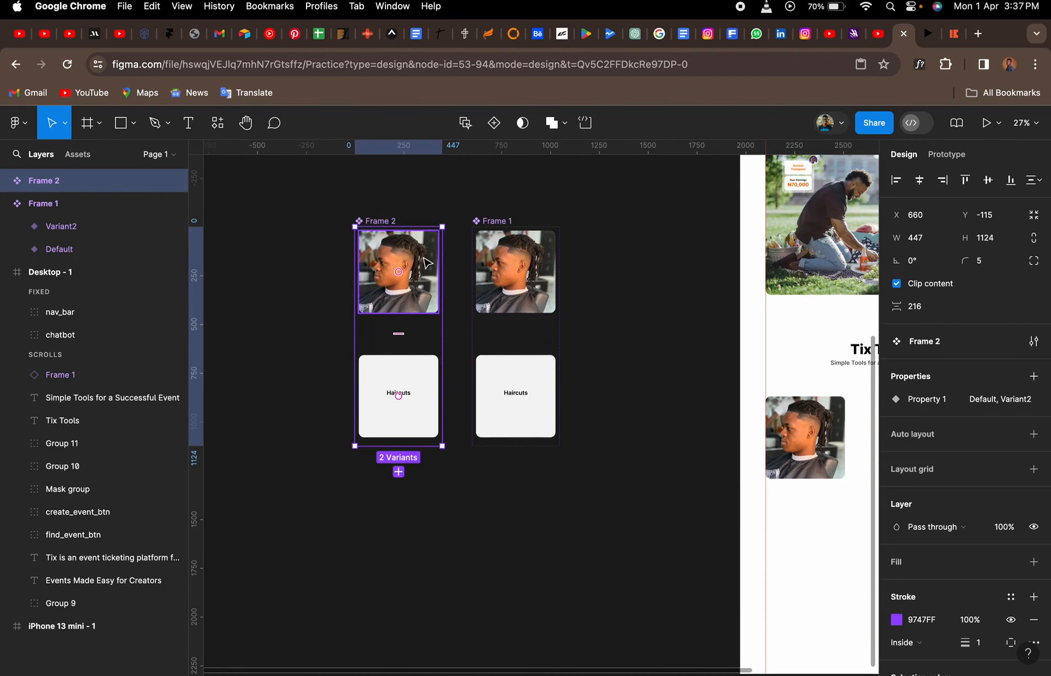
- Replace the photo in the Default variant of Frame 2 with the fourth WhatsApp JPEG in Downloads, and collapse its layer groups
{"action": "double_click", "coordinate": [424, 262]}
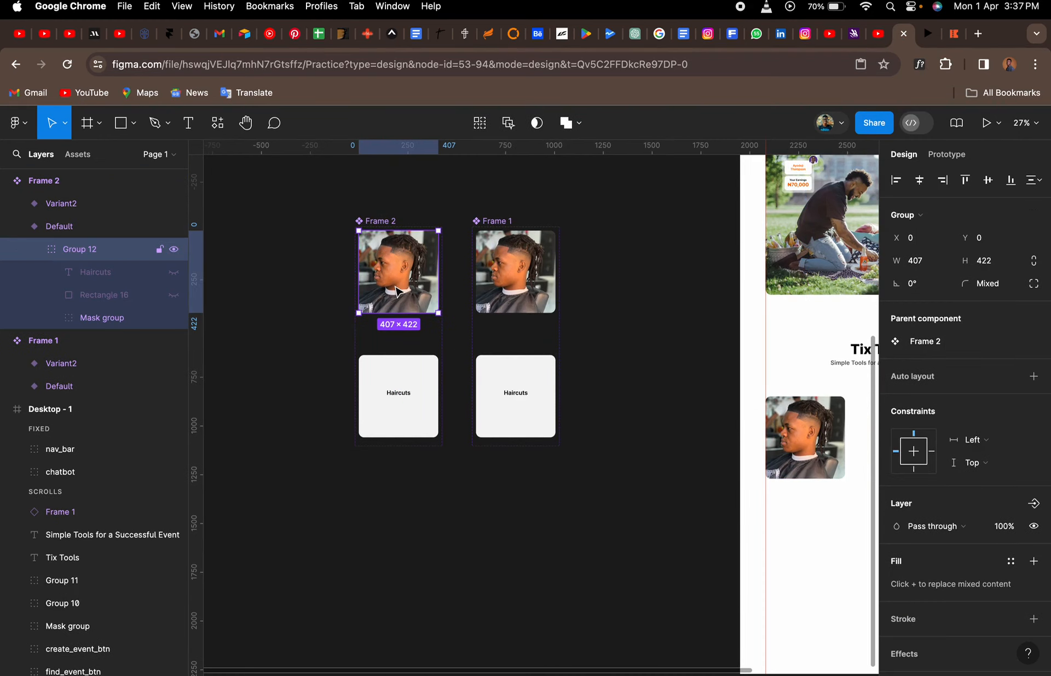
{"action": "scroll", "coordinate": [397, 291], "scroll_direction": "up", "scroll_amount": 5}
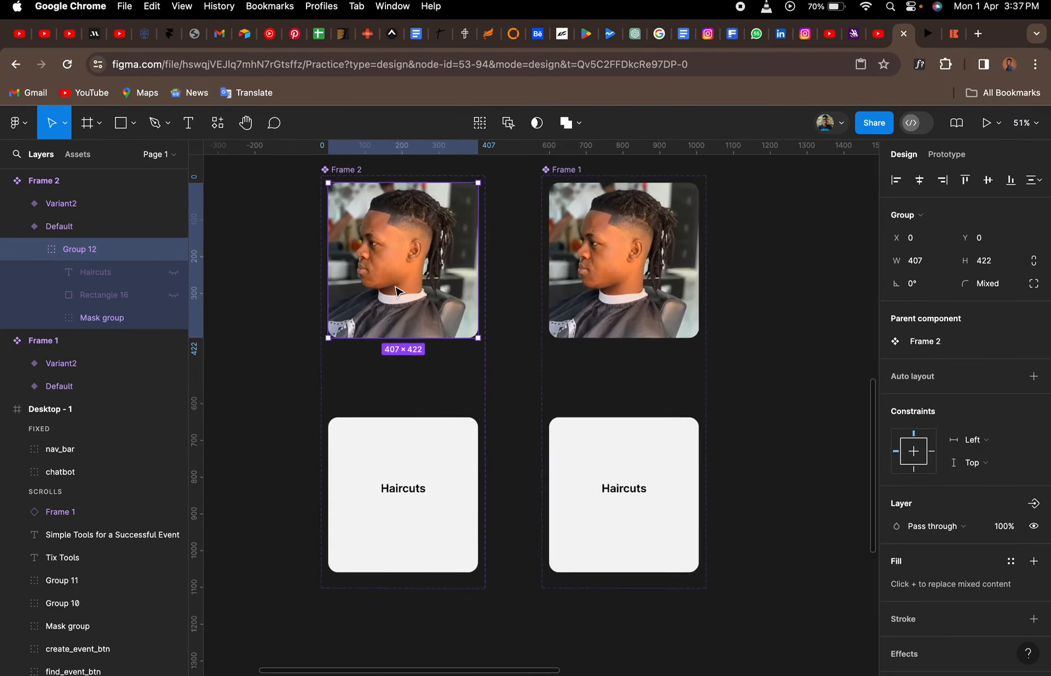
{"action": "scroll", "coordinate": [398, 291], "scroll_direction": "up", "scroll_amount": 2}
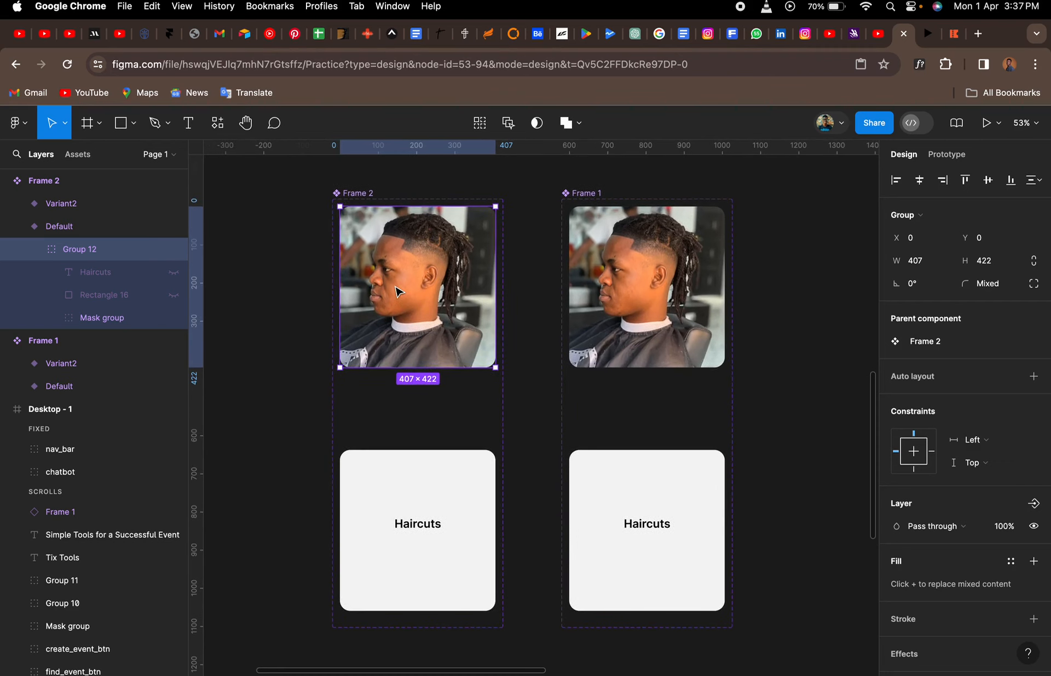
{"action": "left_click", "coordinate": [398, 292]}
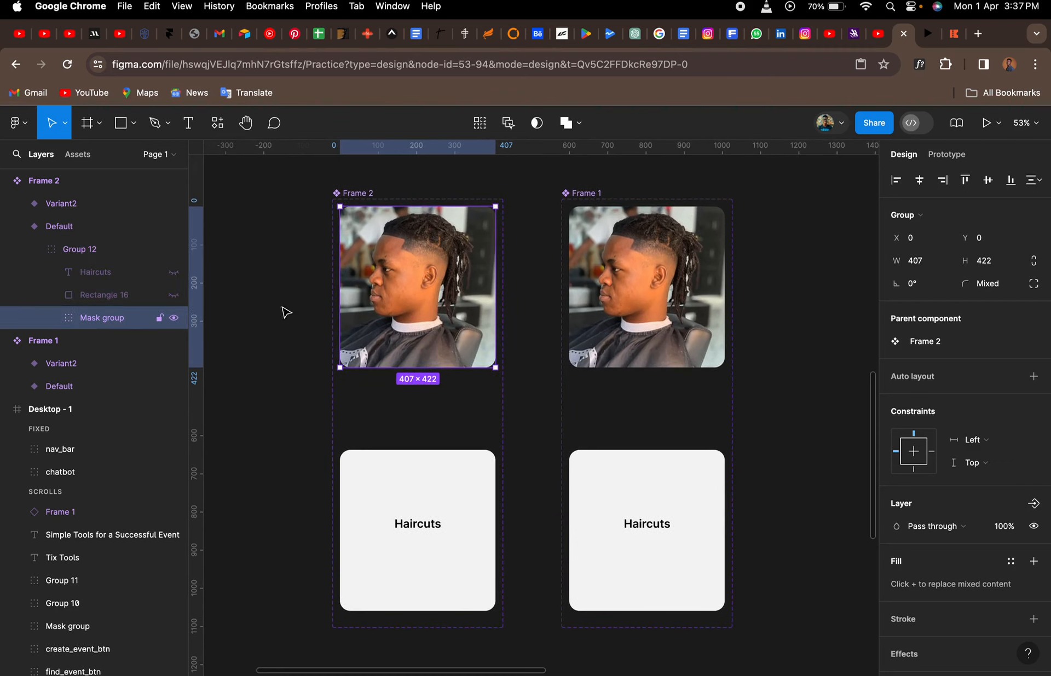
{"action": "left_click", "coordinate": [51, 319]}
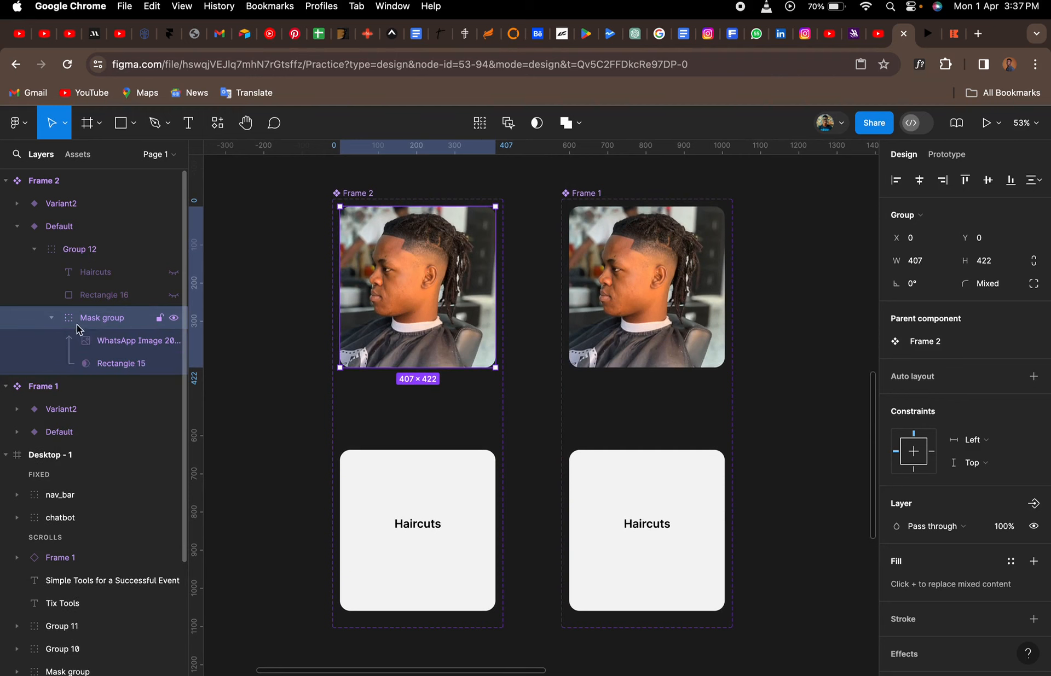
{"action": "left_click", "coordinate": [107, 341]}
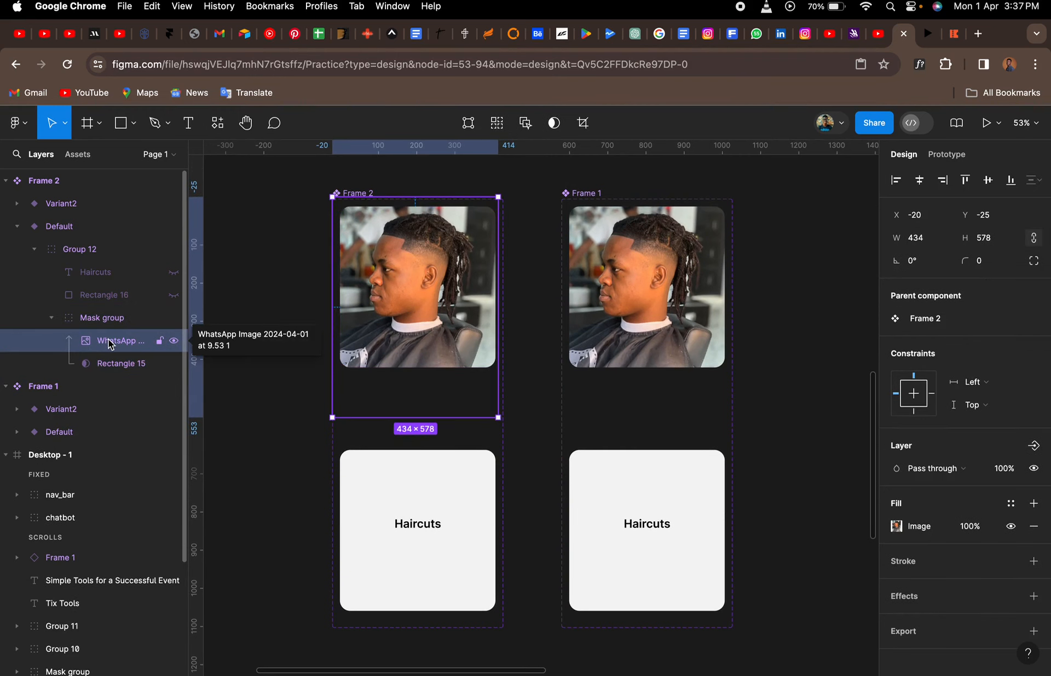
{"action": "key", "text": "ctrl+Left"}
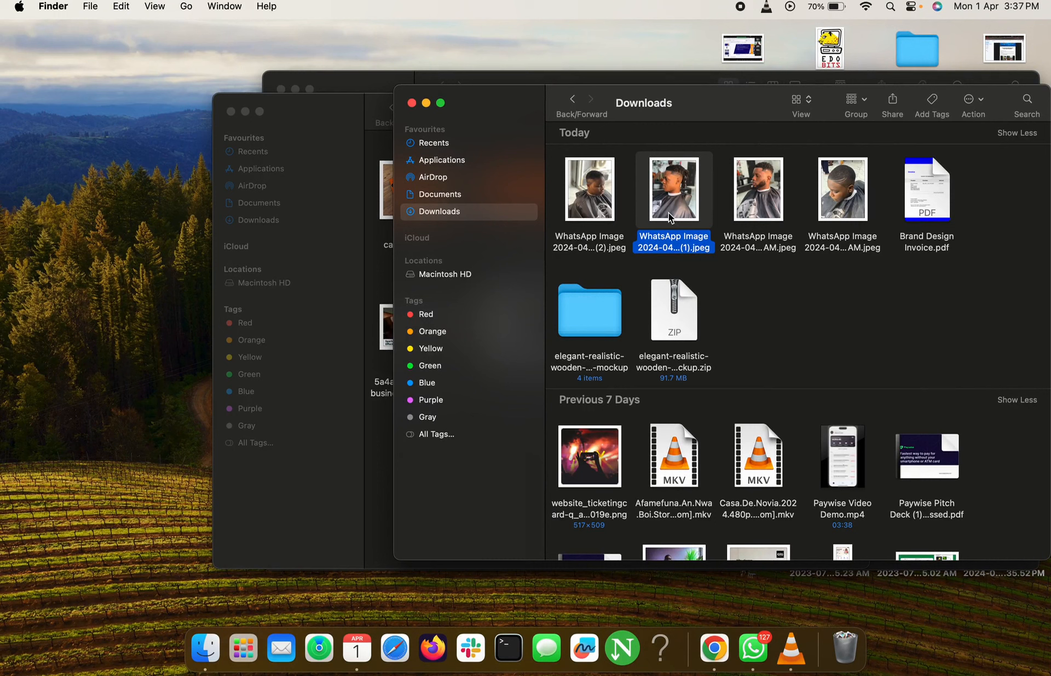
{"action": "left_click", "coordinate": [852, 205]}
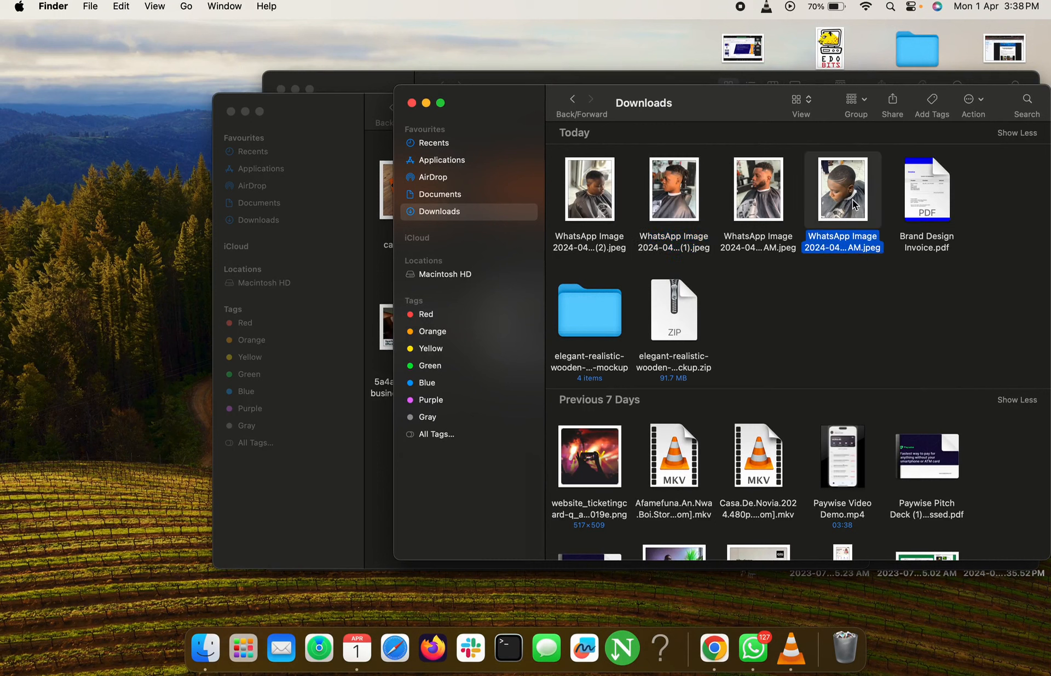
{"action": "key", "text": "ctrl+Right"}
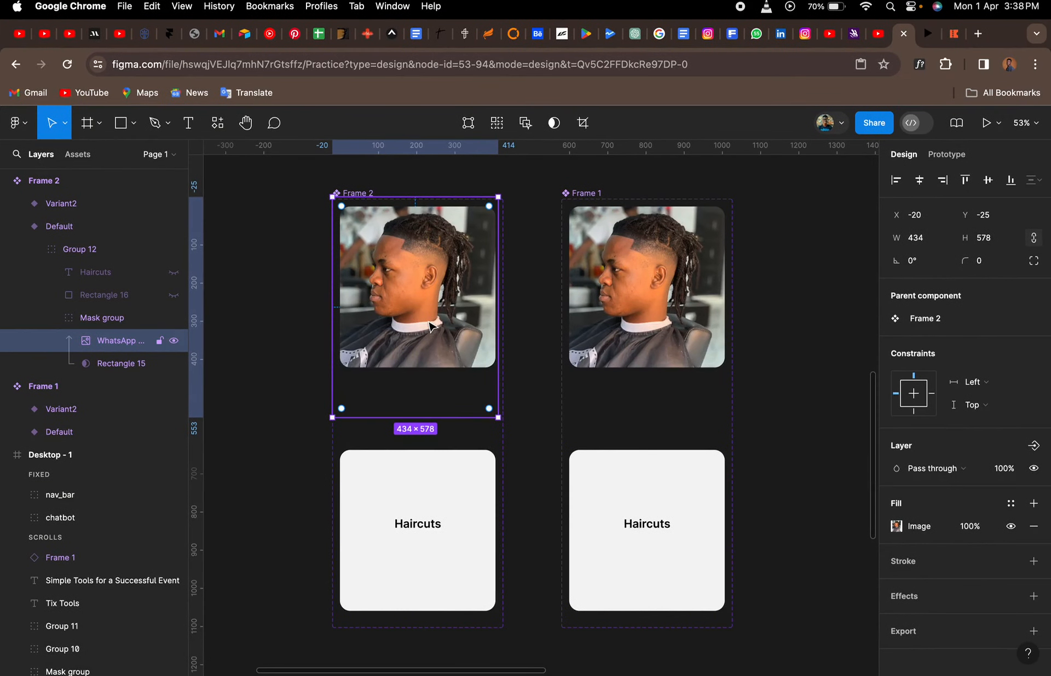
{"action": "key", "text": "super+v"}
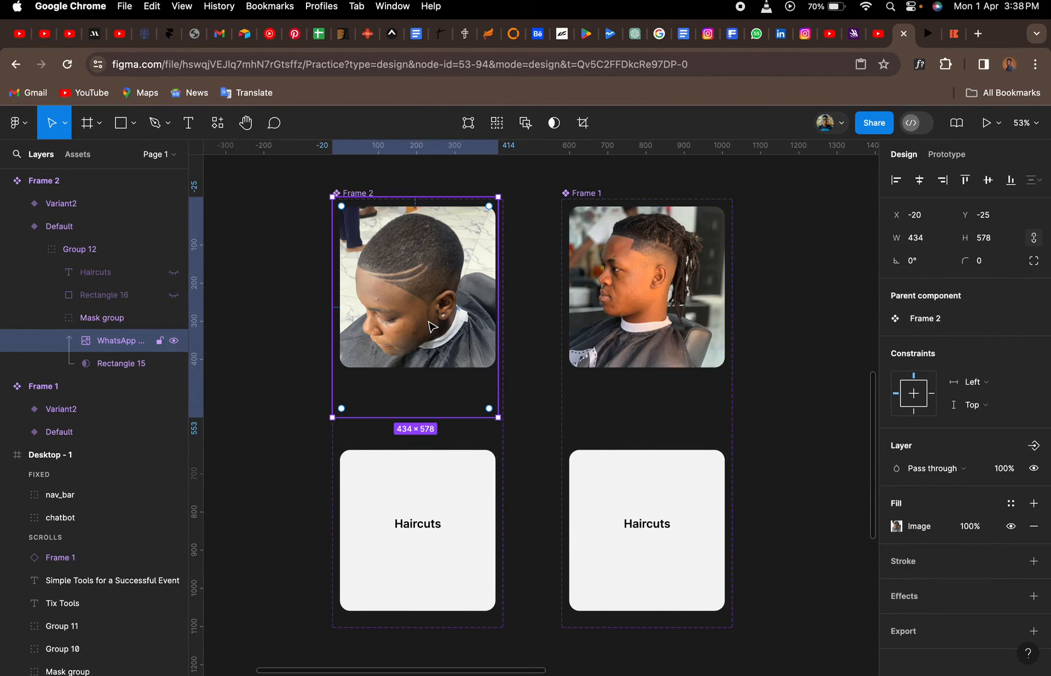
{"action": "left_click", "coordinate": [89, 322]}
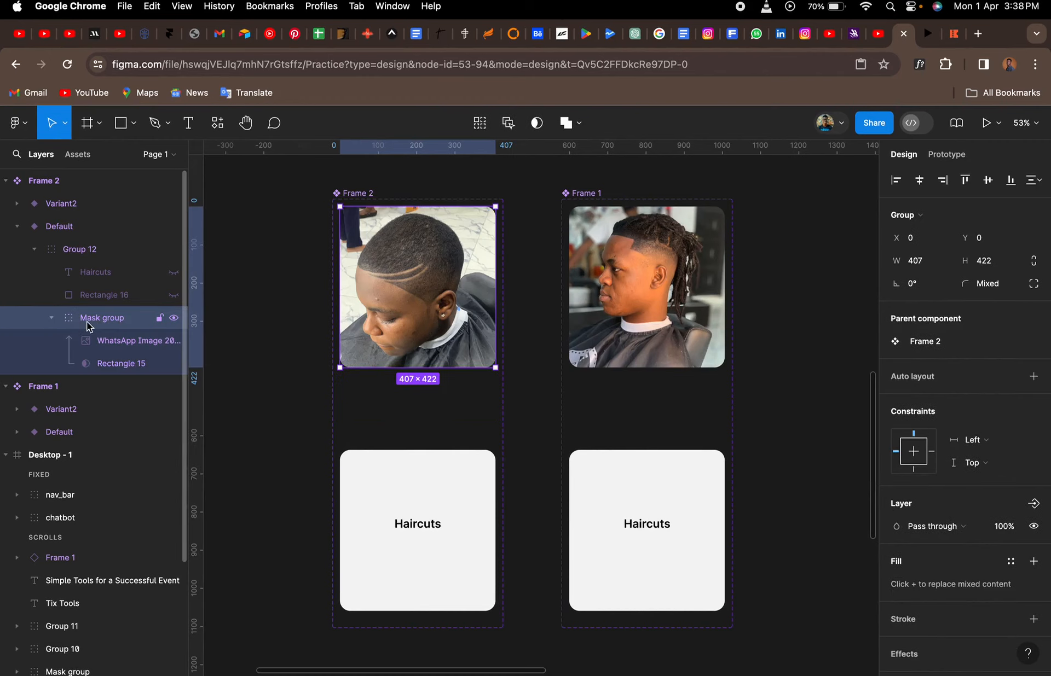
{"action": "left_click", "coordinate": [52, 318]}
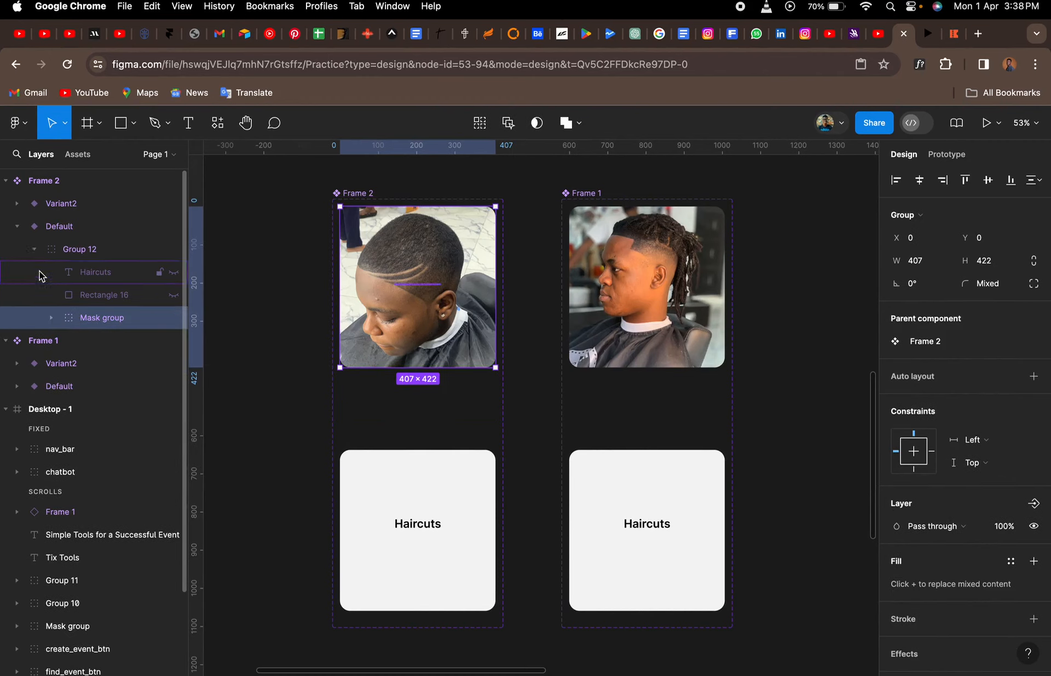
{"action": "left_click", "coordinate": [35, 253]}
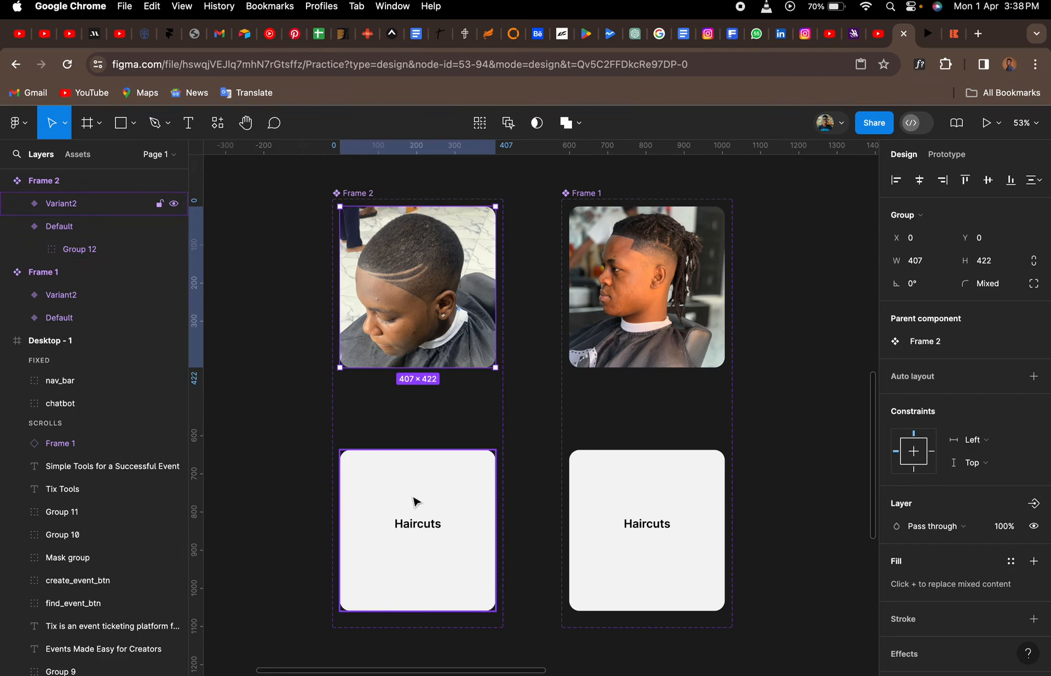
- Change the label in Variant2 of Frame 2 to "Girls Haircuts" and center it horizontally on the card
{"action": "left_click", "coordinate": [416, 531]}
{"action": "left_click", "coordinate": [415, 530]}
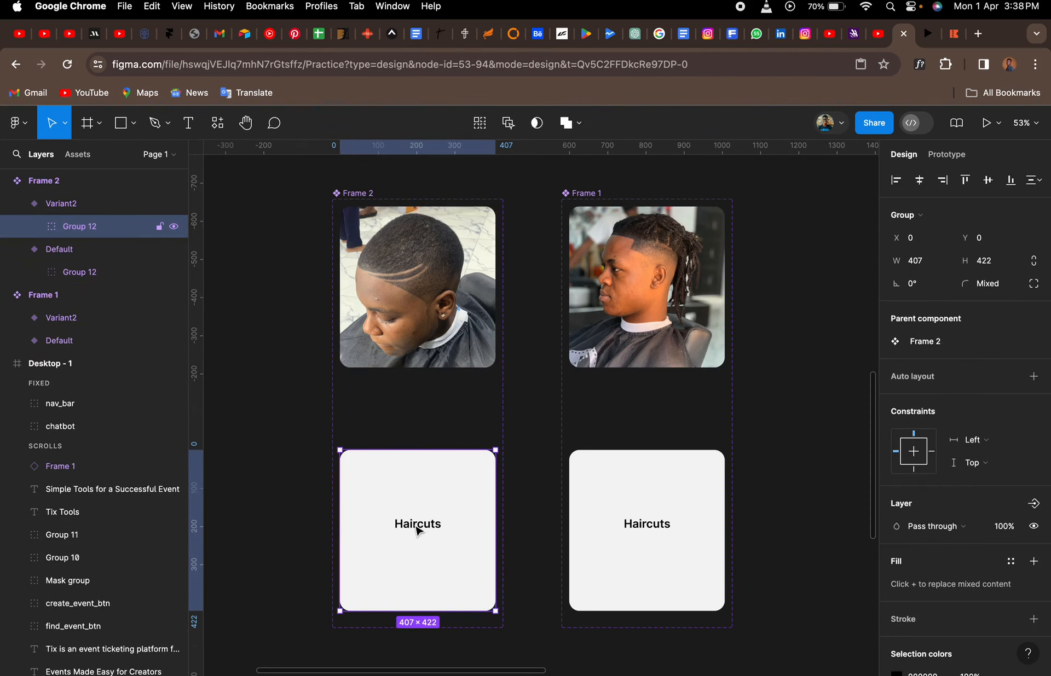
{"action": "left_click", "coordinate": [417, 530]}
{"action": "double_click", "coordinate": [415, 524]}
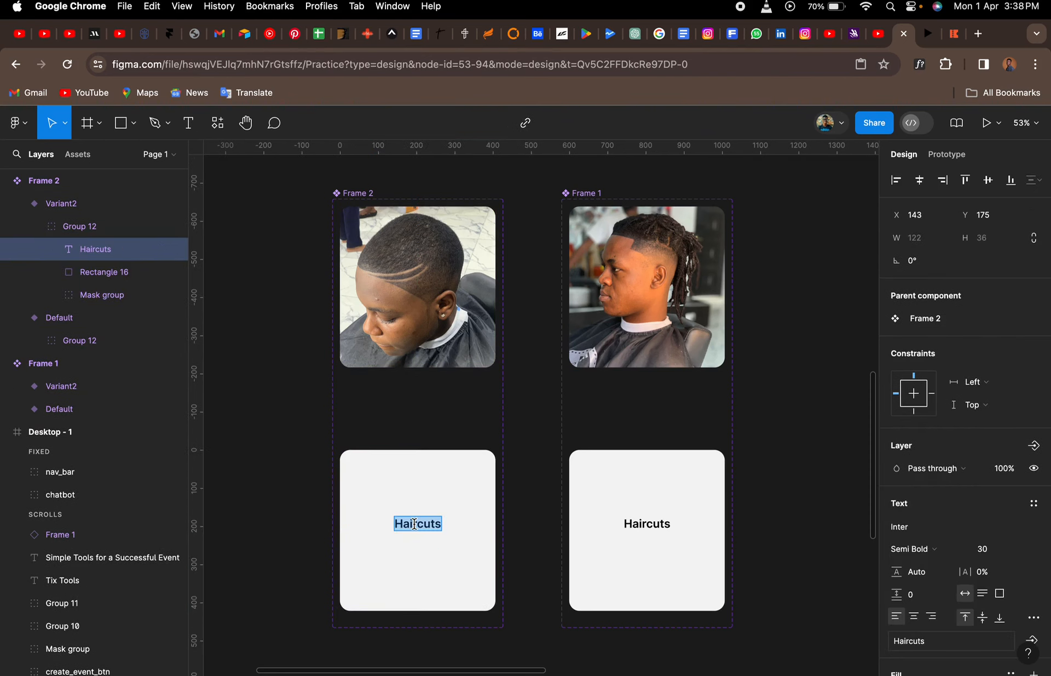
{"action": "left_click", "coordinate": [415, 524]}
{"action": "left_click", "coordinate": [395, 524]}
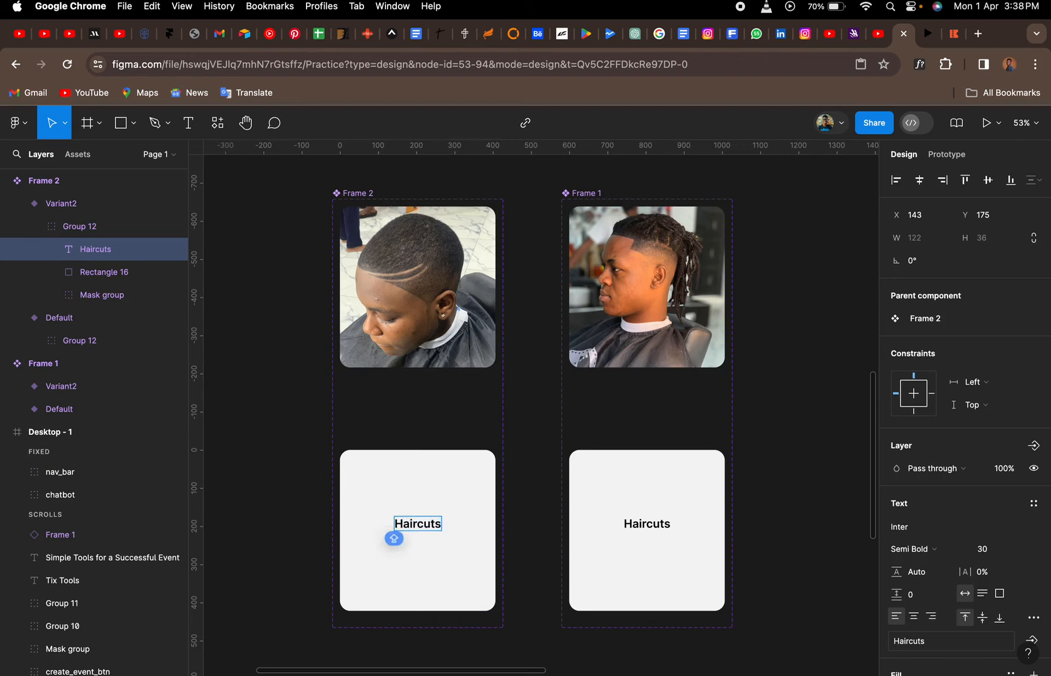
{"action": "type", "text": "Girls"}
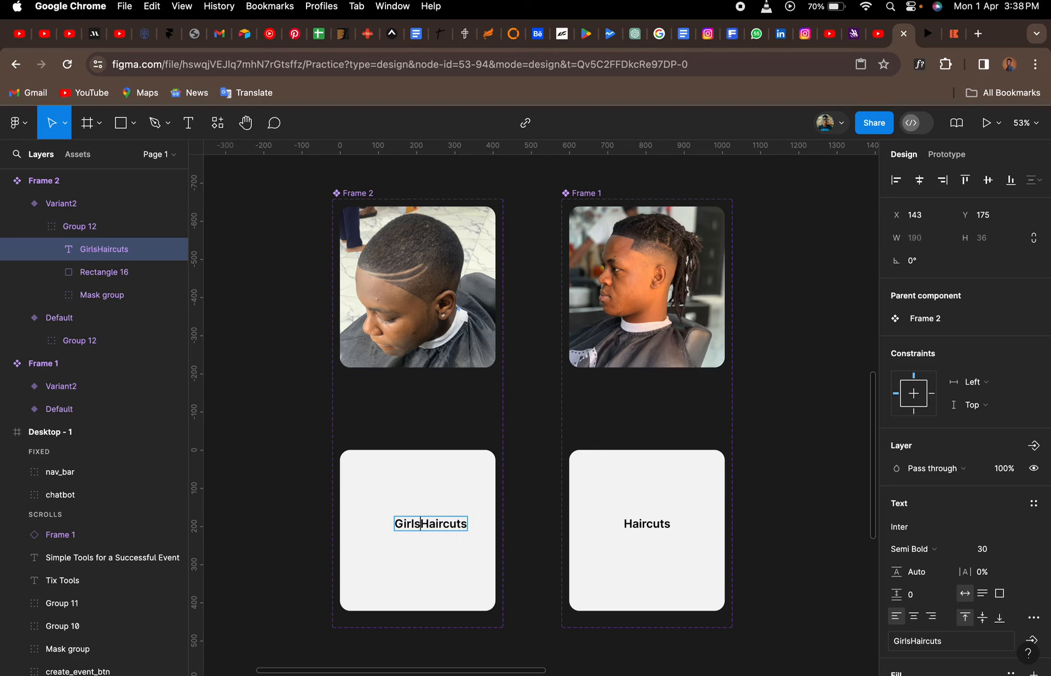
{"action": "key", "text": "Escape"}
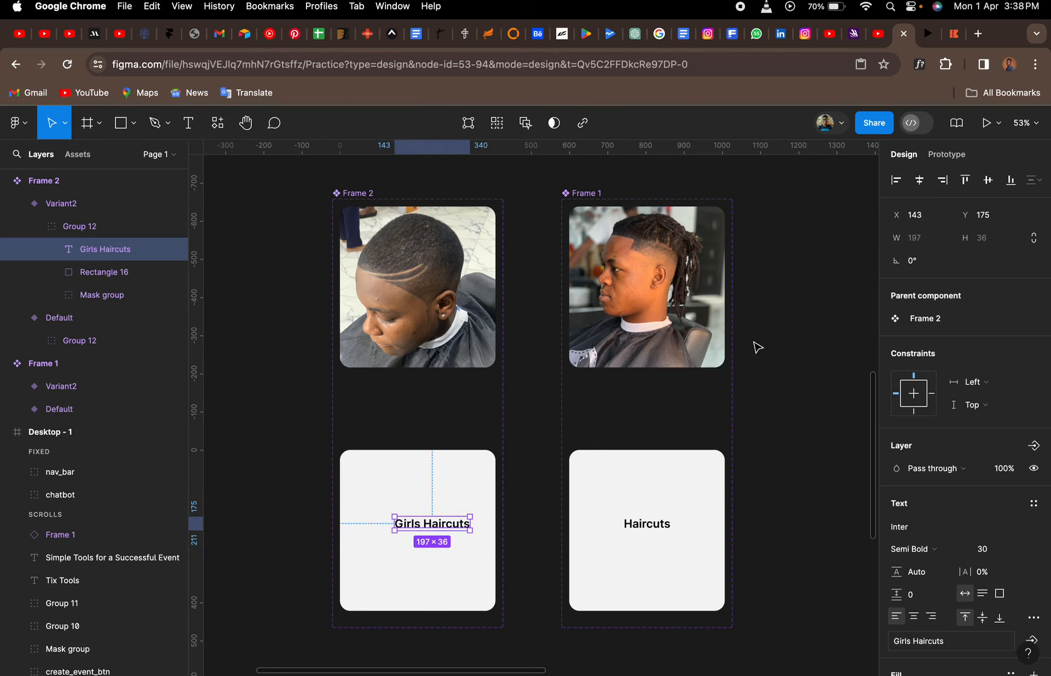
{"action": "left_click", "coordinate": [924, 182]}
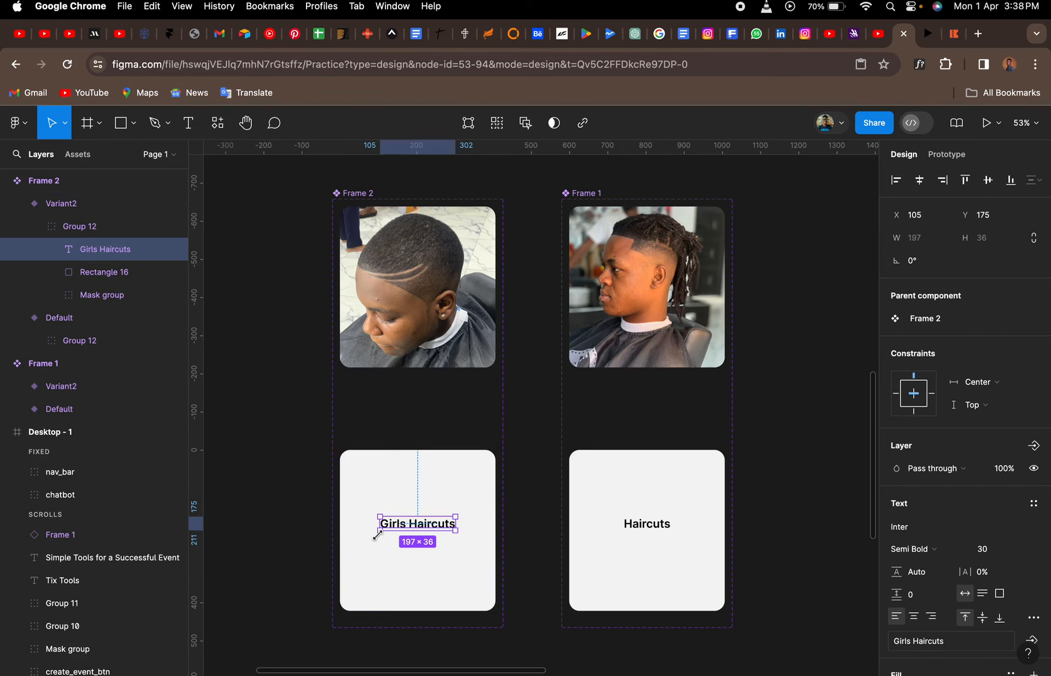
- Set the fill of the rectangle behind the "Girls Haircuts" label to the muted red B06464
{"action": "left_click", "coordinate": [387, 489]}
{"action": "double_click", "coordinate": [388, 489]}
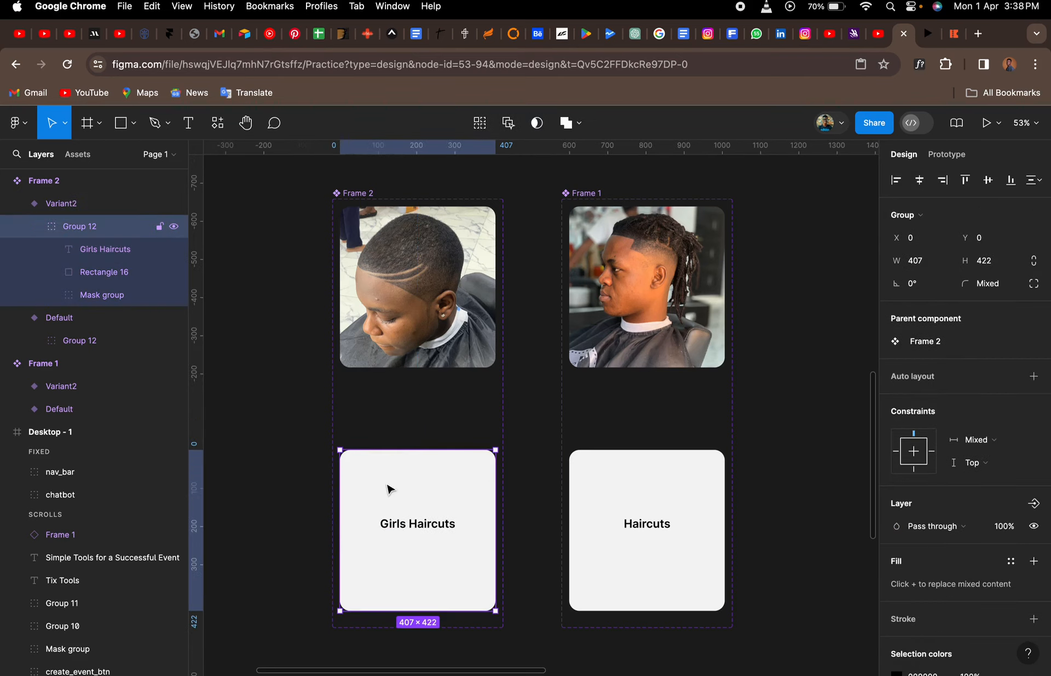
{"action": "double_click", "coordinate": [388, 489]}
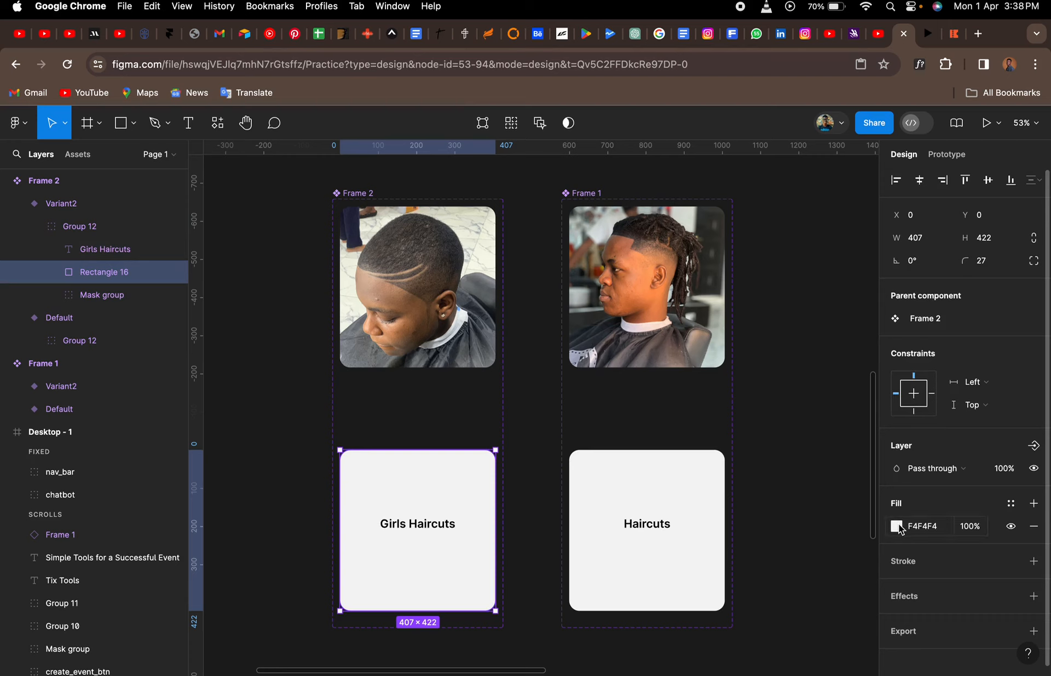
{"action": "left_click", "coordinate": [896, 526]}
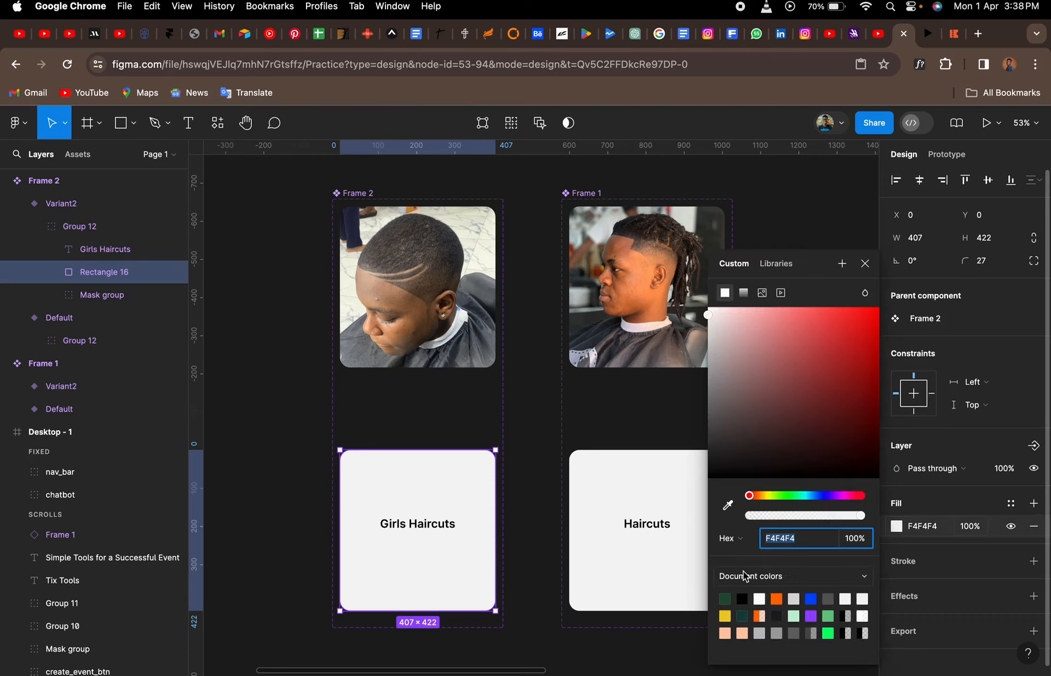
{"action": "left_click_drag", "start_coordinate": [707, 320], "coordinate": [720, 294]}
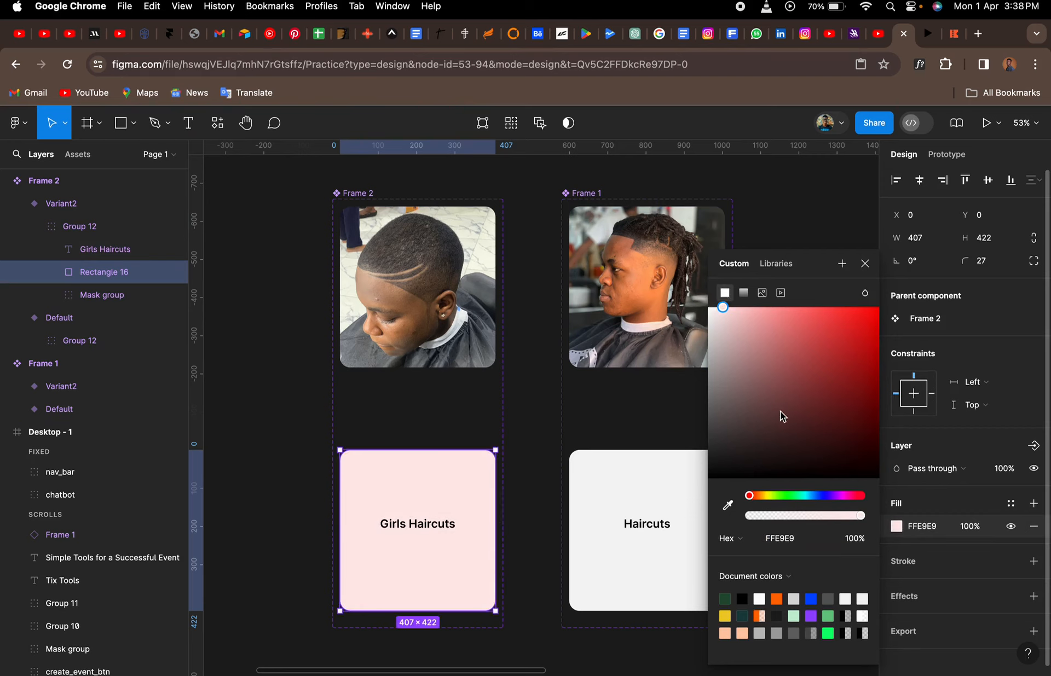
{"action": "left_click", "coordinate": [782, 362]}
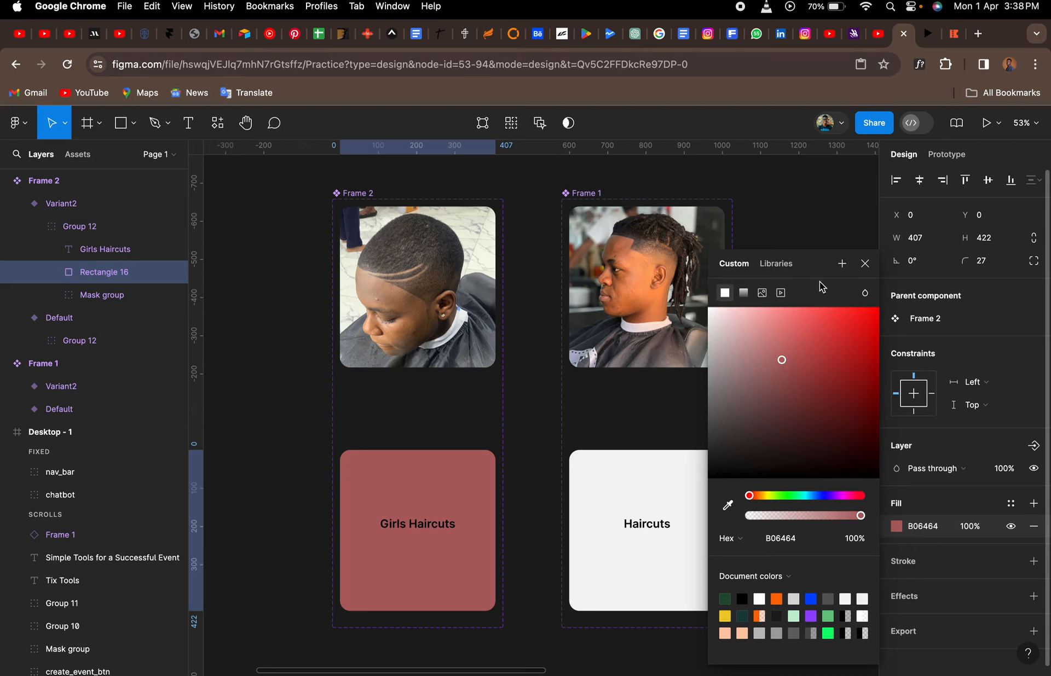
{"action": "left_click", "coordinate": [863, 264]}
{"action": "left_click", "coordinate": [820, 375]}
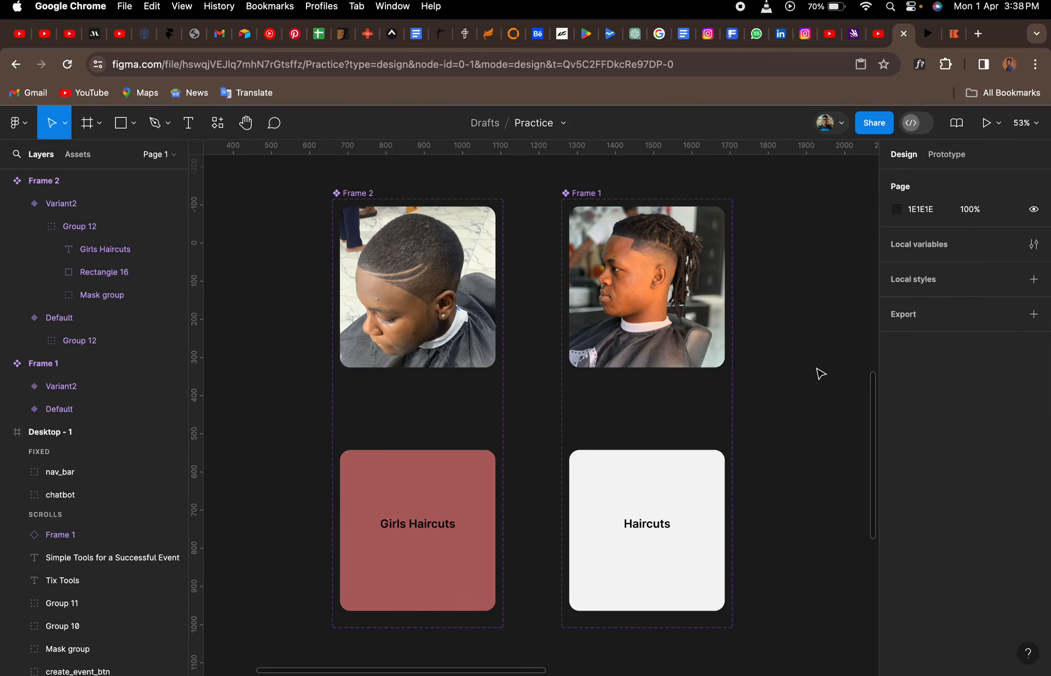
- Place an instance of the Frame 2 local component beside the first Tix Tools card on Desktop - 1, at about X 707, Y 2143
{"action": "left_click", "coordinate": [77, 154]}
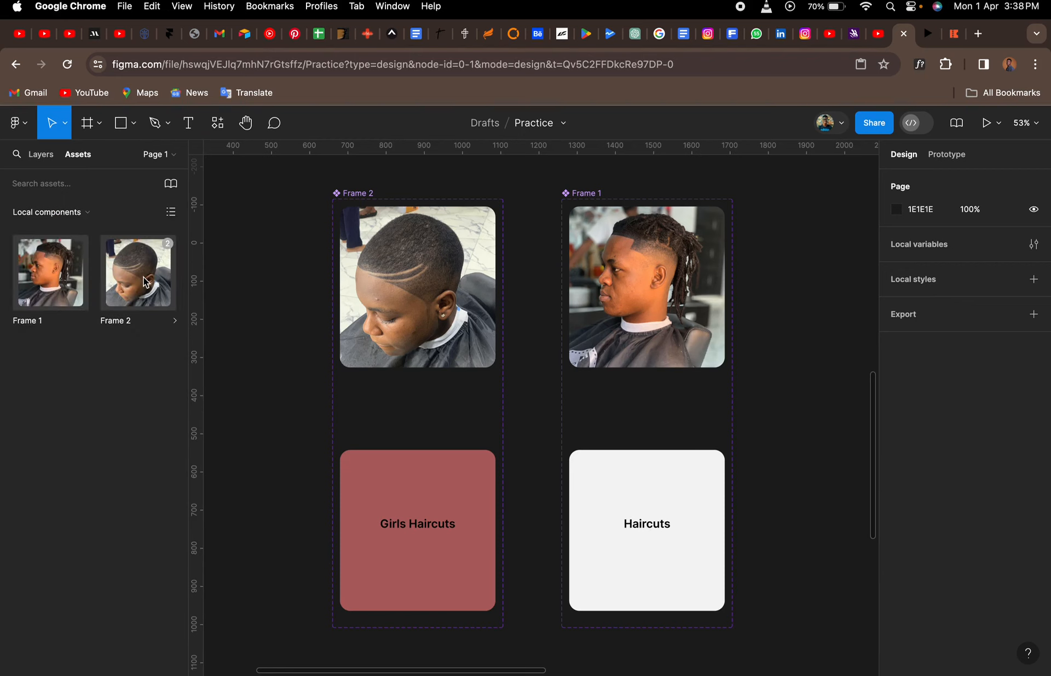
{"action": "scroll", "coordinate": [456, 326], "scroll_direction": "down", "scroll_amount": 8}
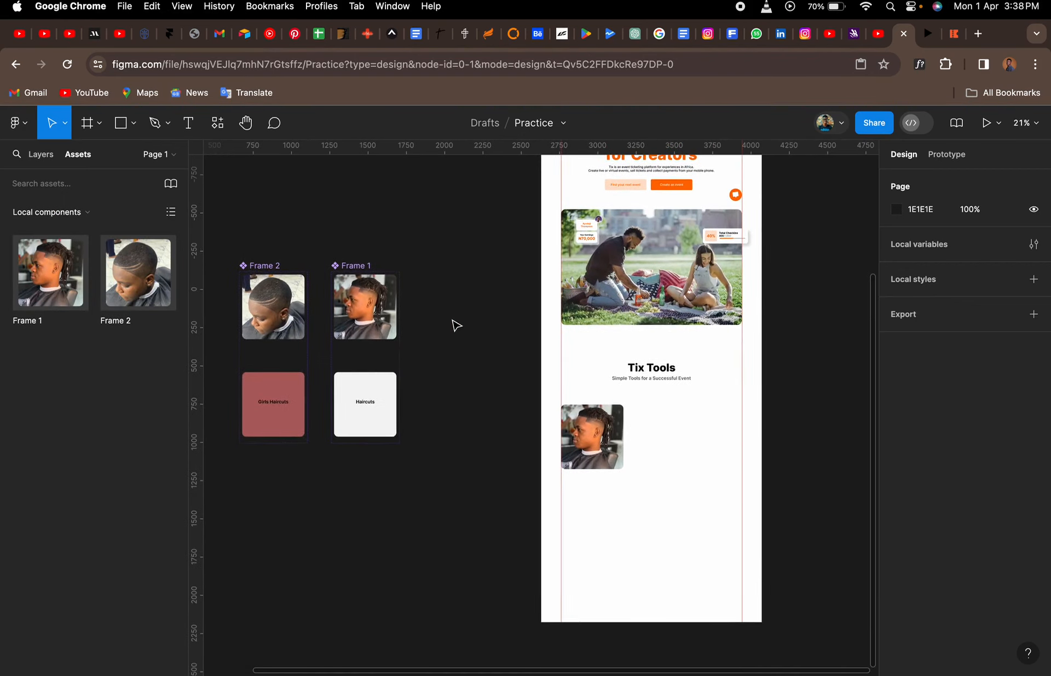
{"action": "left_click_drag", "start_coordinate": [155, 290], "coordinate": [687, 456]}
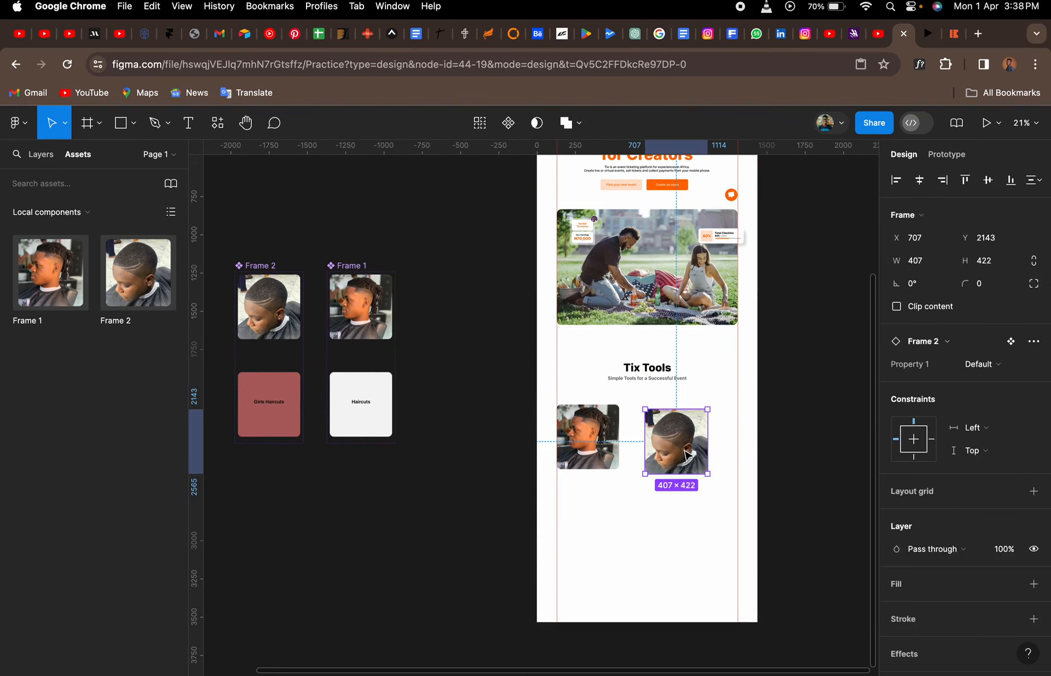
- Move the Frame 2 instance next to the first Tix Tools card, level with its top edge, at X 571, Y 2112
{"action": "scroll", "coordinate": [686, 454], "scroll_direction": "up", "scroll_amount": 5}
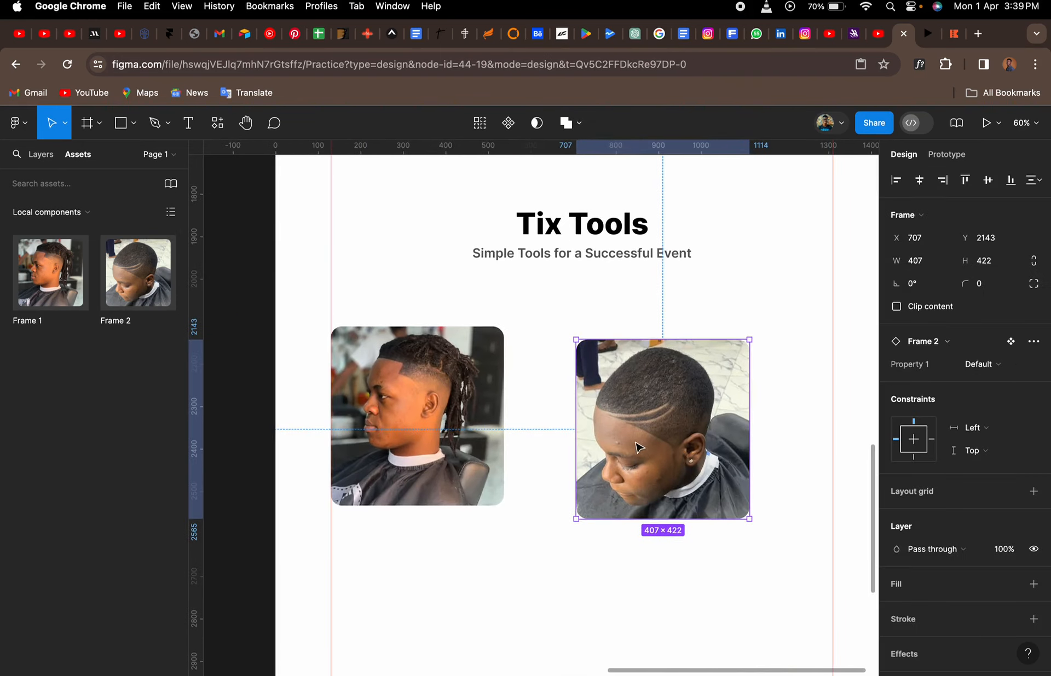
{"action": "left_click", "coordinate": [613, 427]}
{"action": "left_click_drag", "start_coordinate": [613, 427], "coordinate": [580, 419]}
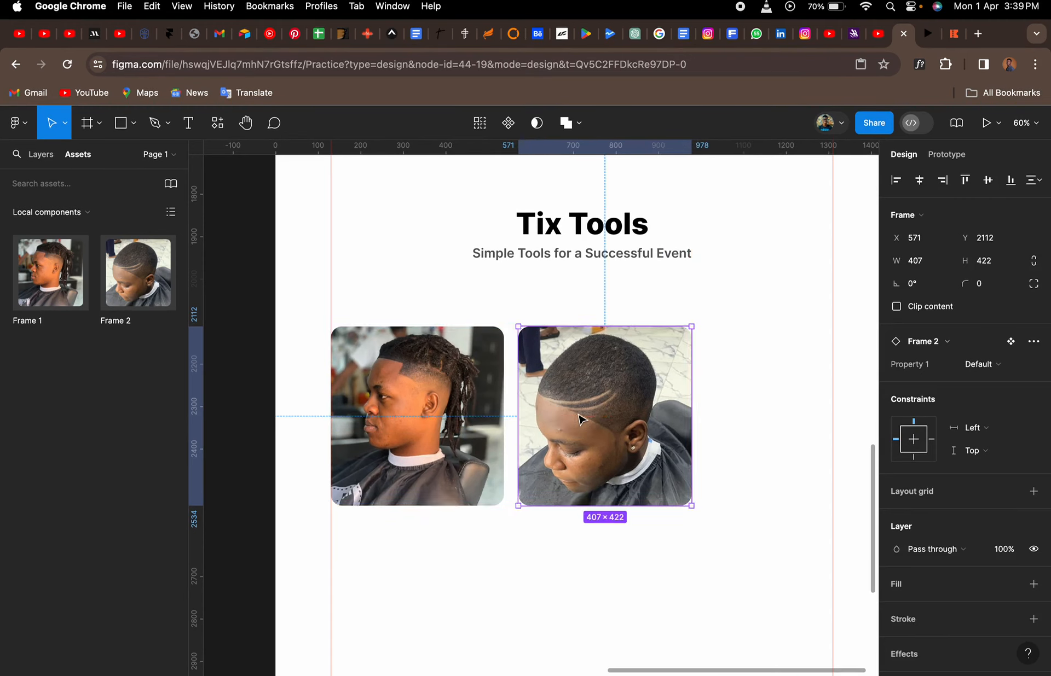
{"action": "left_click", "coordinate": [41, 160]}
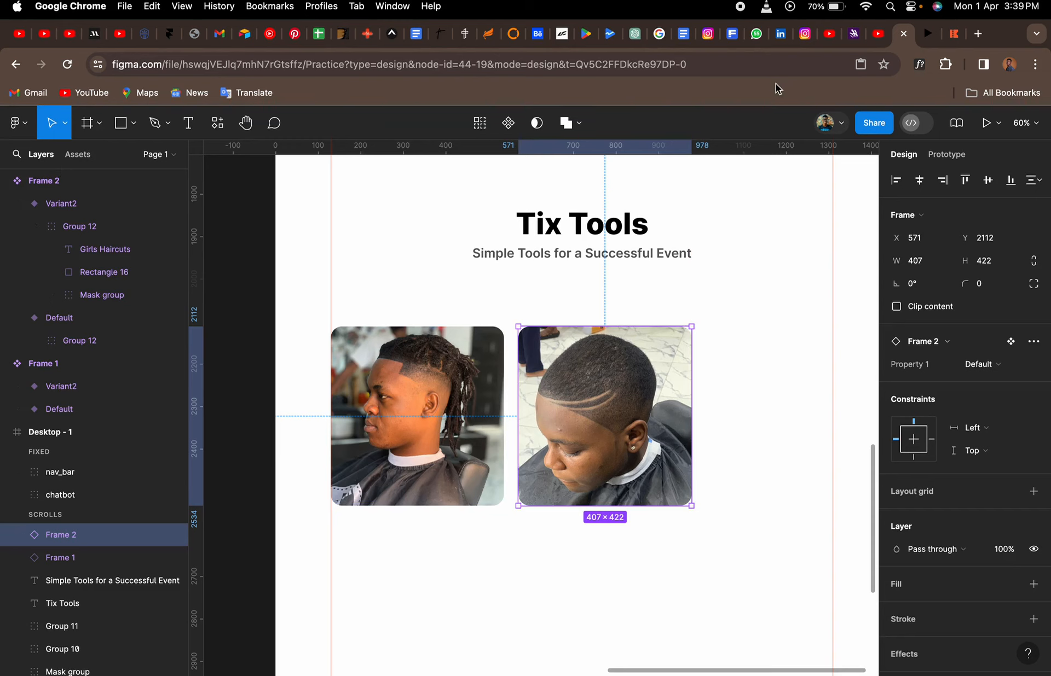
- Preview the two Tix Tools cards in the prototype, and review the source component sets and local components in the design file
{"action": "left_click", "coordinate": [932, 36]}
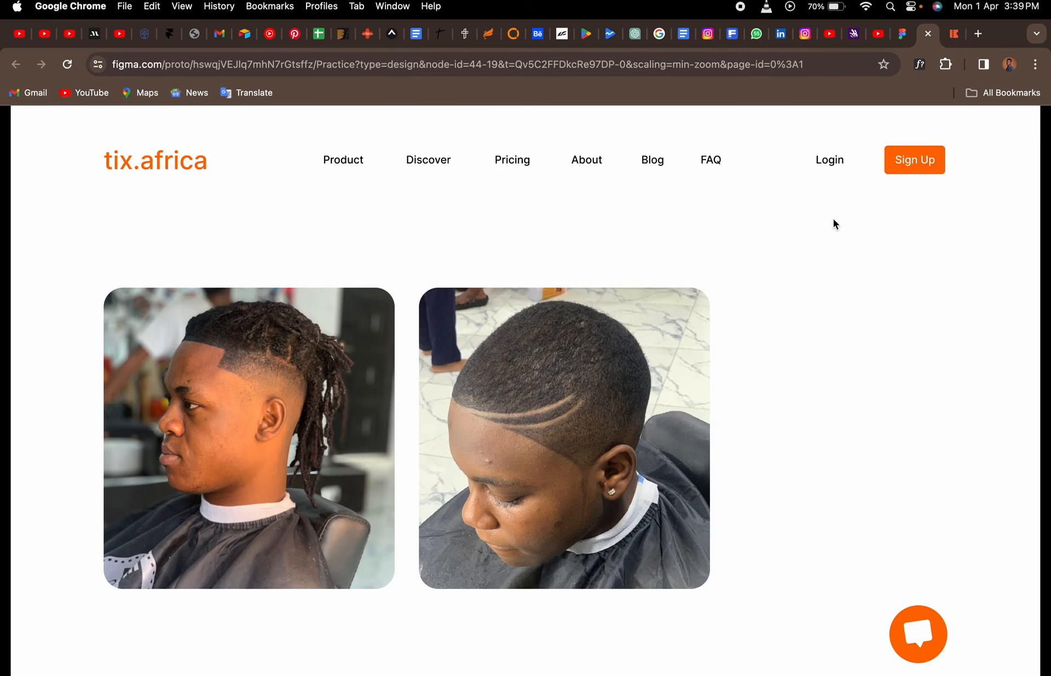
{"action": "left_click", "coordinate": [907, 36]}
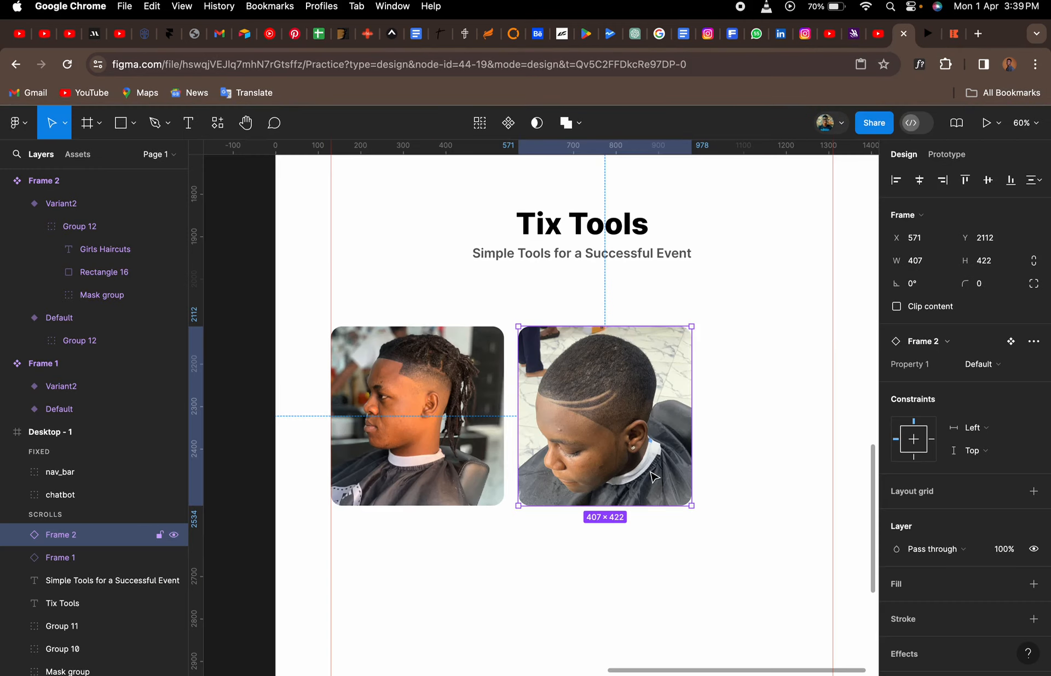
{"action": "scroll", "coordinate": [653, 478], "scroll_direction": "down", "scroll_amount": 3}
{"action": "scroll", "coordinate": [653, 477], "scroll_direction": "left", "scroll_amount": 5}
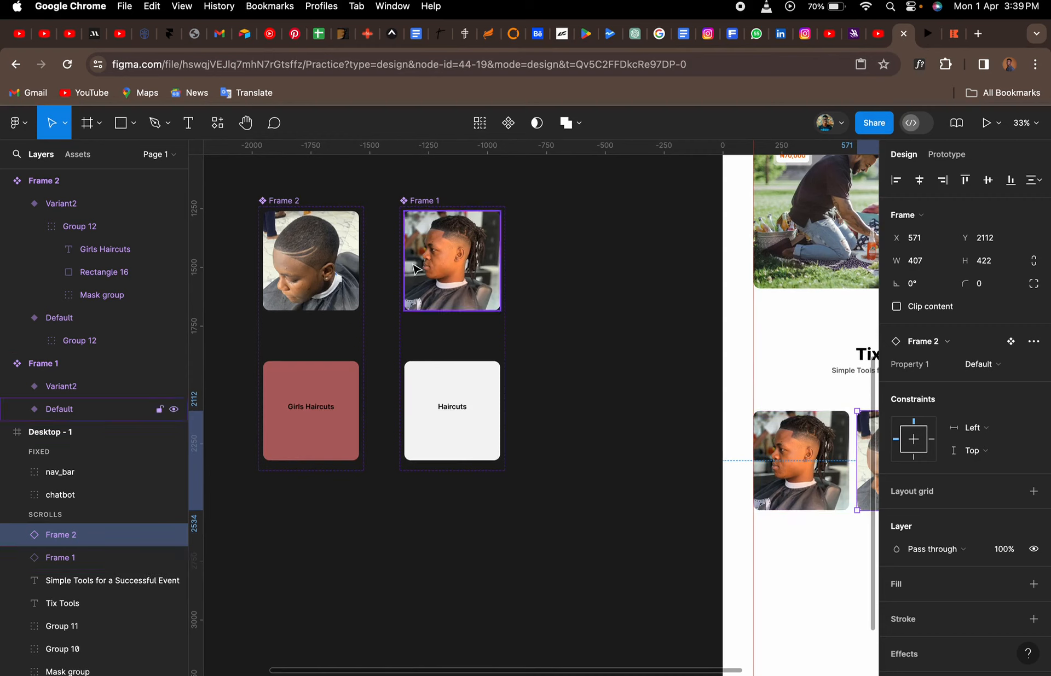
{"action": "left_click", "coordinate": [83, 158]}
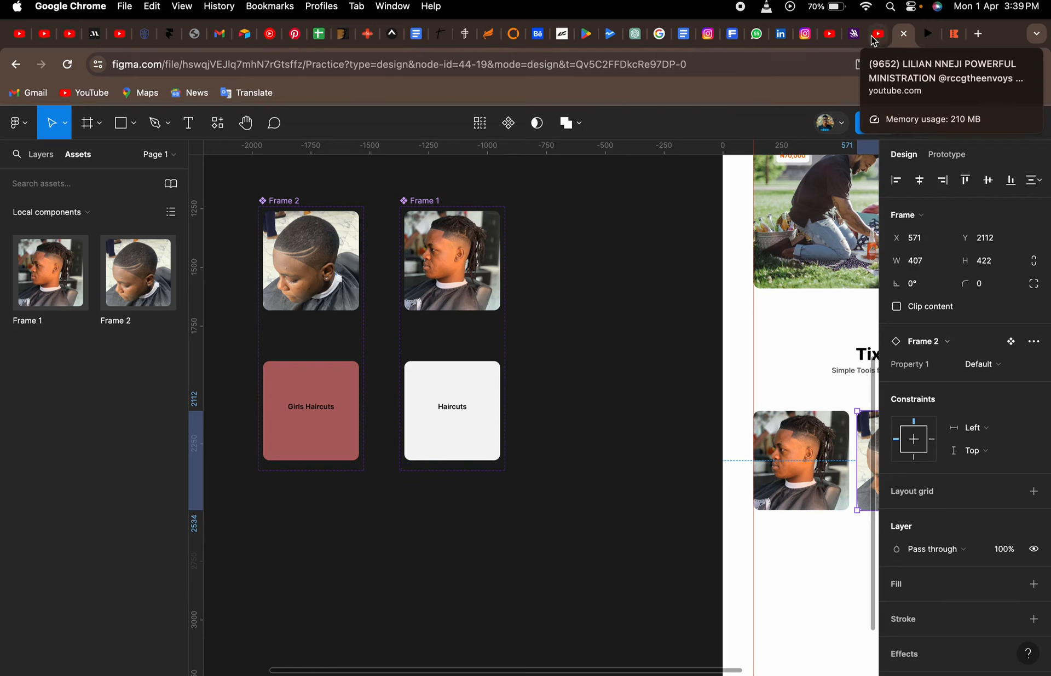
- Copy the Z! logo image from the Trusted By section of the tix.africa homepage
{"action": "left_click", "coordinate": [955, 41]}
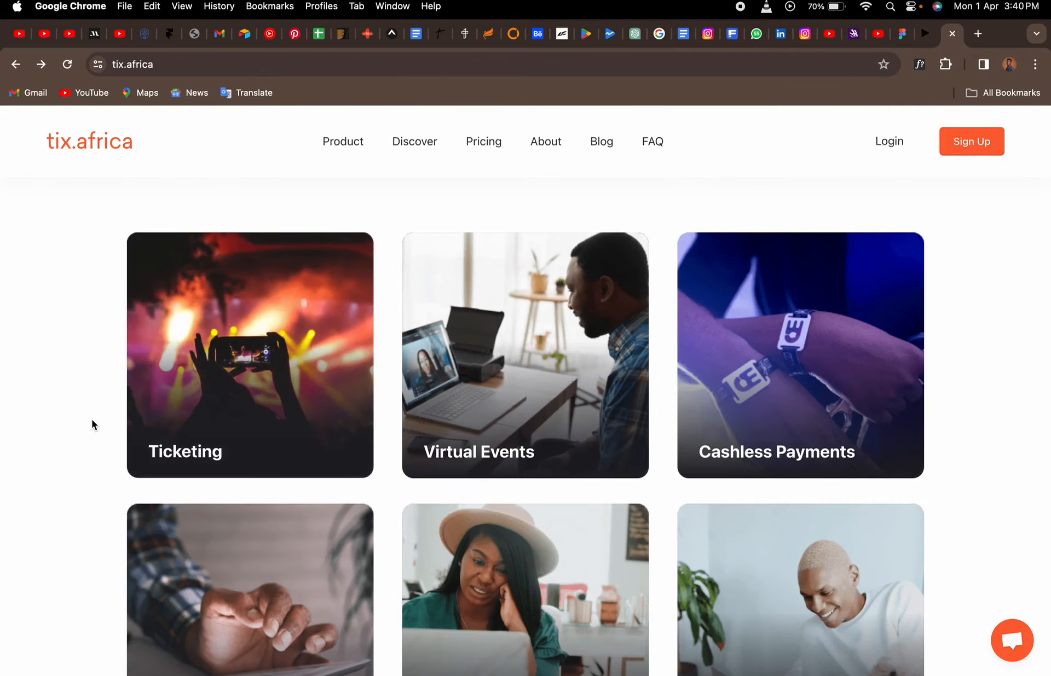
{"action": "scroll", "coordinate": [91, 419], "scroll_direction": "down", "scroll_amount": 6}
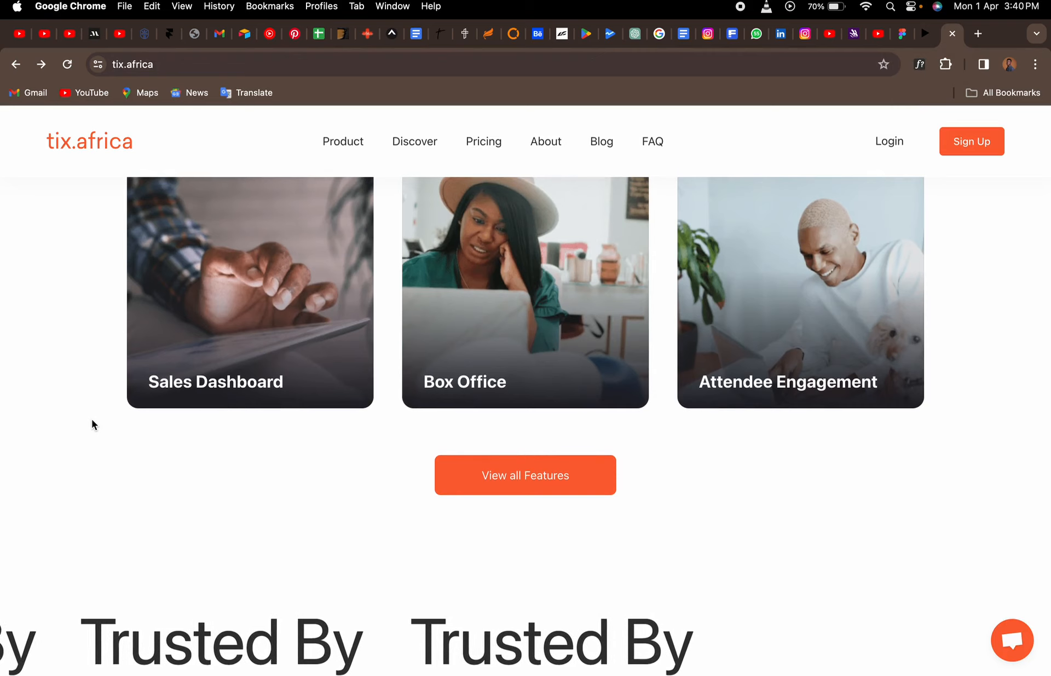
{"action": "scroll", "coordinate": [91, 420], "scroll_direction": "down", "scroll_amount": 5}
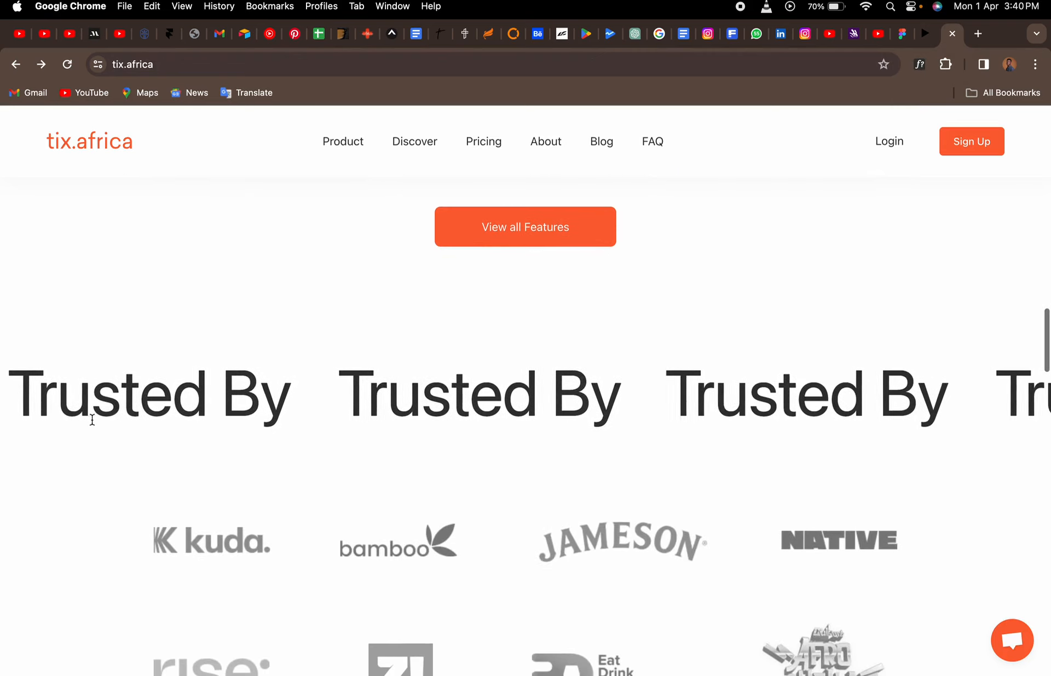
{"action": "scroll", "coordinate": [92, 420], "scroll_direction": "down", "scroll_amount": 3}
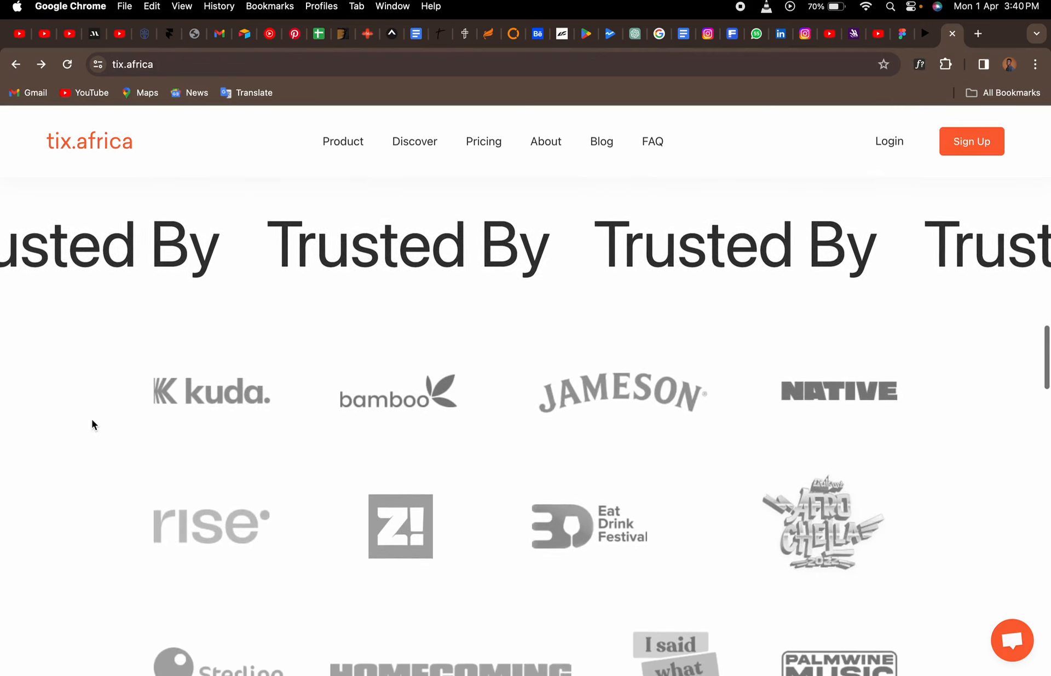
{"action": "right_click", "coordinate": [394, 529]}
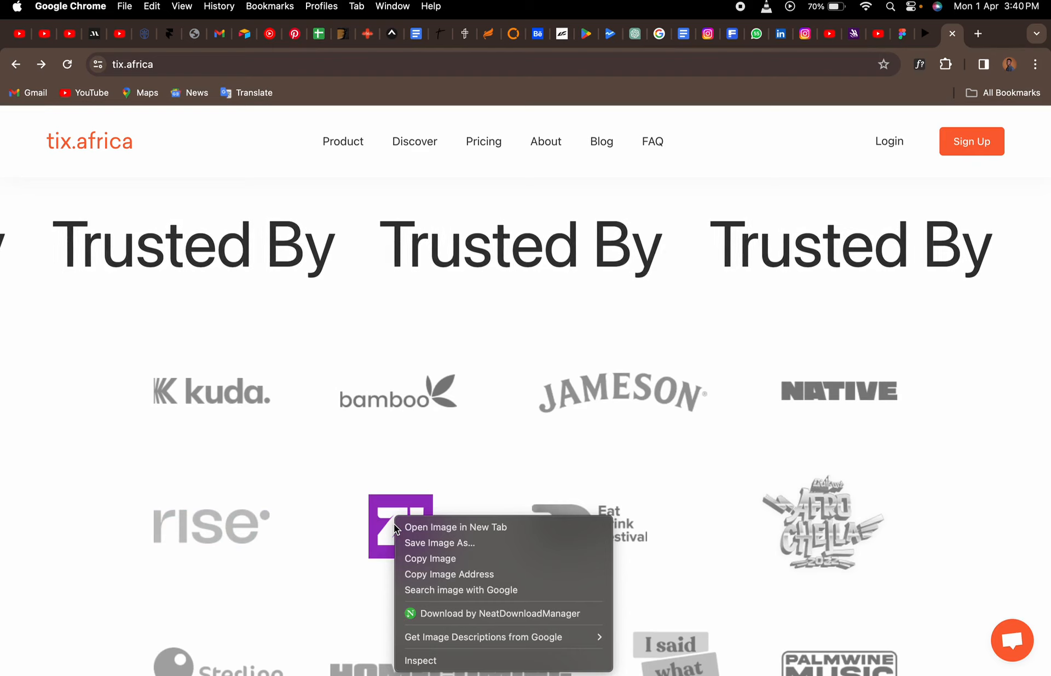
{"action": "left_click", "coordinate": [405, 559]}
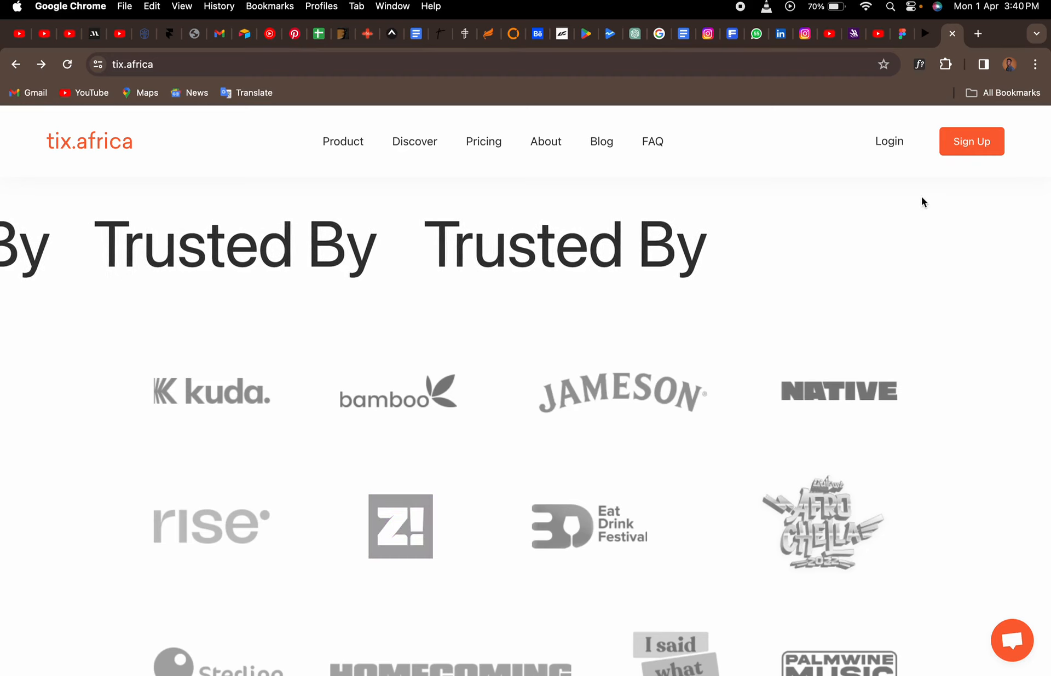
- Paste the Z! logo onto the empty Figma canvas and move it below the component sets, at about X 1593, Y 1636
{"action": "left_click", "coordinate": [902, 33]}
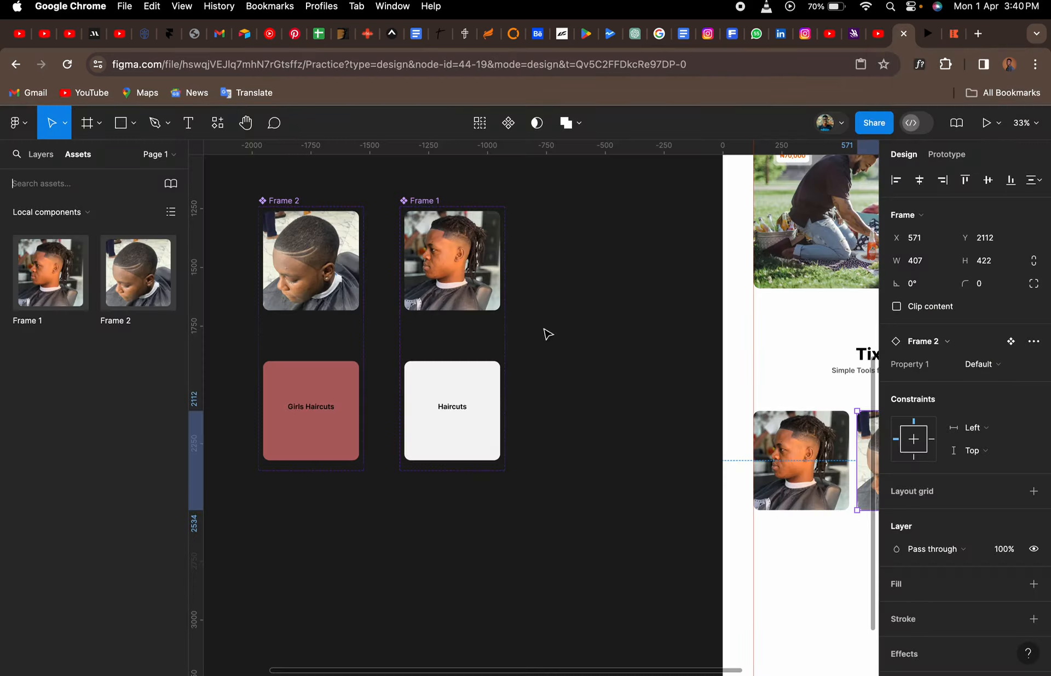
{"action": "scroll", "coordinate": [606, 457], "scroll_direction": "right", "scroll_amount": 2}
{"action": "scroll", "coordinate": [606, 457], "scroll_direction": "down", "scroll_amount": 1}
{"action": "left_click", "coordinate": [606, 457]}
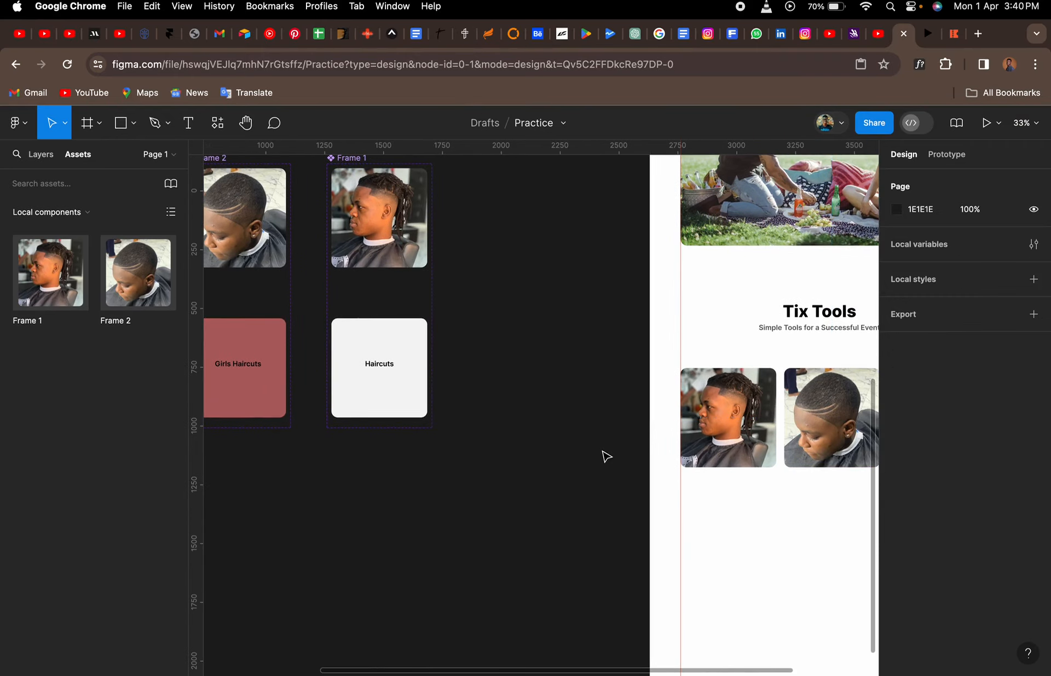
{"action": "key", "text": "super+v"}
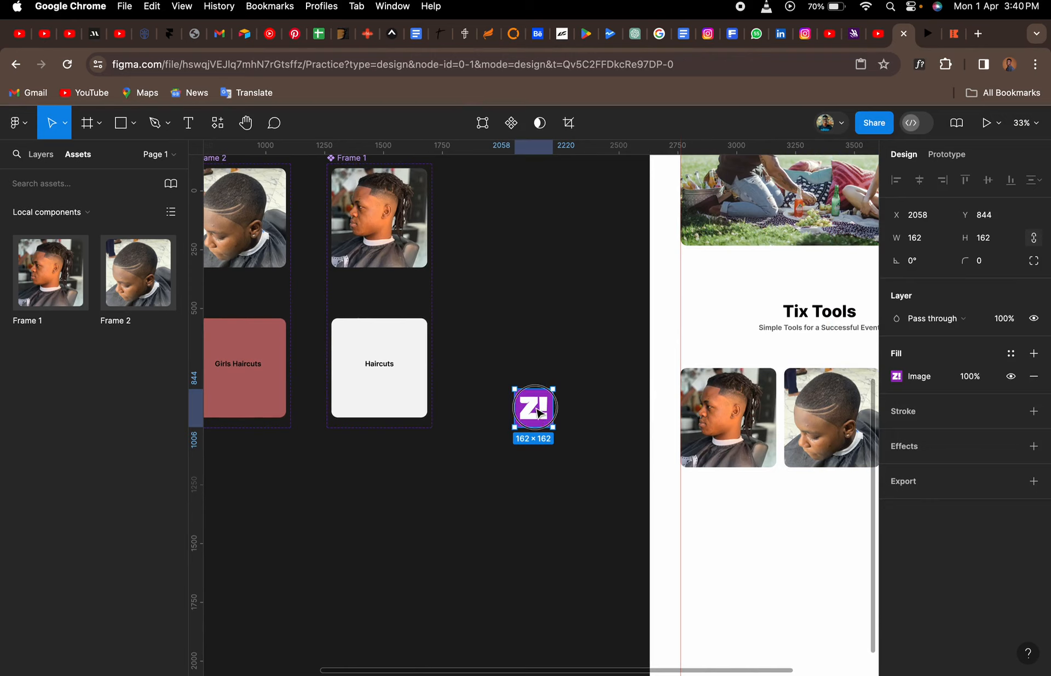
{"action": "left_click_drag", "start_coordinate": [534, 419], "coordinate": [424, 604]}
{"action": "scroll", "coordinate": [429, 598], "scroll_direction": "down", "scroll_amount": 5}
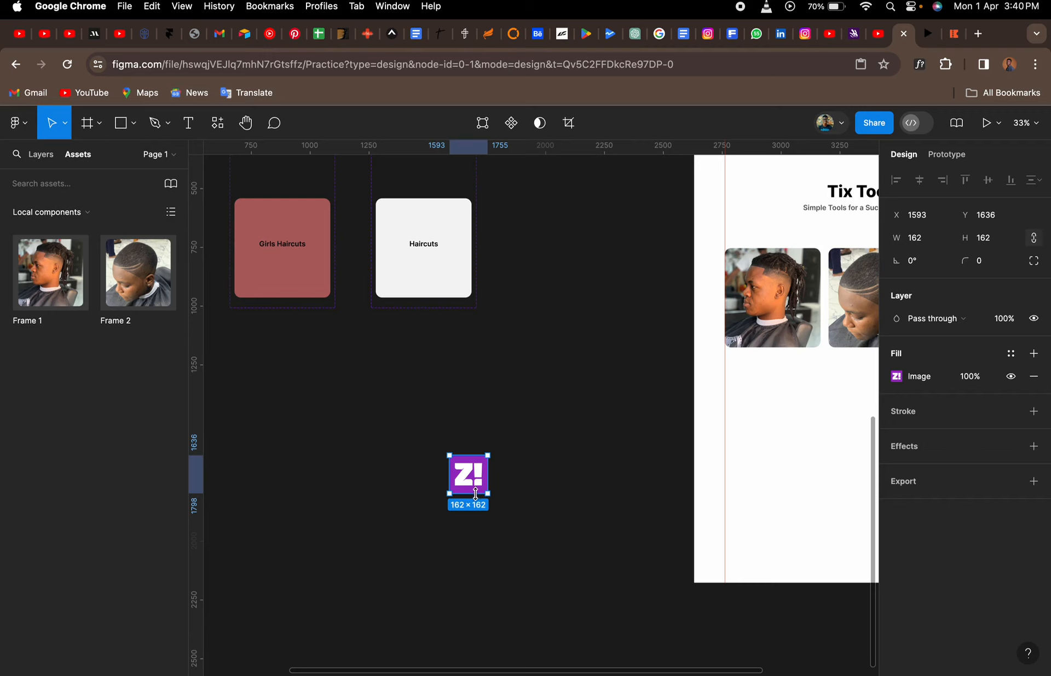
- Check the Trusted By logos' color effect on tix.africa, and return to a close view of the pasted Z! logo in Figma
{"action": "left_click", "coordinate": [953, 34]}
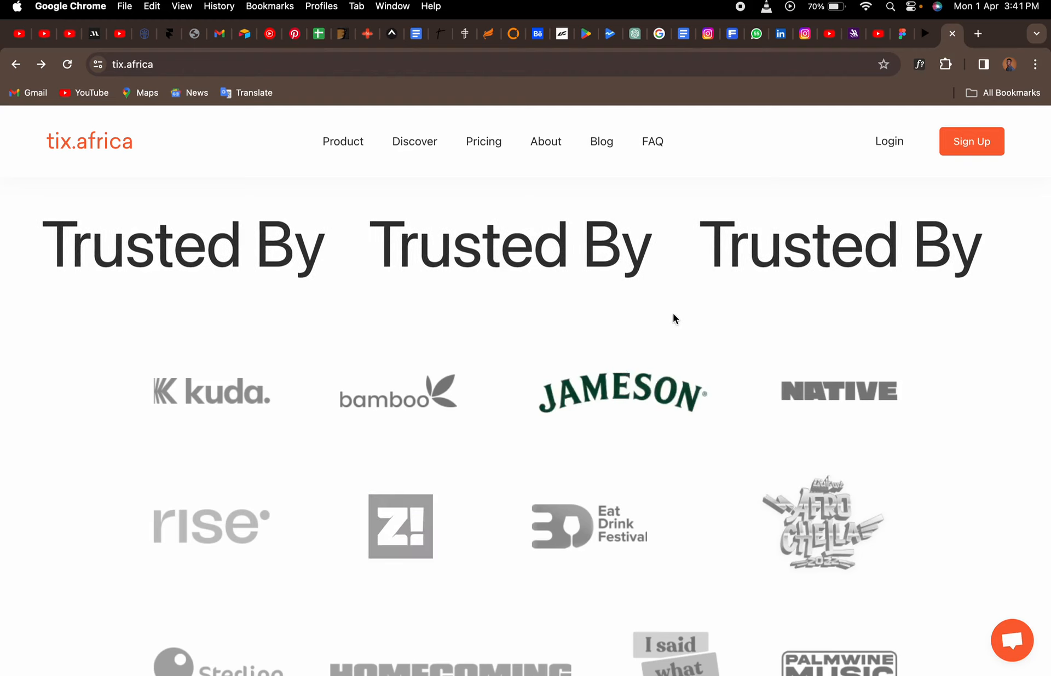
{"action": "left_click", "coordinate": [902, 35]}
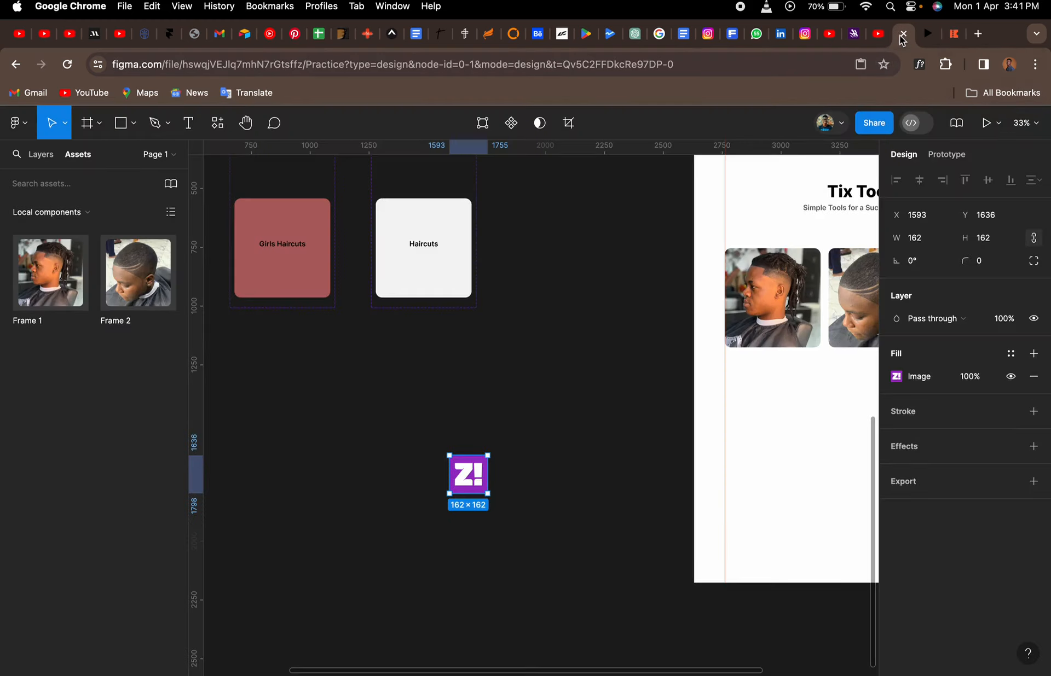
{"action": "scroll", "coordinate": [468, 490], "scroll_direction": "up", "scroll_amount": 6}
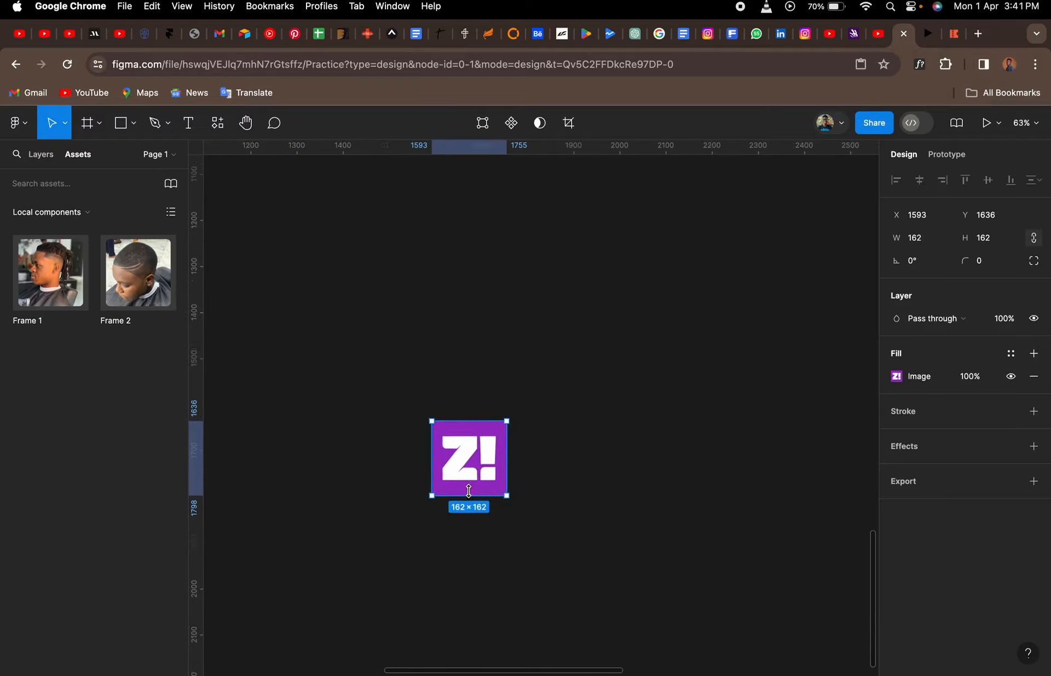
{"action": "scroll", "coordinate": [472, 498], "scroll_direction": "up", "scroll_amount": 3}
{"action": "scroll", "coordinate": [471, 498], "scroll_direction": "left", "scroll_amount": 1}
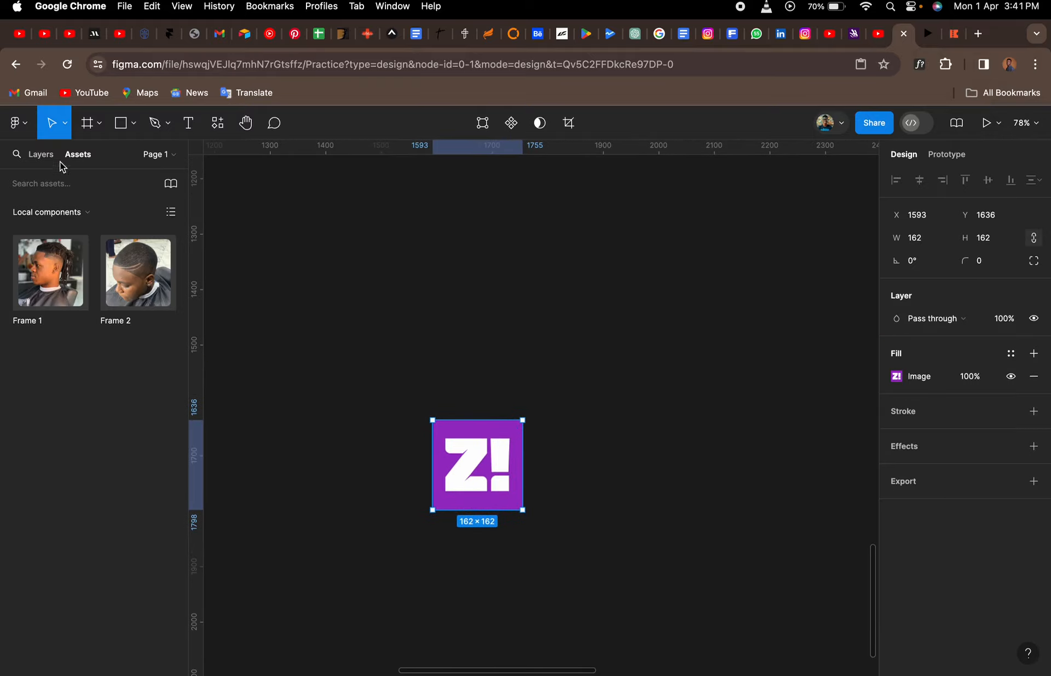
- Show the layer list and collapse the Variant2 and Frame 2 component layers
{"action": "left_click", "coordinate": [39, 154]}
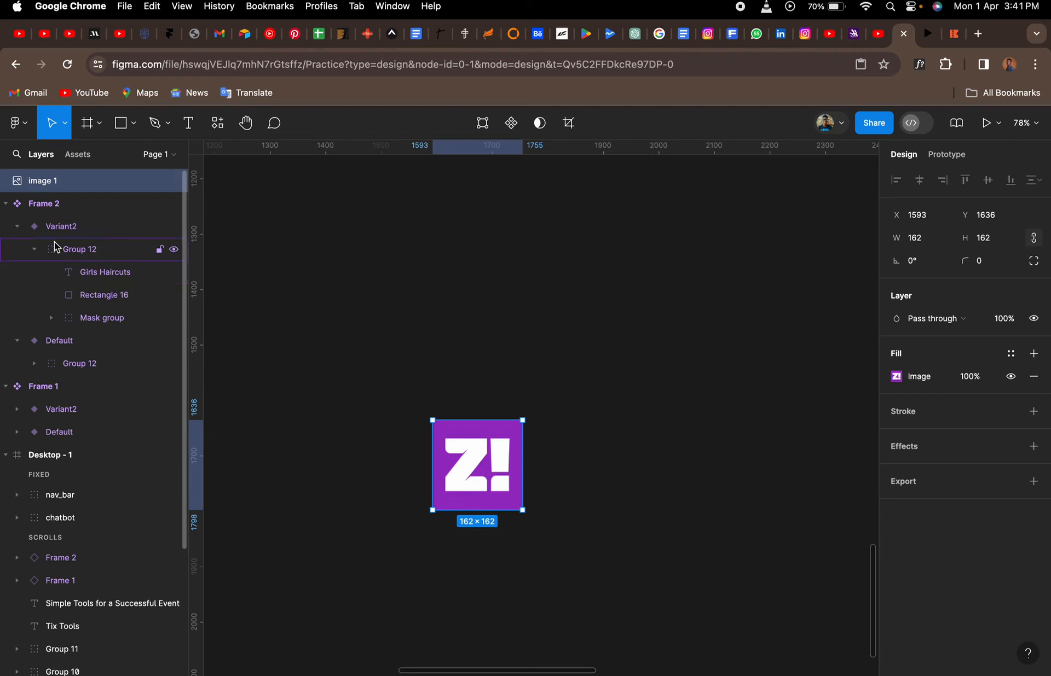
{"action": "left_click", "coordinate": [18, 227]}
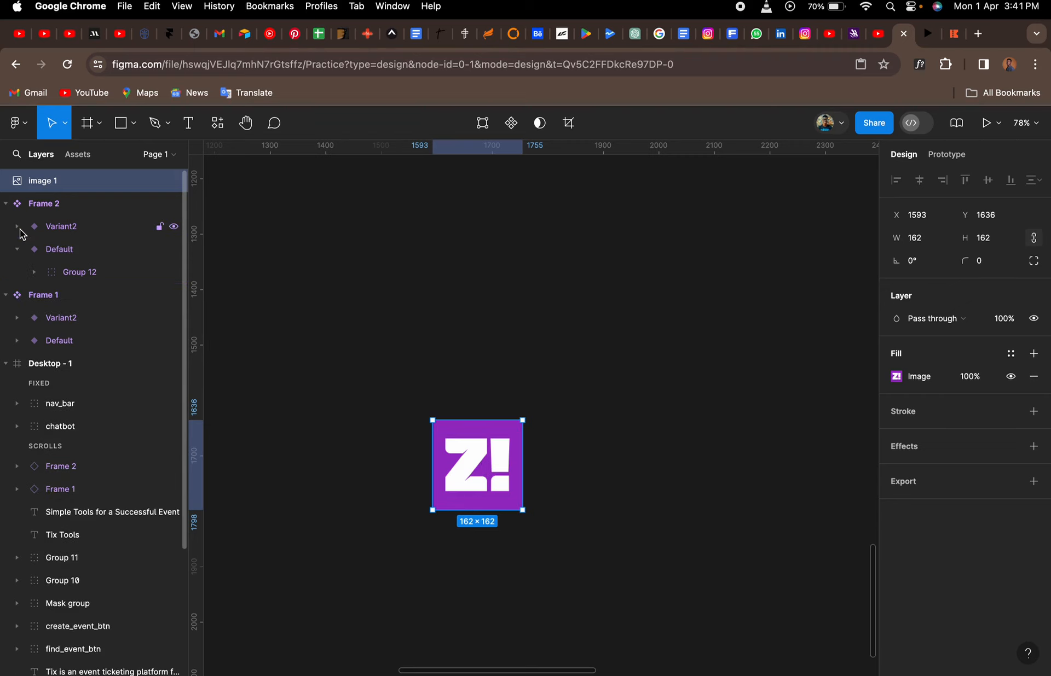
{"action": "left_click", "coordinate": [6, 204]}
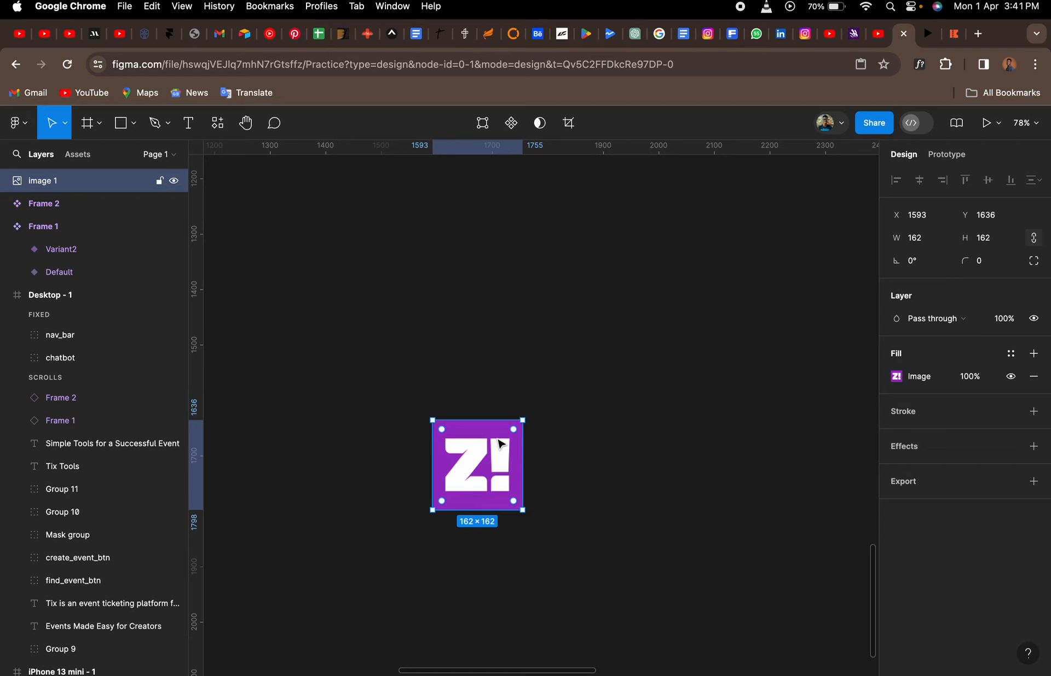
- Duplicate the Z! logo and place the copy beside the original at about X 1803, Y 1636
{"action": "left_click_drag", "start_coordinate": [498, 442], "coordinate": [614, 441]}
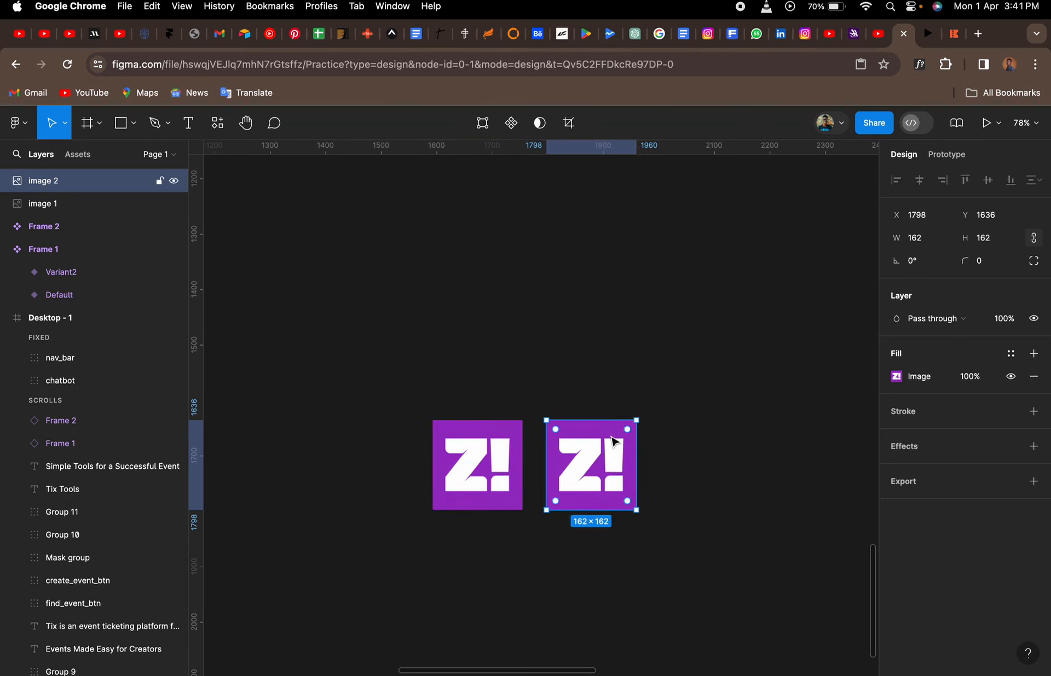
{"action": "key", "text": "Delete"}
{"action": "left_click", "coordinate": [450, 494]}
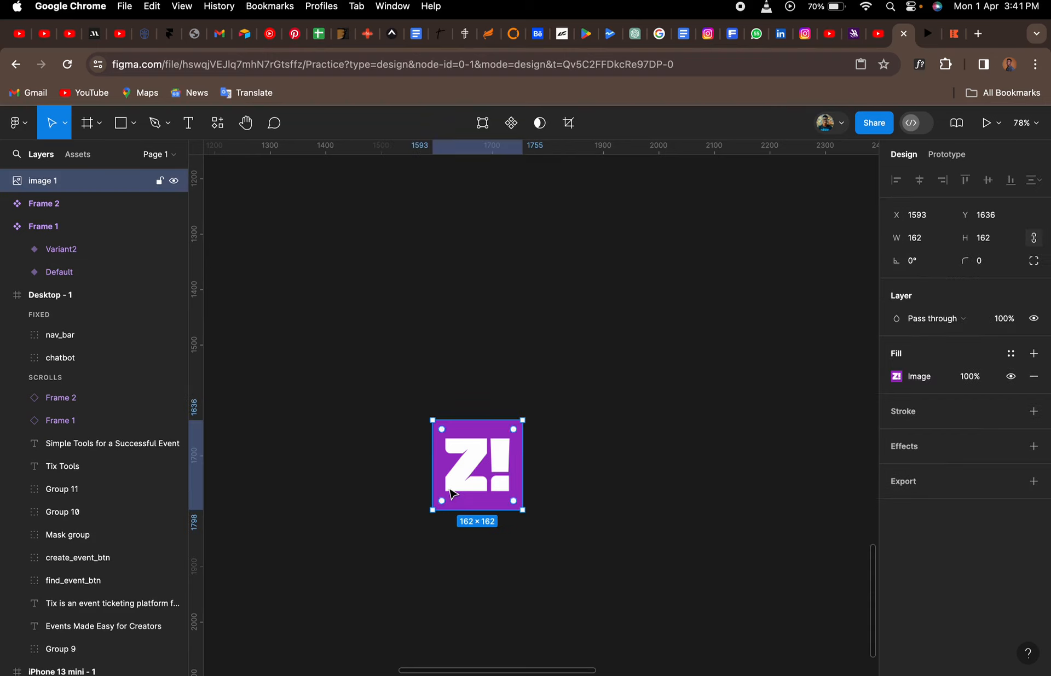
{"action": "key", "text": "super+d"}
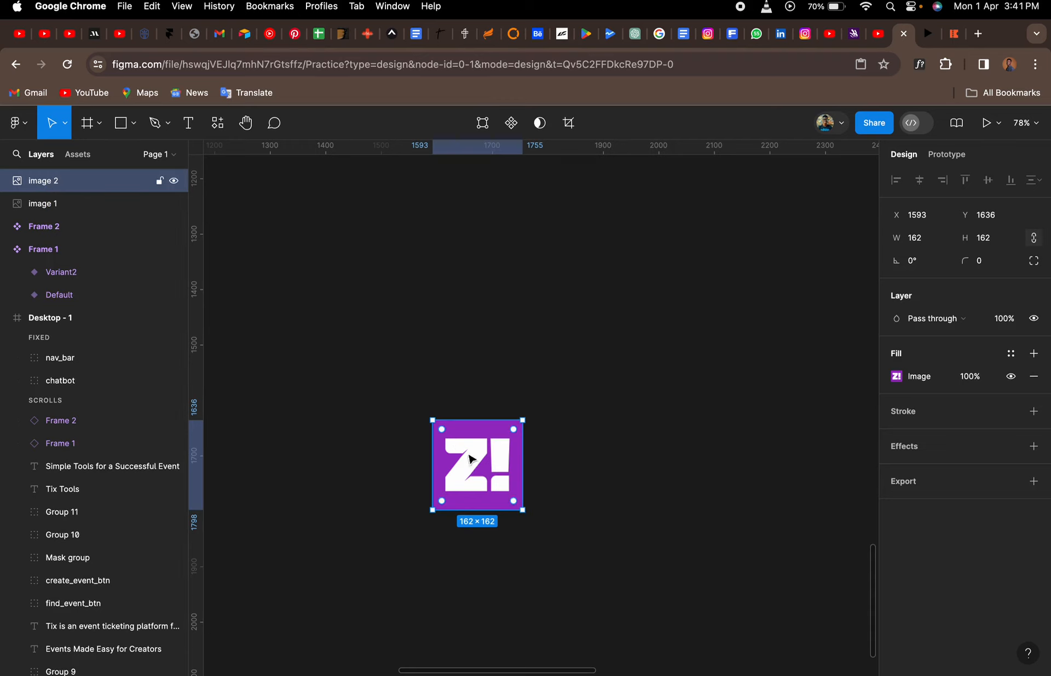
{"action": "left_click_drag", "start_coordinate": [475, 461], "coordinate": [592, 461]}
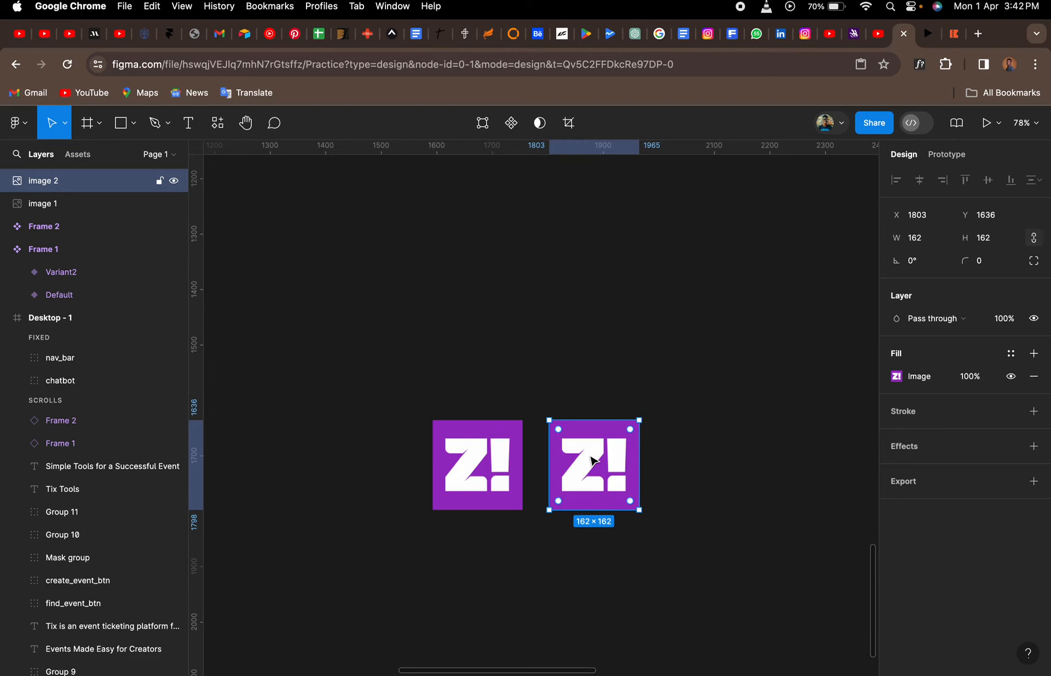
- Turn the original Z! logo gray by lowering its image fill's saturation to the minimum, matching the Trusted By logos on tix.africa
{"action": "left_click", "coordinate": [951, 36]}
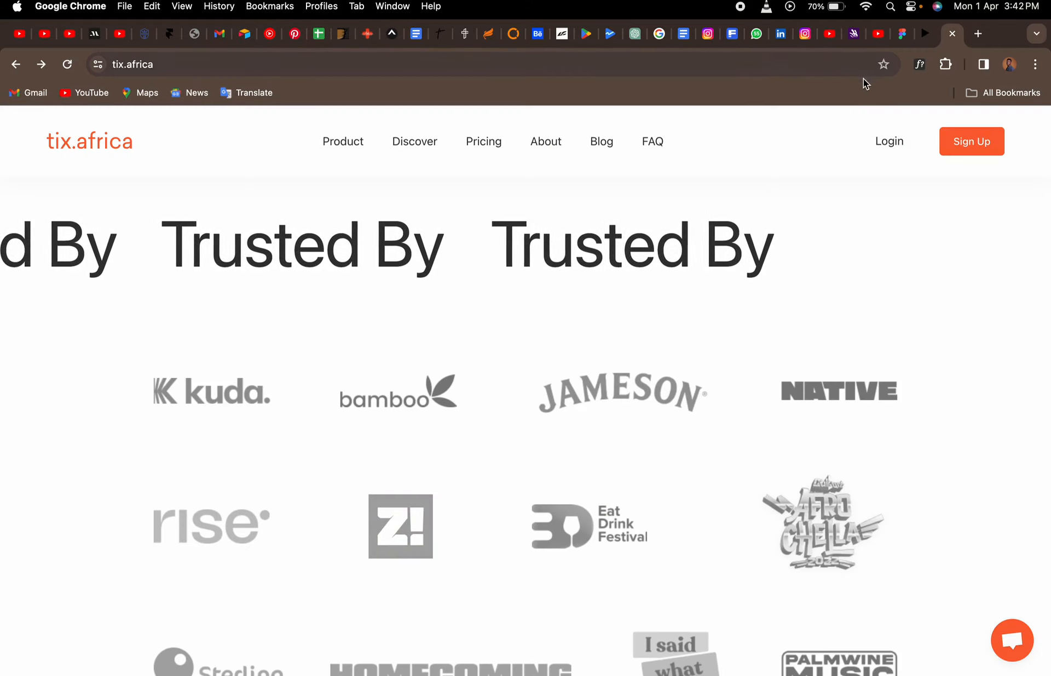
{"action": "left_click", "coordinate": [904, 36]}
{"action": "left_click", "coordinate": [482, 463]}
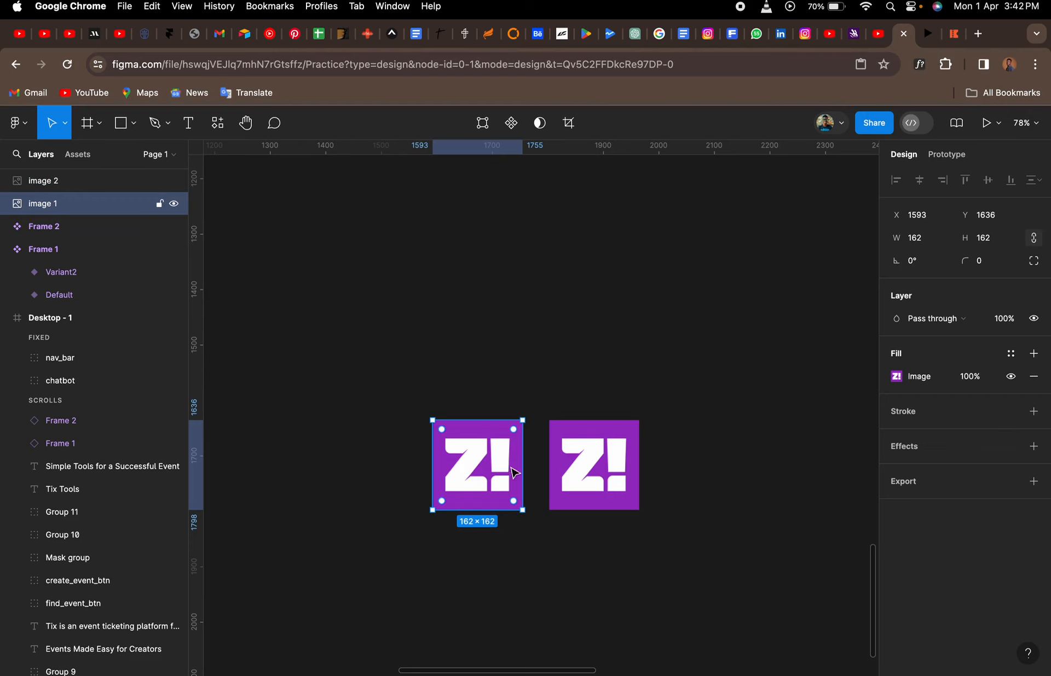
{"action": "left_click", "coordinate": [897, 378]}
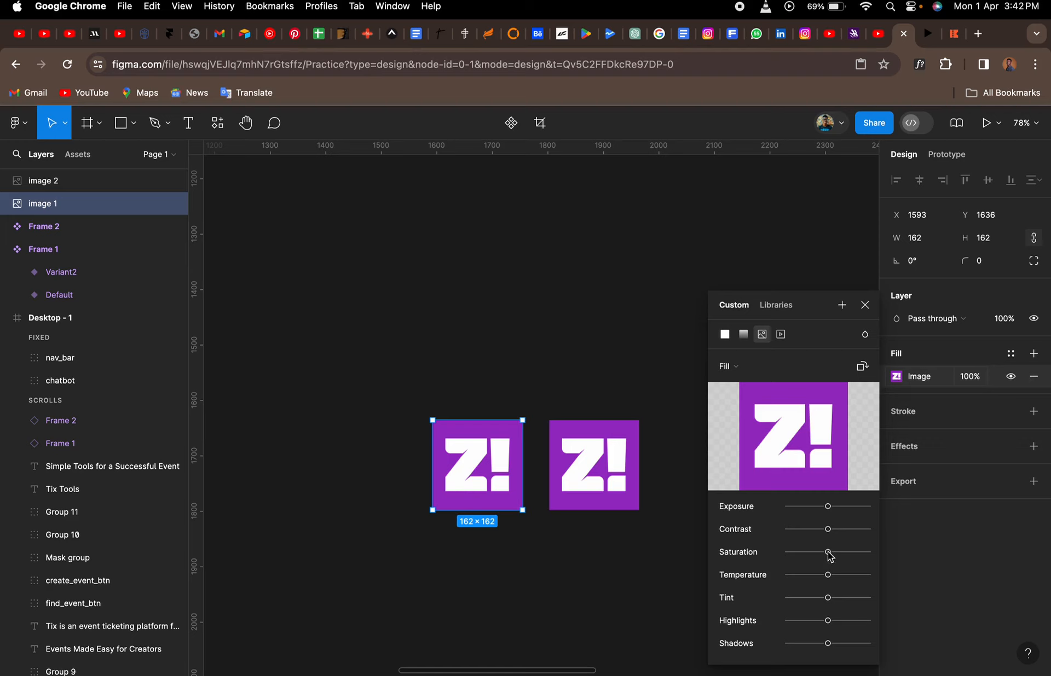
{"action": "left_click_drag", "start_coordinate": [829, 556], "coordinate": [769, 563]}
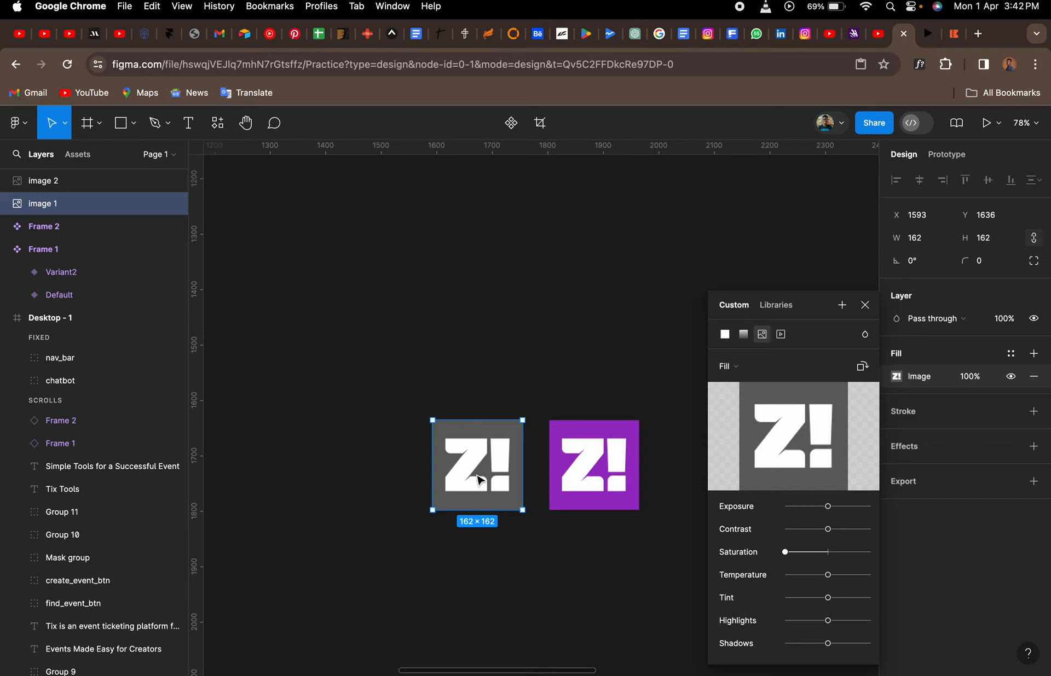
{"action": "left_click", "coordinate": [865, 305]}
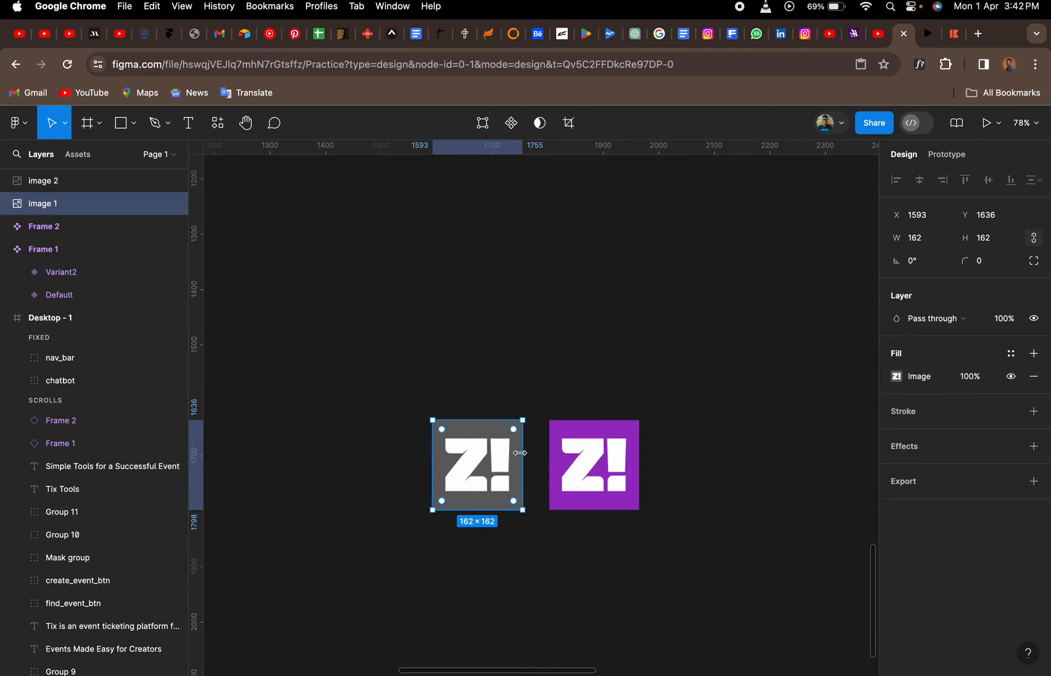
- Stack the gray Z! logo exactly over the purple copy at X 1803, Y 1636, with image 1 above image 2 in the layer order
{"action": "left_click_drag", "start_coordinate": [475, 459], "coordinate": [585, 461]}
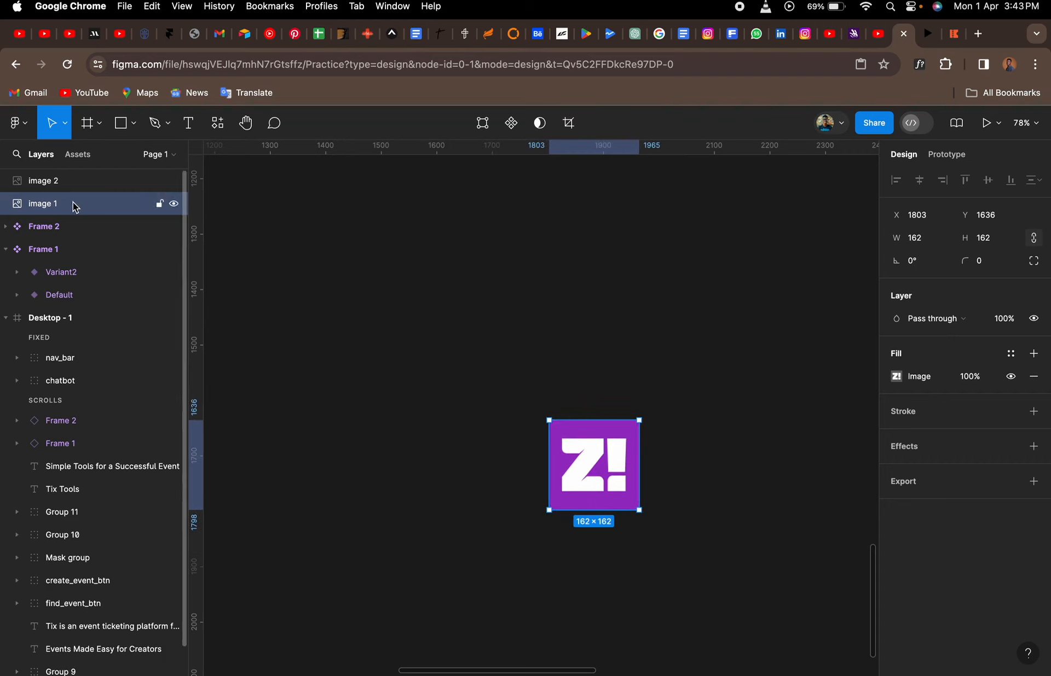
{"action": "left_click_drag", "start_coordinate": [75, 207], "coordinate": [74, 181]}
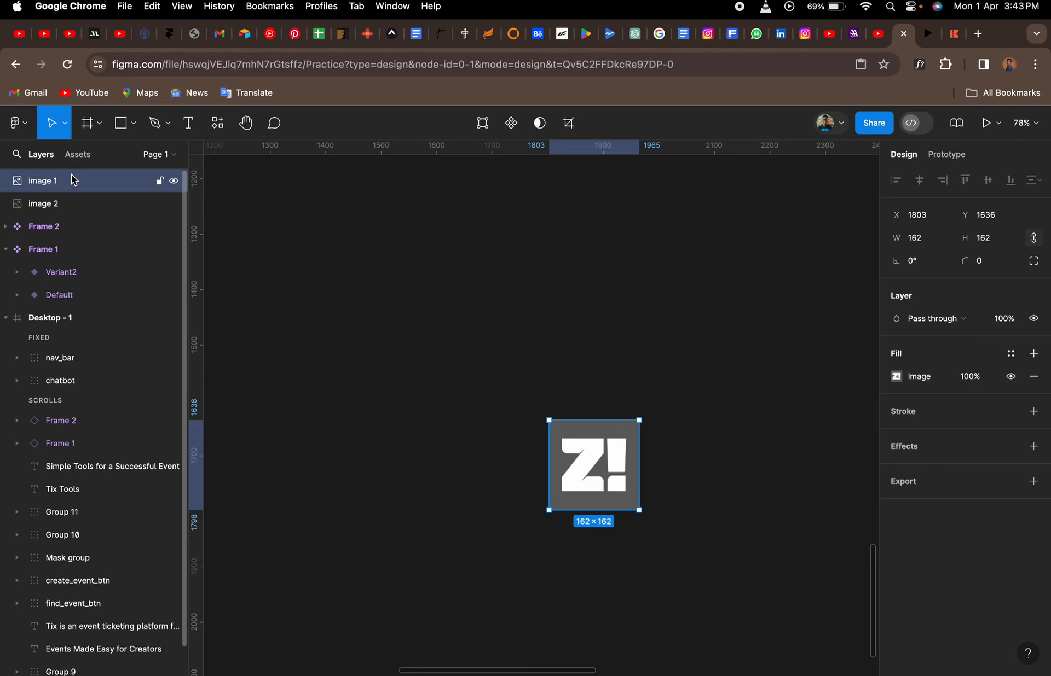
{"action": "left_click", "coordinate": [74, 206], "text": "shift"}
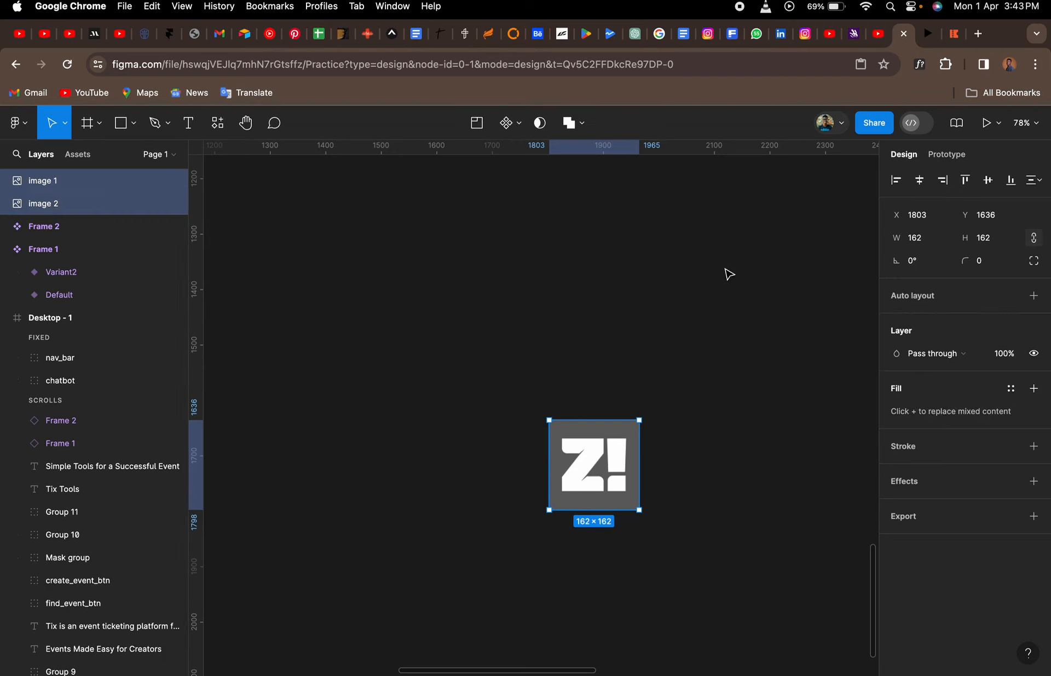
{"action": "left_click", "coordinate": [601, 322]}
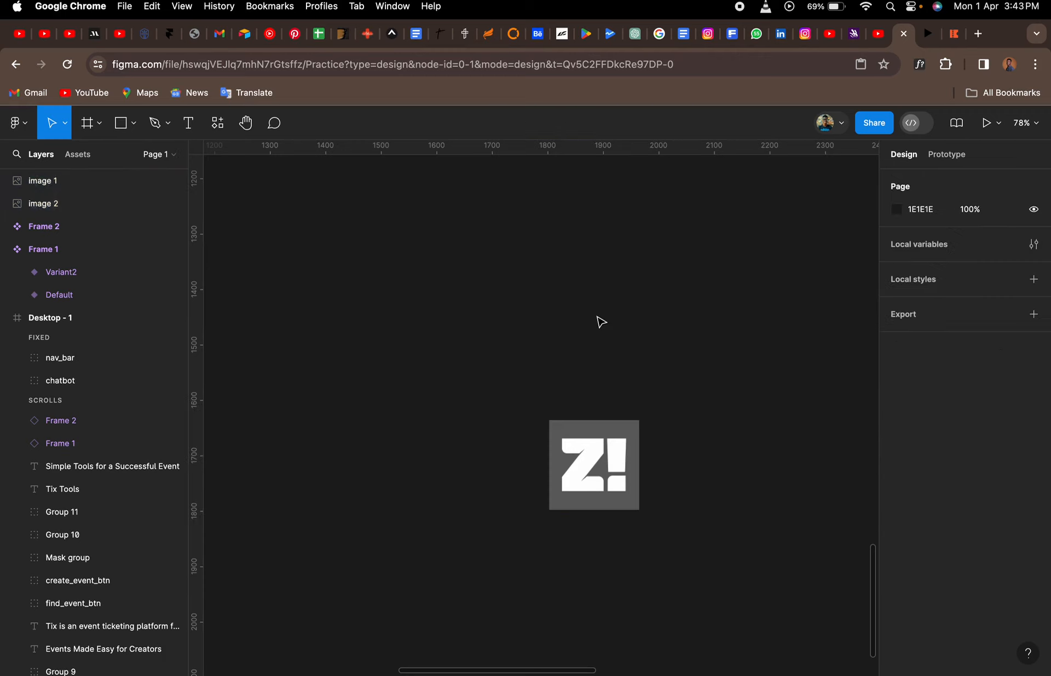
{"action": "key", "text": "super+f"}
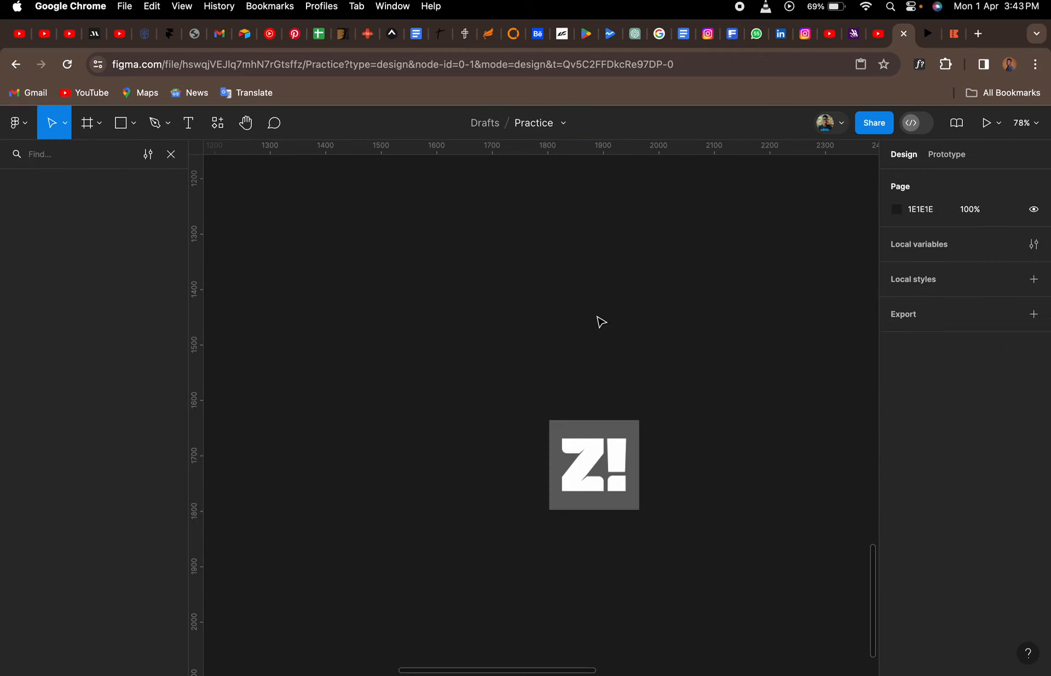
{"action": "type", "text": "v"}
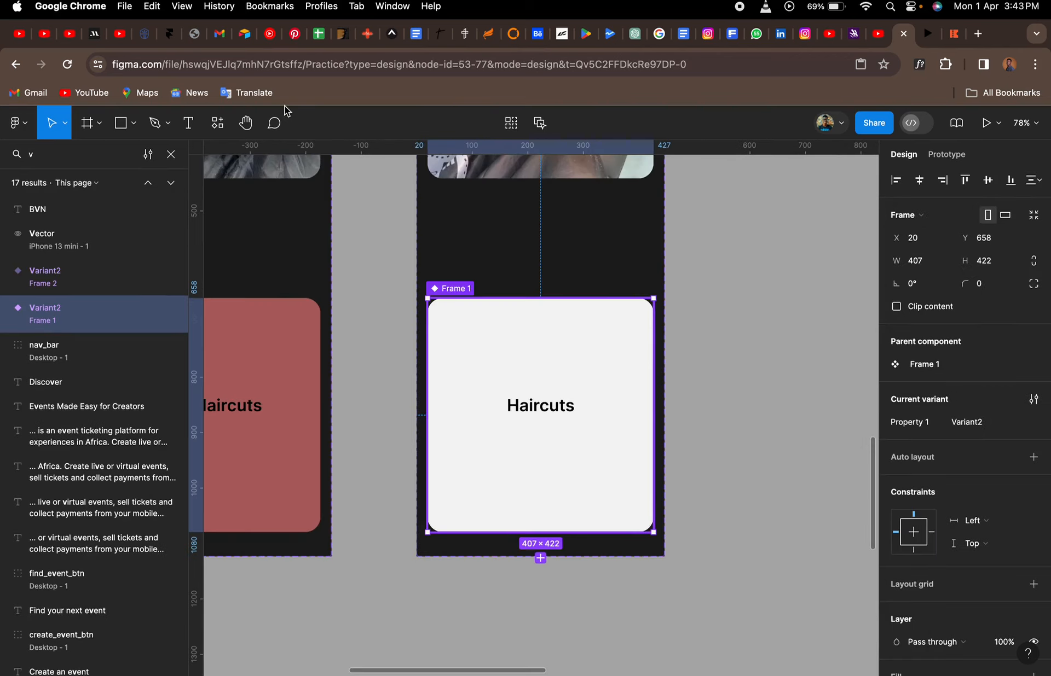
{"action": "left_click", "coordinate": [173, 157]}
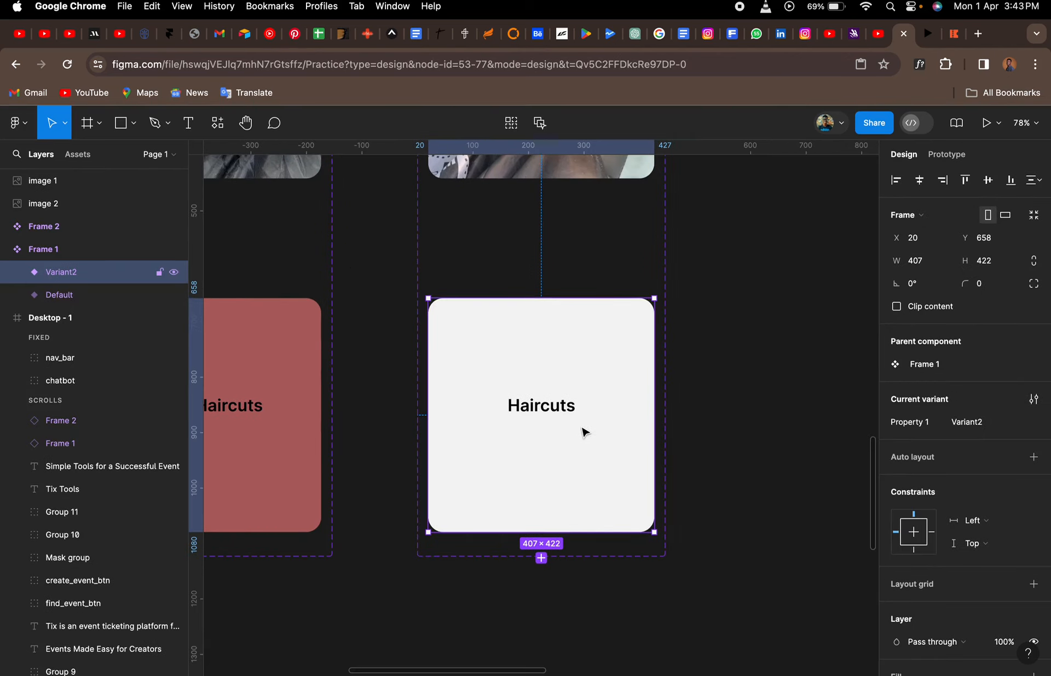
{"action": "scroll", "coordinate": [599, 434], "scroll_direction": "down", "scroll_amount": 10}
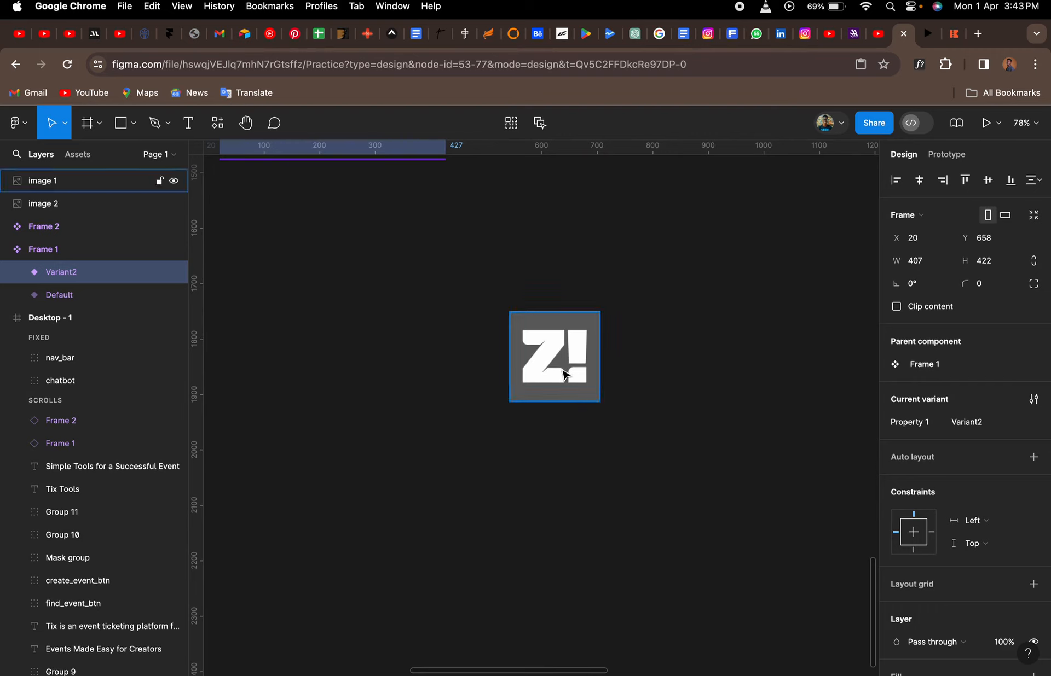
- Select both stacked Z! logos, image 1 and image 2, and group them
{"action": "left_click", "coordinate": [82, 181]}
{"action": "left_click_drag", "start_coordinate": [495, 300], "coordinate": [624, 417]}
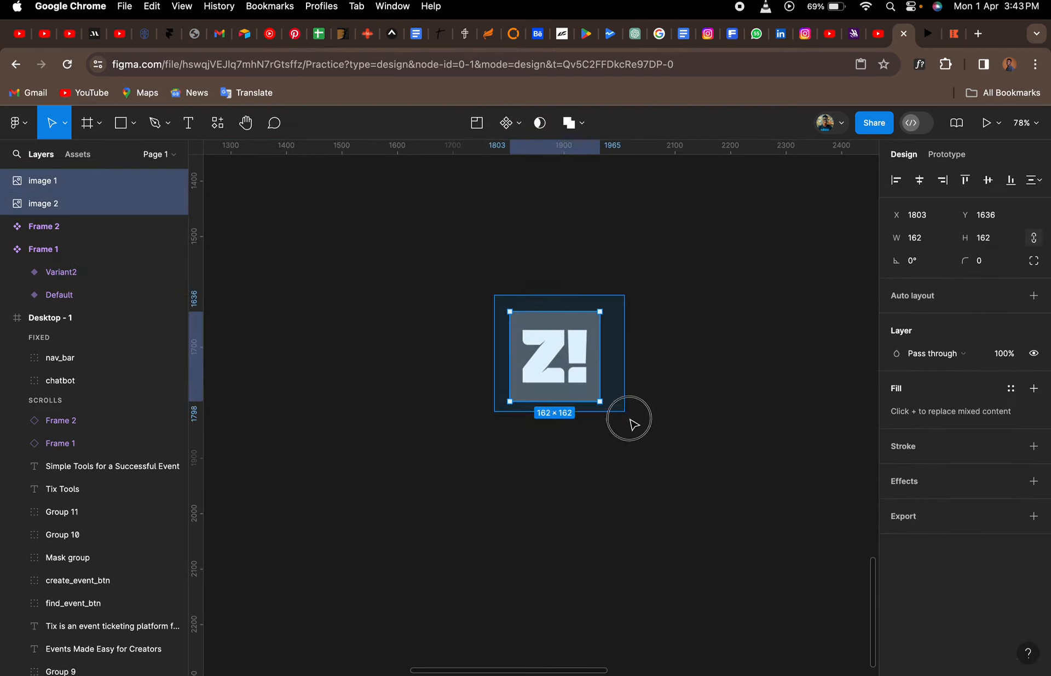
{"action": "left_click", "coordinate": [640, 431]}
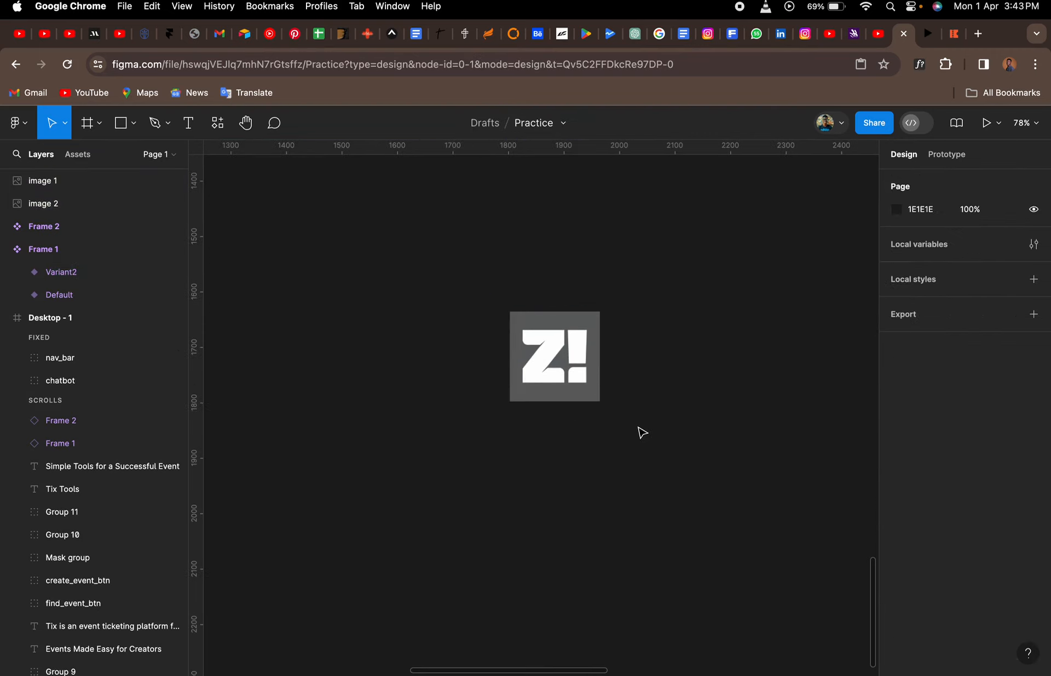
{"action": "left_click_drag", "start_coordinate": [637, 433], "coordinate": [513, 314]}
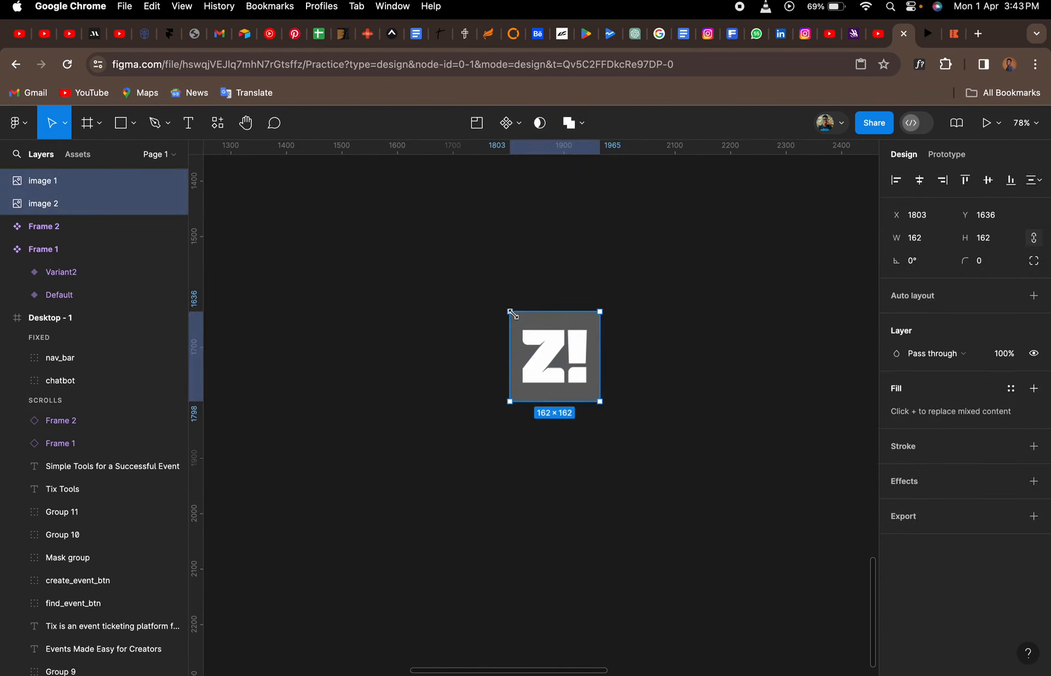
{"action": "key", "text": "super+g"}
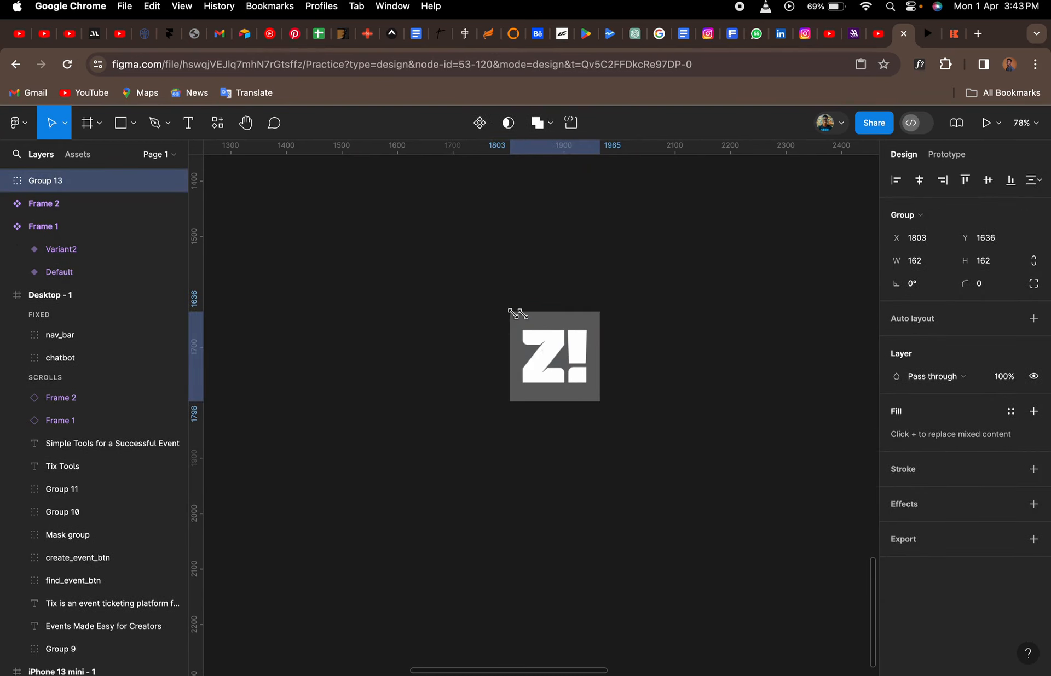
- Try to flatten the grouped Z! logos into a single layer
{"action": "right_click", "coordinate": [563, 329]}
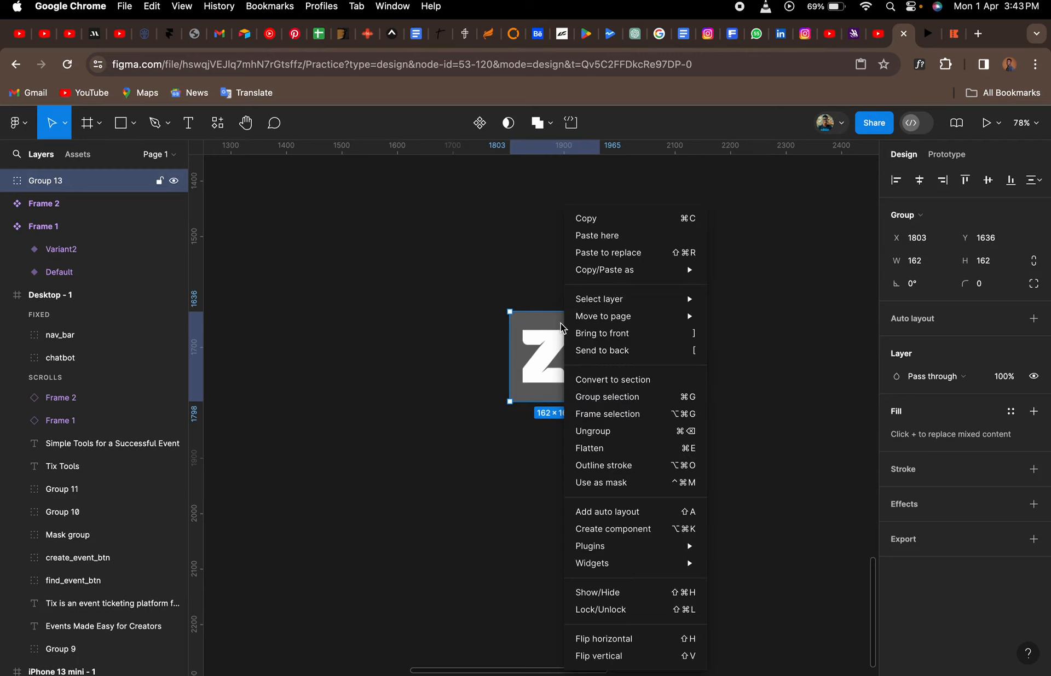
{"action": "left_click", "coordinate": [601, 450]}
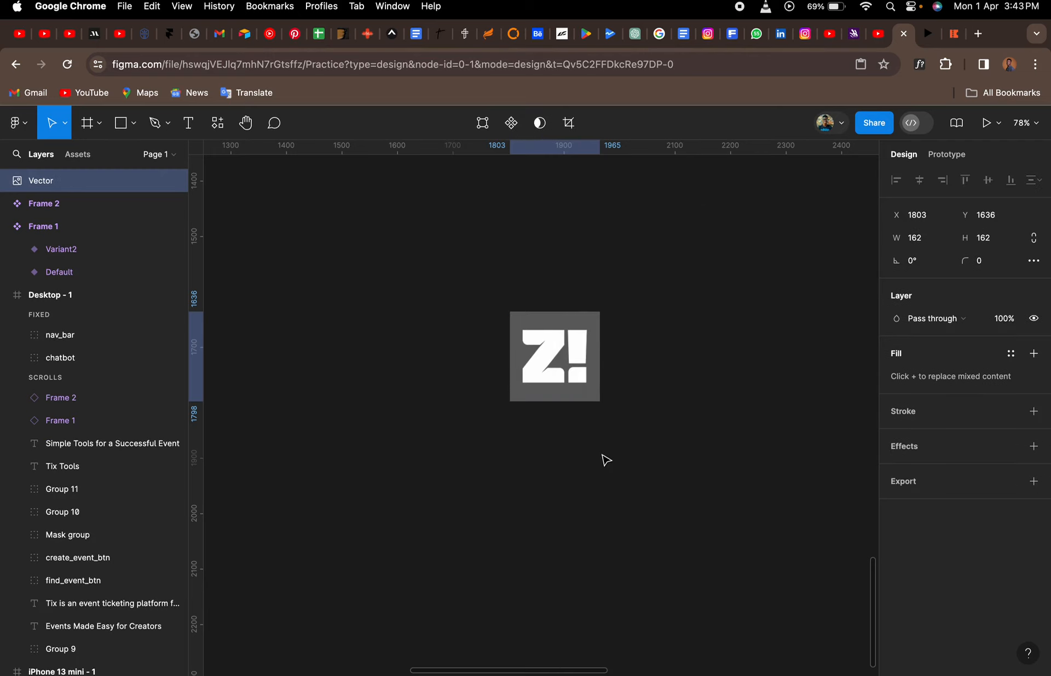
{"action": "key", "text": "super+z"}
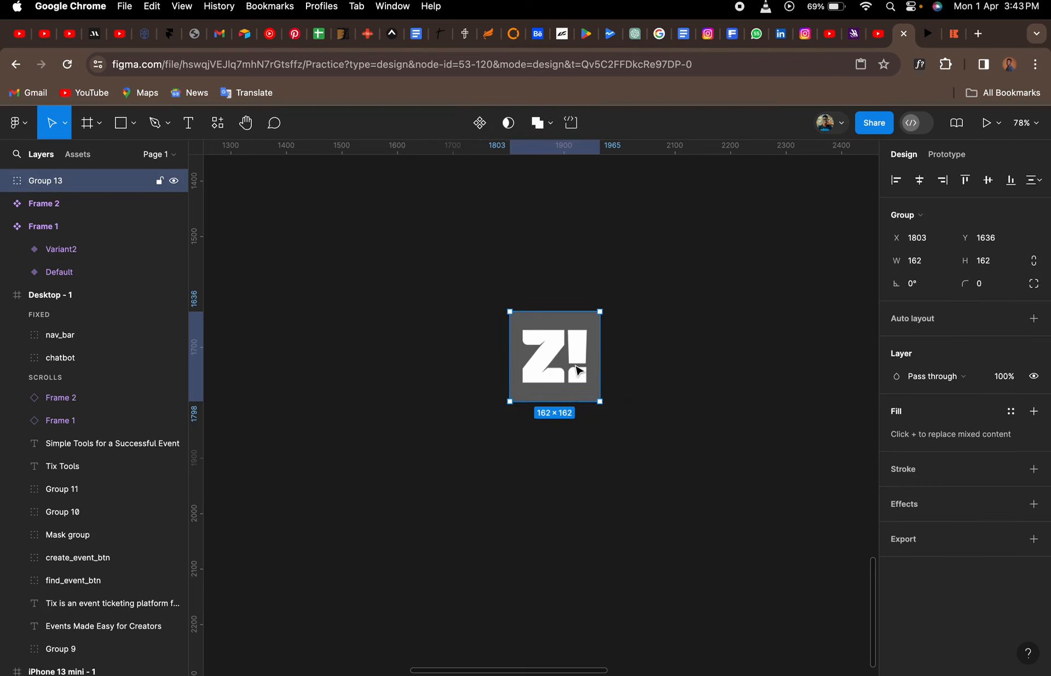
- Wrap the Z! logo group in a frame and turn that frame into a component with a second variant
{"action": "right_click", "coordinate": [576, 369]}
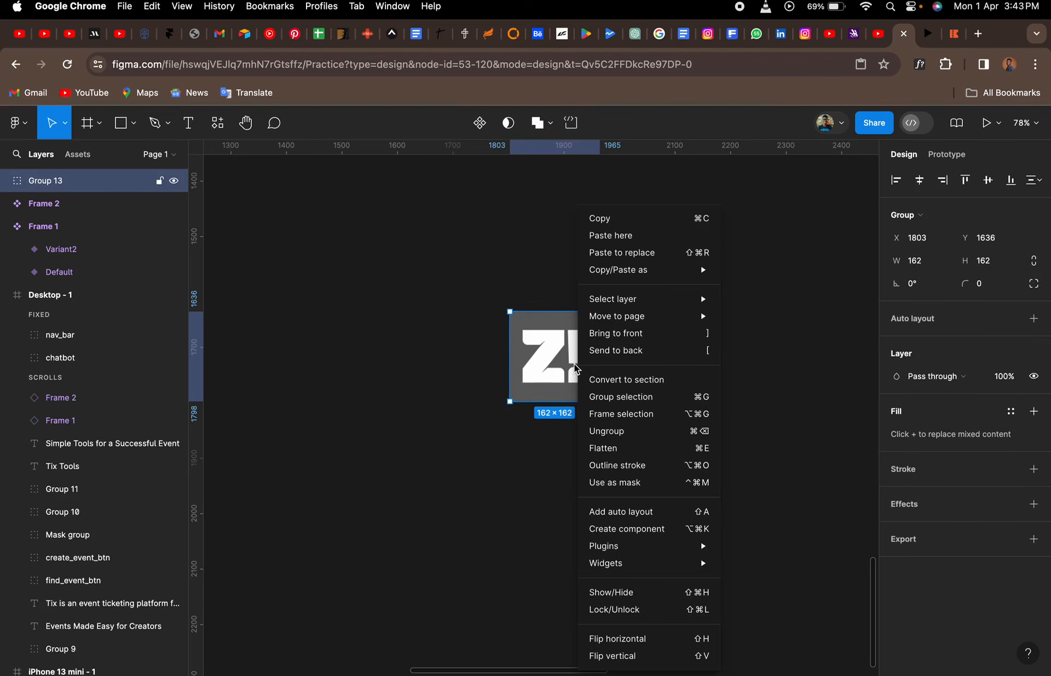
{"action": "left_click", "coordinate": [619, 418]}
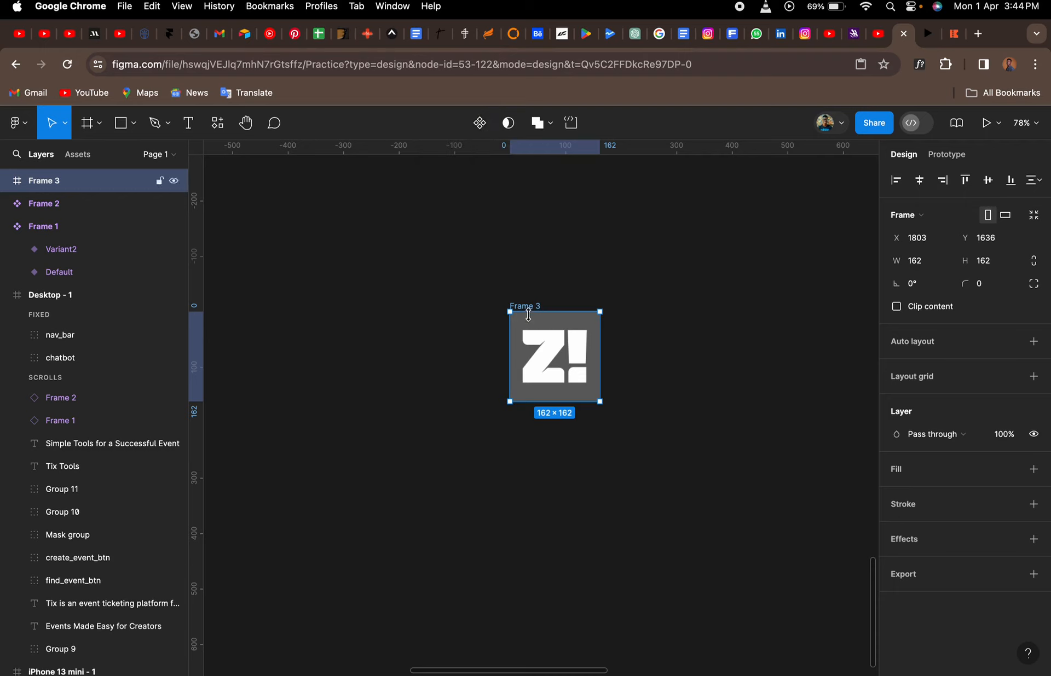
{"action": "left_click", "coordinate": [479, 124]}
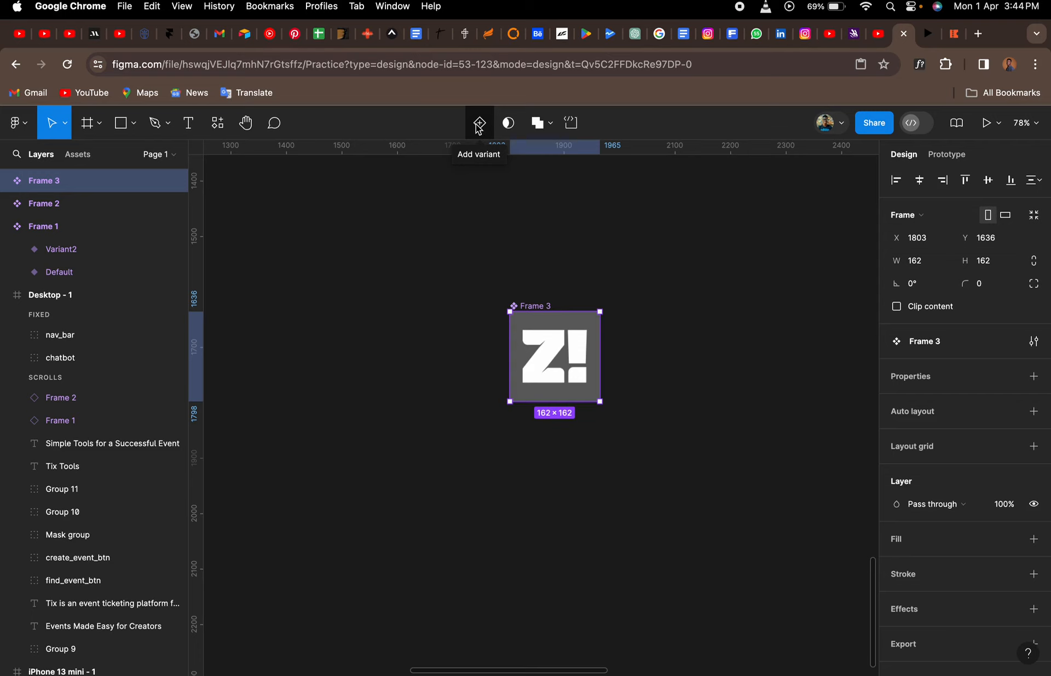
{"action": "left_click", "coordinate": [479, 127]}
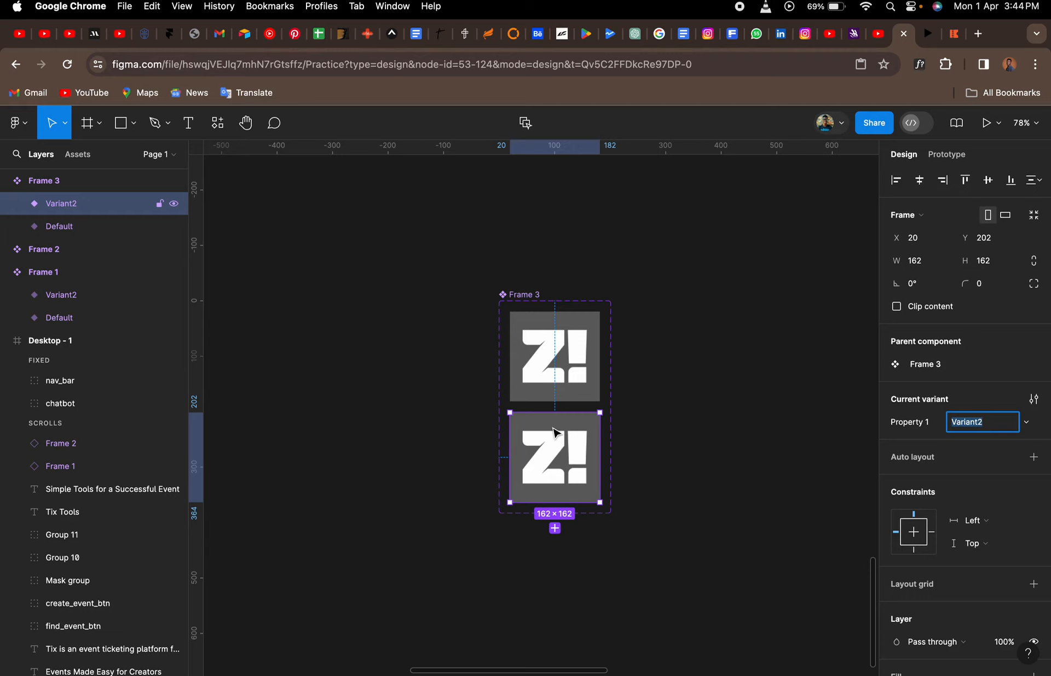
- Hide the gray image 1 inside Group 13 of Frame 3's Variant2 so the purple logo shows
{"action": "left_click", "coordinate": [563, 366]}
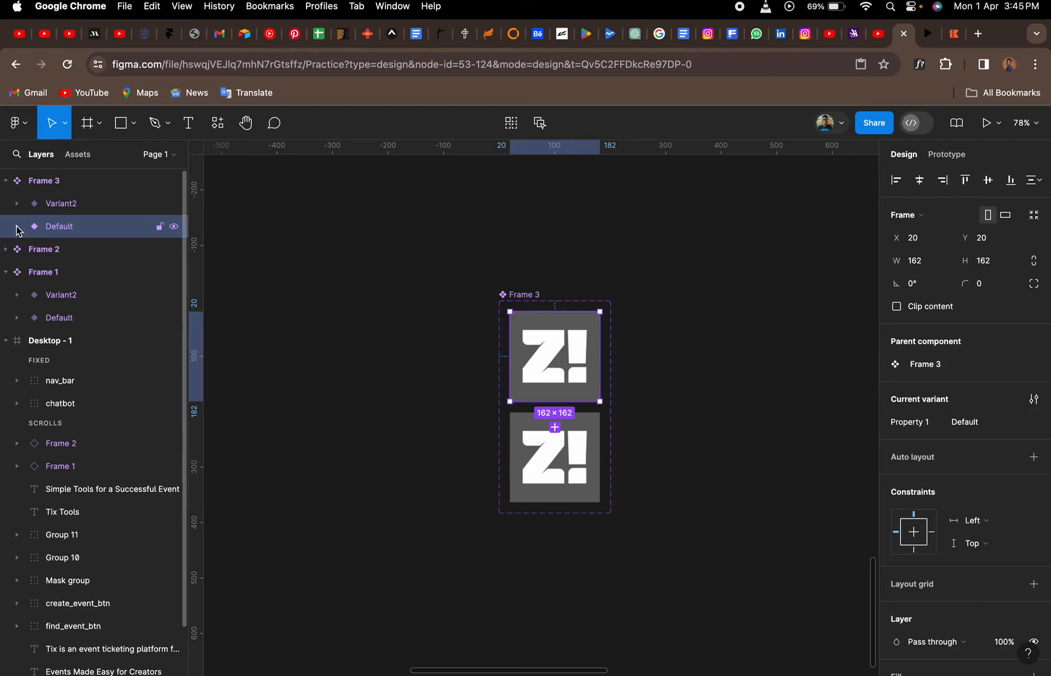
{"action": "left_click", "coordinate": [529, 472]}
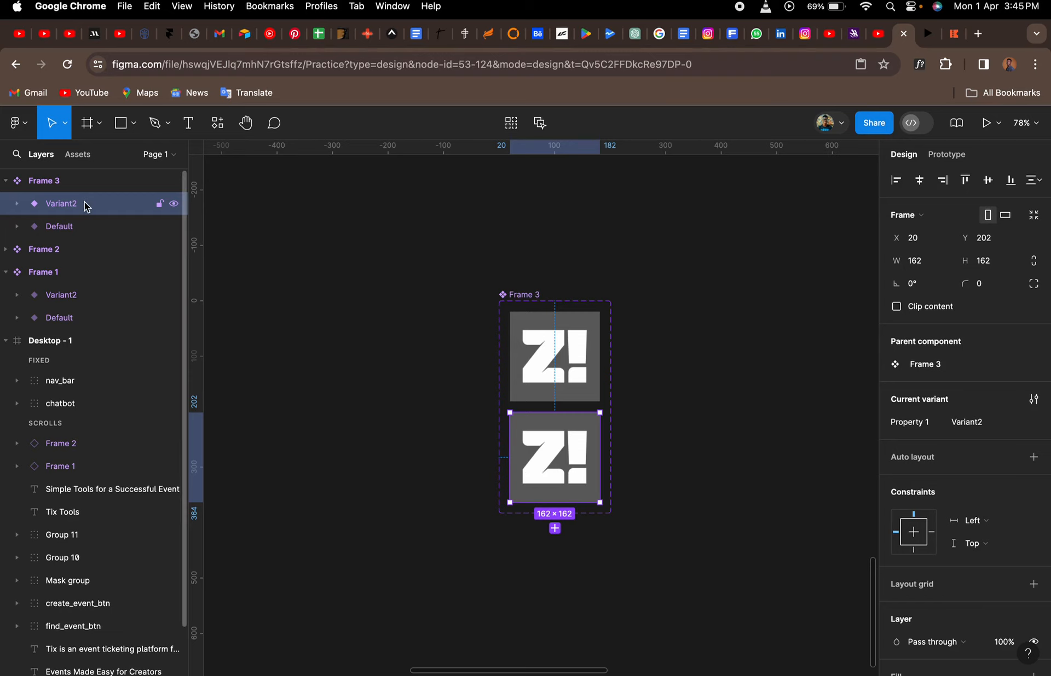
{"action": "left_click", "coordinate": [17, 204]}
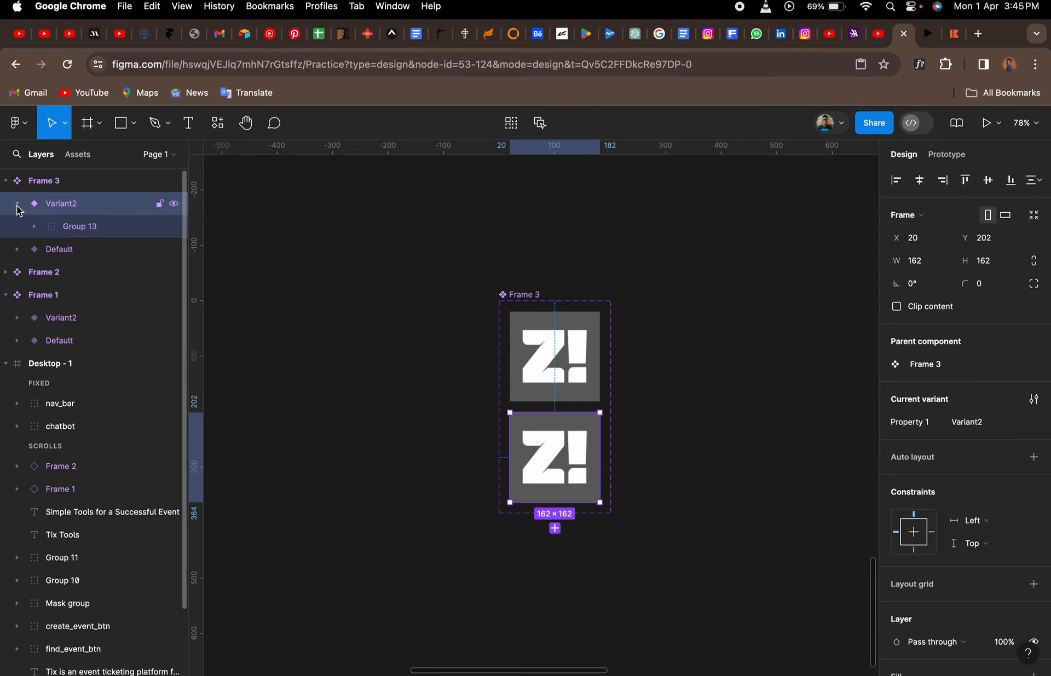
{"action": "left_click", "coordinate": [34, 227]}
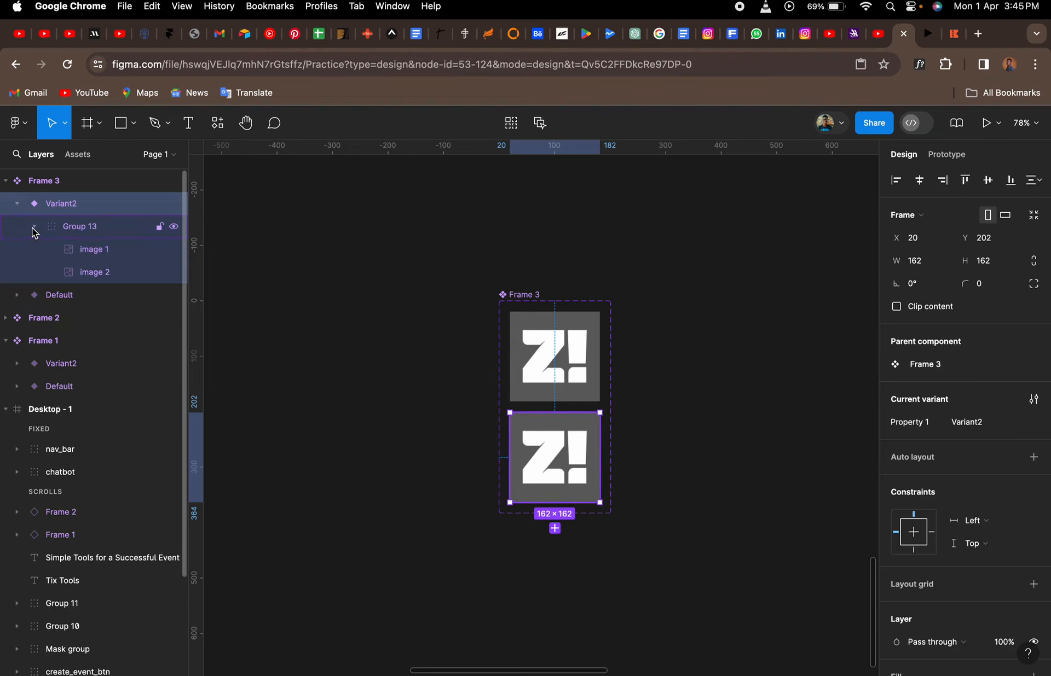
{"action": "left_click", "coordinate": [92, 259]}
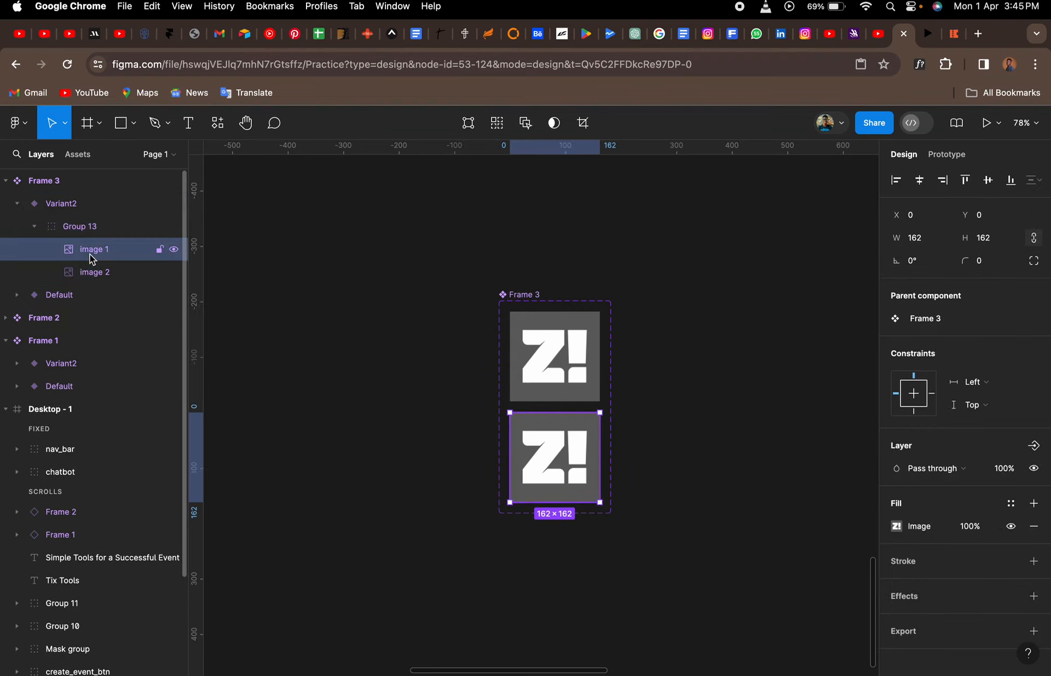
{"action": "left_click", "coordinate": [174, 251]}
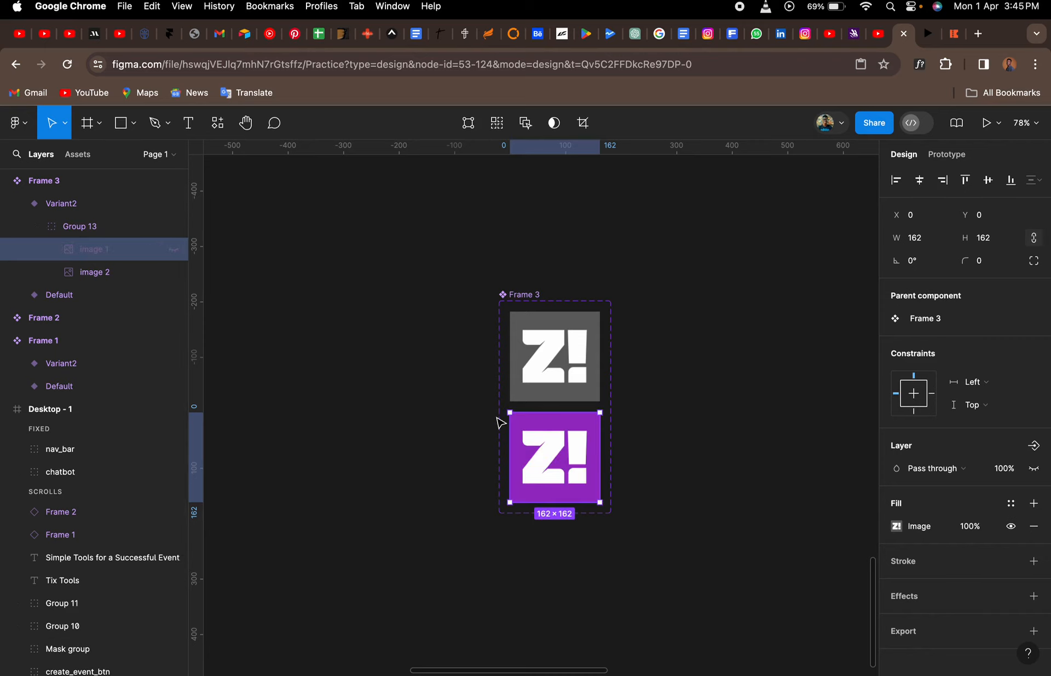
- Move the Frame 3 component set to X 1703, Y 1485, stretched to about 698 high, and lower its purple variant to about Y 485
{"action": "left_click", "coordinate": [527, 296]}
{"action": "left_click", "coordinate": [586, 261]}
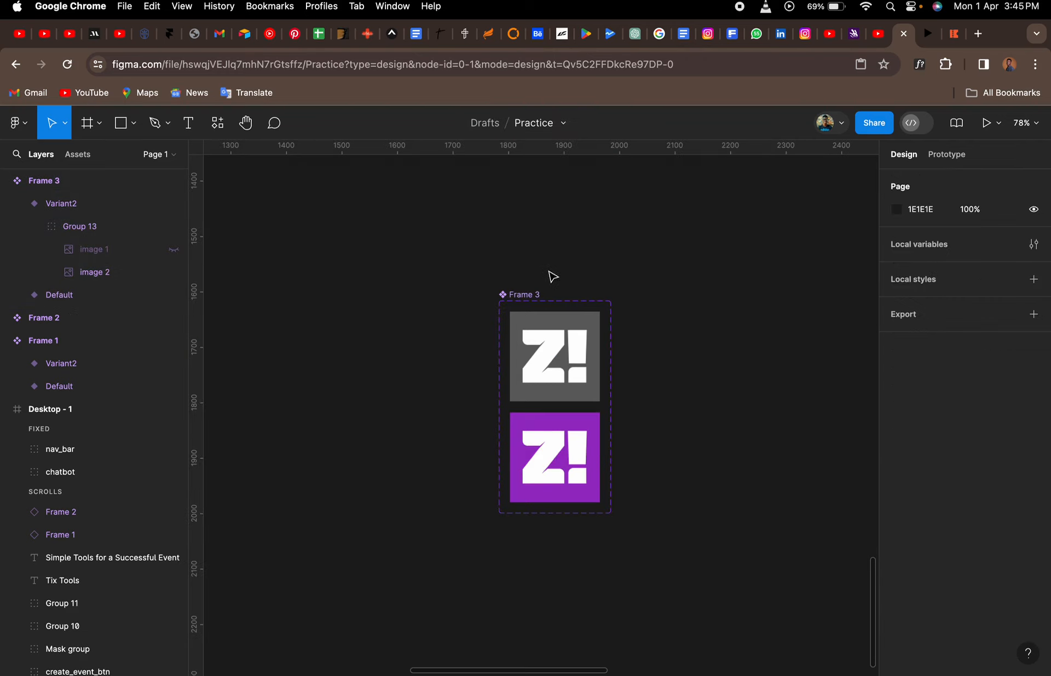
{"action": "left_click_drag", "start_coordinate": [527, 296], "coordinate": [476, 220]}
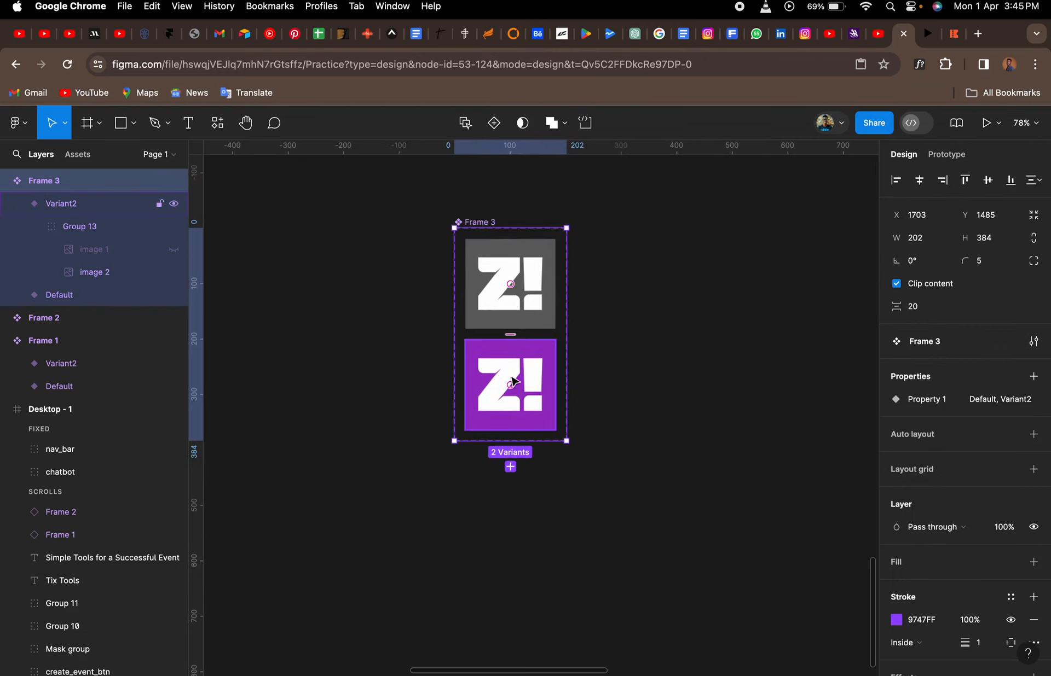
{"action": "left_click_drag", "start_coordinate": [520, 441], "coordinate": [544, 615]}
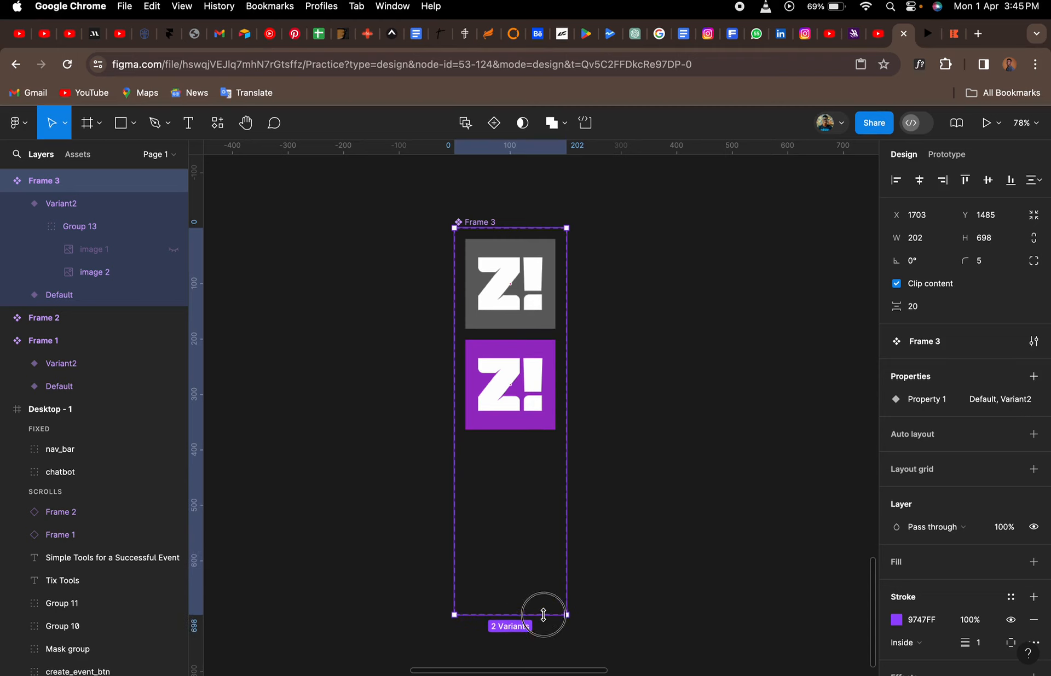
{"action": "left_click", "coordinate": [514, 419]}
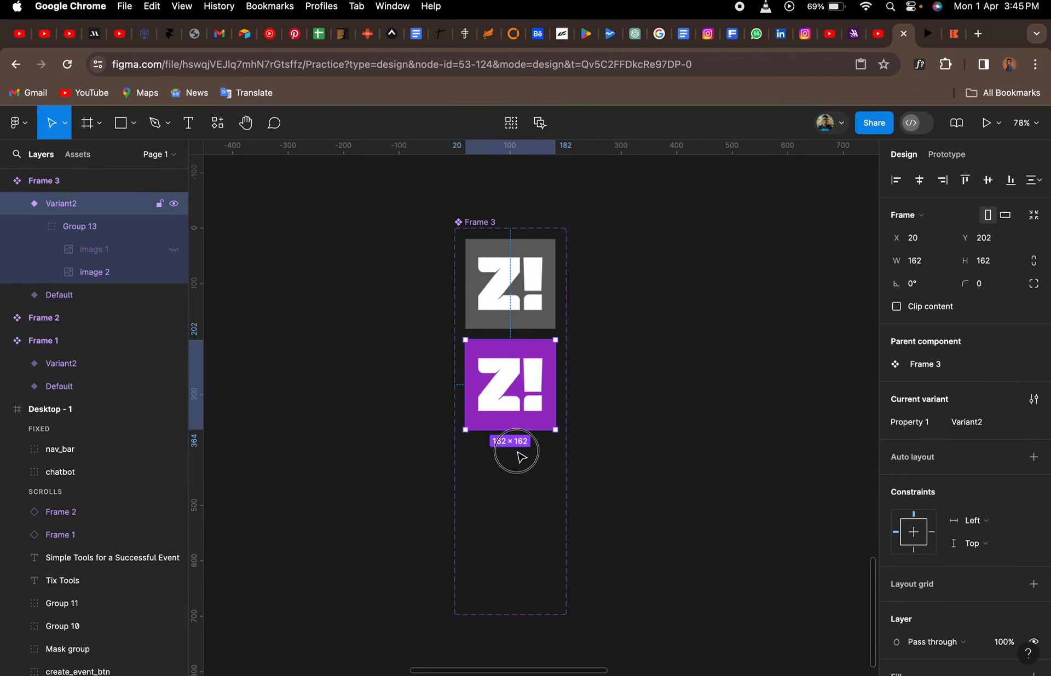
{"action": "left_click_drag", "start_coordinate": [521, 416], "coordinate": [524, 572]}
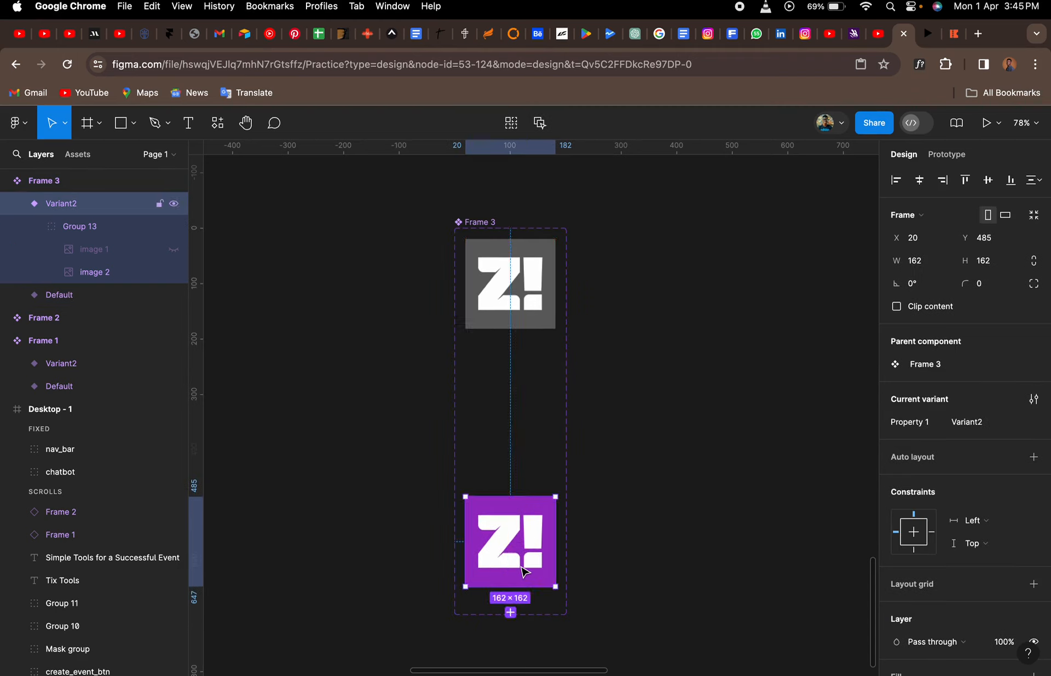
- Add a While hovering interaction that changes Frame 3's gray Default variant to Variant2, and select the purple variant
{"action": "left_click", "coordinate": [503, 308]}
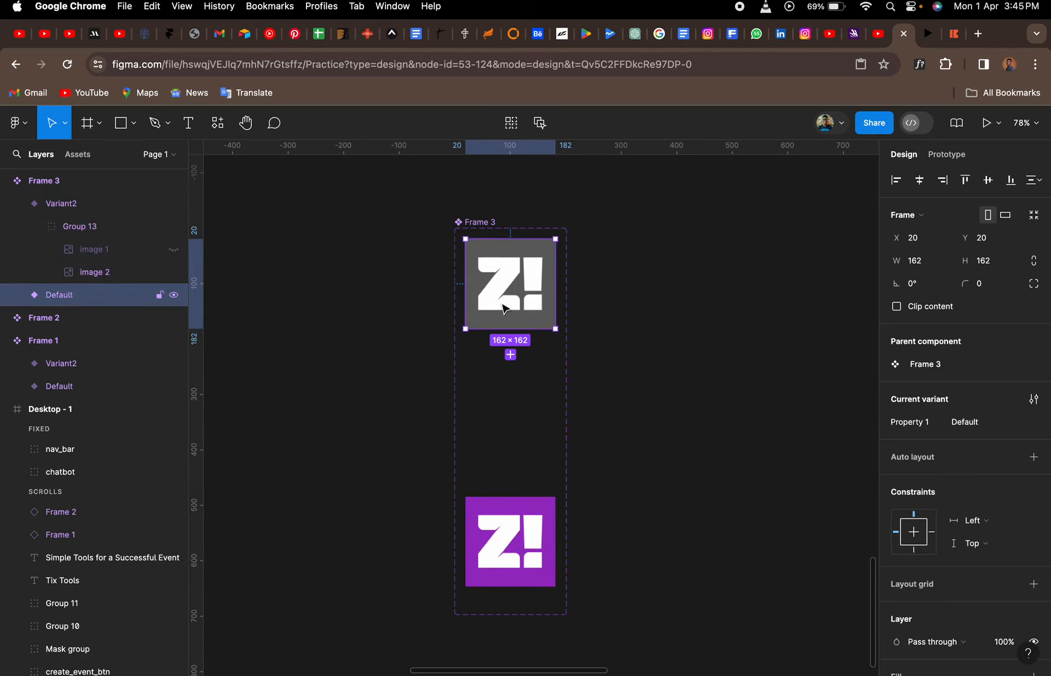
{"action": "left_click", "coordinate": [948, 159]}
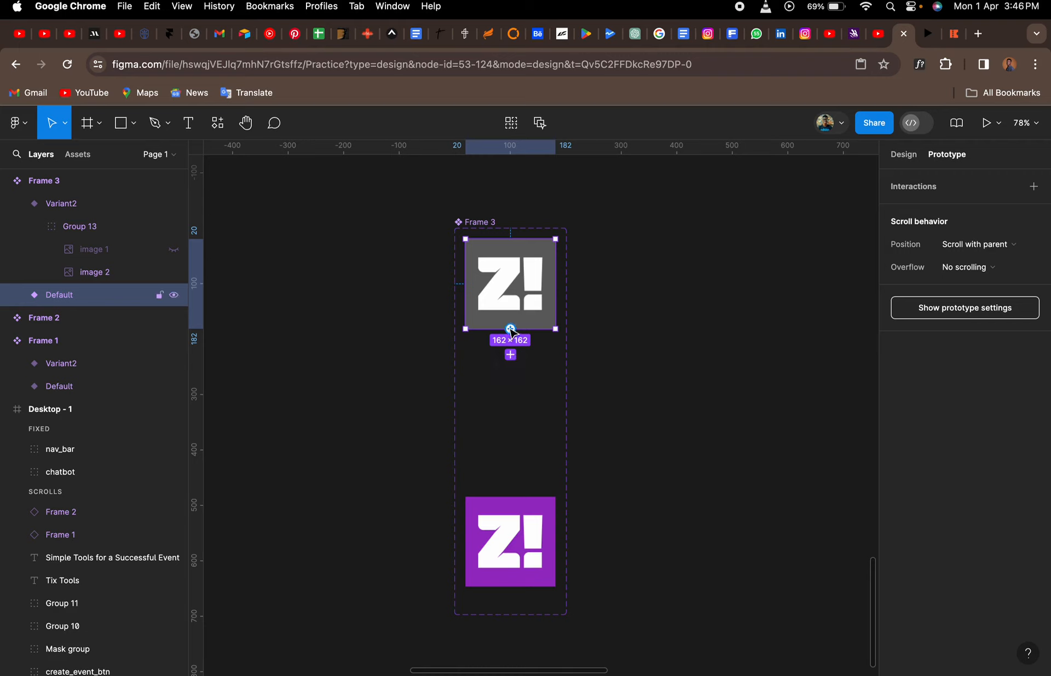
{"action": "left_click_drag", "start_coordinate": [510, 330], "coordinate": [496, 530]}
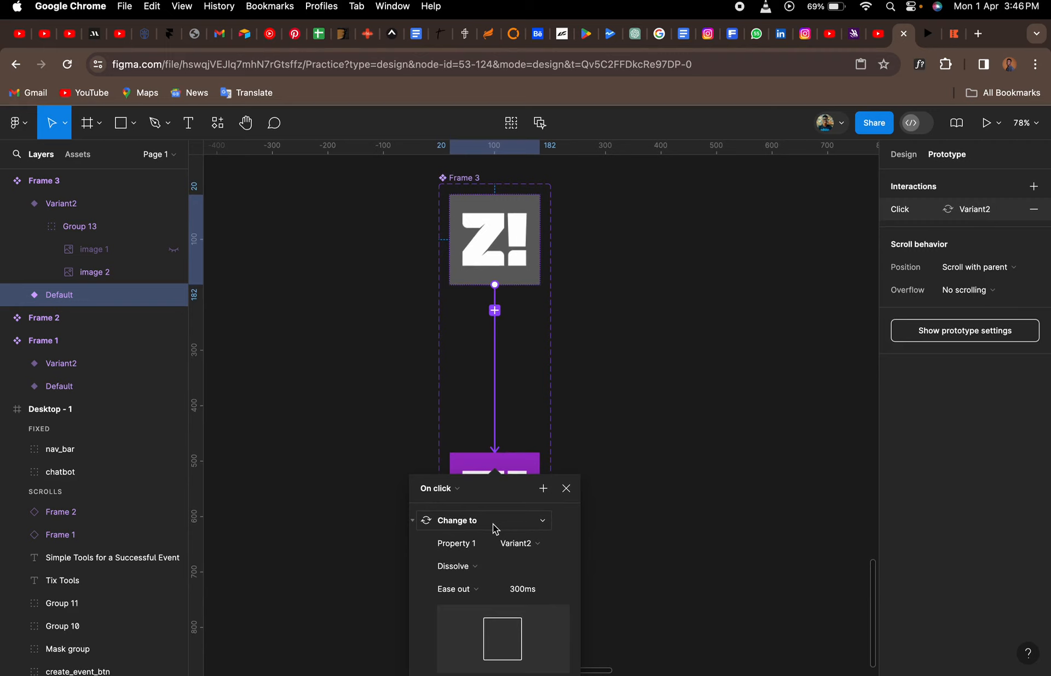
{"action": "left_click", "coordinate": [457, 493]}
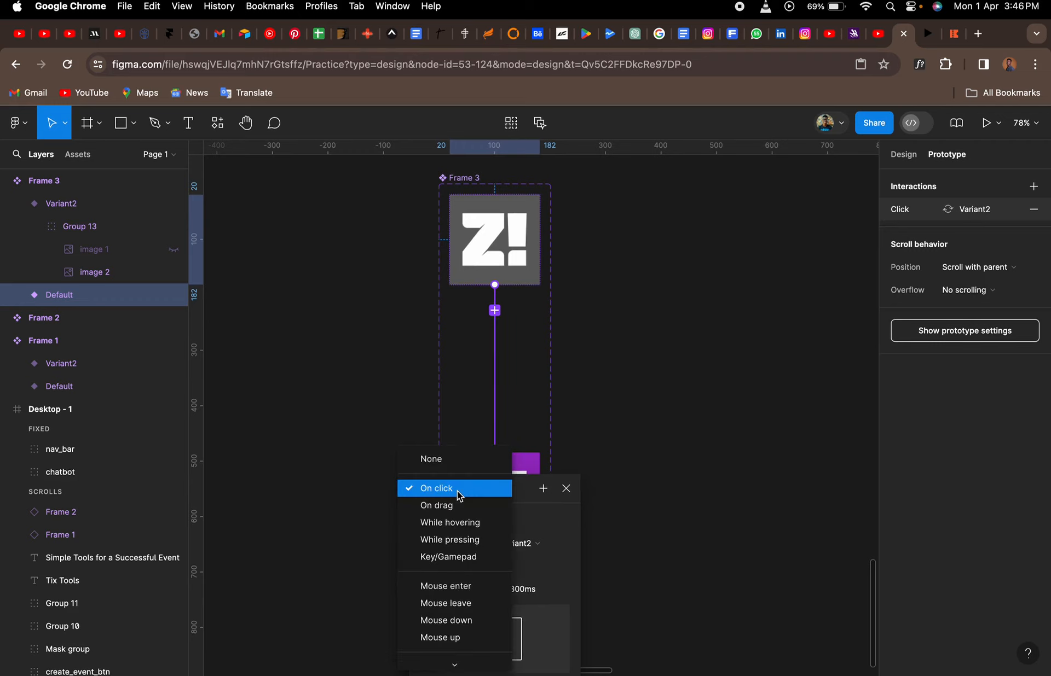
{"action": "left_click", "coordinate": [468, 525]}
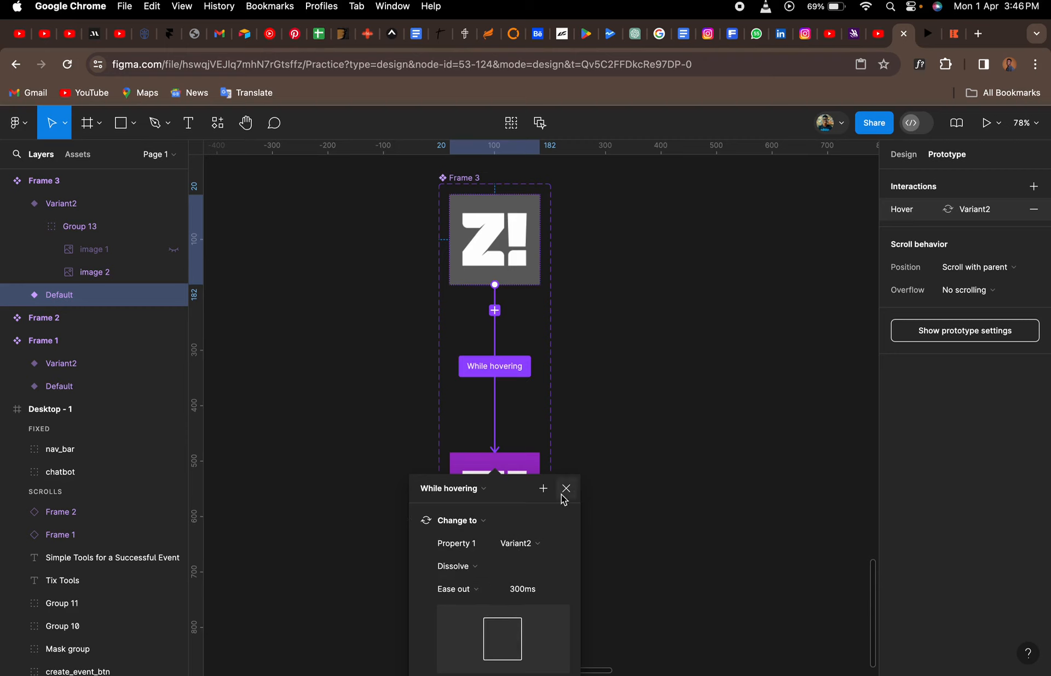
{"action": "left_click", "coordinate": [564, 491]}
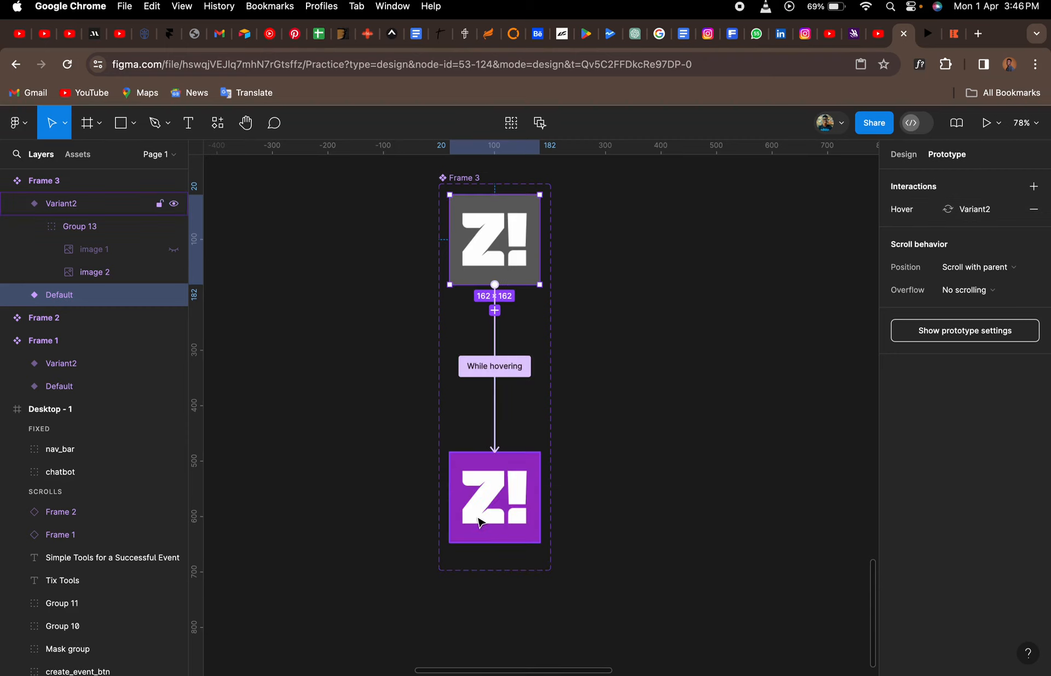
{"action": "left_click", "coordinate": [479, 522]}
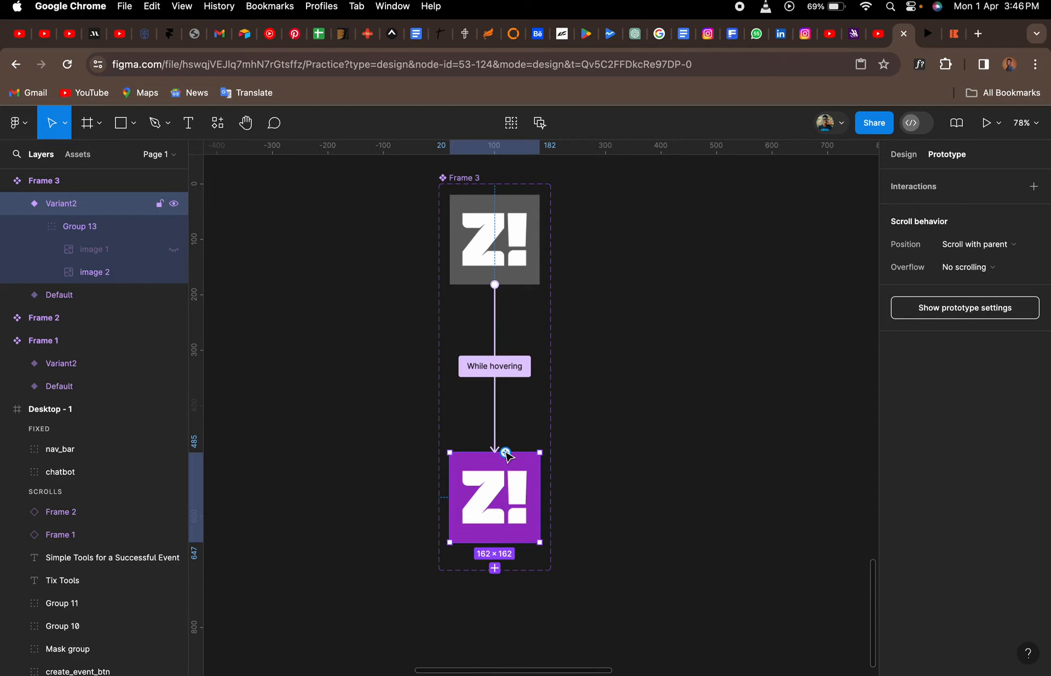
- Add a Mouse leave interaction that changes Frame 3's purple Variant2 back to the Default variant
{"action": "left_click_drag", "start_coordinate": [506, 453], "coordinate": [521, 261]}
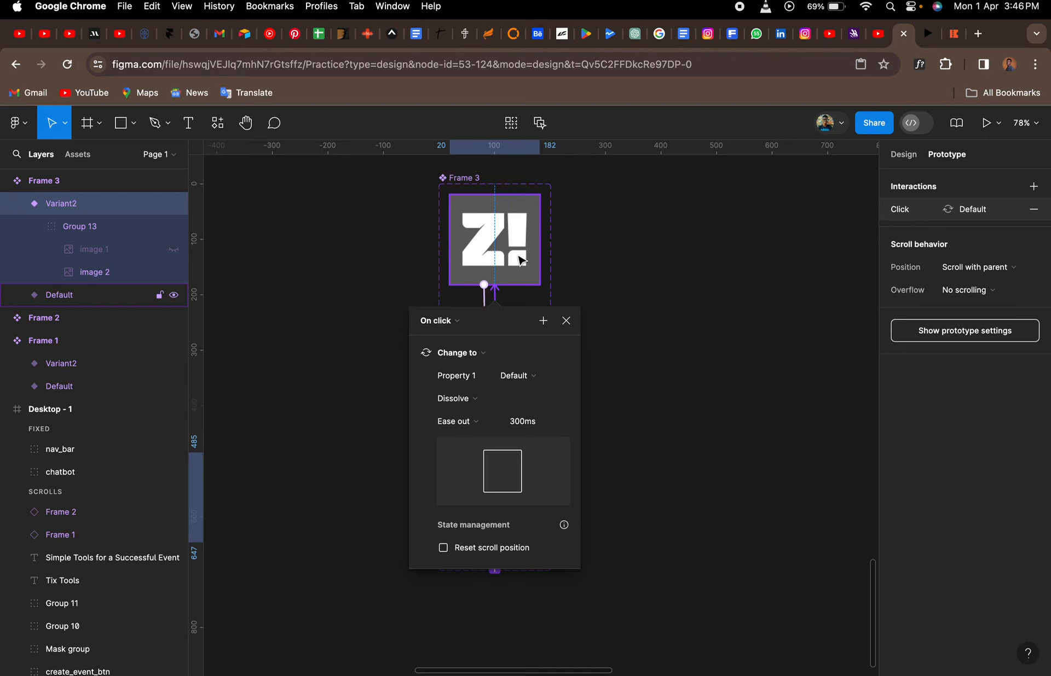
{"action": "left_click", "coordinate": [461, 328]}
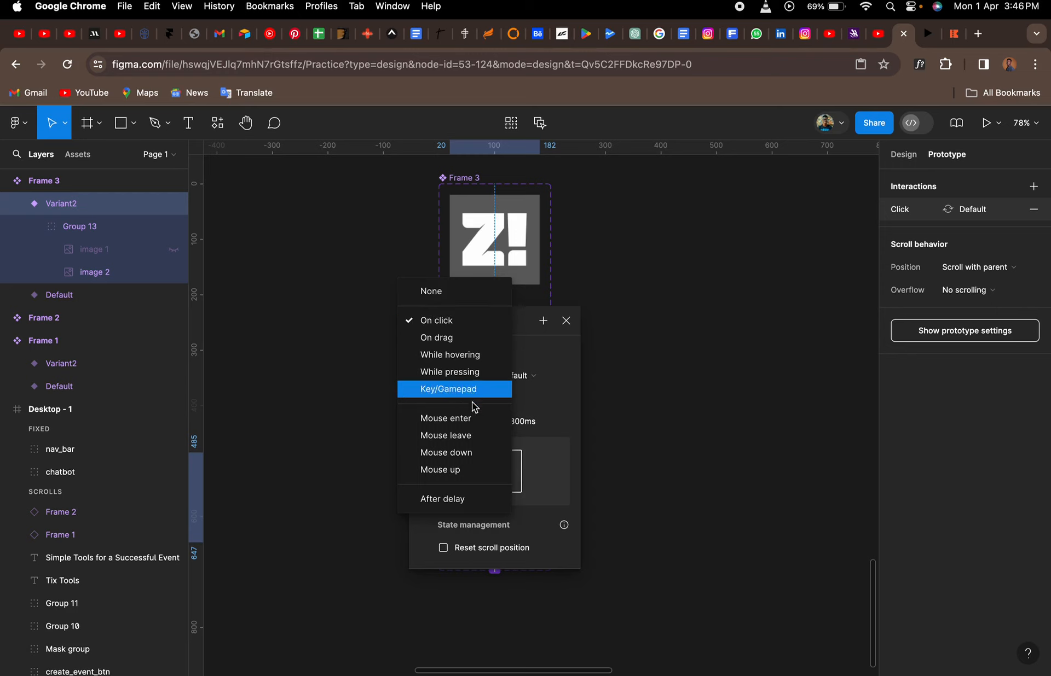
{"action": "left_click", "coordinate": [476, 436]}
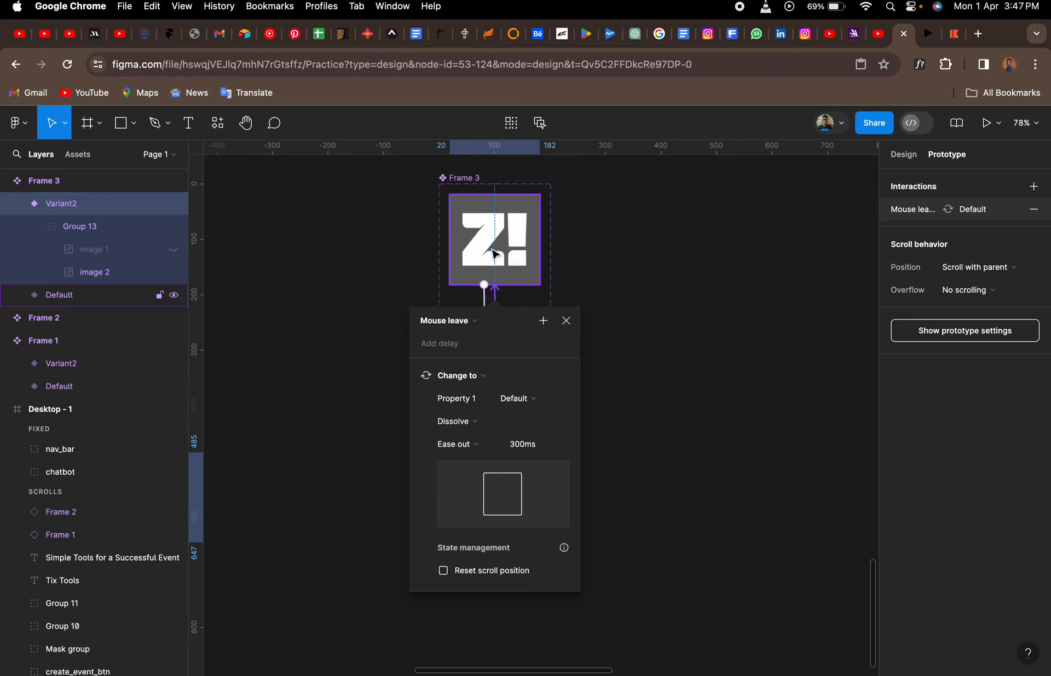
{"action": "left_click", "coordinate": [566, 323]}
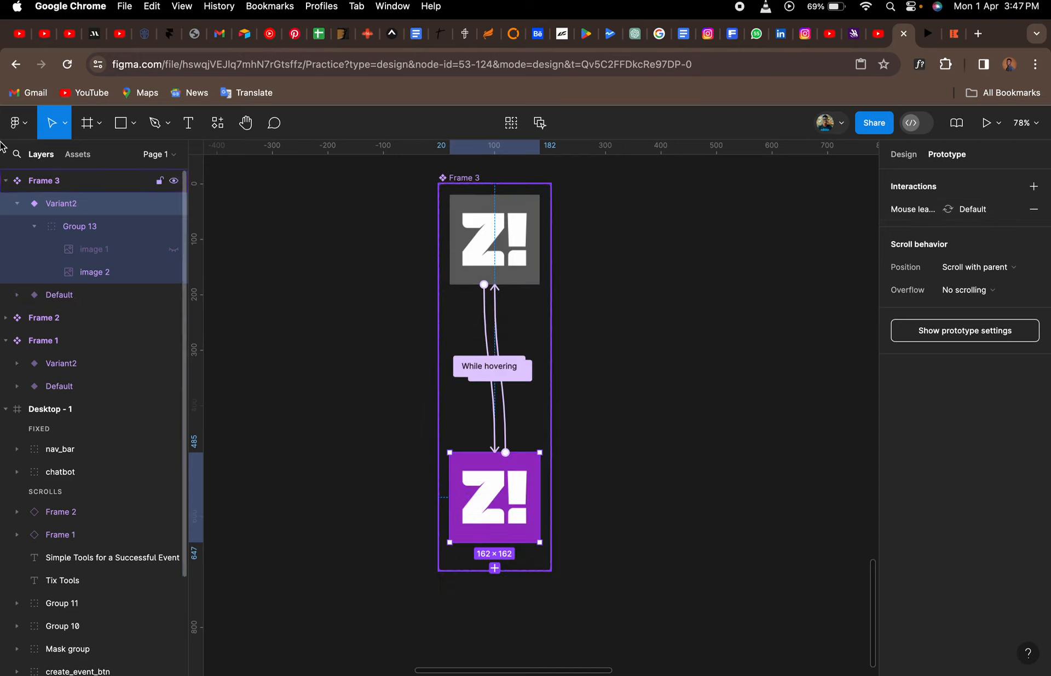
- Place an instance of the Frame 3 logo component on Desktop - 1 below the haircut cards, at about X 130, Y 2722
{"action": "left_click", "coordinate": [68, 156]}
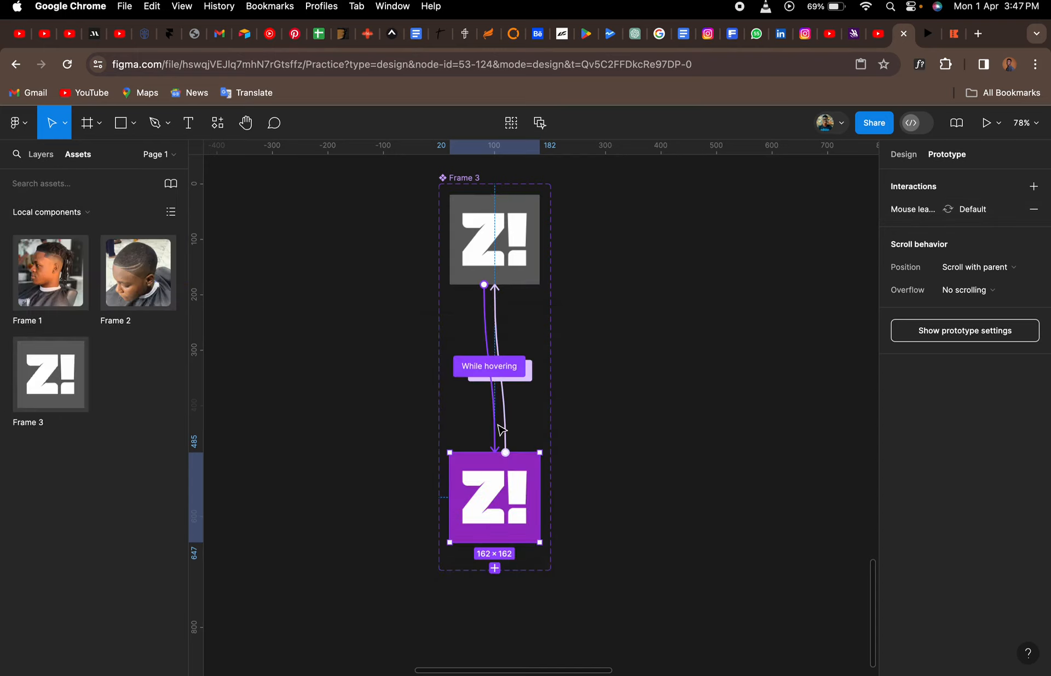
{"action": "scroll", "coordinate": [500, 429], "scroll_direction": "down", "scroll_amount": 10}
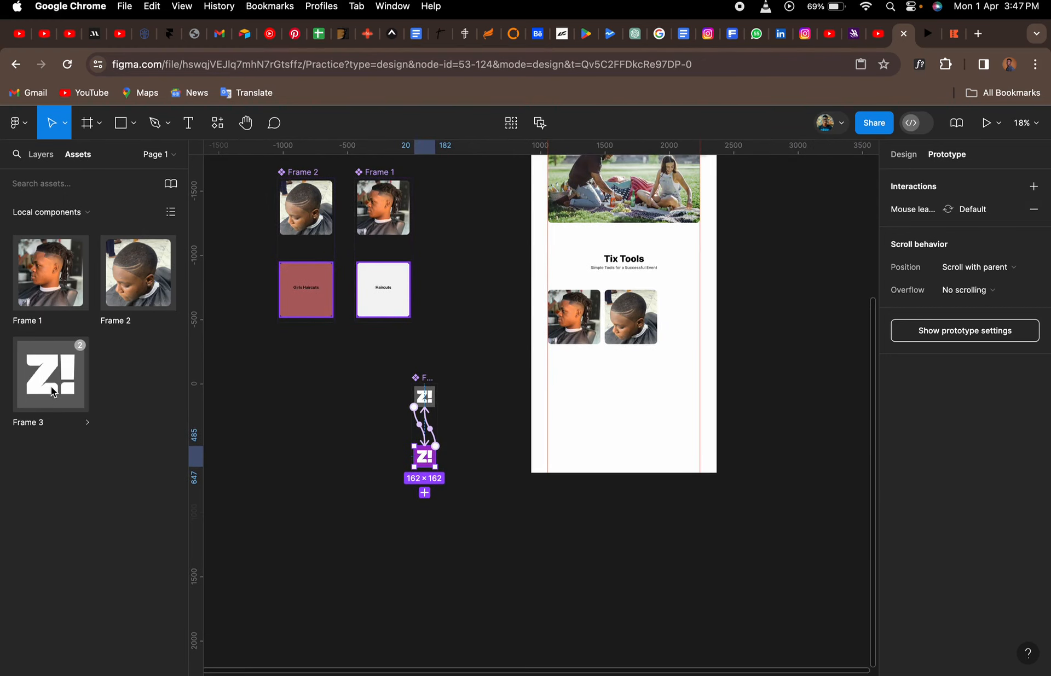
{"action": "left_click_drag", "start_coordinate": [60, 397], "coordinate": [592, 418]}
{"action": "scroll", "coordinate": [592, 418], "scroll_direction": "up", "scroll_amount": 5}
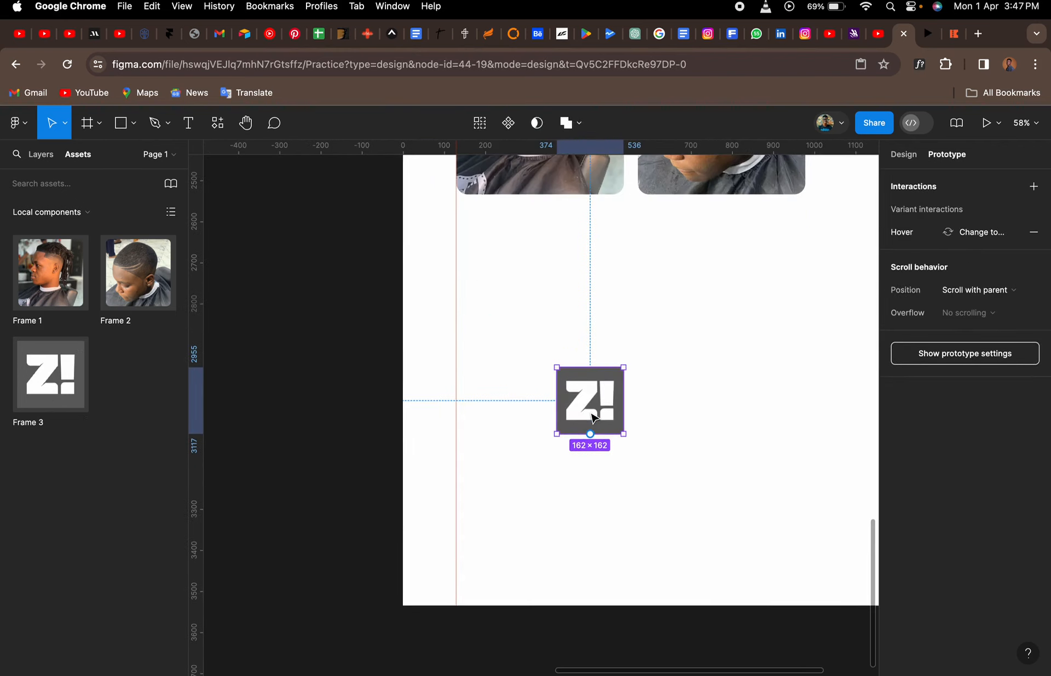
{"action": "left_click_drag", "start_coordinate": [495, 339], "coordinate": [494, 319]}
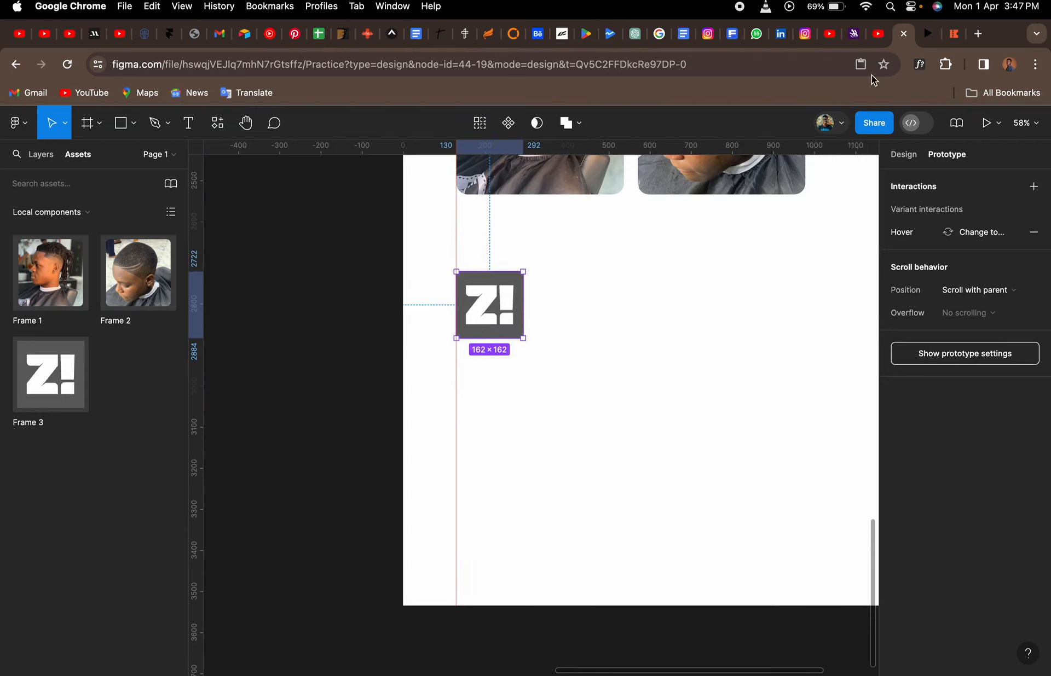
- Switch to the running prototype and examine the Z! logo and its surroundings below the haircut cards
{"action": "left_click", "coordinate": [929, 41]}
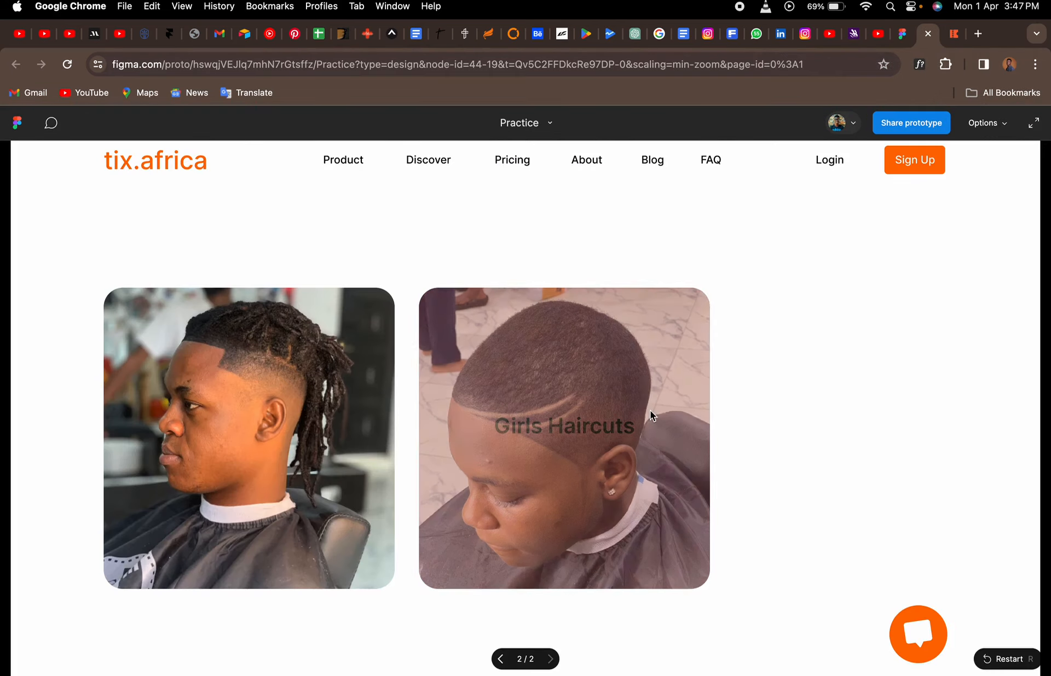
{"action": "scroll", "coordinate": [652, 427], "scroll_direction": "down", "scroll_amount": 3}
{"action": "scroll", "coordinate": [652, 427], "scroll_direction": "down", "scroll_amount": 1}
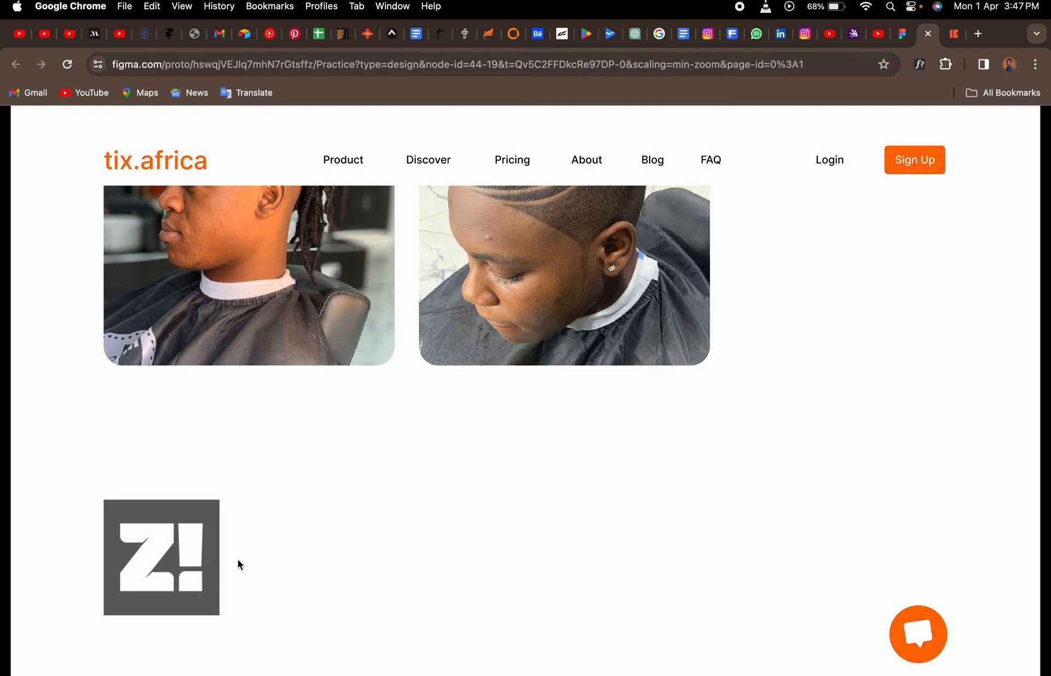
{"action": "scroll", "coordinate": [238, 563], "scroll_direction": "down", "scroll_amount": 5}
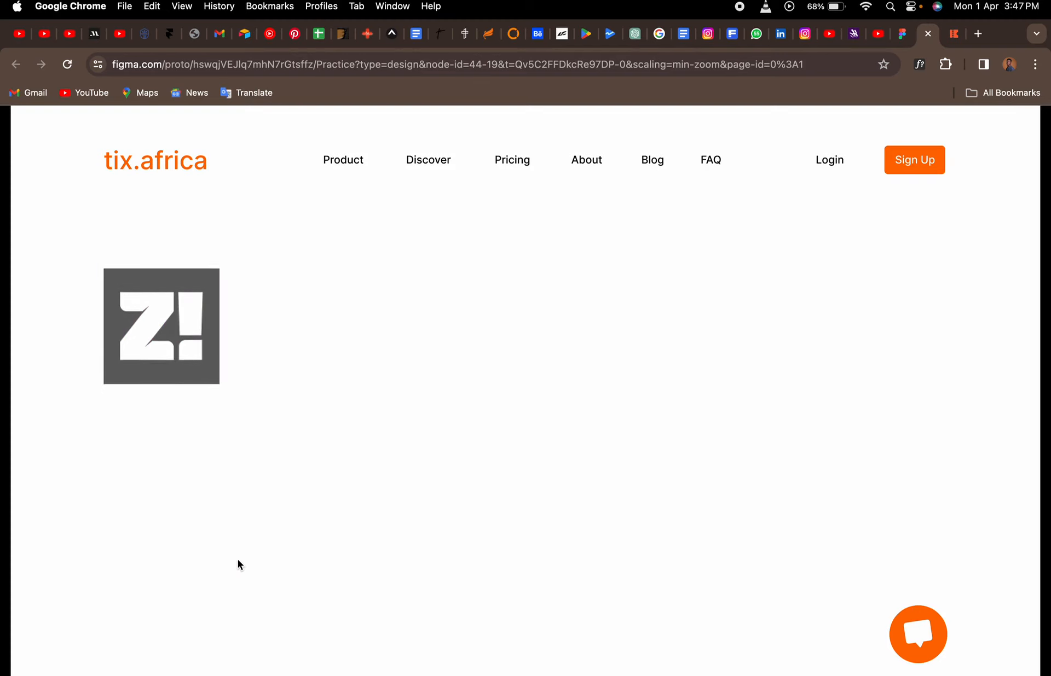
{"action": "scroll", "coordinate": [128, 580], "scroll_direction": "down", "scroll_amount": 2}
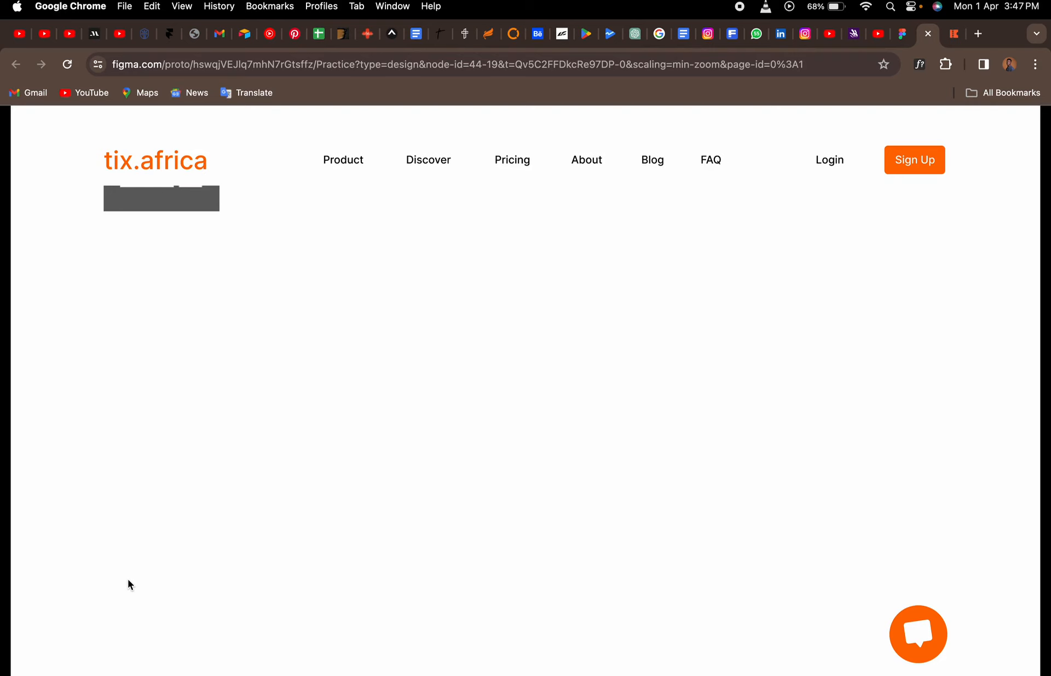
{"action": "scroll", "coordinate": [128, 580], "scroll_direction": "up", "scroll_amount": 7}
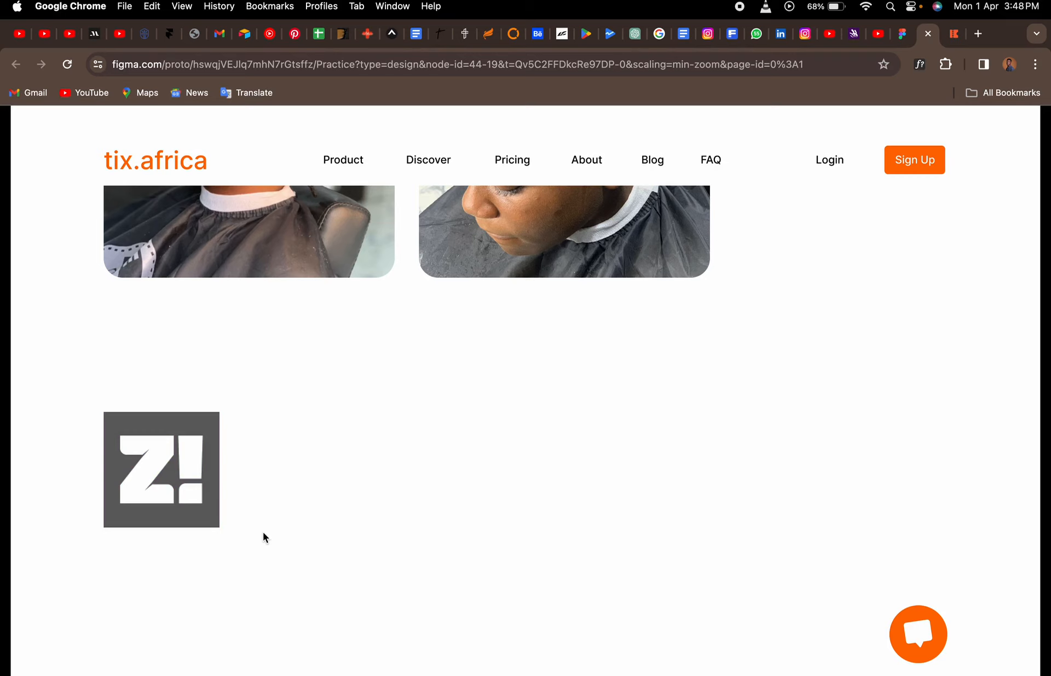
{"action": "scroll", "coordinate": [262, 532], "scroll_direction": "down", "scroll_amount": 6}
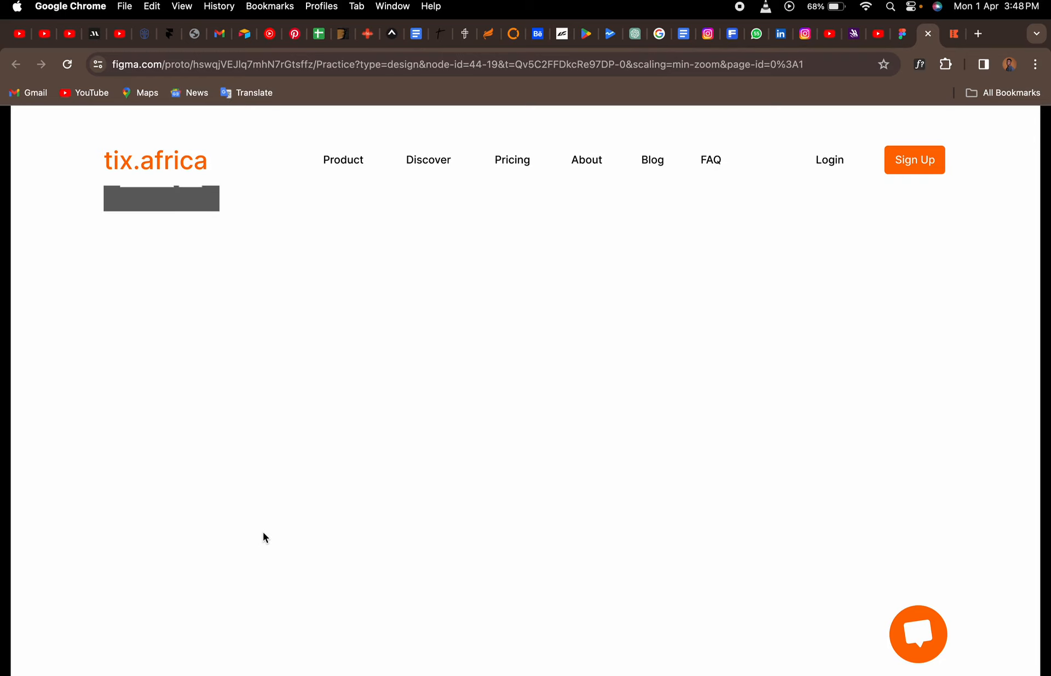
{"action": "scroll", "coordinate": [263, 536], "scroll_direction": "up", "scroll_amount": 5}
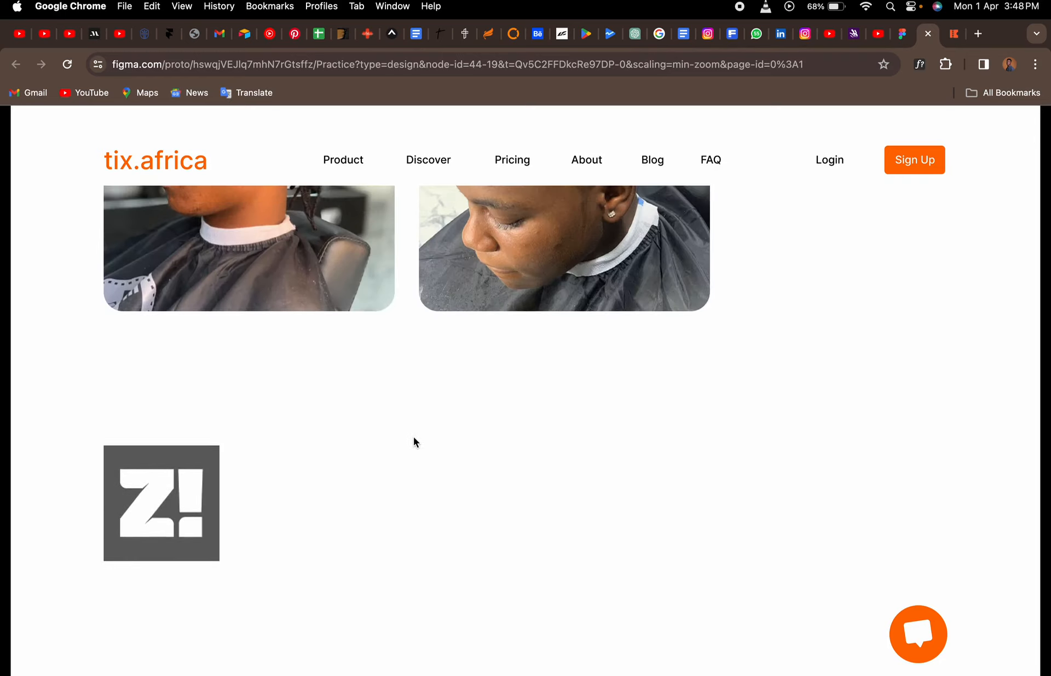